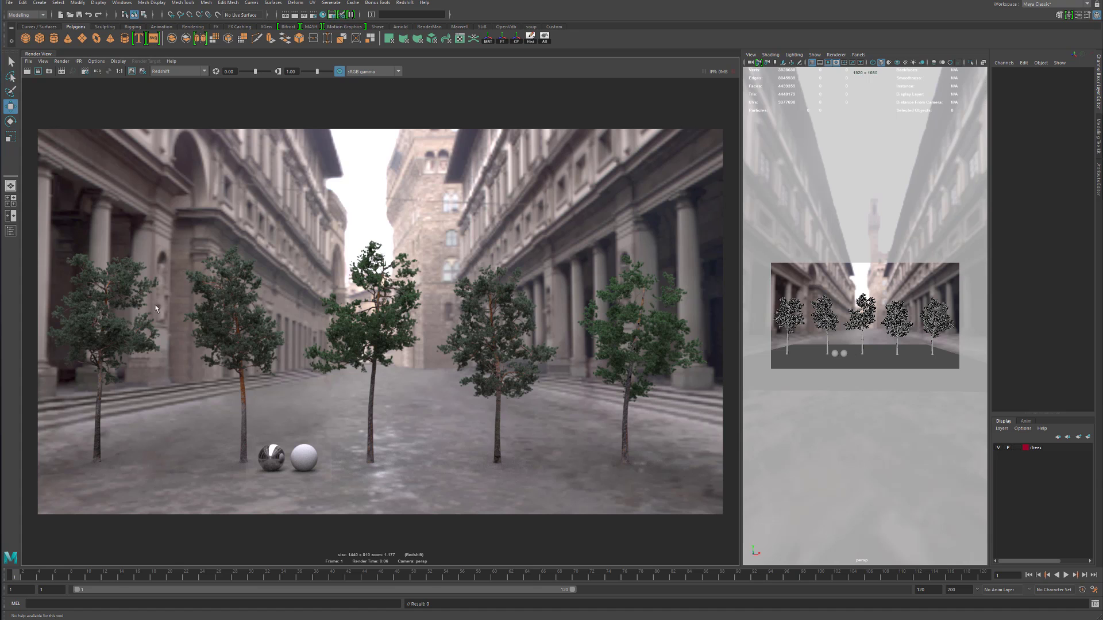
# Examine the five rendered trees up close and across the whole image in the render view
pyautogui.scroll(4, 233, 373)
pyautogui.keyDown('alt'); pyautogui.moveTo(153, 390); pyautogui.dragTo(378, 303, button='middle'); pyautogui.keyUp('alt')
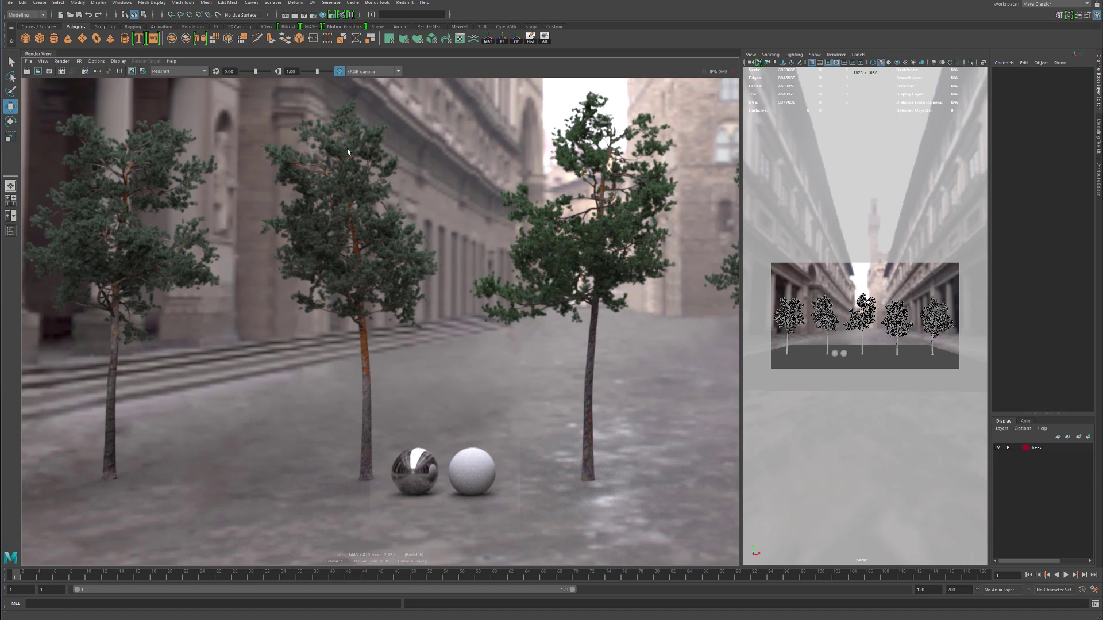
pyautogui.keyDown('alt'); pyautogui.moveTo(412, 323); pyautogui.dragTo(453, 362, button='middle'); pyautogui.keyUp('alt')
pyautogui.keyDown('alt'); pyautogui.moveTo(454, 362); pyautogui.dragTo(368, 356, button='right'); pyautogui.keyUp('alt')
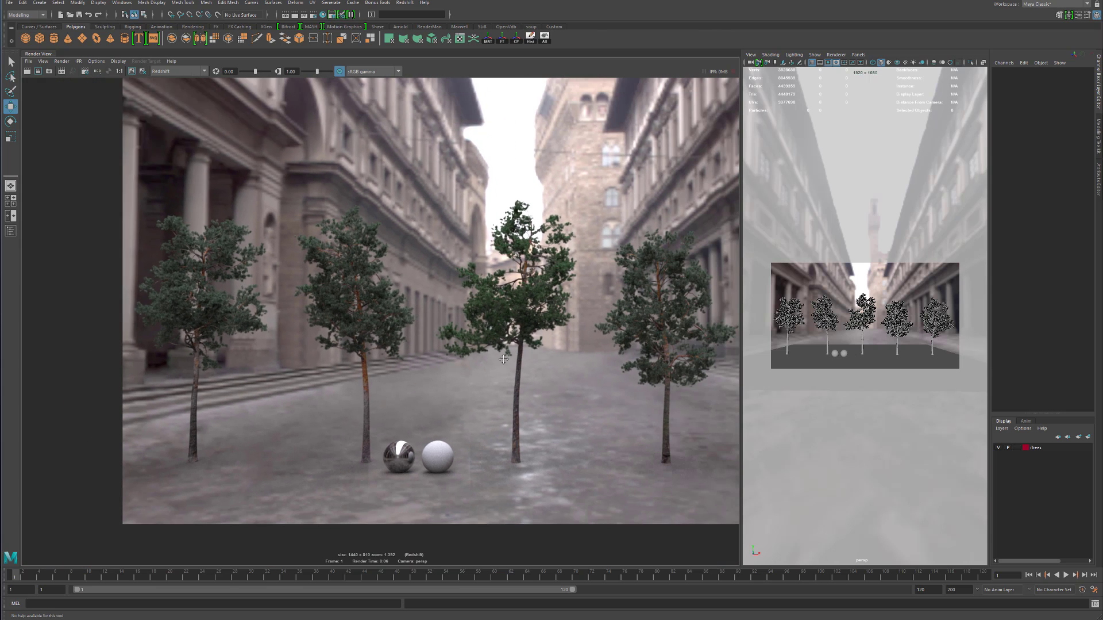
pyautogui.keyDown('alt'); pyautogui.moveTo(649, 350); pyautogui.dragTo(424, 355, button='middle'); pyautogui.keyUp('alt')
pyautogui.keyDown('alt'); pyautogui.moveTo(423, 354); pyautogui.dragTo(384, 346, button='right'); pyautogui.keyUp('alt')
pyautogui.keyDown('alt'); pyautogui.moveTo(384, 346); pyautogui.dragTo(415, 350, button='middle'); pyautogui.keyUp('alt')
pyautogui.keyDown('alt'); pyautogui.moveTo(415, 350); pyautogui.dragTo(409, 354, button='right'); pyautogui.keyUp('alt')
pyautogui.keyDown('alt'); pyautogui.moveTo(408, 354); pyautogui.dragTo(412, 372, button='middle'); pyautogui.keyUp('alt')
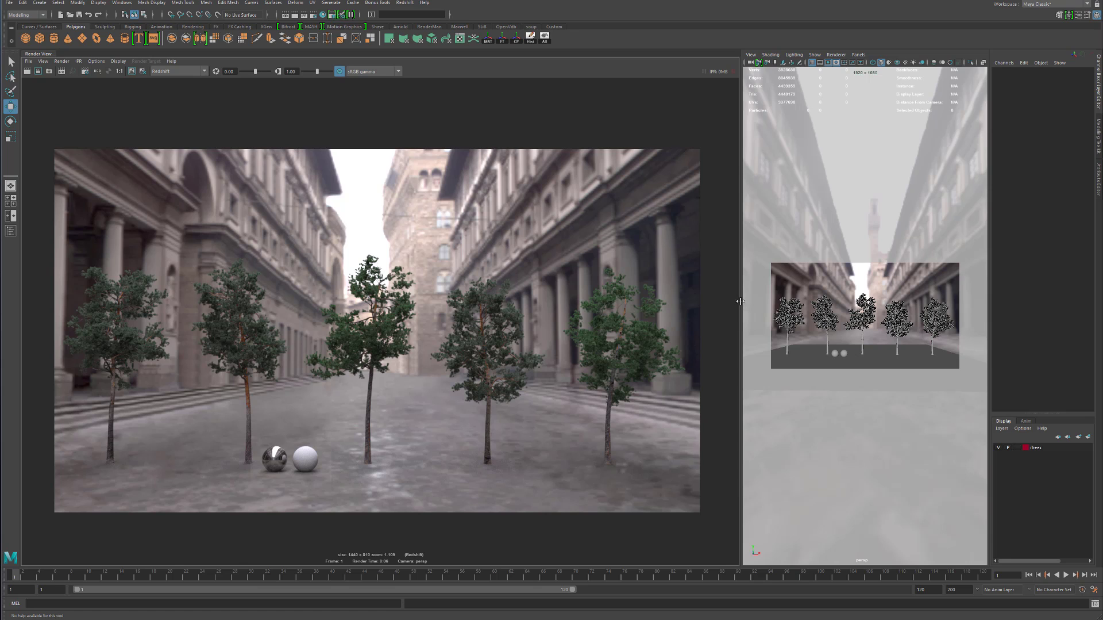
# Enlarge the perspective viewport and set the middle tree's X translation to 0
pyautogui.moveTo(740, 300); pyautogui.dragTo(114, 311)
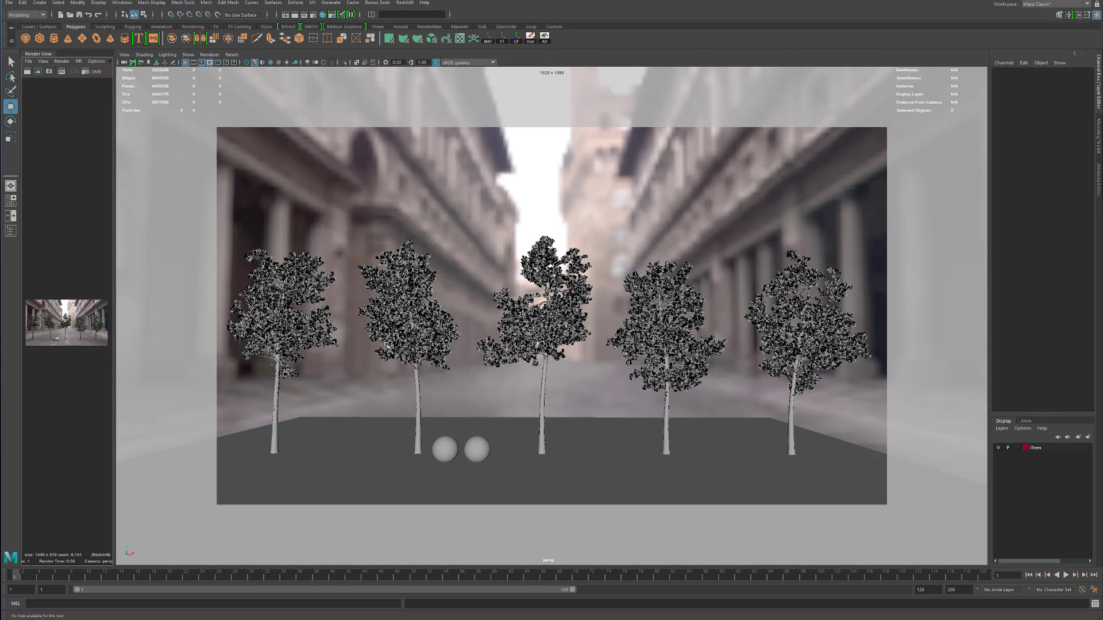
pyautogui.click(549, 329)
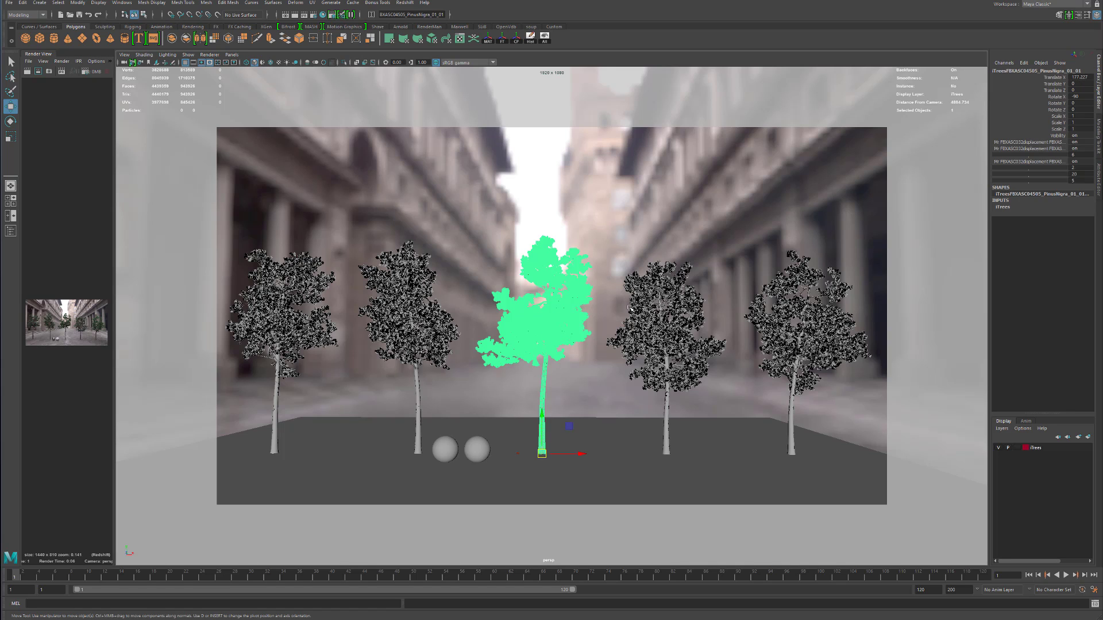
pyautogui.hotkey('ctrl', 'a')
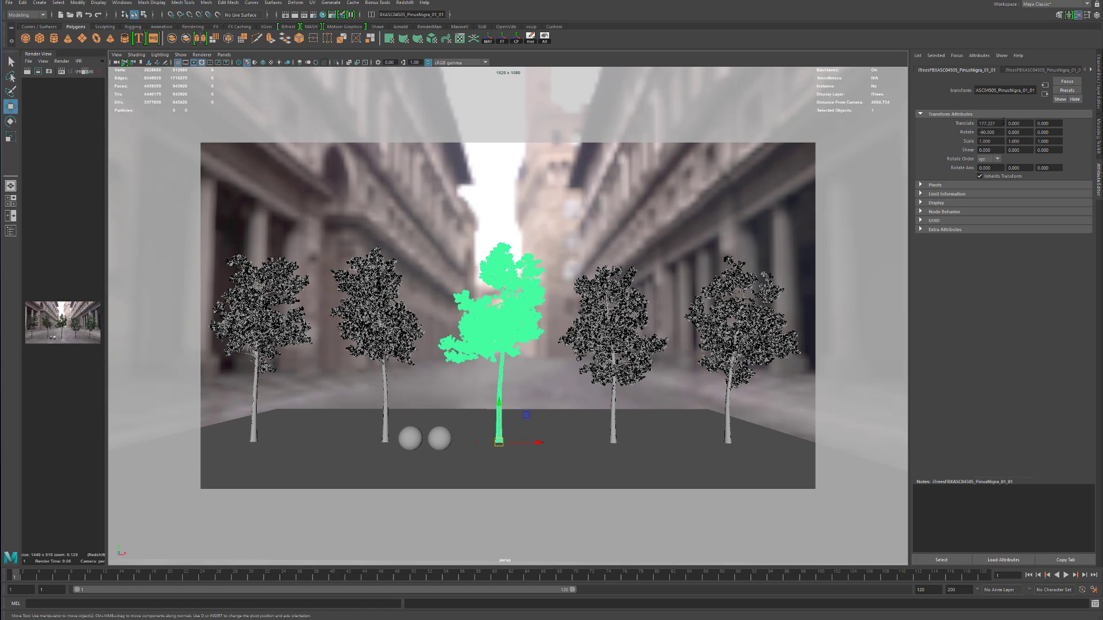
pyautogui.click(994, 124)
pyautogui.write('0')
pyautogui.press('Return')
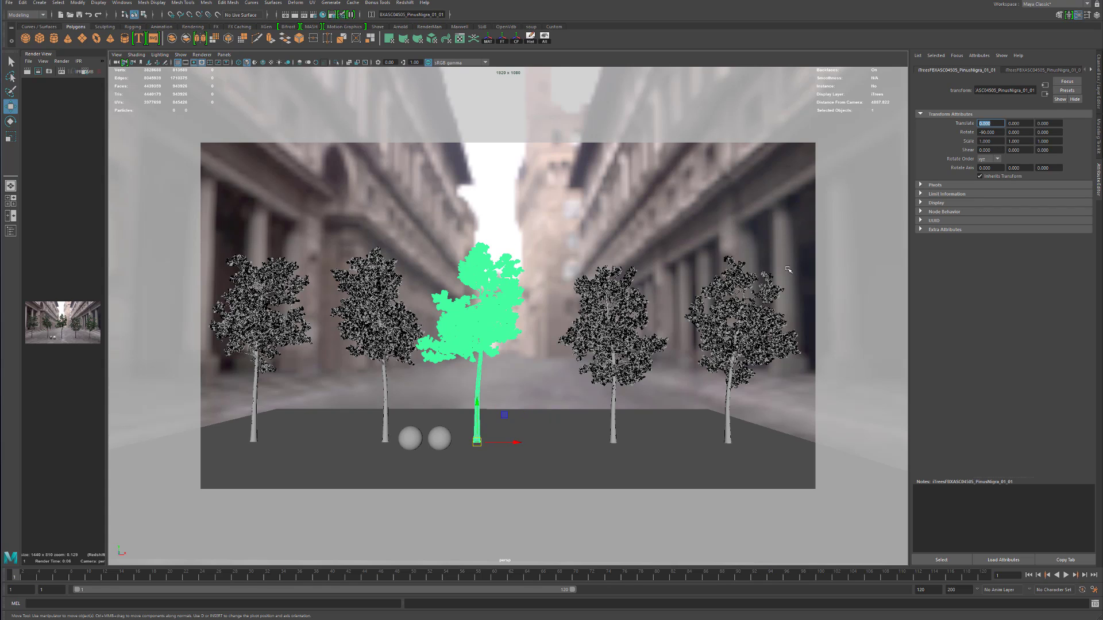
# Set the X translation of both trees on the right side of the row to 0
pyautogui.click(614, 293)
pyautogui.click(992, 124)
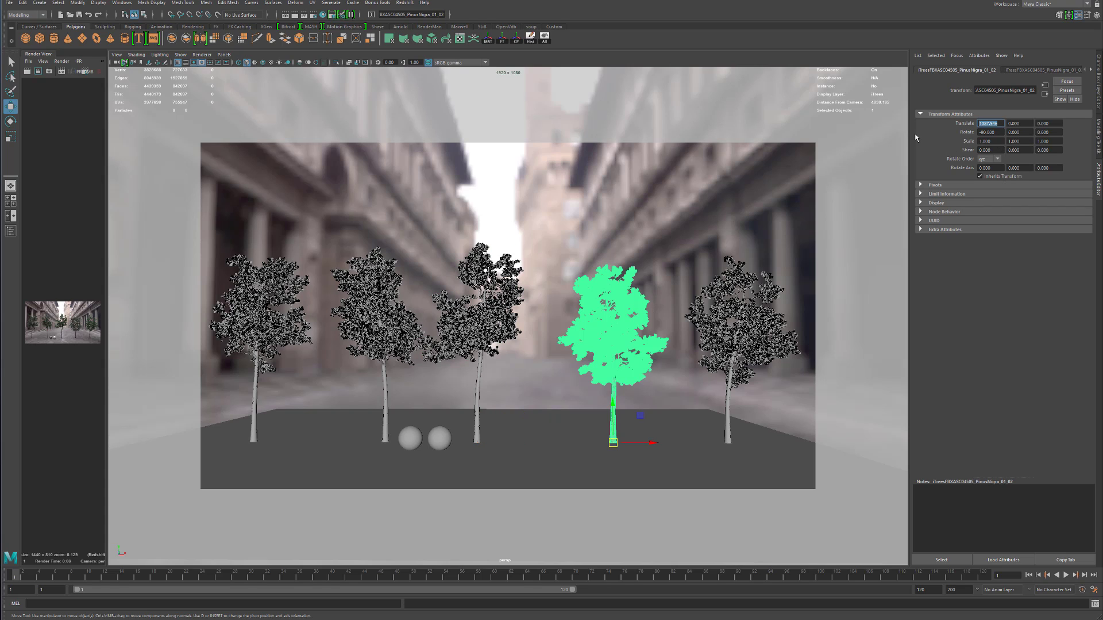
pyautogui.write('0')
pyautogui.press('Return')
pyautogui.click(727, 317)
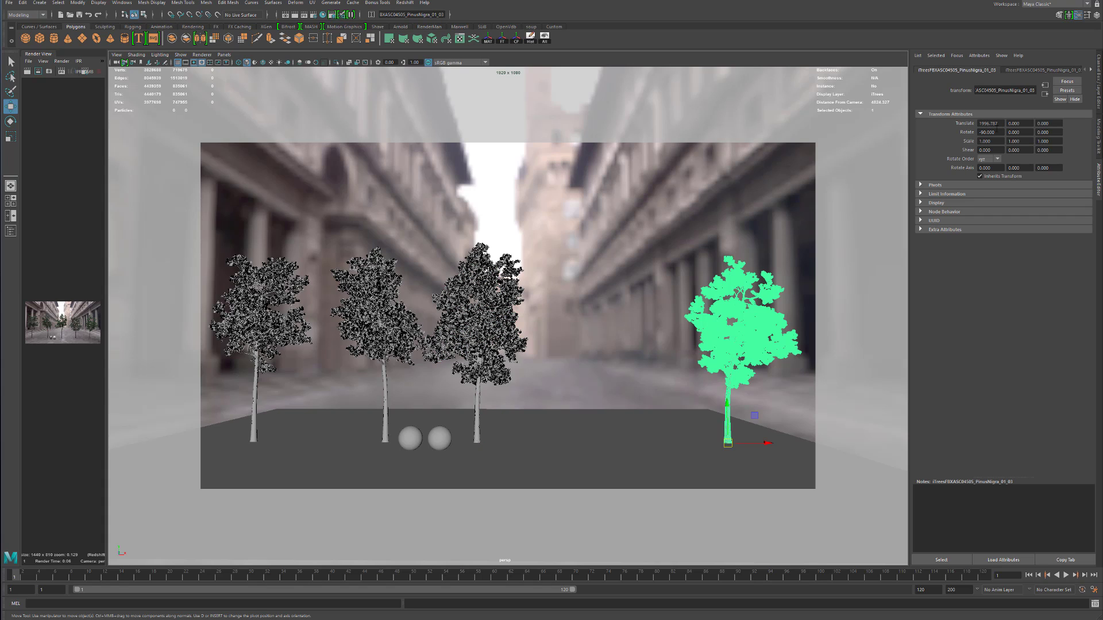
pyautogui.click(992, 124)
pyautogui.write('0')
pyautogui.press('Return')
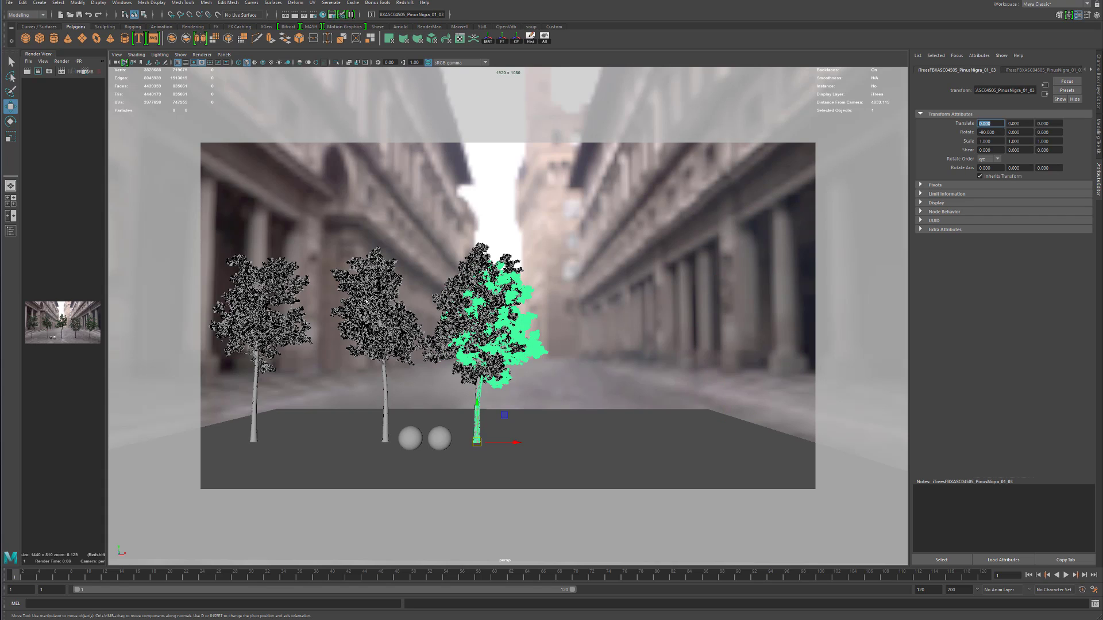
# Set the X translation of the two remaining trees on the left side of the row to 0
pyautogui.click(365, 305)
pyautogui.click(1000, 123)
pyautogui.write('0')
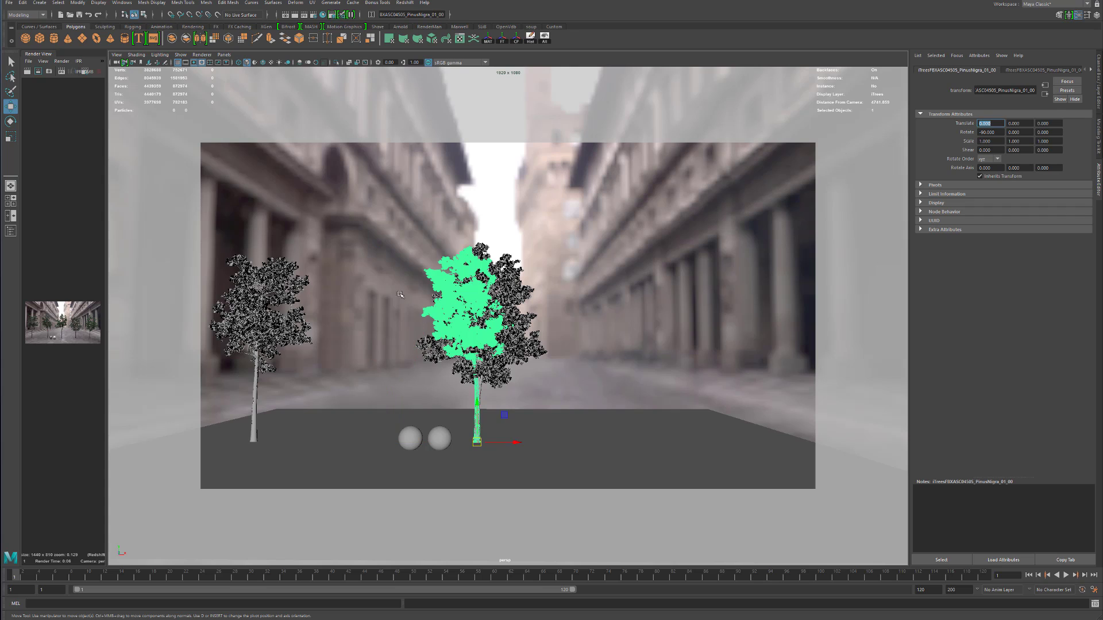
pyautogui.press('Return')
pyautogui.click(312, 297)
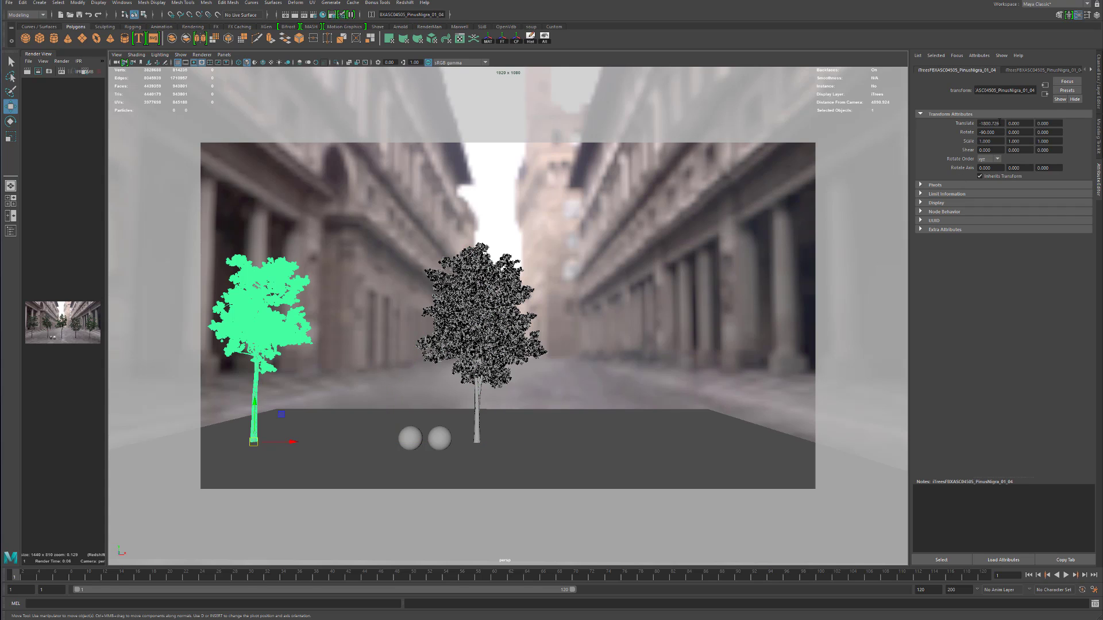
pyautogui.click(1000, 123)
pyautogui.write('0')
pyautogui.press('Return')
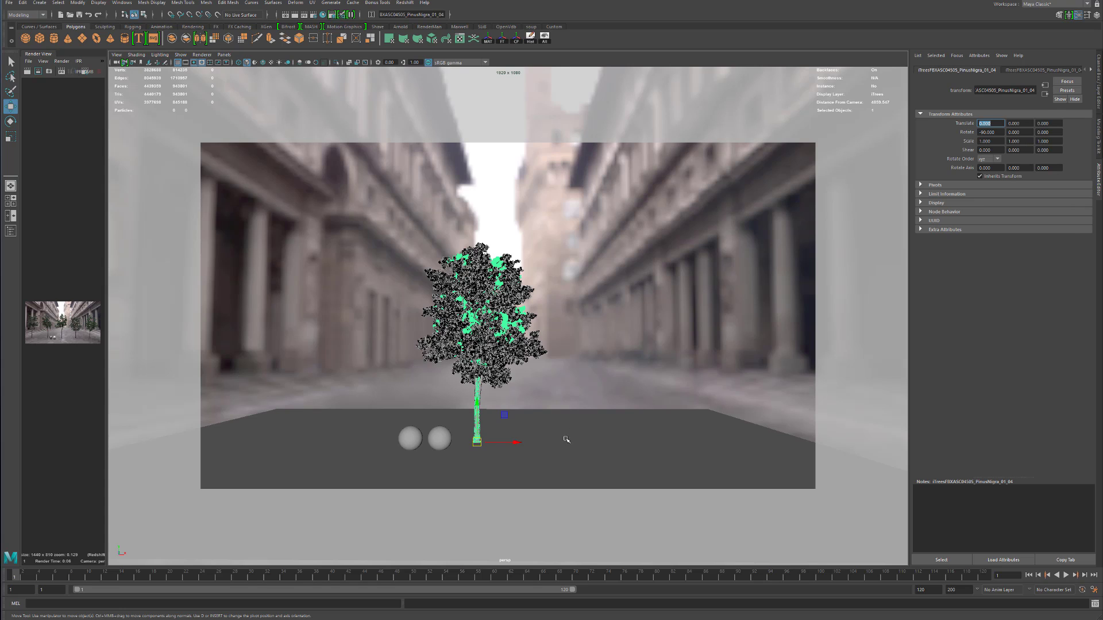
# Hide the overlapping trees at the origin one by one, leaving only the PinusNigra_01_02 tree visible
pyautogui.click(523, 342)
pyautogui.click(520, 341)
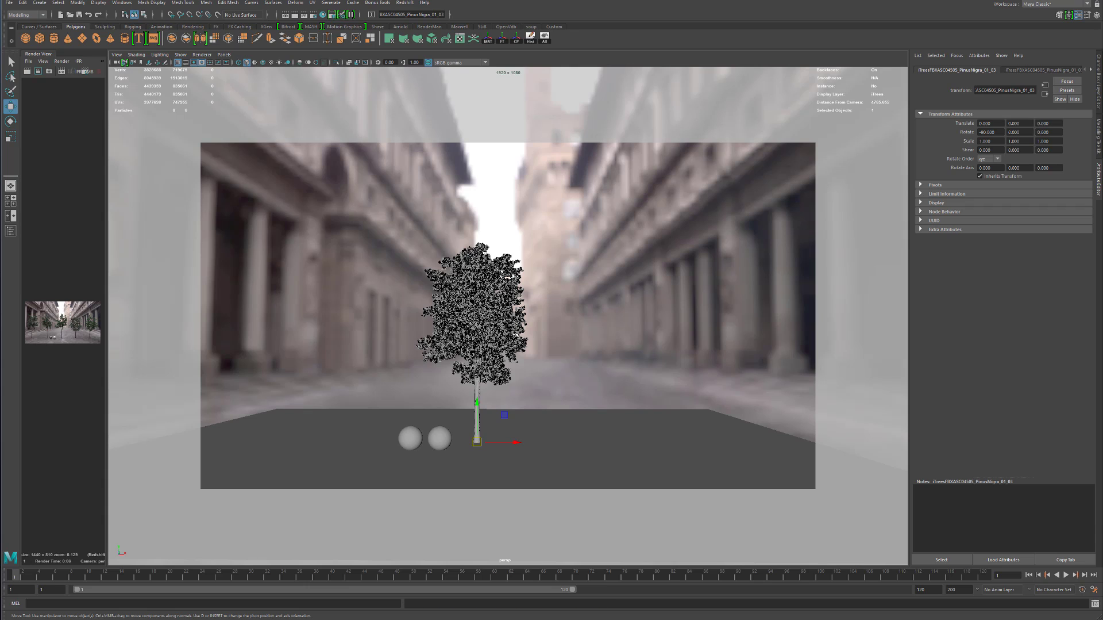
pyautogui.click(525, 334)
pyautogui.click(526, 335)
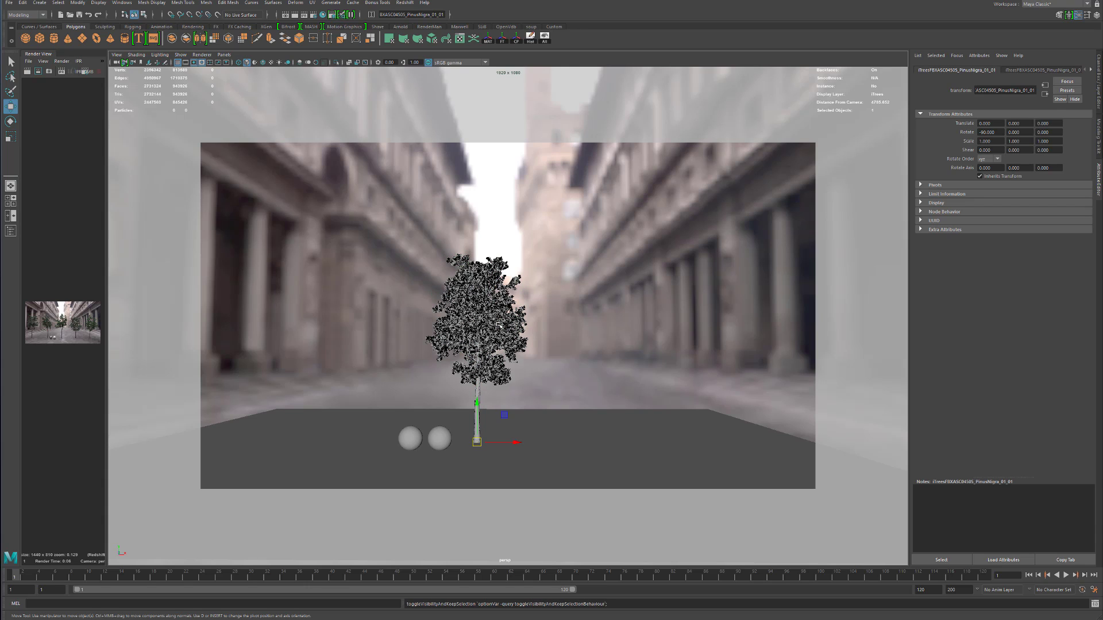
pyautogui.click(527, 335)
pyautogui.click(527, 335)
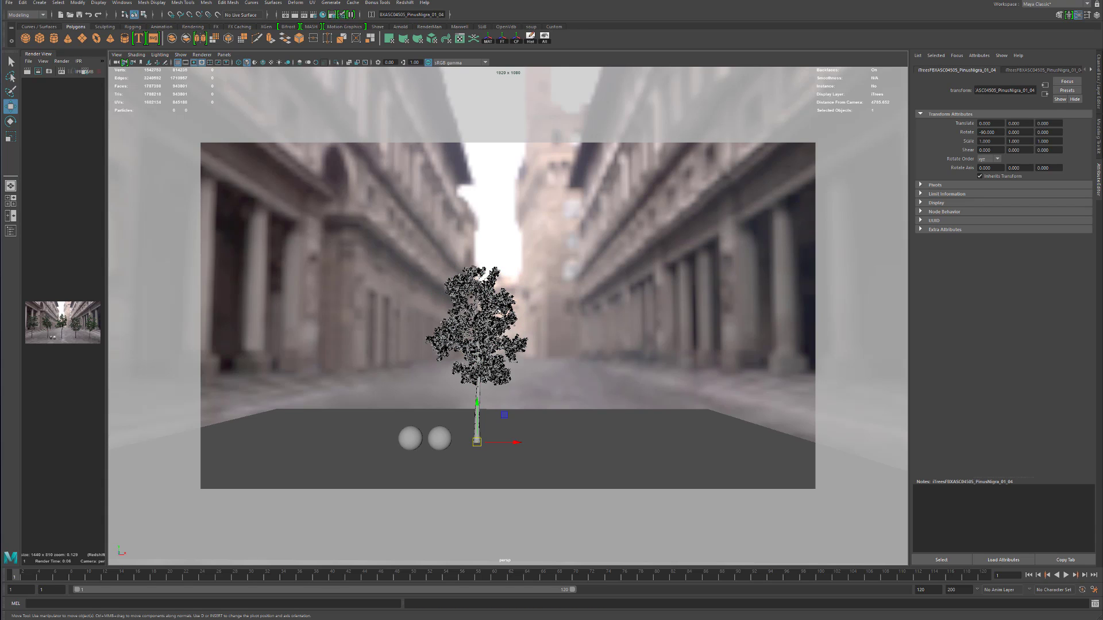
# Select the single visible tree at the origin and frame it larger in the viewport
pyautogui.click(499, 311)
pyautogui.scroll(3, 452, 365)
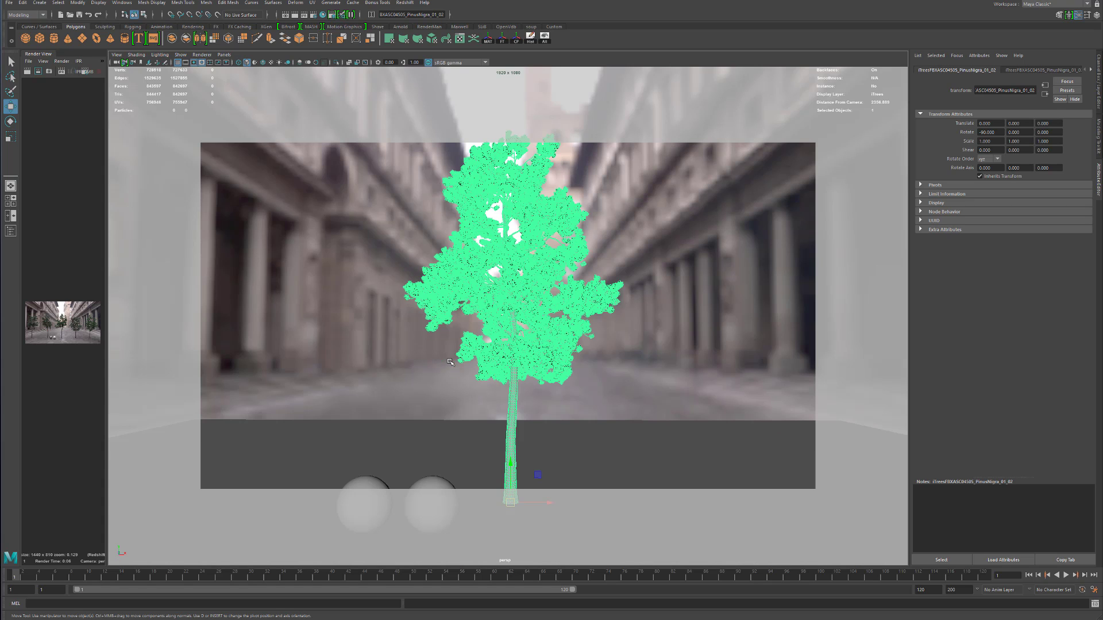
pyautogui.scroll(-2, 574, 322)
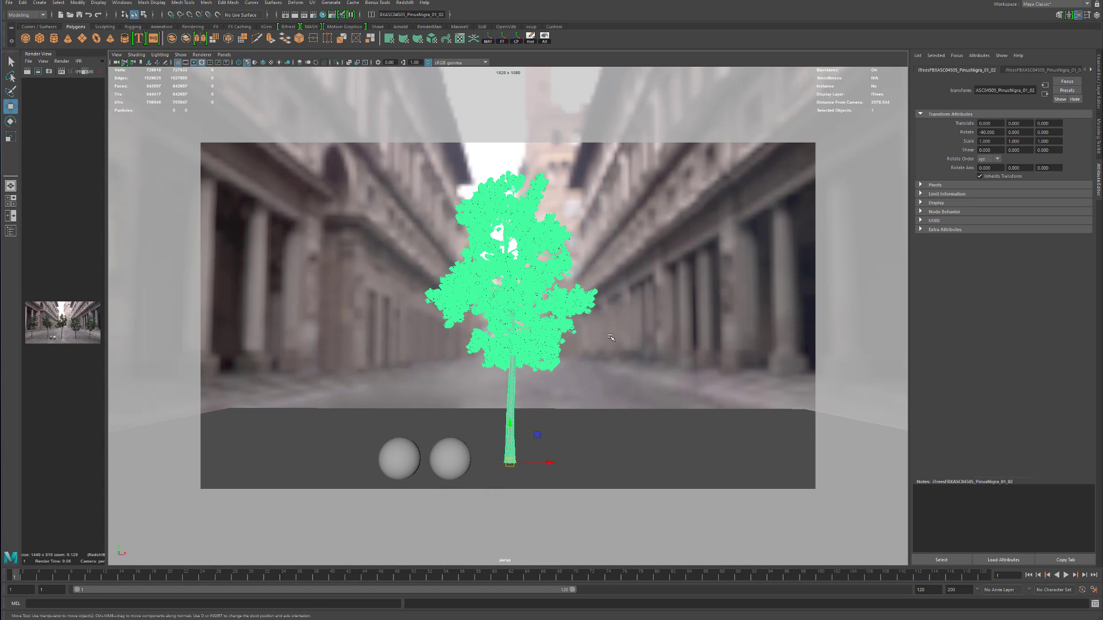
pyautogui.scroll(-1, 592, 335)
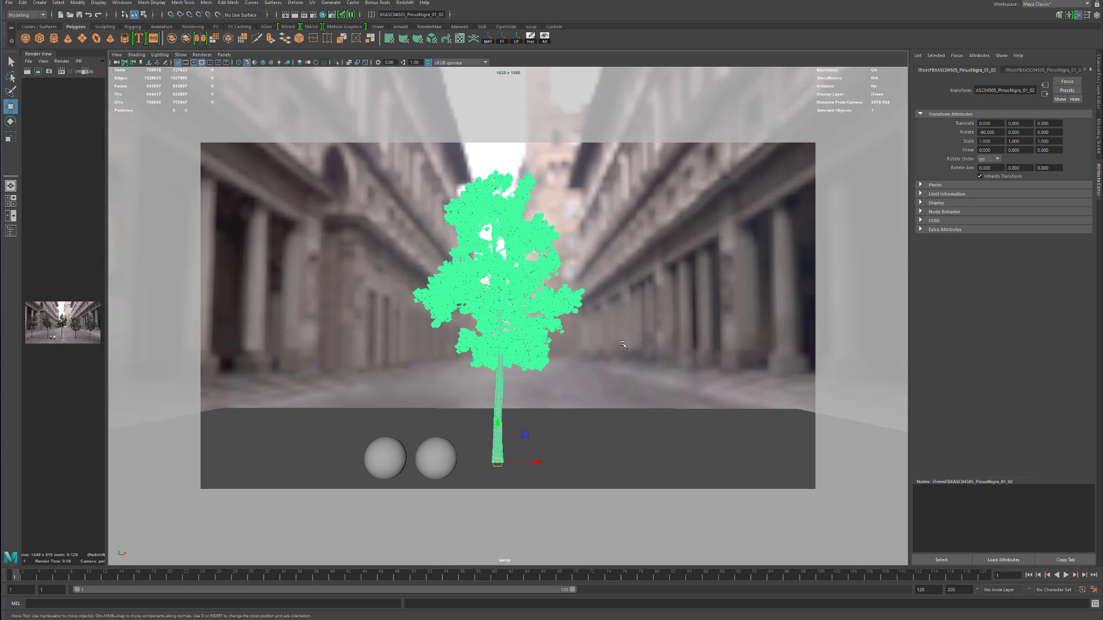
pyautogui.click(595, 271)
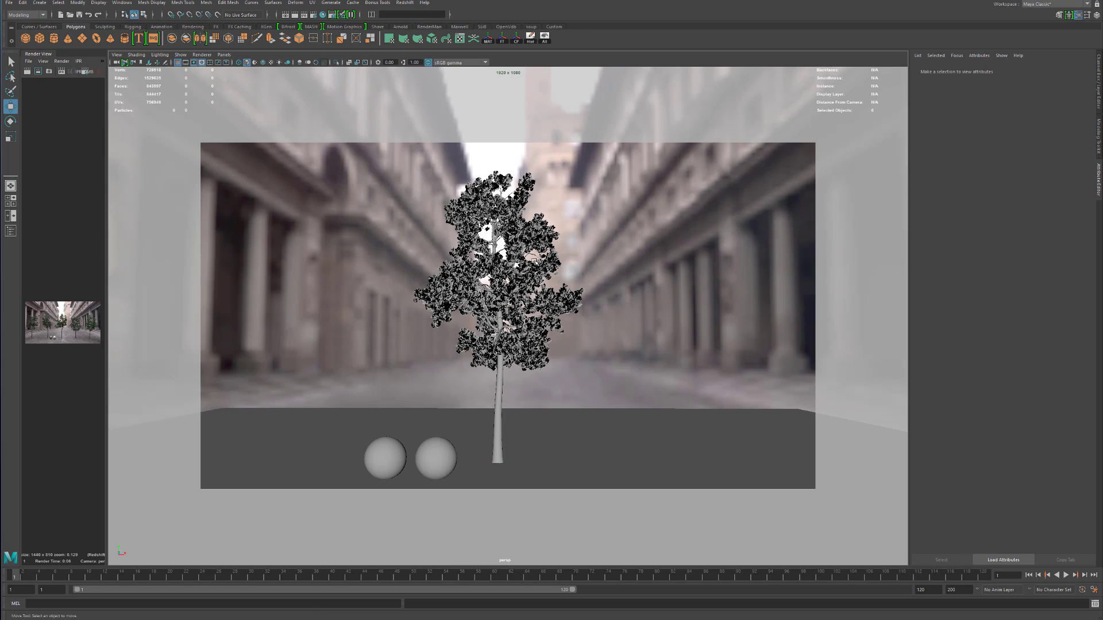
pyautogui.click(538, 278)
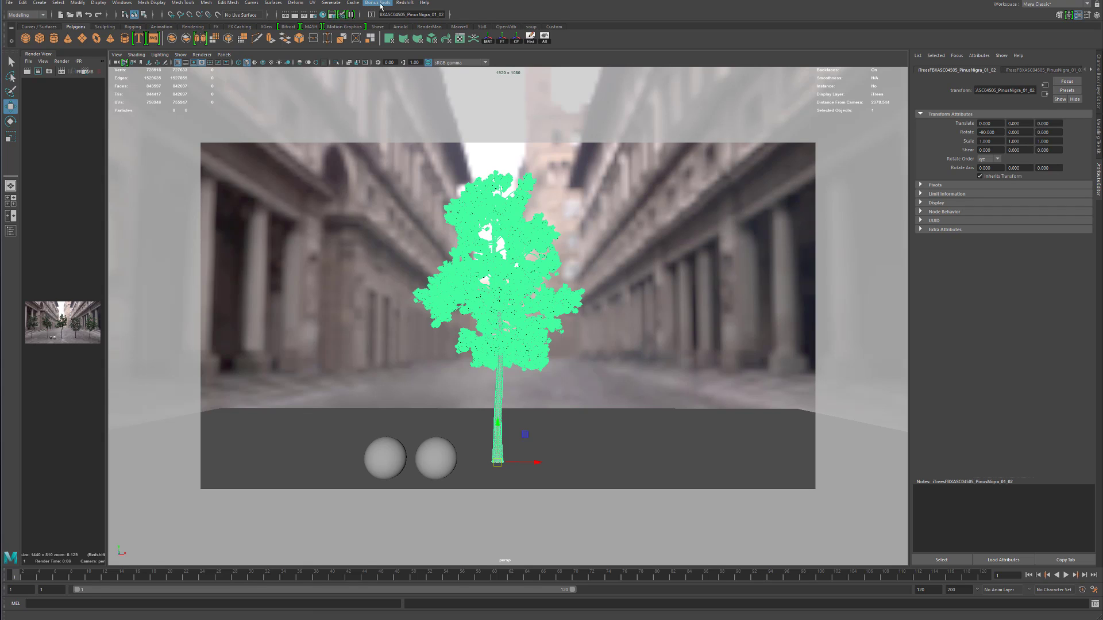
pyautogui.click(406, 2)
pyautogui.moveTo(410, 19)
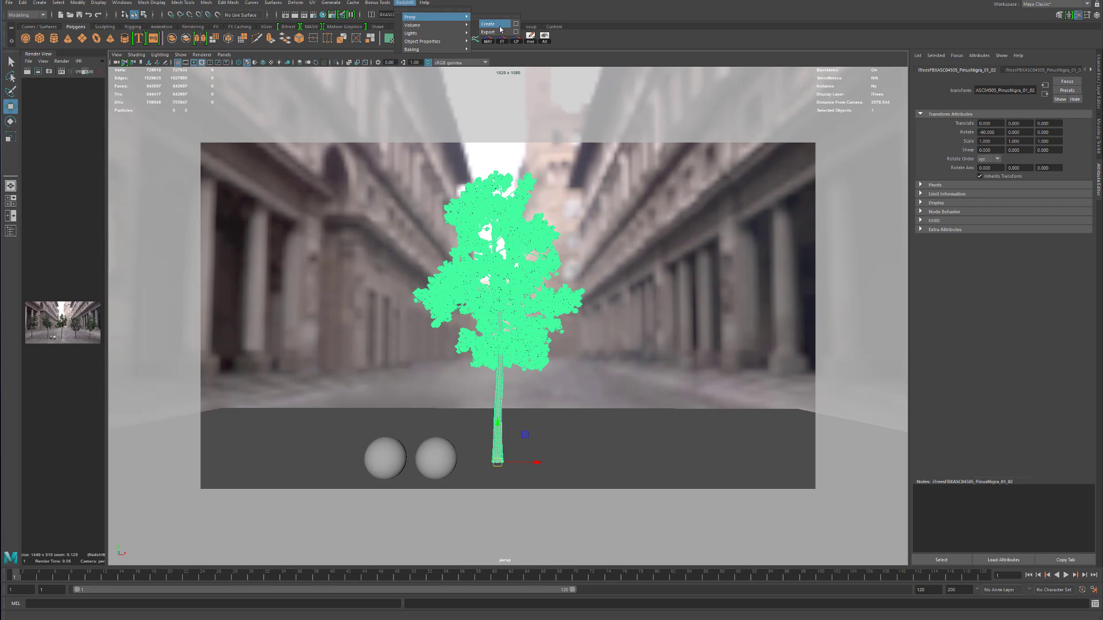
pyautogui.click(541, 5)
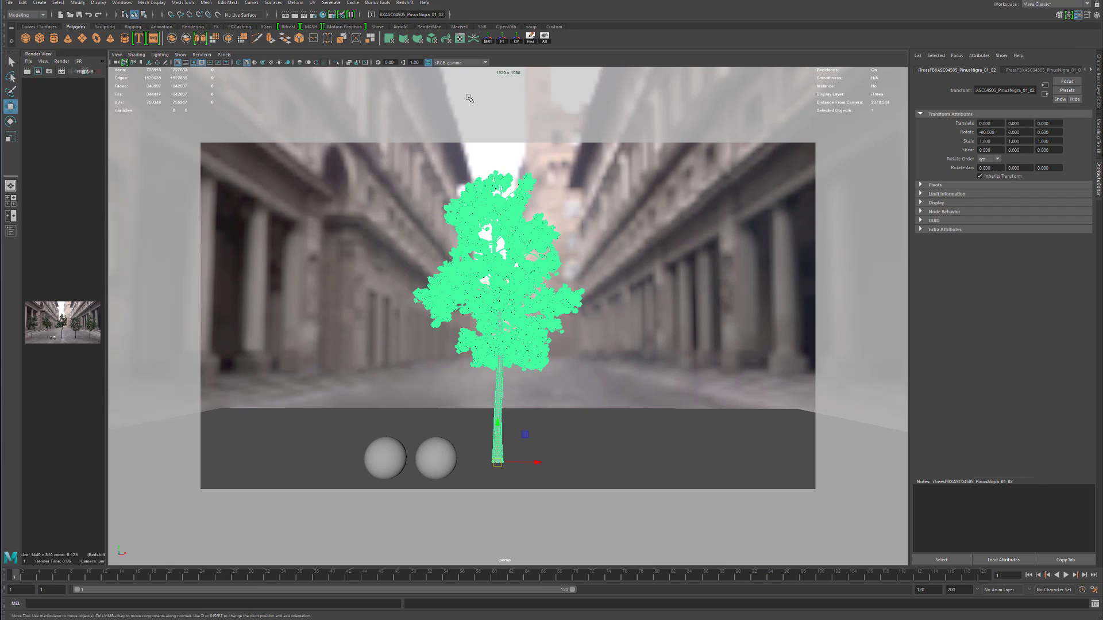
# Show the channel box, start a Redshift proxy export of the selected tree, and choose the project's assets folder as the destination
pyautogui.hotkey('ctrl', 'a')
pyautogui.click(405, 3)
pyautogui.moveTo(437, 17)
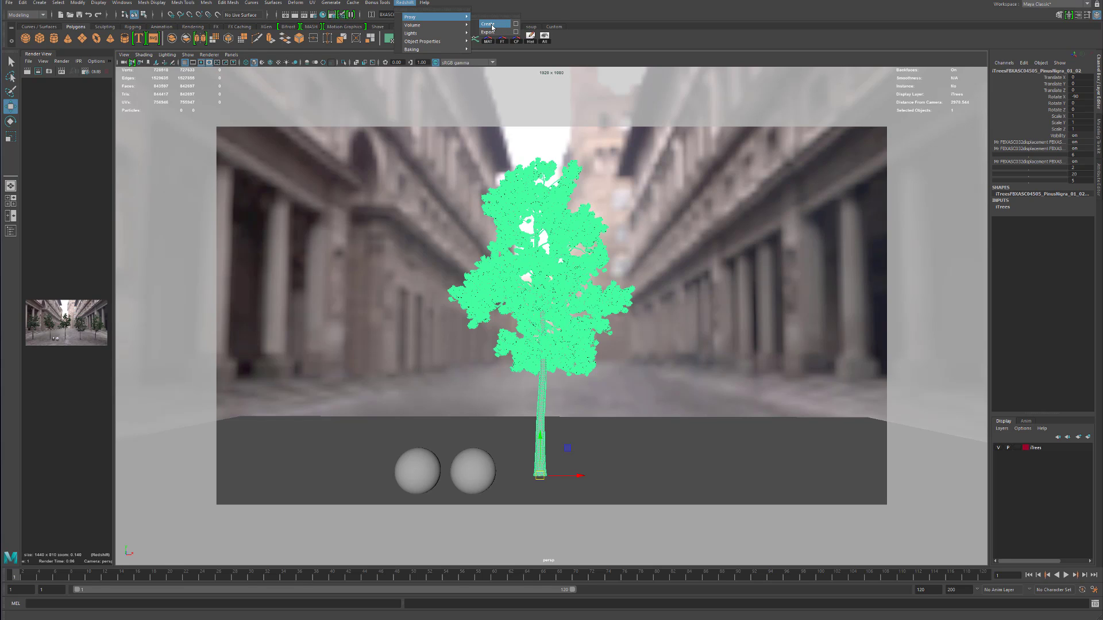
pyautogui.click(498, 32)
pyautogui.moveTo(678, 263); pyautogui.dragTo(419, 242)
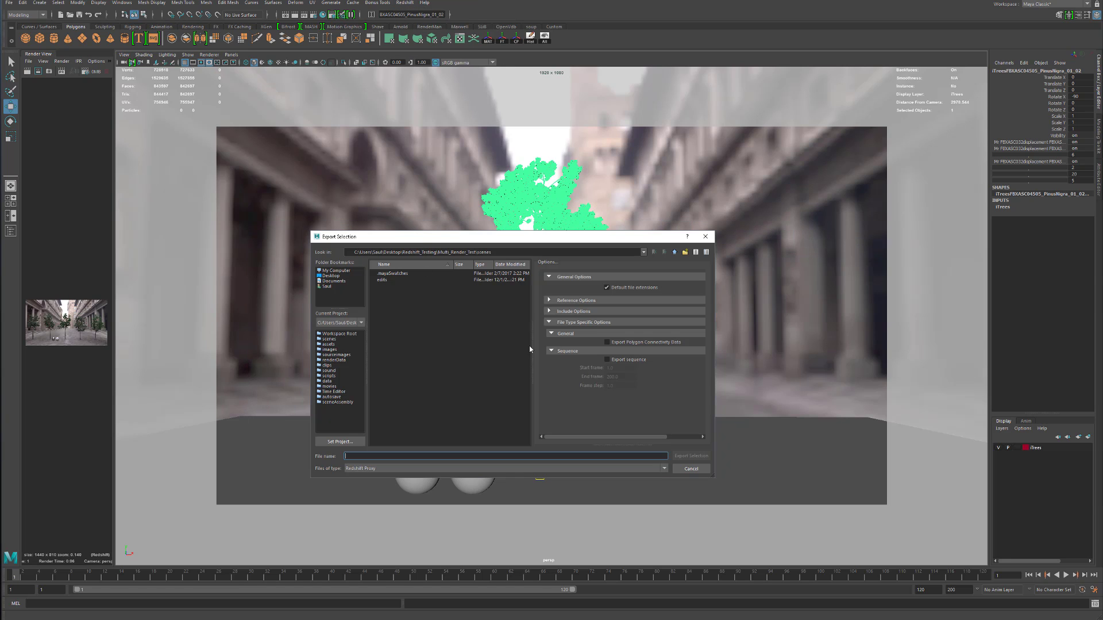
pyautogui.click(675, 252)
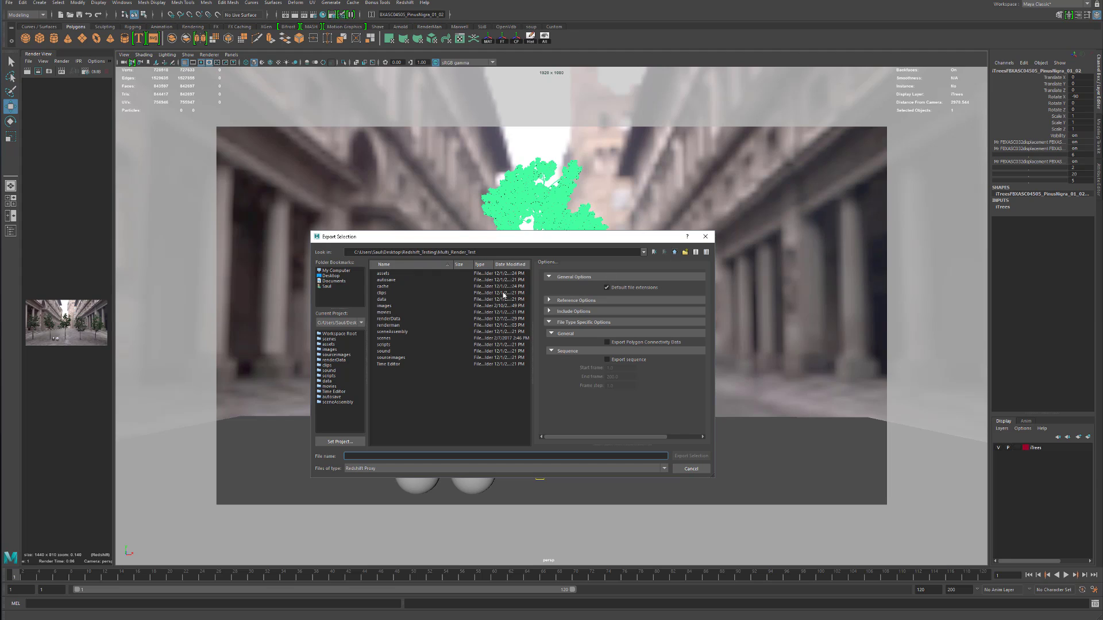
pyautogui.doubleClick(385, 274)
# Name the Redshift proxy file pinusnigra_01, export the selected tree, and clear the selection
pyautogui.click(385, 455)
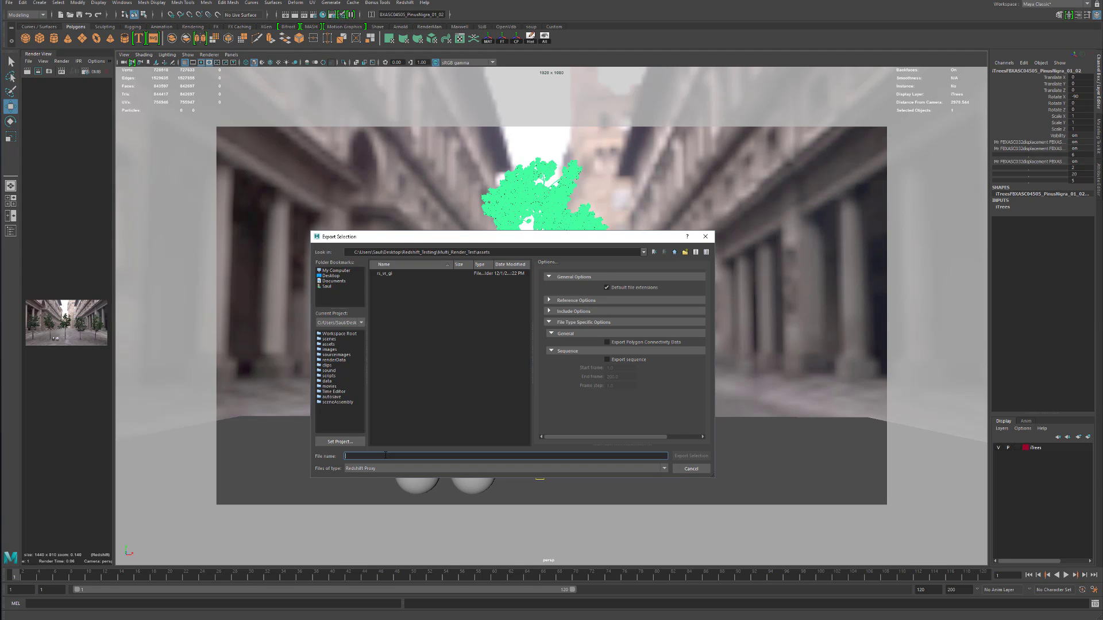
pyautogui.write('pinusnigra_01')
pyautogui.click(553, 310)
pyautogui.click(552, 310)
pyautogui.click(691, 456)
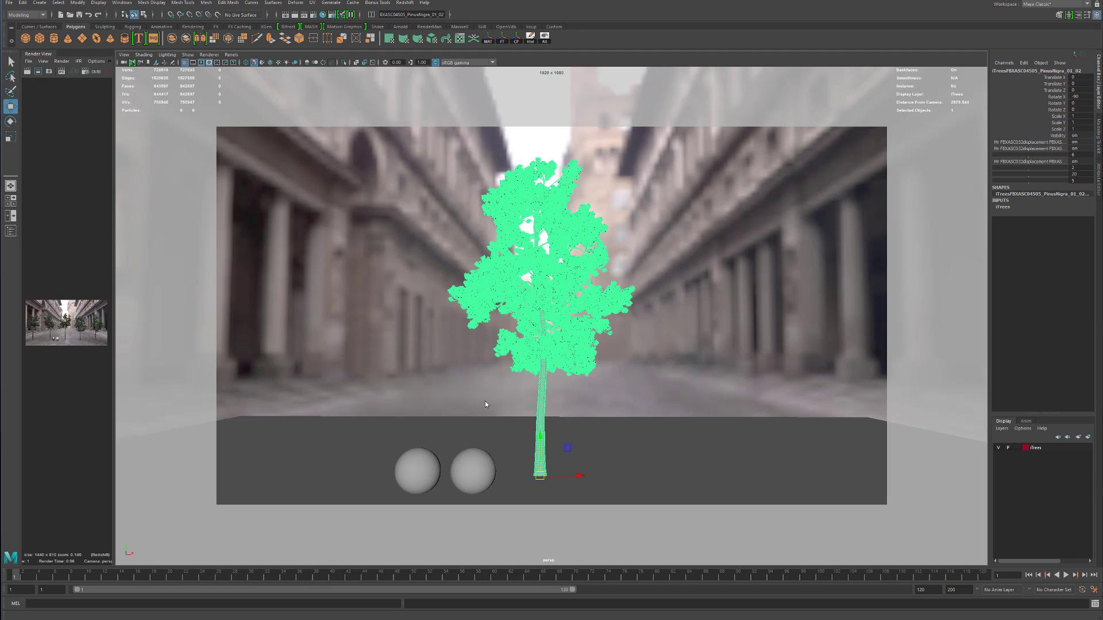
pyautogui.click(392, 291)
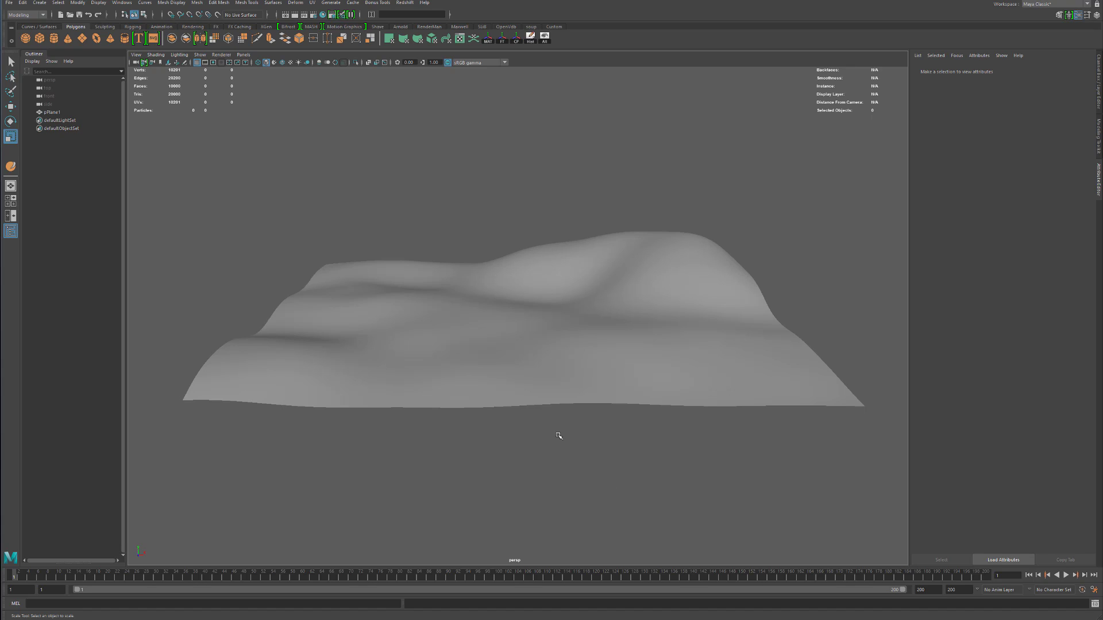
# Create a Redshift proxy placeholder in the scene with the hilly terrain plane
pyautogui.click(509, 307)
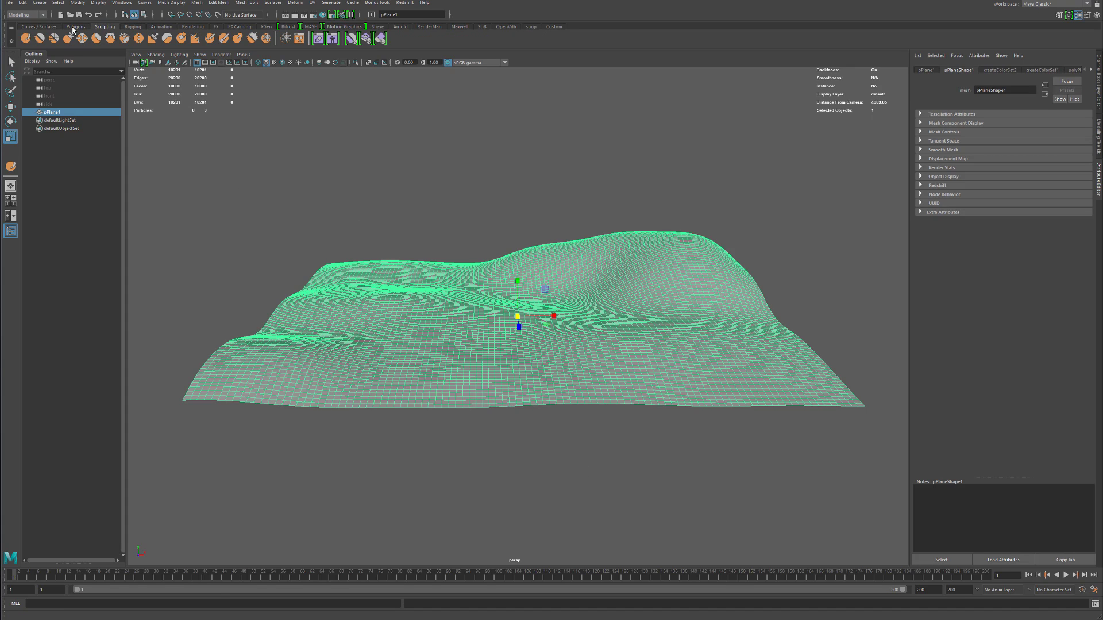
pyautogui.click(377, 197)
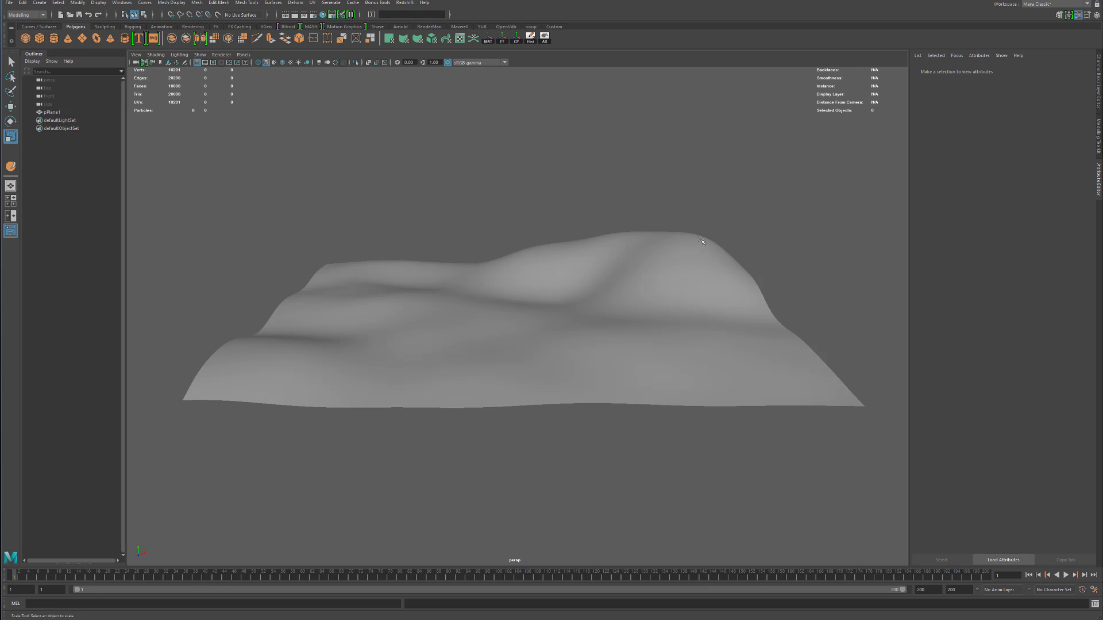
pyautogui.keyDown('alt'); pyautogui.moveTo(460, 256); pyautogui.dragTo(475, 271, button='middle'); pyautogui.keyUp('alt')
pyautogui.moveTo(475, 271)
pyautogui.keyDown('alt'); pyautogui.mouseDown(button='right')
pyautogui.moveTo(551, 276)
pyautogui.moveTo(479, 278)
pyautogui.mouseUp(button='right'); pyautogui.keyUp('alt')
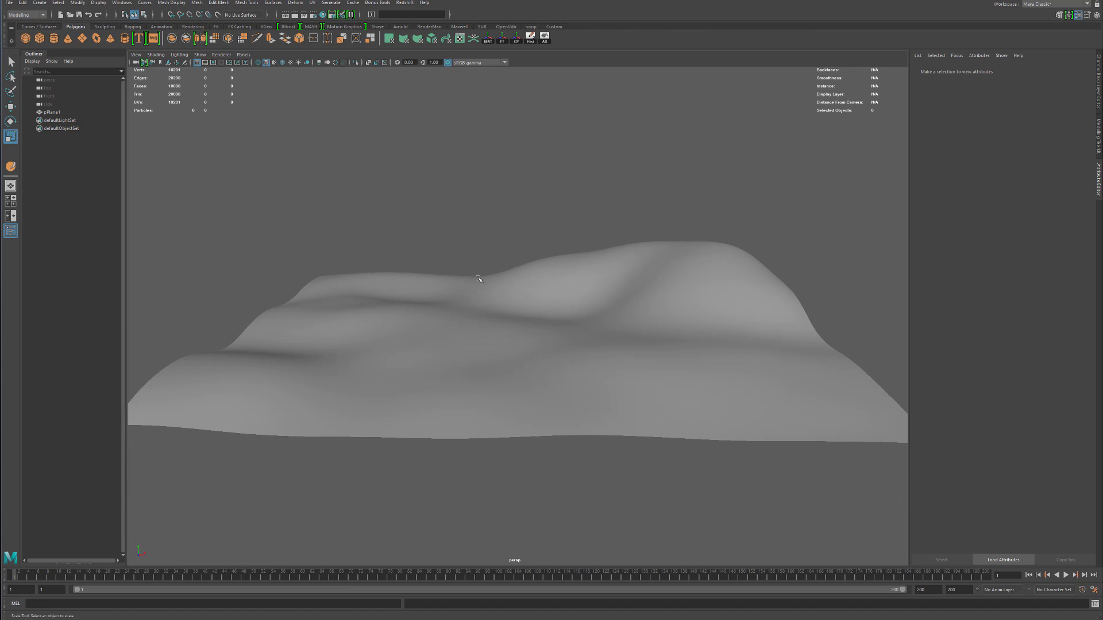
pyautogui.click(407, 4)
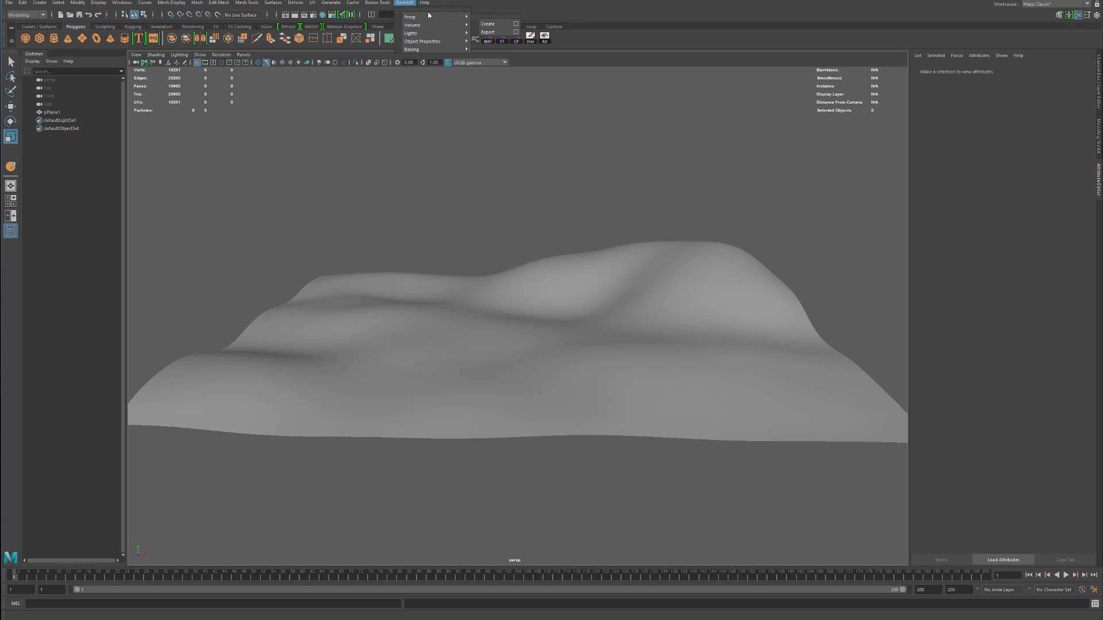
pyautogui.moveTo(433, 16)
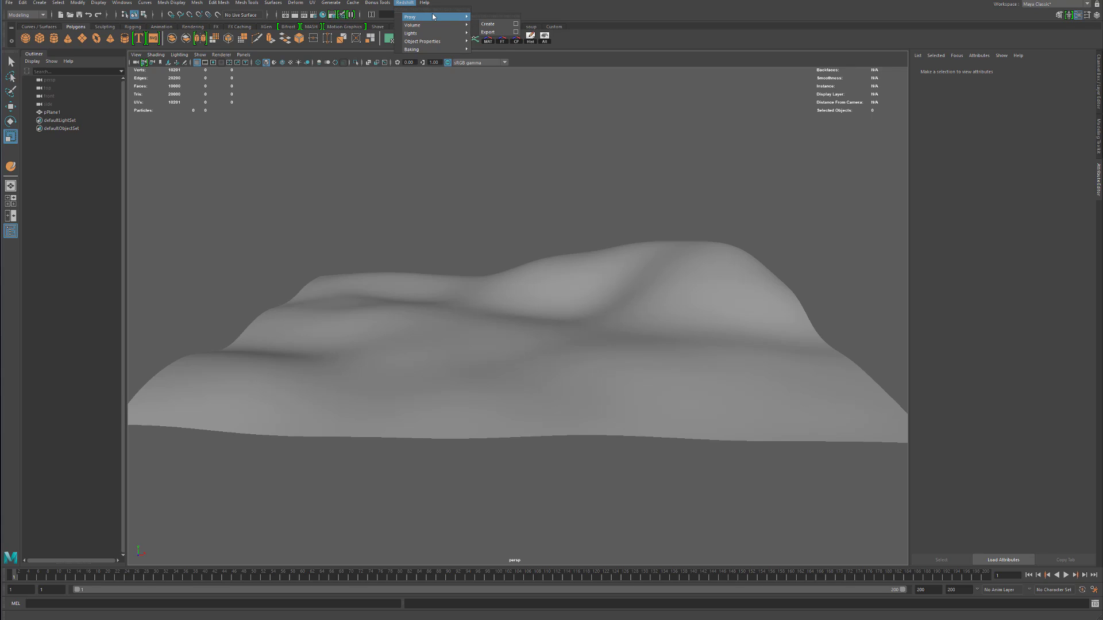
pyautogui.click(494, 26)
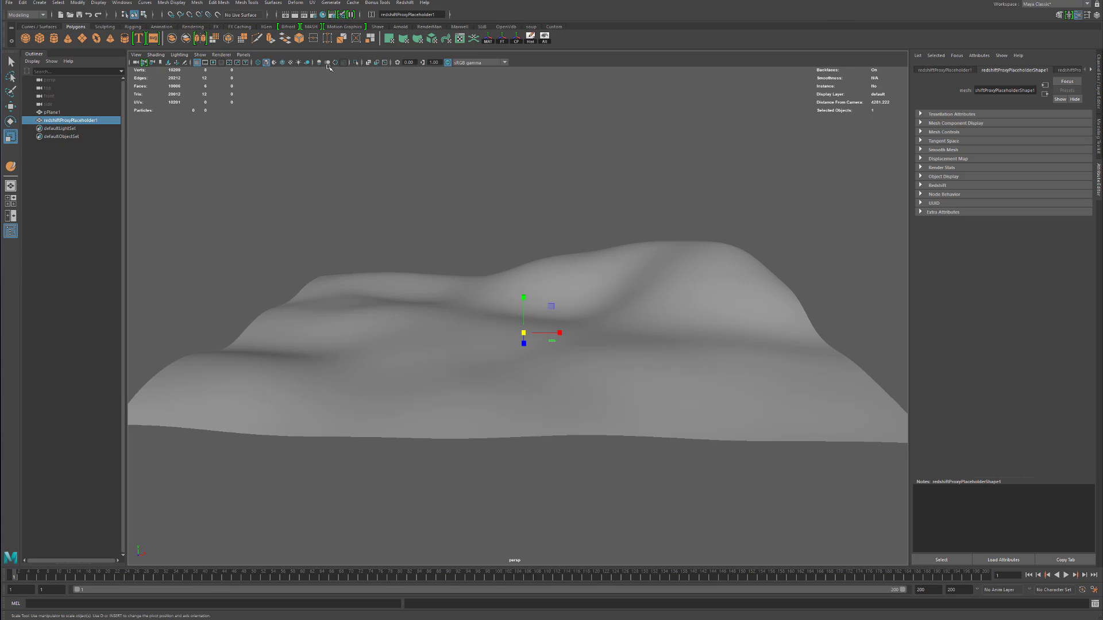
# Undo the empty proxy placeholder and create a Redshift proxy from pinusnigra_01.rs in the project's assets folder
pyautogui.hotkey('ctrl', 'z')
pyautogui.click(405, 2)
pyautogui.moveTo(437, 17)
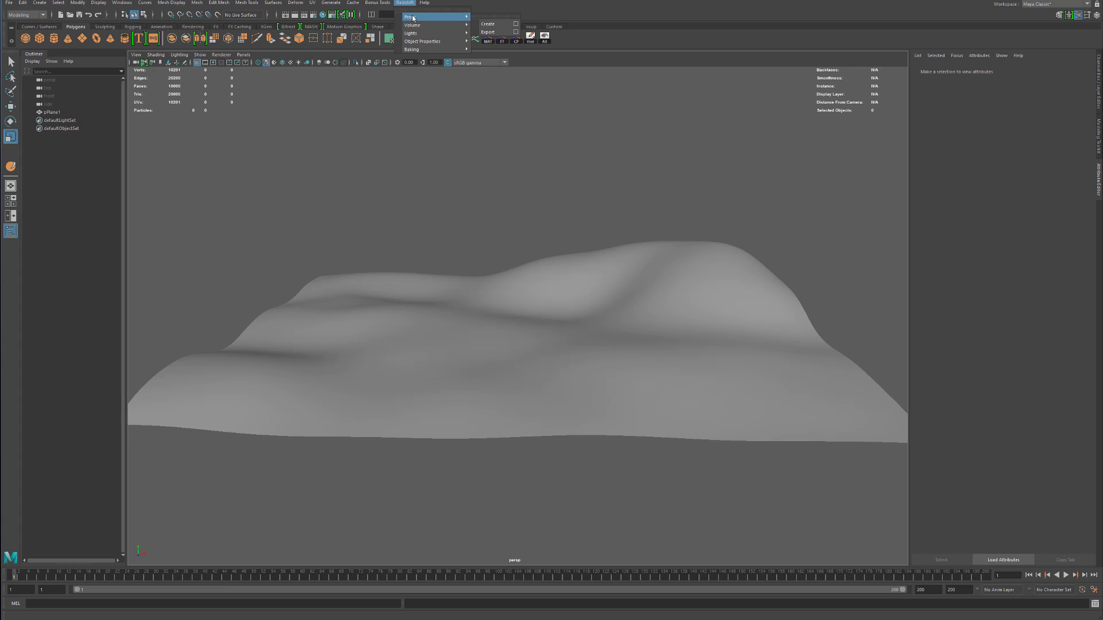
pyautogui.click(515, 25)
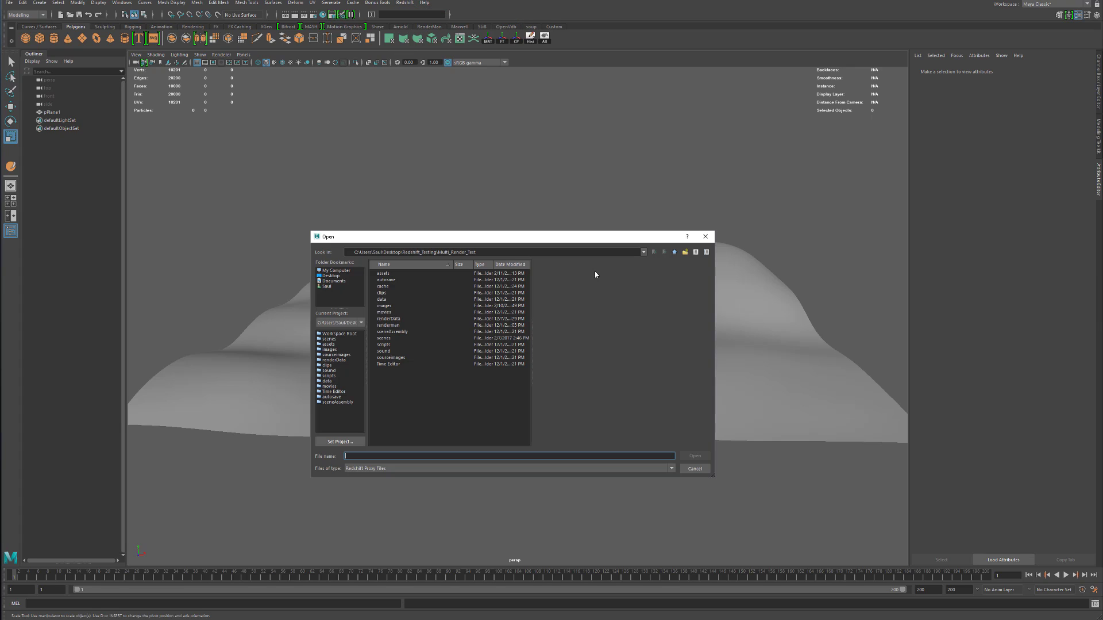
pyautogui.doubleClick(385, 274)
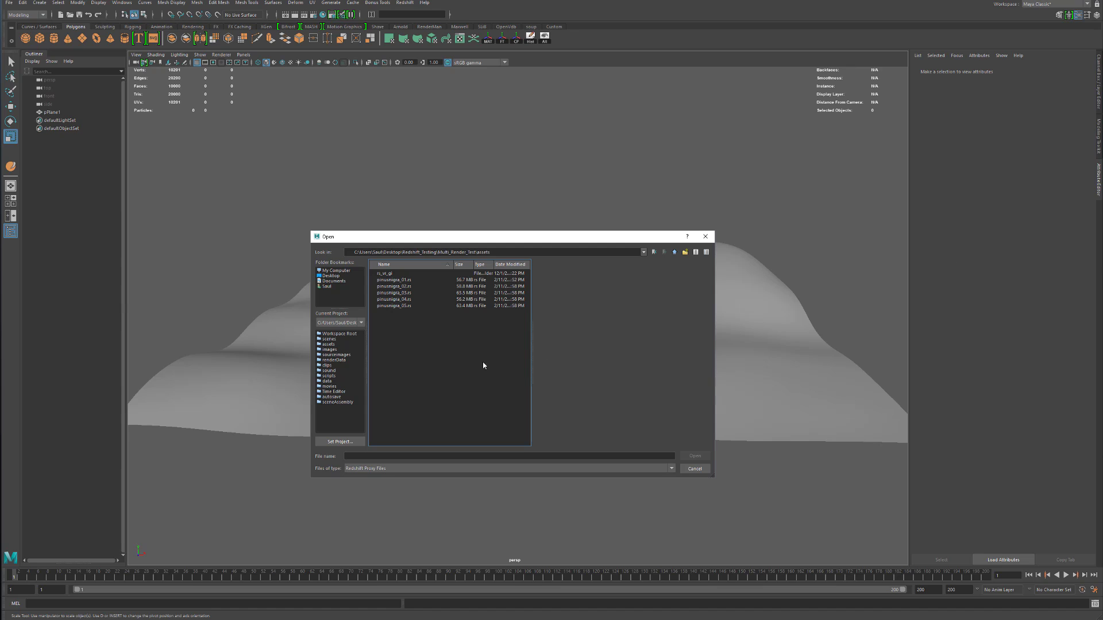
pyautogui.click(405, 279)
pyautogui.doubleClick(404, 280)
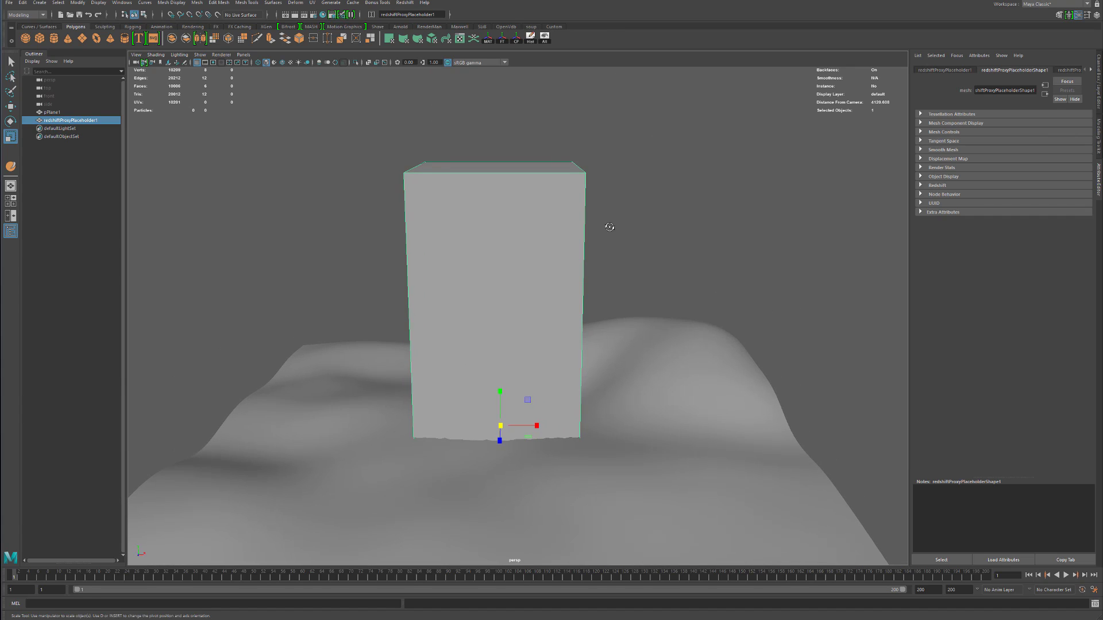
pyautogui.keyDown('alt'); pyautogui.moveTo(608, 229); pyautogui.dragTo(599, 228); pyautogui.keyUp('alt')
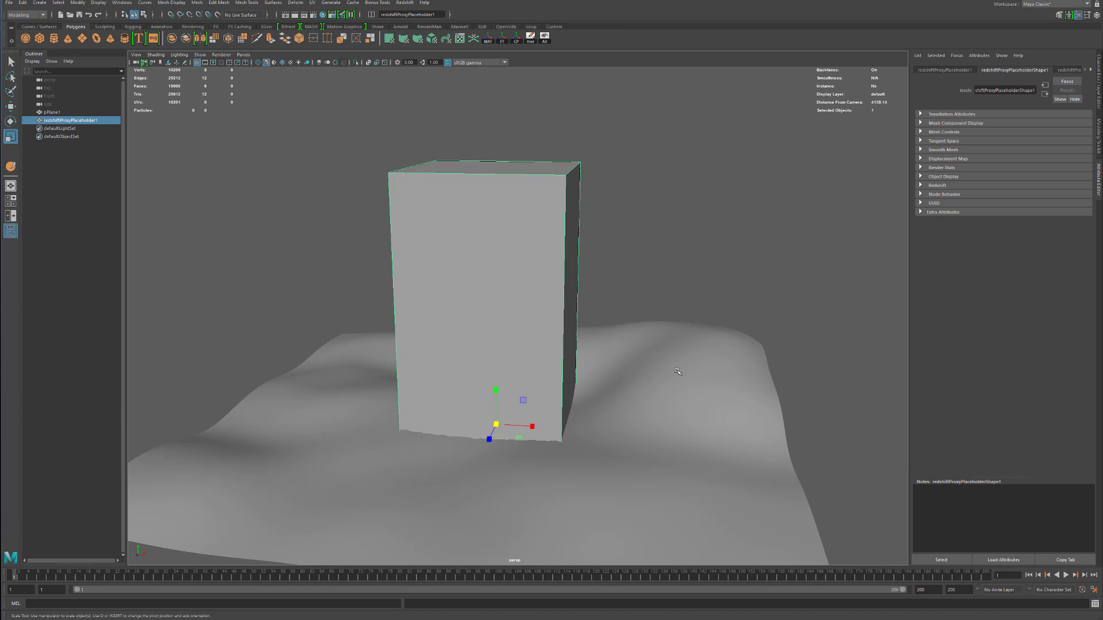
# In the redshiftProxy1 settings, turn off Use File Sequence and point the file name to pinusnigra_01.rs in the assets folder
pyautogui.click(1069, 70)
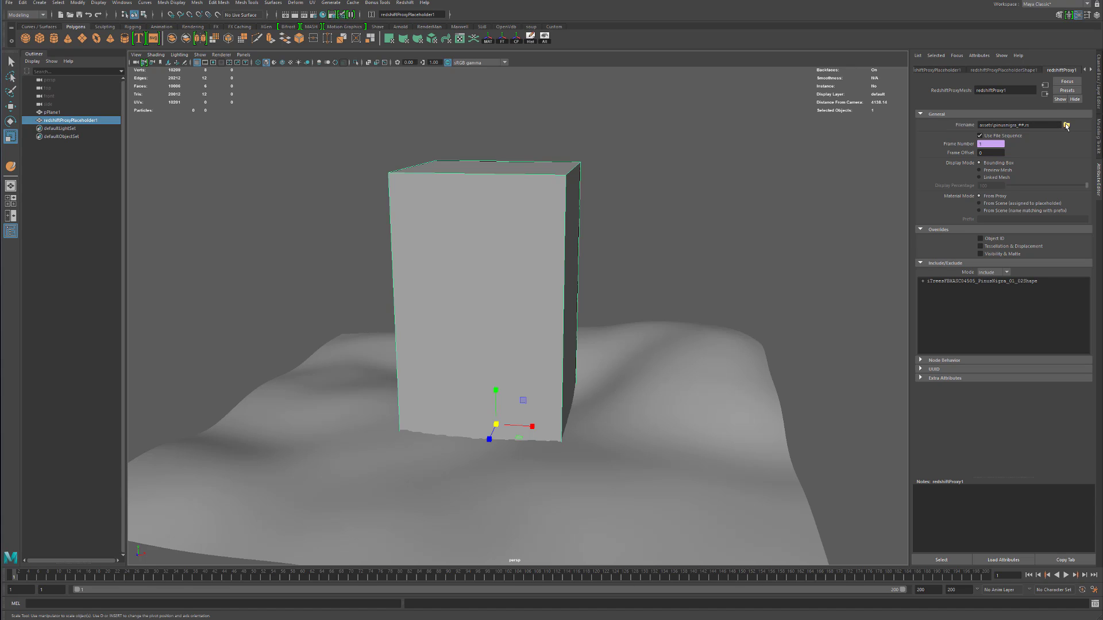
pyautogui.click(405, 2)
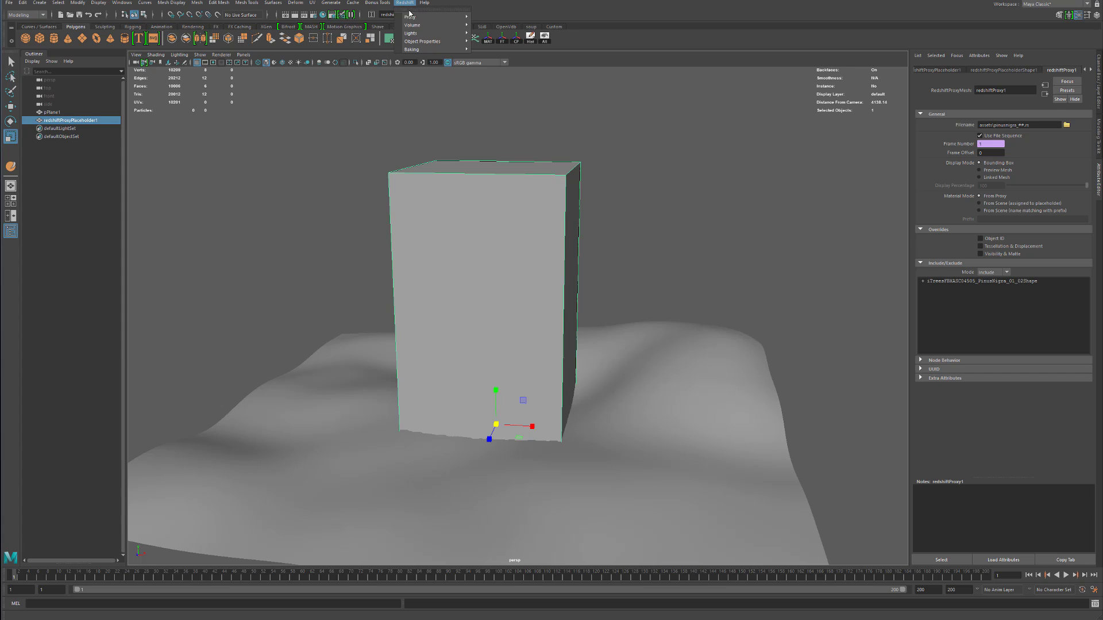
pyautogui.moveTo(432, 18)
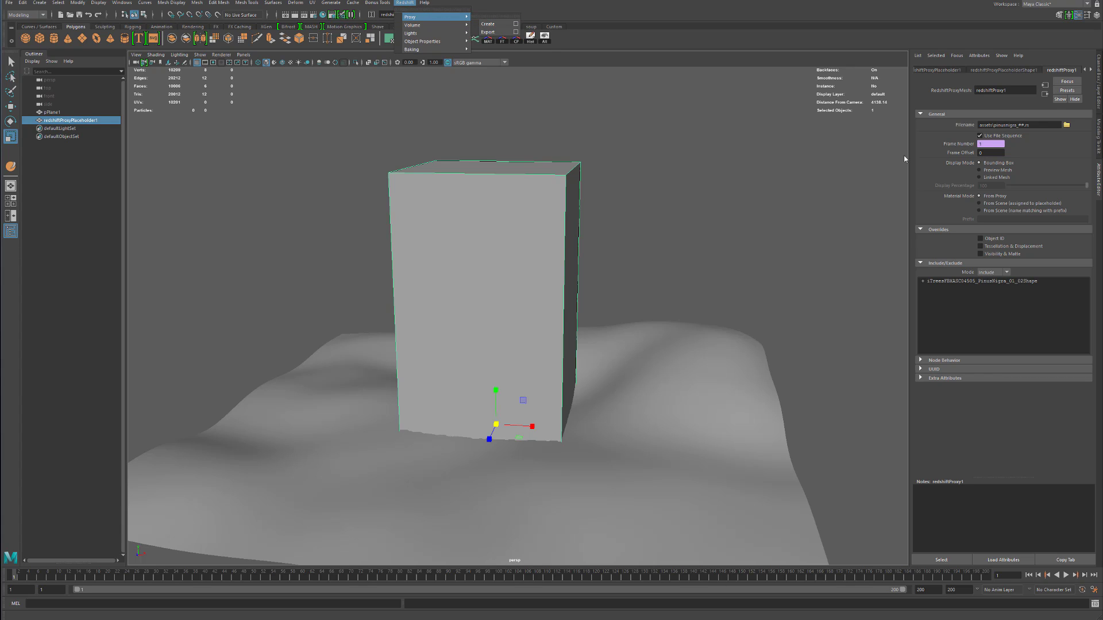
pyautogui.click(1032, 124)
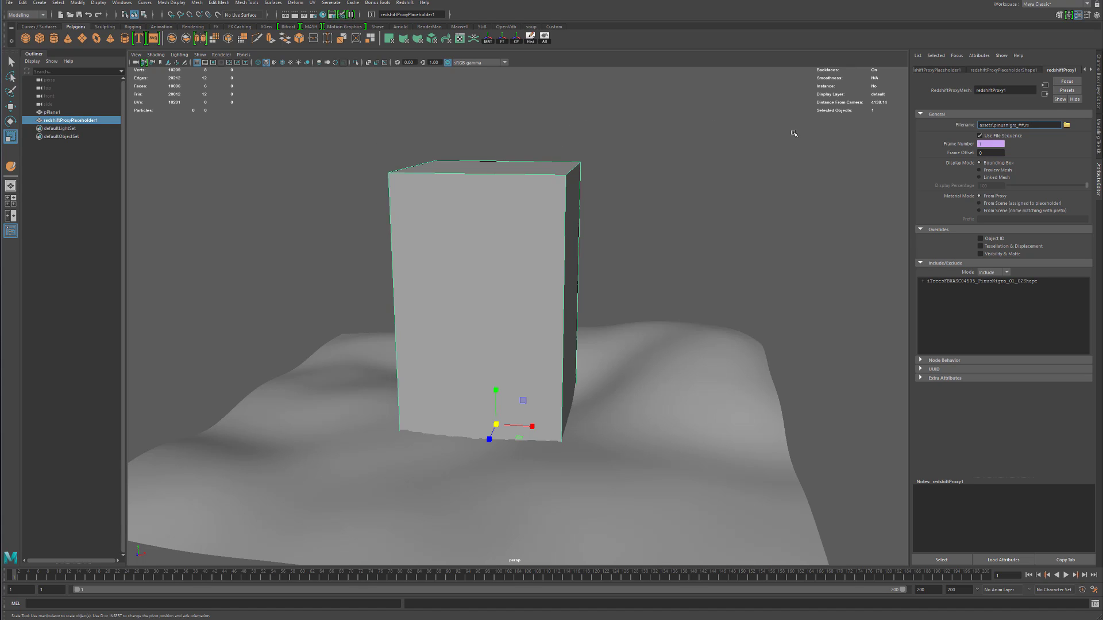
pyautogui.click(1008, 136)
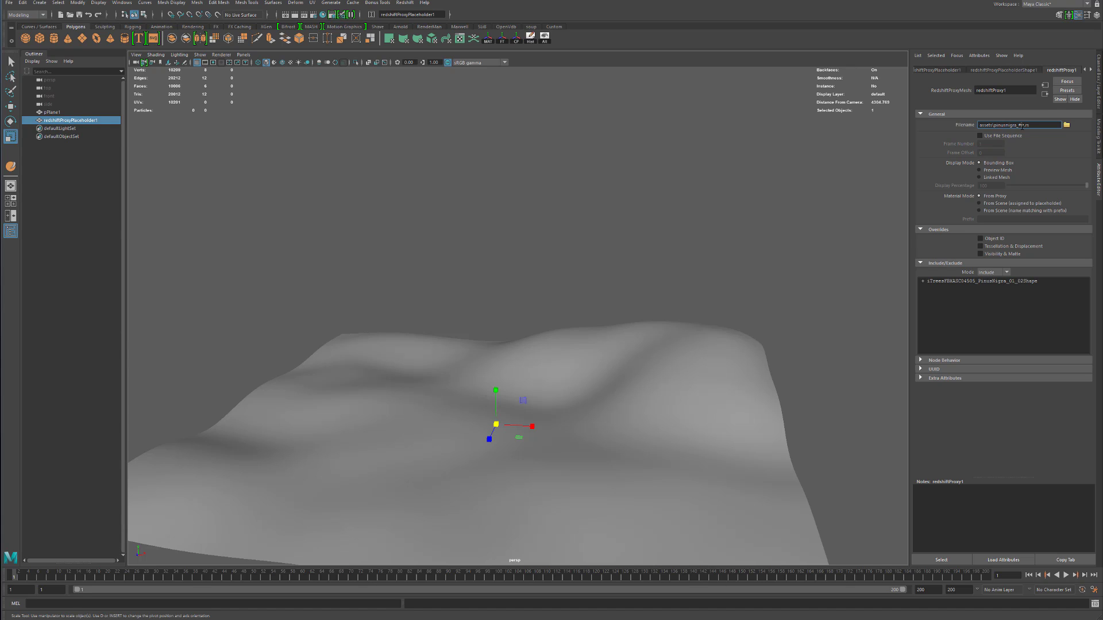
pyautogui.doubleClick(1022, 124)
pyautogui.write('01')
pyautogui.press('Return')
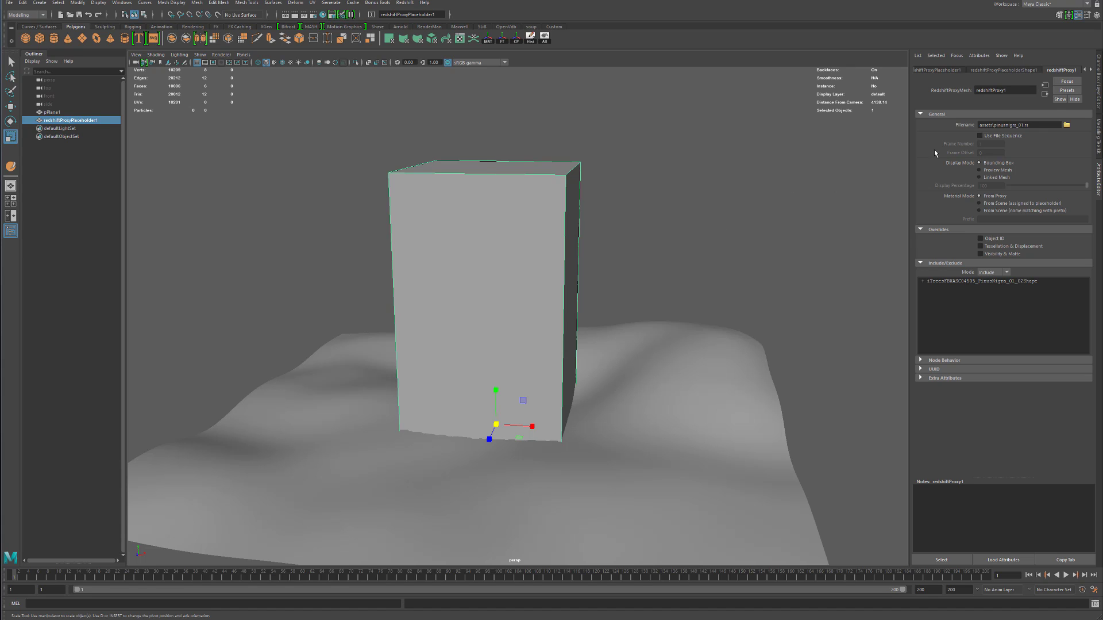
# Switch the placeholder's display mode to Preview Mesh, clear the selection and inspect the tree on the terrain
pyautogui.keyDown('alt'); pyautogui.moveTo(676, 218); pyautogui.dragTo(603, 221); pyautogui.keyUp('alt')
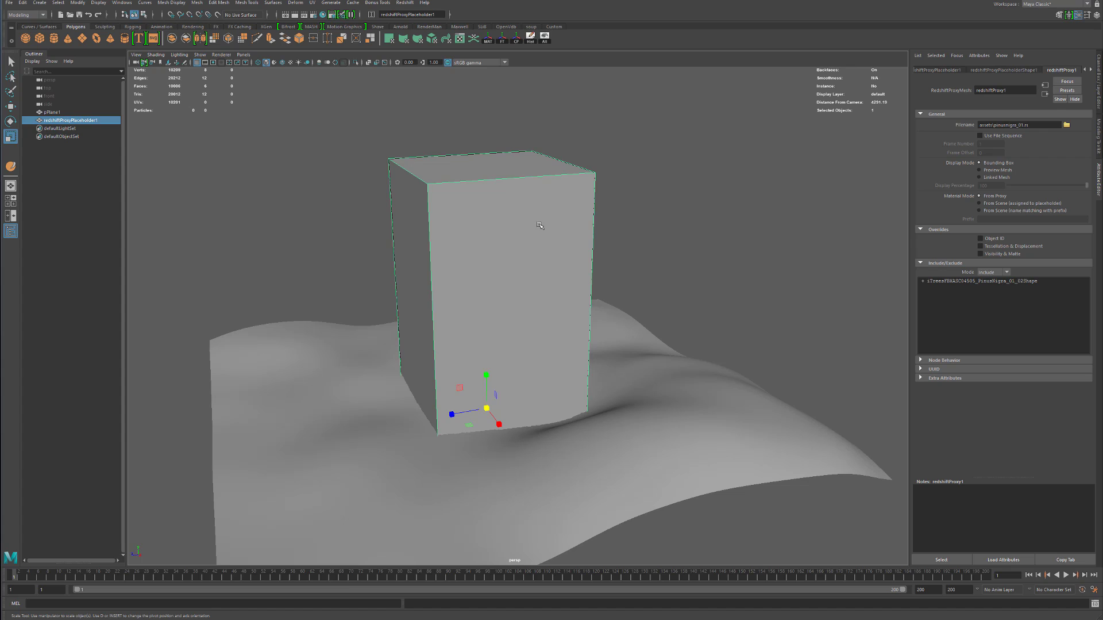
pyautogui.keyDown('alt'); pyautogui.moveTo(356, 232); pyautogui.dragTo(404, 226); pyautogui.keyUp('alt')
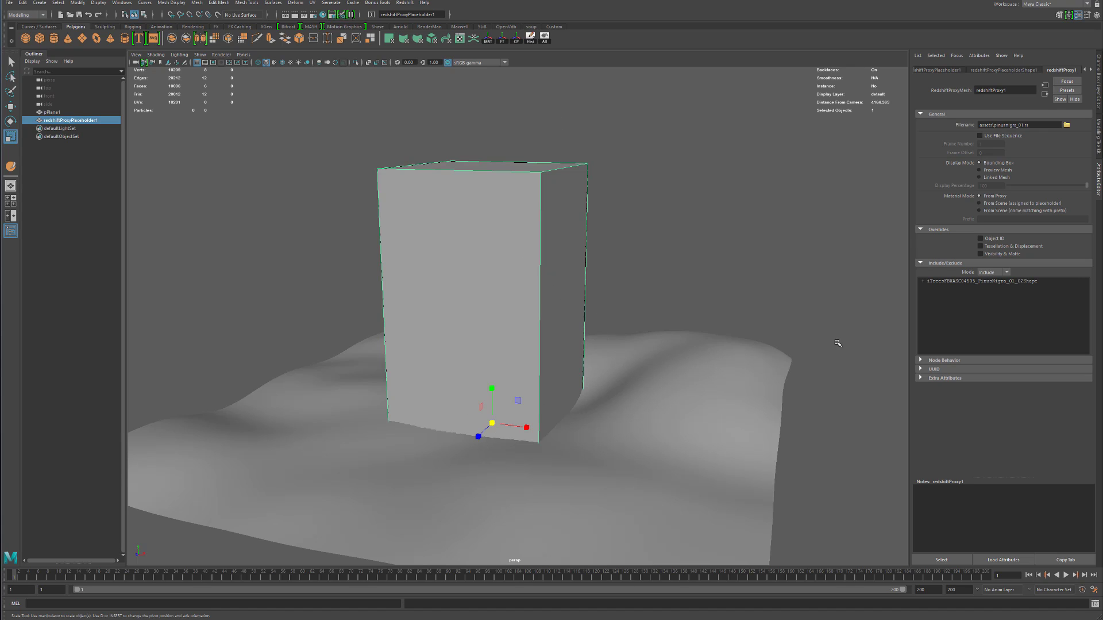
pyautogui.click(988, 171)
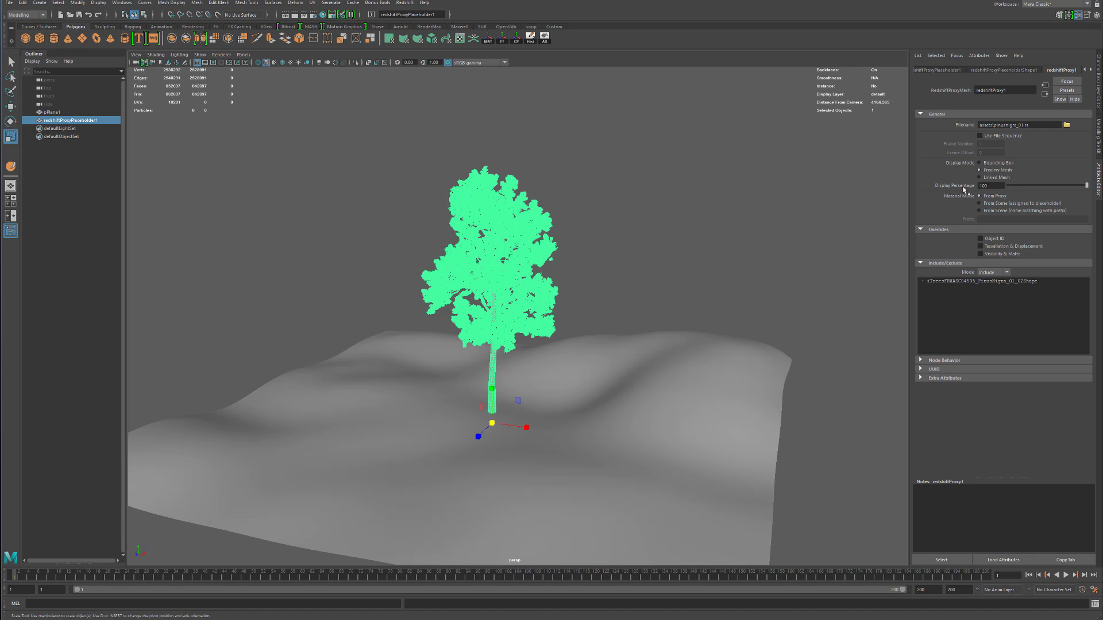
pyautogui.click(583, 201)
pyautogui.keyDown('alt'); pyautogui.moveTo(614, 213); pyautogui.dragTo(798, 211, button='right'); pyautogui.keyUp('alt')
pyautogui.keyDown('alt'); pyautogui.moveTo(678, 221); pyautogui.dragTo(686, 252, button='middle'); pyautogui.keyUp('alt')
pyautogui.keyDown('alt'); pyautogui.moveTo(683, 248); pyautogui.dragTo(618, 217); pyautogui.keyUp('alt')
pyautogui.keyDown('alt'); pyautogui.moveTo(618, 217); pyautogui.dragTo(513, 220, button='right'); pyautogui.keyUp('alt')
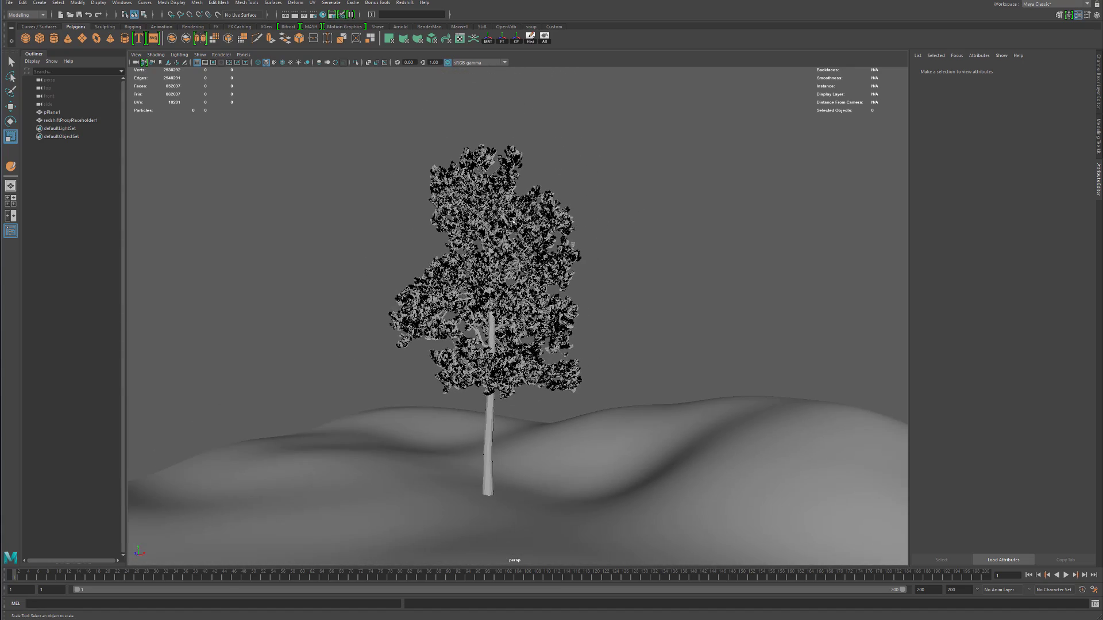
# Set the tree placeholder's display percentage to 25 and inspect the thinned preview mesh
pyautogui.click(513, 220)
pyautogui.doubleClick(996, 186)
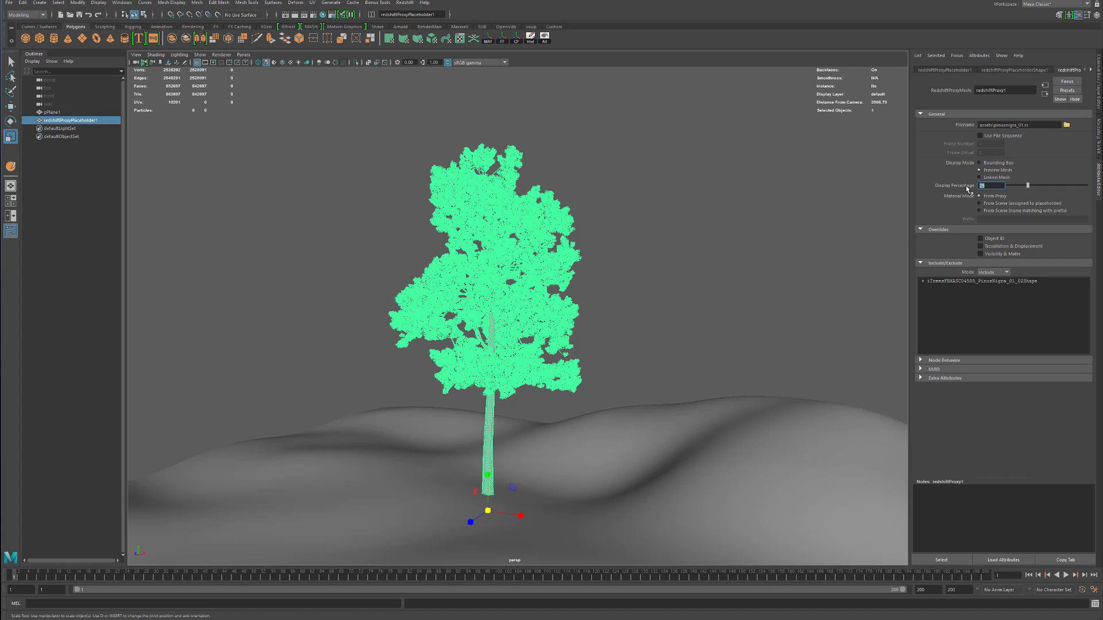
pyautogui.click(723, 222)
pyautogui.keyDown('alt'); pyautogui.moveTo(600, 244); pyautogui.dragTo(762, 260, button='right'); pyautogui.keyUp('alt')
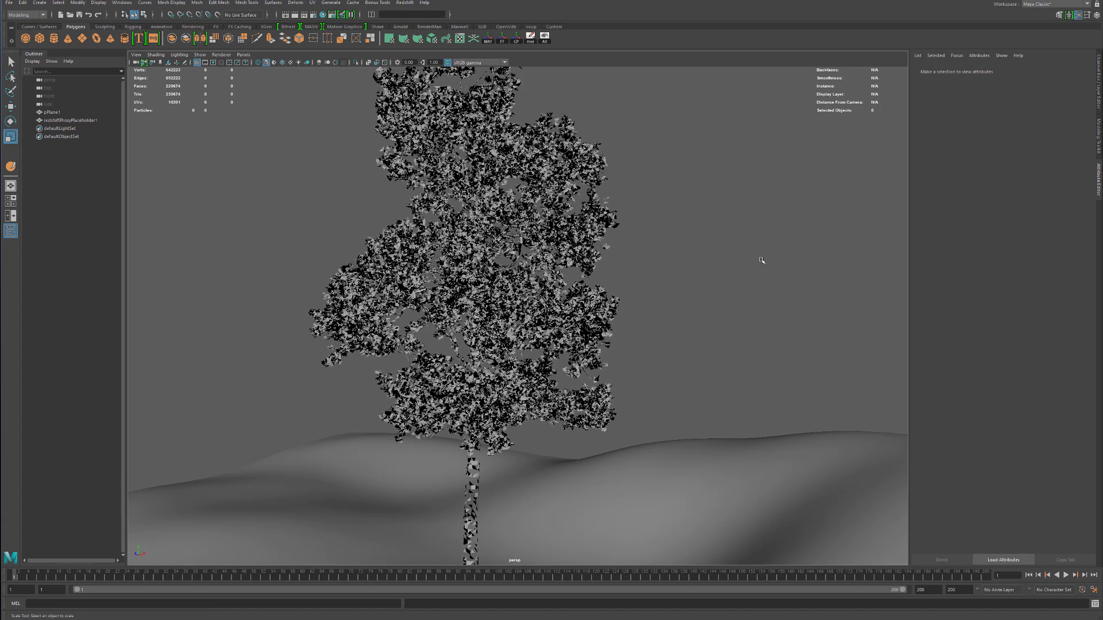
pyautogui.keyDown('alt'); pyautogui.moveTo(762, 261); pyautogui.dragTo(641, 261); pyautogui.keyUp('alt')
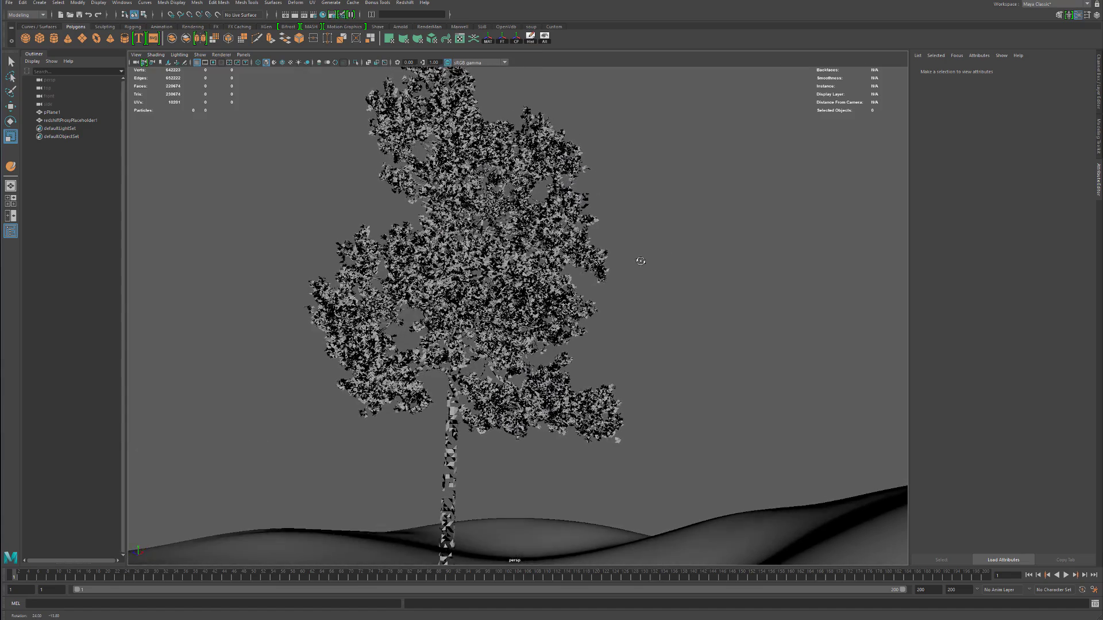
pyautogui.keyDown('alt'); pyautogui.moveTo(641, 261); pyautogui.dragTo(467, 276, button='right'); pyautogui.keyUp('alt')
pyautogui.keyDown('alt'); pyautogui.moveTo(467, 275); pyautogui.dragTo(538, 280); pyautogui.keyUp('alt')
# Reselect the tree placeholder, keep it as a Preview Mesh and set its display percentage to 5
pyautogui.moveTo(605, 146); pyautogui.dragTo(402, 241)
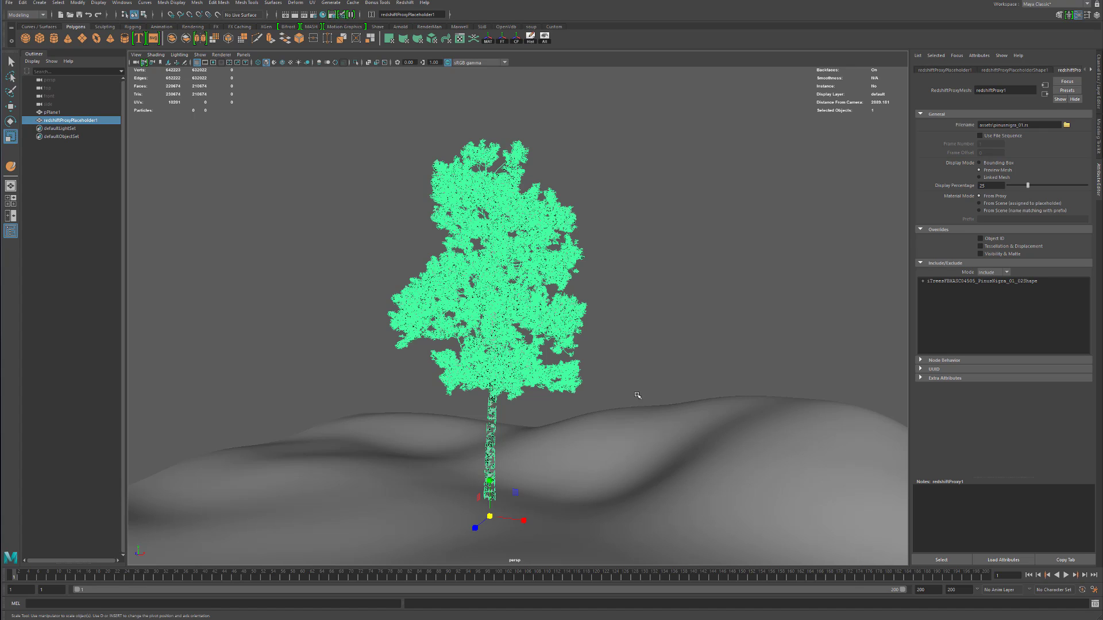
pyautogui.click(994, 163)
pyautogui.click(994, 170)
pyautogui.doubleClick(987, 185)
pyautogui.write('5')
pyautogui.press('Return')
pyautogui.click(601, 265)
pyautogui.moveTo(630, 174); pyautogui.dragTo(522, 263)
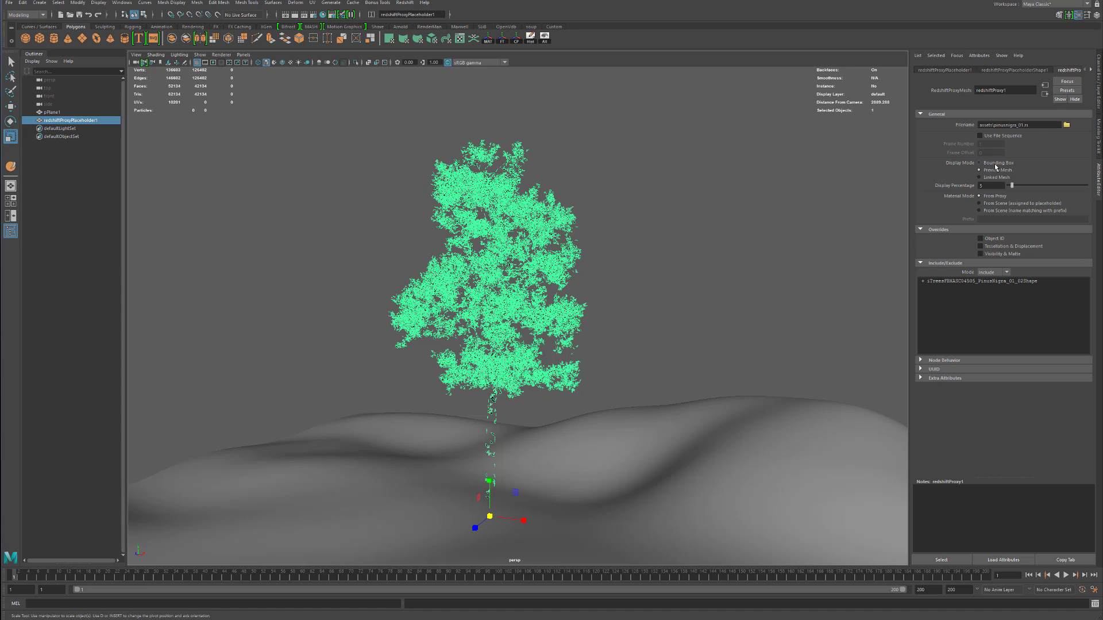
# Try the Bounding Box display mode on the tree placeholder, and return it to Preview Mesh
pyautogui.moveTo(991, 185); pyautogui.dragTo(957, 193)
pyautogui.click(1000, 163)
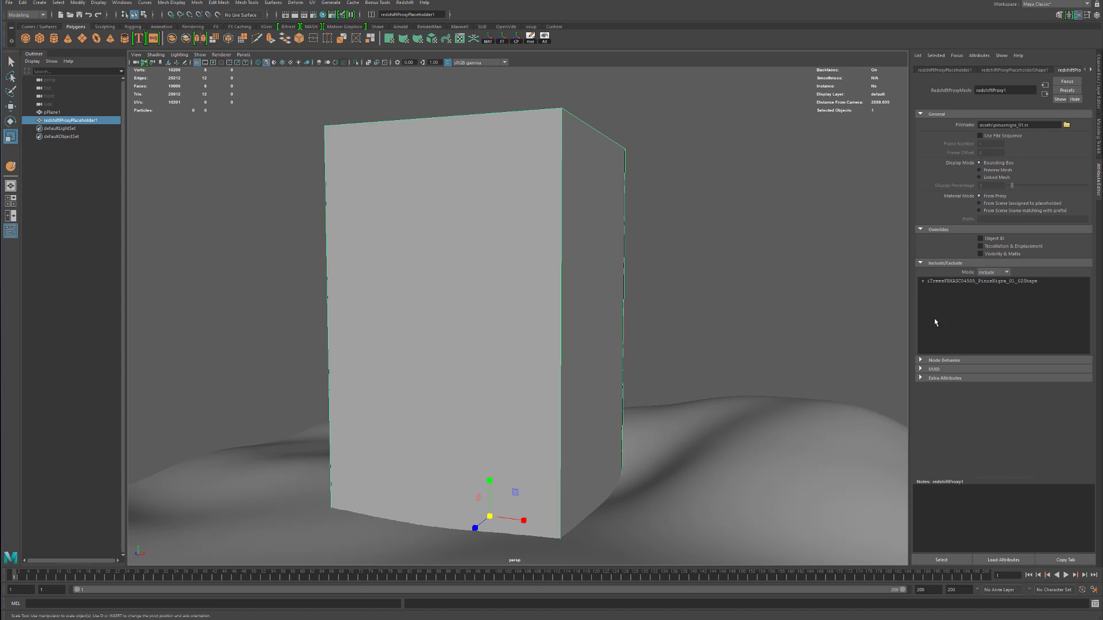
pyautogui.click(716, 240)
pyautogui.click(517, 273)
pyautogui.click(997, 171)
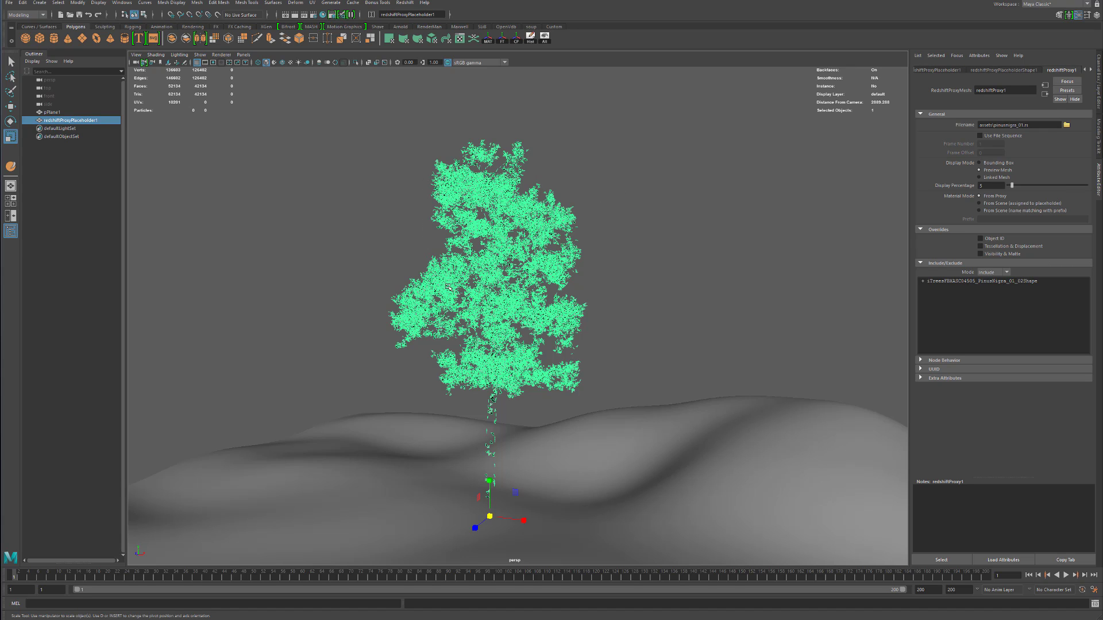
# Scale the tree placeholder down uniformly to a small fraction of its size relative to the terrain
pyautogui.press('e')
pyautogui.press('r')
pyautogui.keyDown('alt'); pyautogui.moveTo(466, 287); pyautogui.dragTo(220, 440); pyautogui.keyUp('alt')
pyautogui.keyDown('alt'); pyautogui.moveTo(469, 395); pyautogui.dragTo(478, 296); pyautogui.keyUp('alt')
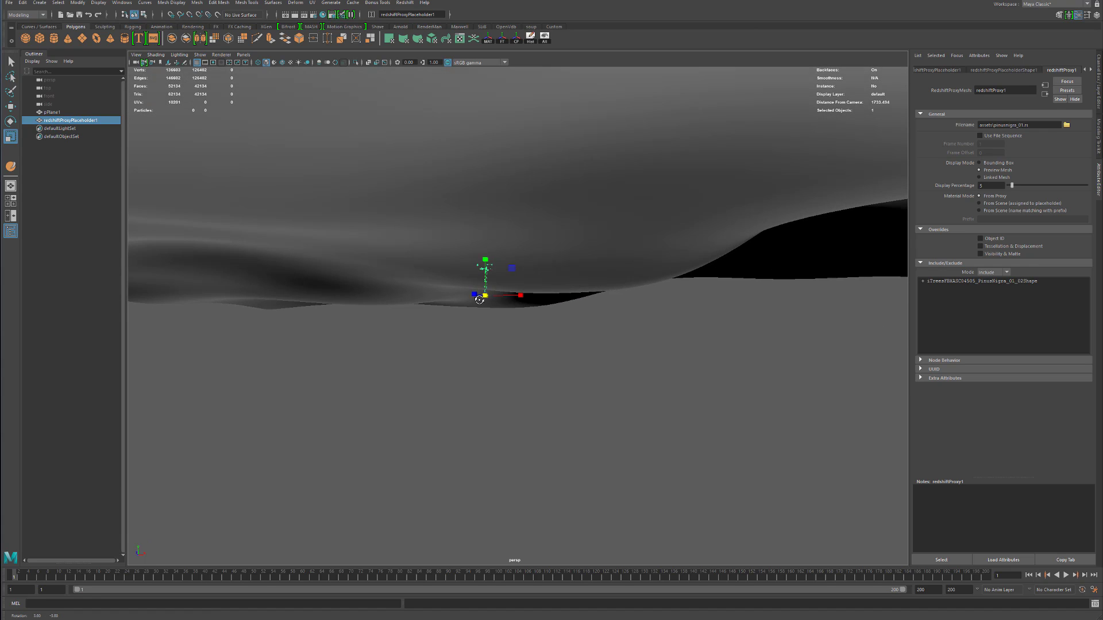
pyautogui.keyDown('alt'); pyautogui.moveTo(478, 296); pyautogui.dragTo(766, 333, button='right'); pyautogui.keyUp('alt')
pyautogui.keyDown('alt'); pyautogui.moveTo(489, 299); pyautogui.dragTo(276, 305); pyautogui.keyUp('alt')
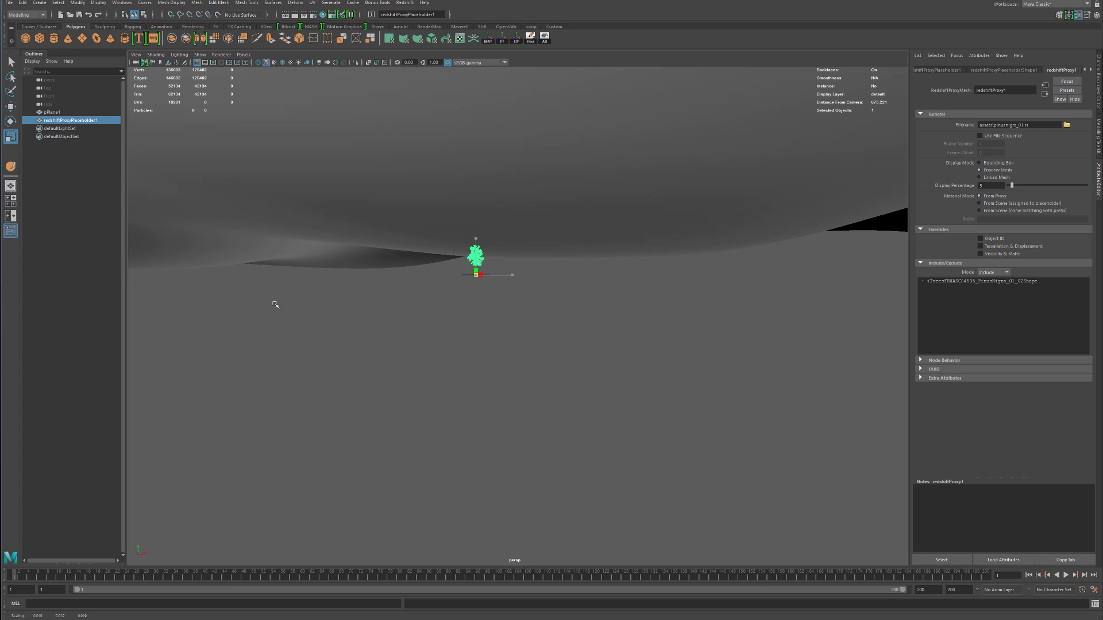
# Frame the shrunken tree above the grid and scale it down uniformly a little more
pyautogui.moveTo(426, 288)
pyautogui.keyDown('alt'); pyautogui.mouseDown()
pyautogui.moveTo(438, 265)
pyautogui.moveTo(427, 273)
pyautogui.mouseUp(); pyautogui.keyUp('alt')
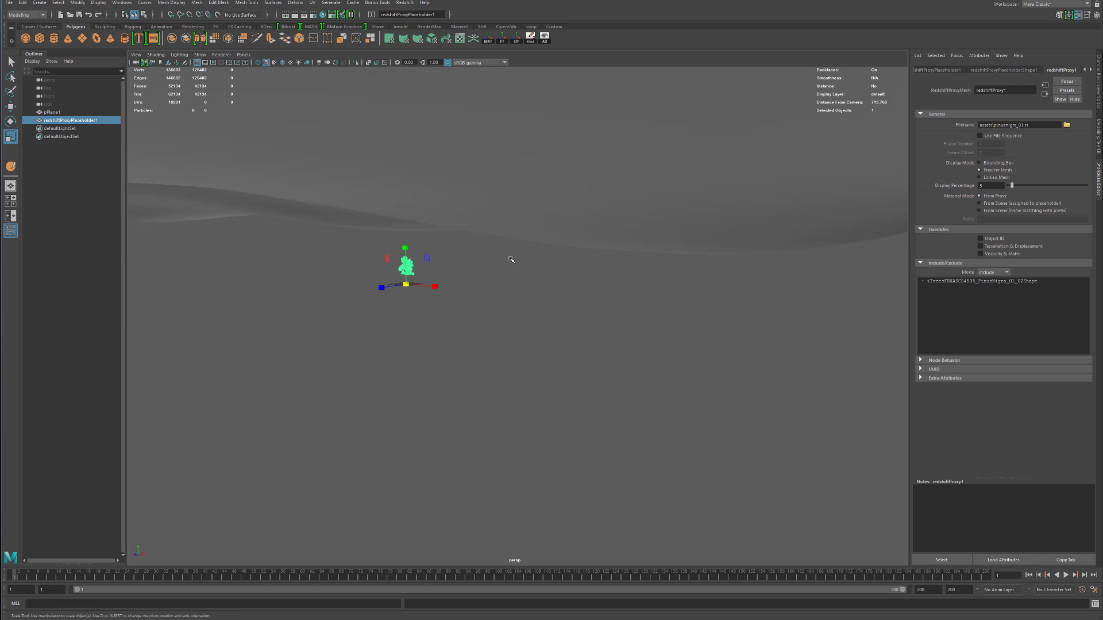
pyautogui.keyDown('alt'); pyautogui.moveTo(659, 253); pyautogui.dragTo(397, 262, button='right'); pyautogui.keyUp('alt')
pyautogui.keyDown('alt'); pyautogui.moveTo(396, 287); pyautogui.dragTo(454, 266); pyautogui.keyUp('alt')
pyautogui.keyDown('alt'); pyautogui.moveTo(453, 266); pyautogui.dragTo(753, 322, button='right'); pyautogui.keyUp('alt')
pyautogui.keyDown('alt'); pyautogui.moveTo(460, 235); pyautogui.dragTo(488, 293); pyautogui.keyUp('alt')
pyautogui.keyDown('alt'); pyautogui.moveTo(567, 285); pyautogui.dragTo(702, 299, button='right'); pyautogui.keyUp('alt')
pyautogui.keyDown('alt'); pyautogui.moveTo(411, 210); pyautogui.dragTo(499, 303, button='middle'); pyautogui.keyUp('alt')
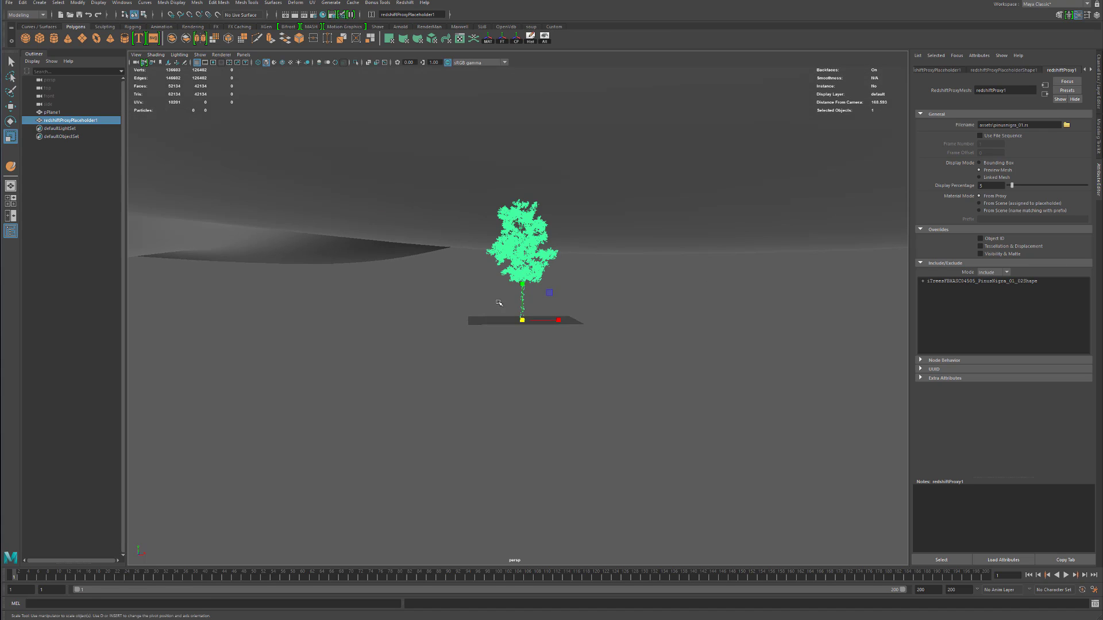
pyautogui.keyDown('alt'); pyautogui.moveTo(499, 302); pyautogui.dragTo(581, 310, button='right'); pyautogui.keyUp('alt')
pyautogui.moveTo(580, 310)
pyautogui.keyDown('alt'); pyautogui.mouseDown()
pyautogui.moveTo(565, 323)
pyautogui.moveTo(578, 320)
pyautogui.mouseUp(); pyautogui.keyUp('alt')
pyautogui.keyDown('alt'); pyautogui.moveTo(578, 320); pyautogui.dragTo(357, 311, button='right'); pyautogui.keyUp('alt')
pyautogui.press('f')
pyautogui.keyDown('alt'); pyautogui.moveTo(528, 347); pyautogui.dragTo(542, 334); pyautogui.keyUp('alt')
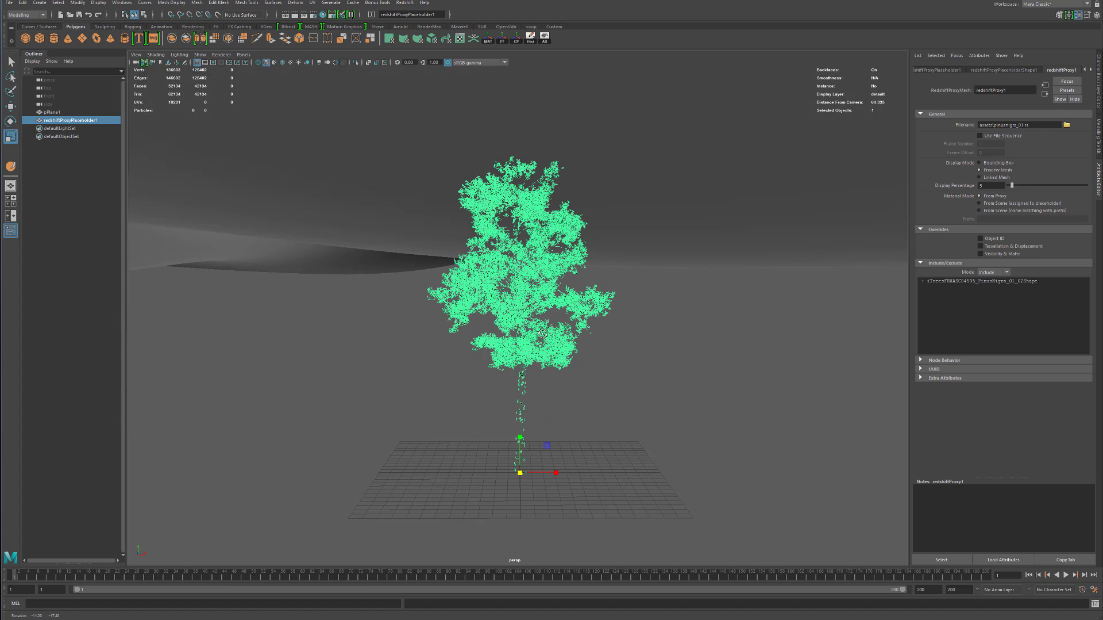
pyautogui.keyDown('alt'); pyautogui.moveTo(695, 340); pyautogui.dragTo(594, 379, button='right'); pyautogui.keyUp('alt')
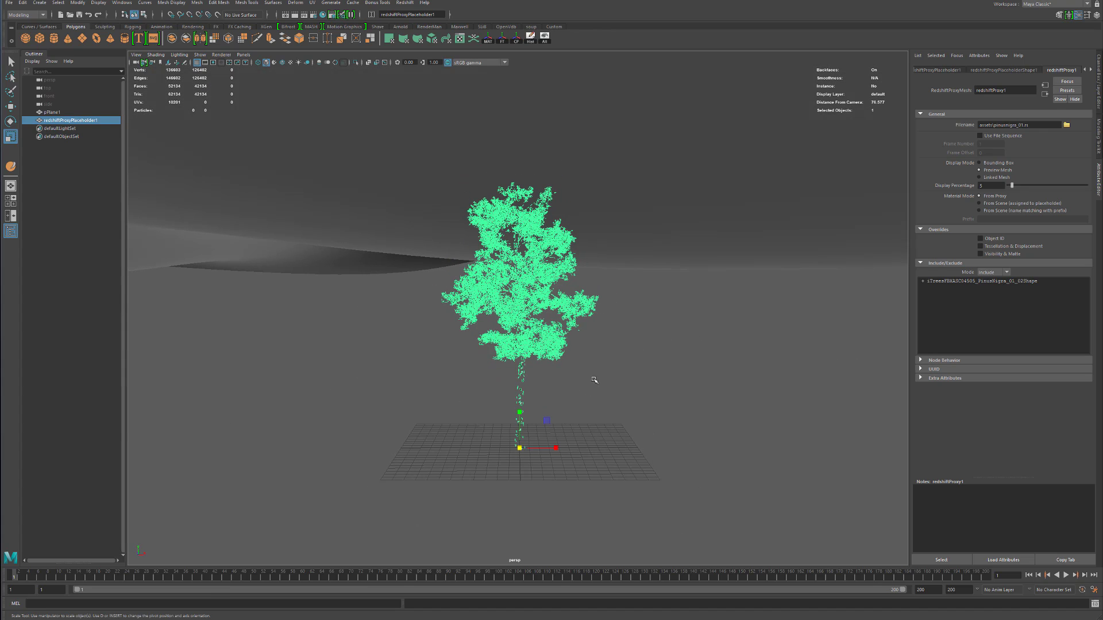
pyautogui.moveTo(521, 448); pyautogui.dragTo(443, 480)
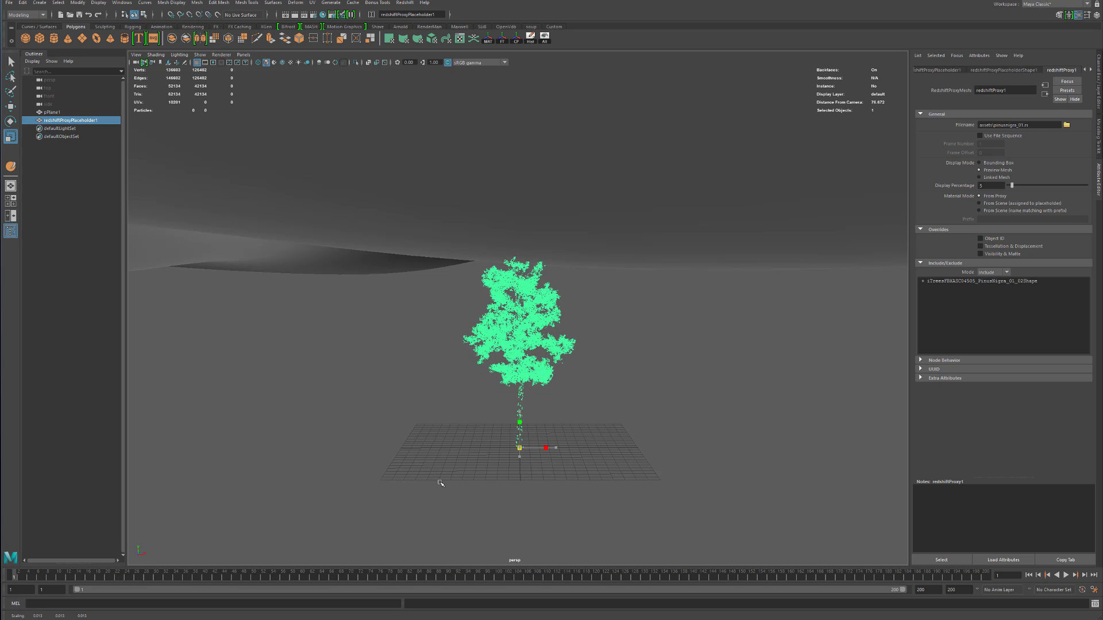
# Examine the scaled tree's size against the terrain and the grid from far and near
pyautogui.keyDown('alt'); pyautogui.moveTo(699, 351); pyautogui.dragTo(605, 292, button='right'); pyautogui.keyUp('alt')
pyautogui.keyDown('alt'); pyautogui.moveTo(605, 292); pyautogui.dragTo(577, 360); pyautogui.keyUp('alt')
pyautogui.keyDown('alt'); pyautogui.moveTo(702, 301); pyautogui.dragTo(392, 307, button='right'); pyautogui.keyUp('alt')
pyautogui.moveTo(499, 371)
pyautogui.keyDown('alt'); pyautogui.mouseDown()
pyautogui.moveTo(496, 327)
pyautogui.moveTo(507, 315)
pyautogui.moveTo(506, 367)
pyautogui.mouseUp(); pyautogui.keyUp('alt')
pyautogui.keyDown('alt'); pyautogui.moveTo(608, 326); pyautogui.dragTo(698, 332, button='right'); pyautogui.keyUp('alt')
pyautogui.keyDown('alt'); pyautogui.moveTo(525, 327); pyautogui.dragTo(533, 305); pyautogui.keyUp('alt')
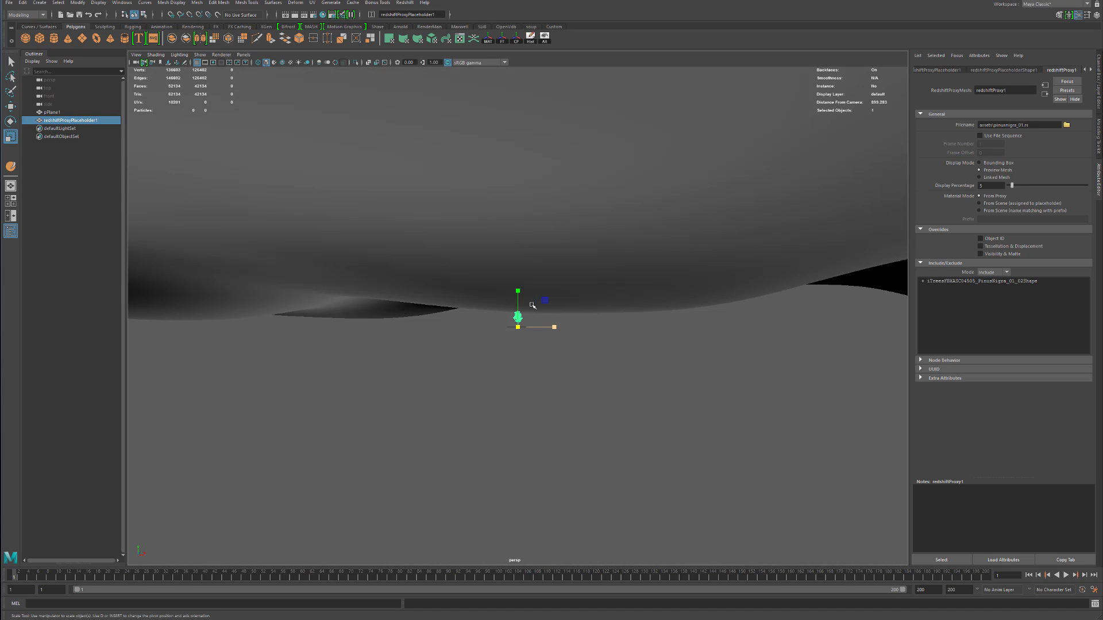
pyautogui.press('f')
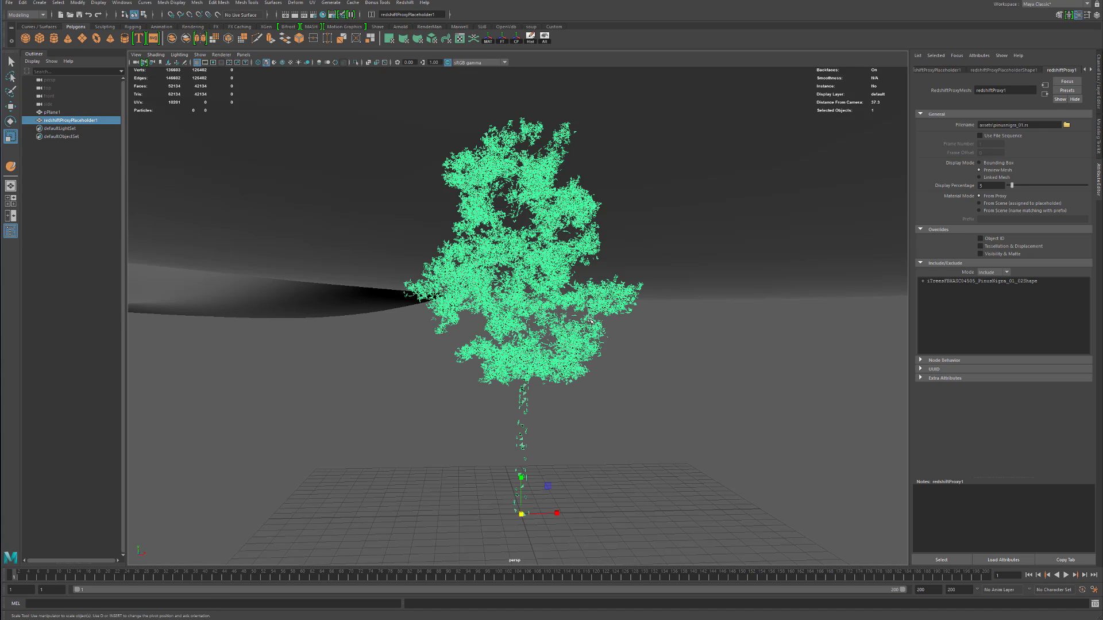
pyautogui.keyDown('alt'); pyautogui.moveTo(659, 354); pyautogui.dragTo(638, 350); pyautogui.keyUp('alt')
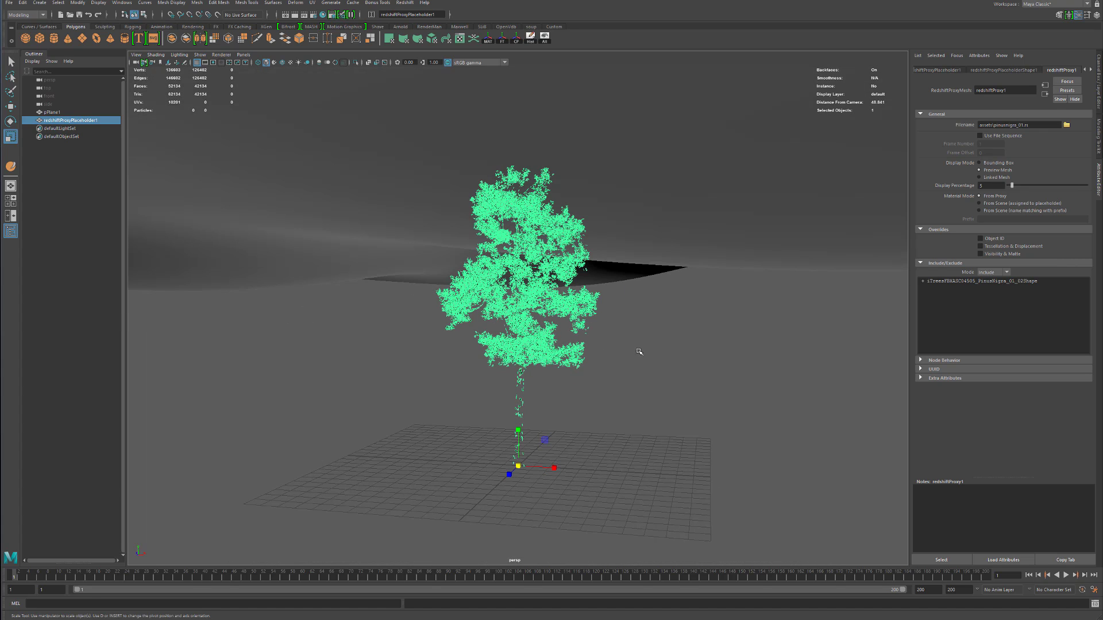
# Create a second Redshift proxy placeholder from pinusnigra_02.rs in the project's assets folder
pyautogui.click(398, 3)
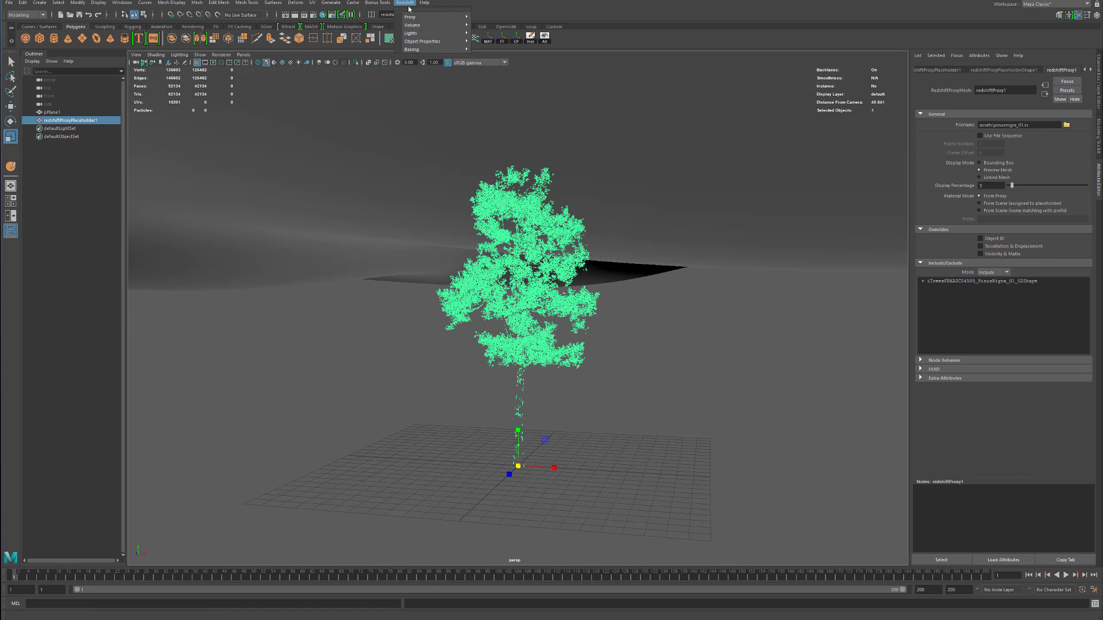
pyautogui.moveTo(452, 20)
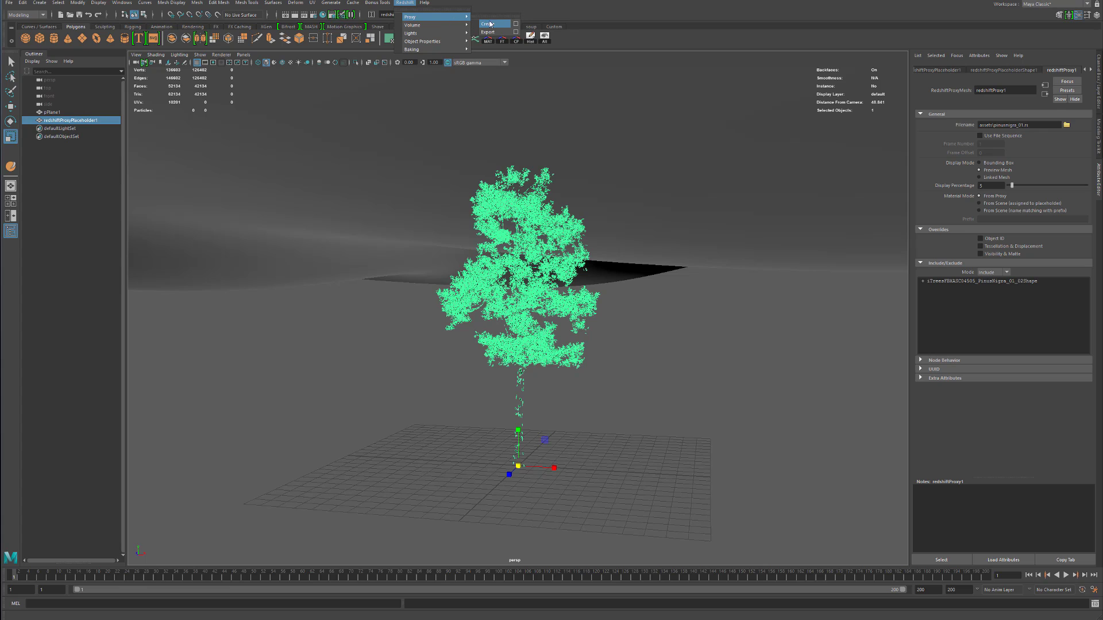
pyautogui.click(515, 25)
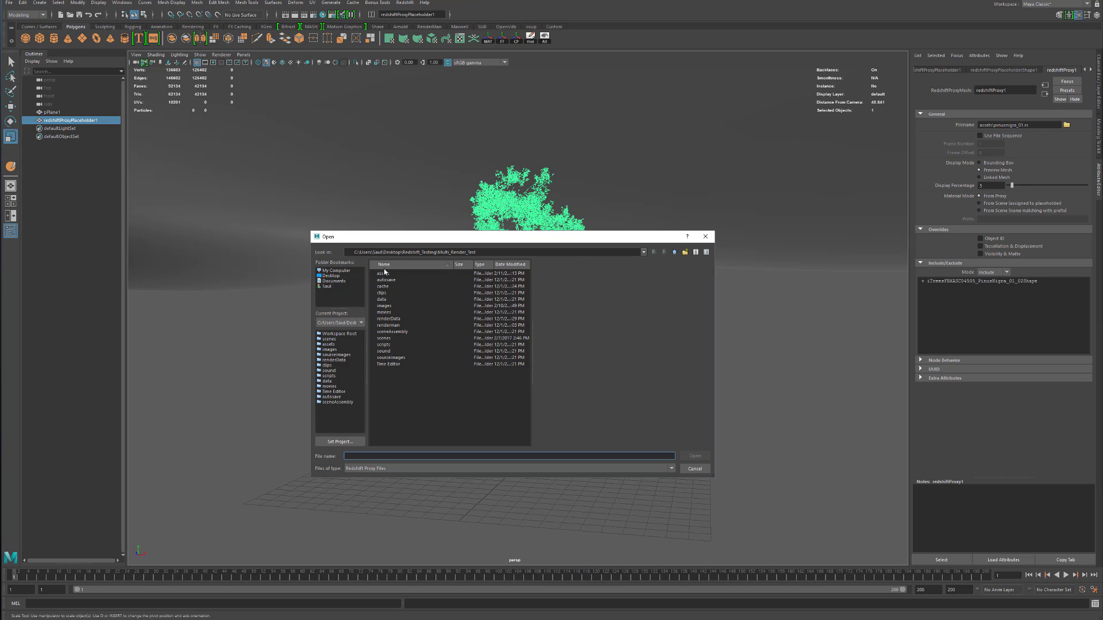
pyautogui.doubleClick(385, 272)
pyautogui.doubleClick(409, 286)
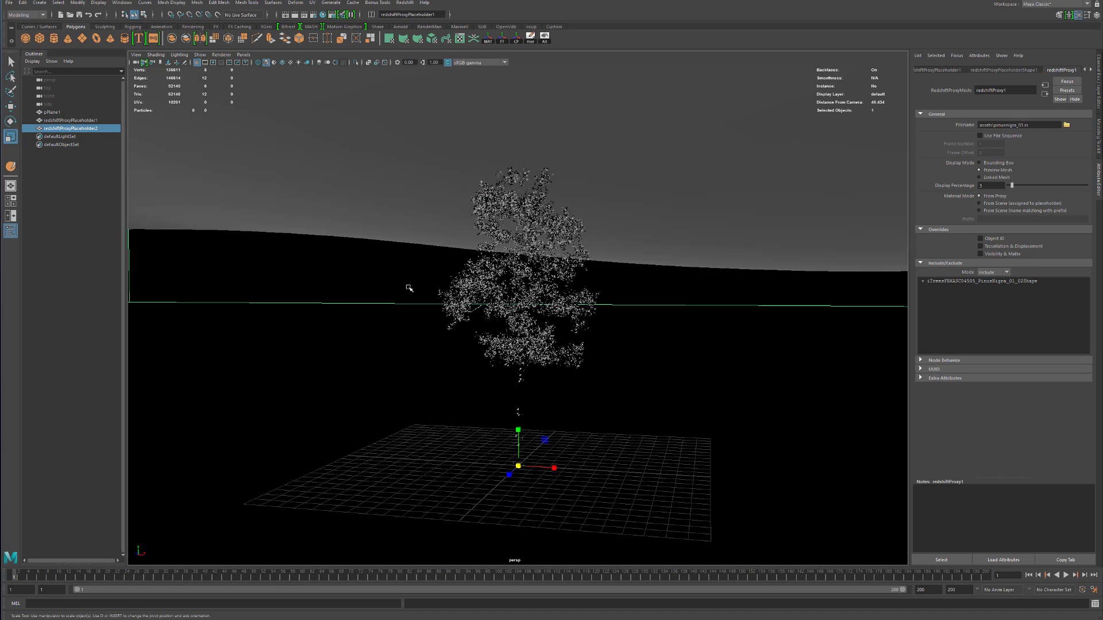
# Turn off the file sequence option on the second proxy and point its filename to pinusnigra_02.rs
pyautogui.keyDown('alt'); pyautogui.moveTo(827, 221); pyautogui.dragTo(766, 217, button='right'); pyautogui.keyUp('alt')
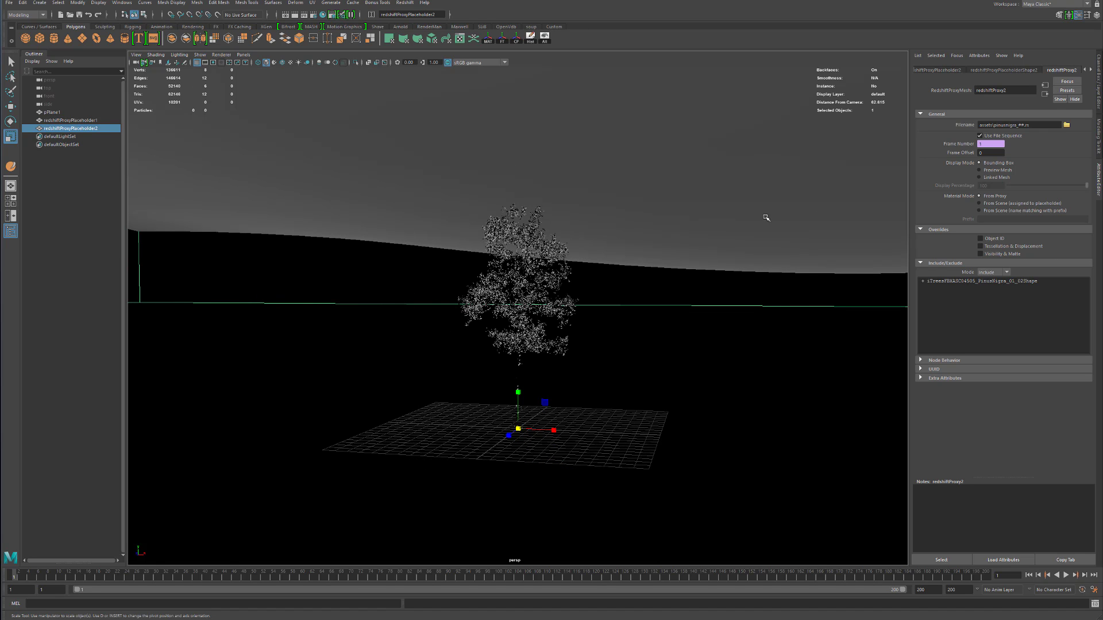
pyautogui.click(1007, 136)
pyautogui.doubleClick(1021, 125)
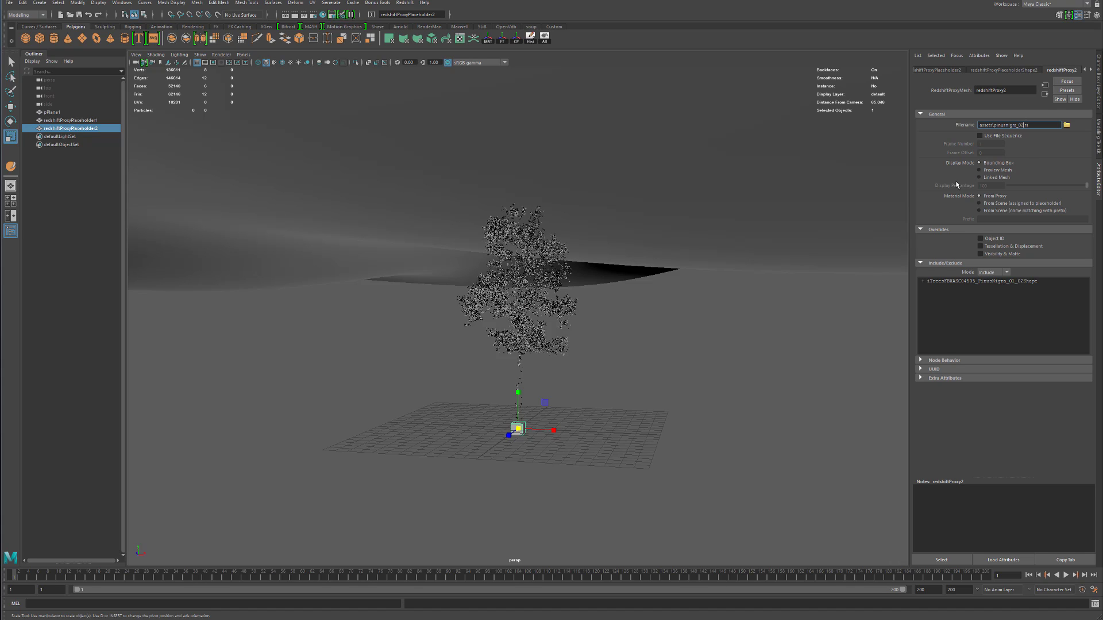
pyautogui.press('Return')
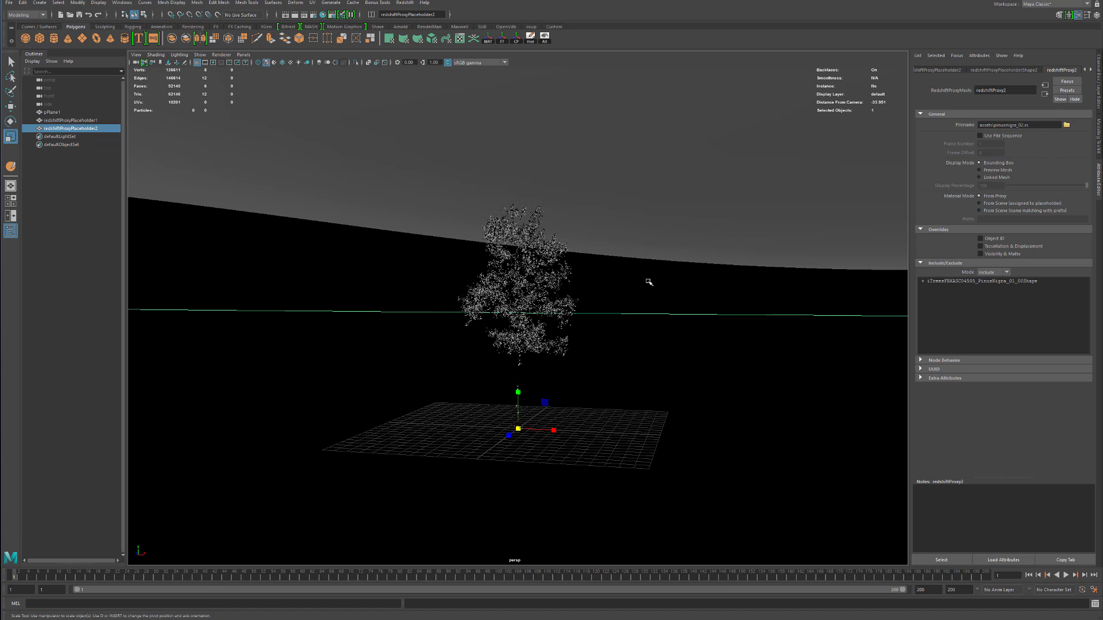
pyautogui.scroll(-2, 638, 281)
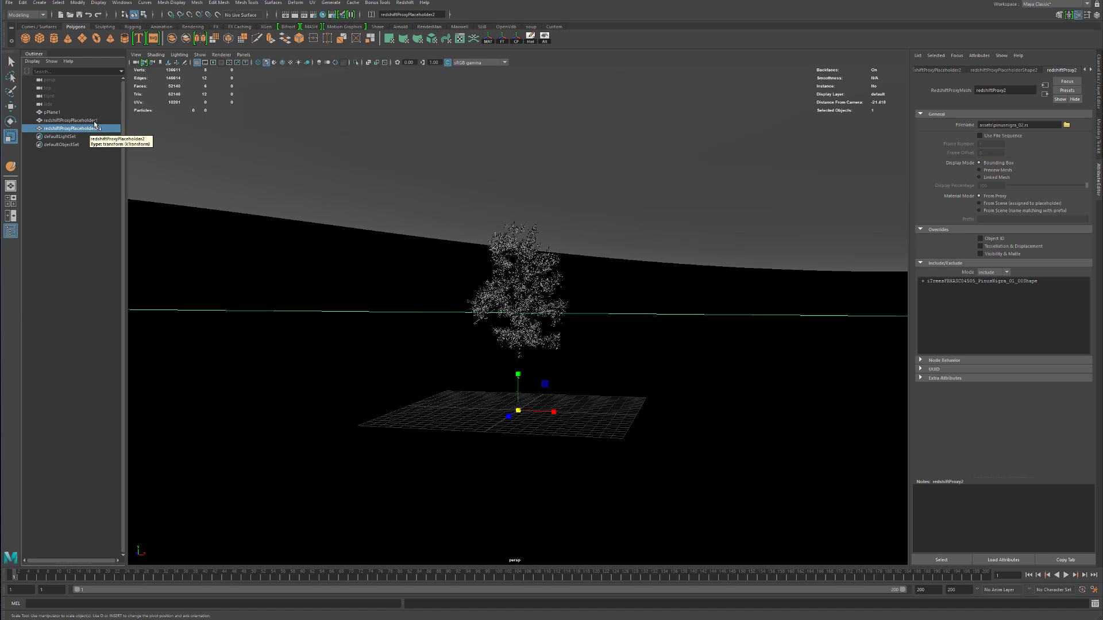
# Match all transforms of the second tree placeholder to the first one
pyautogui.keyDown('ctrl'); pyautogui.click(69, 120); pyautogui.keyUp('ctrl')
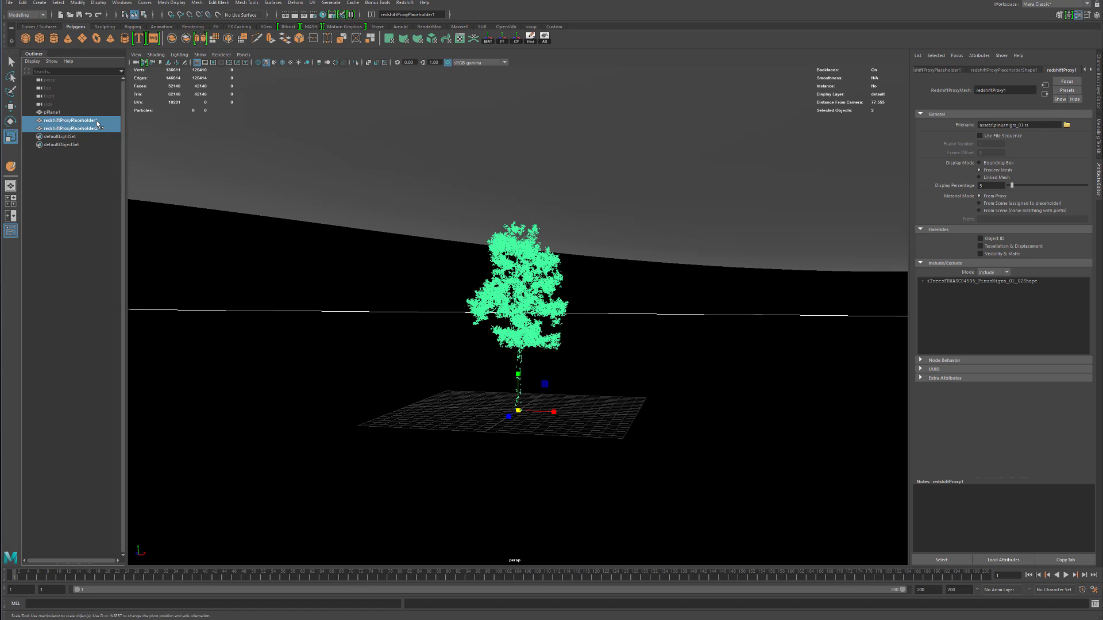
pyautogui.click(78, 5)
pyautogui.moveTo(115, 48)
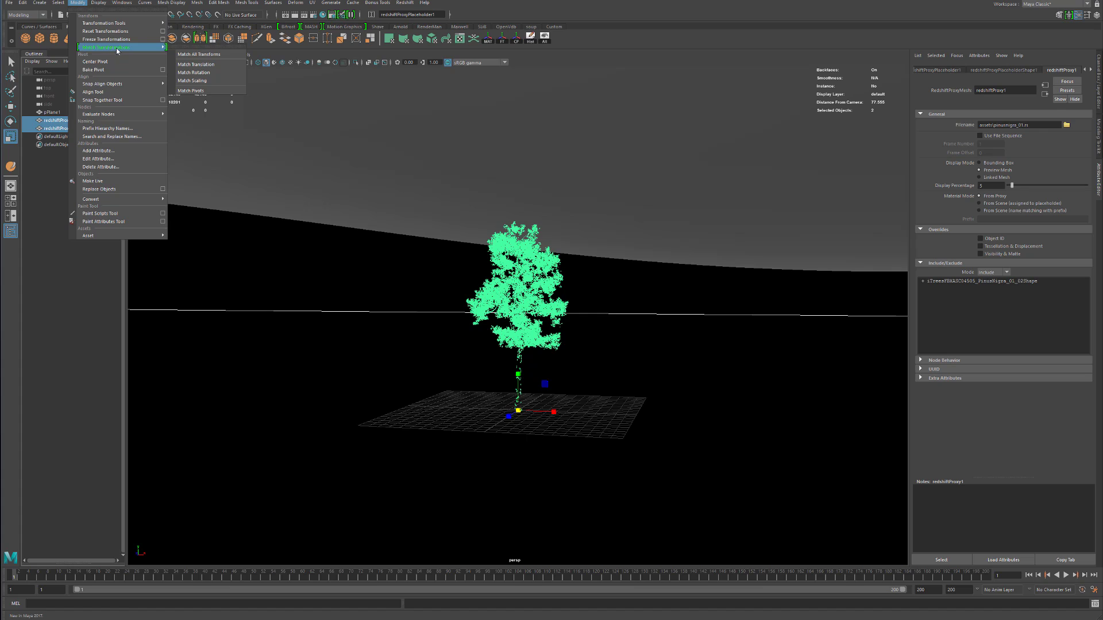
pyautogui.click(194, 55)
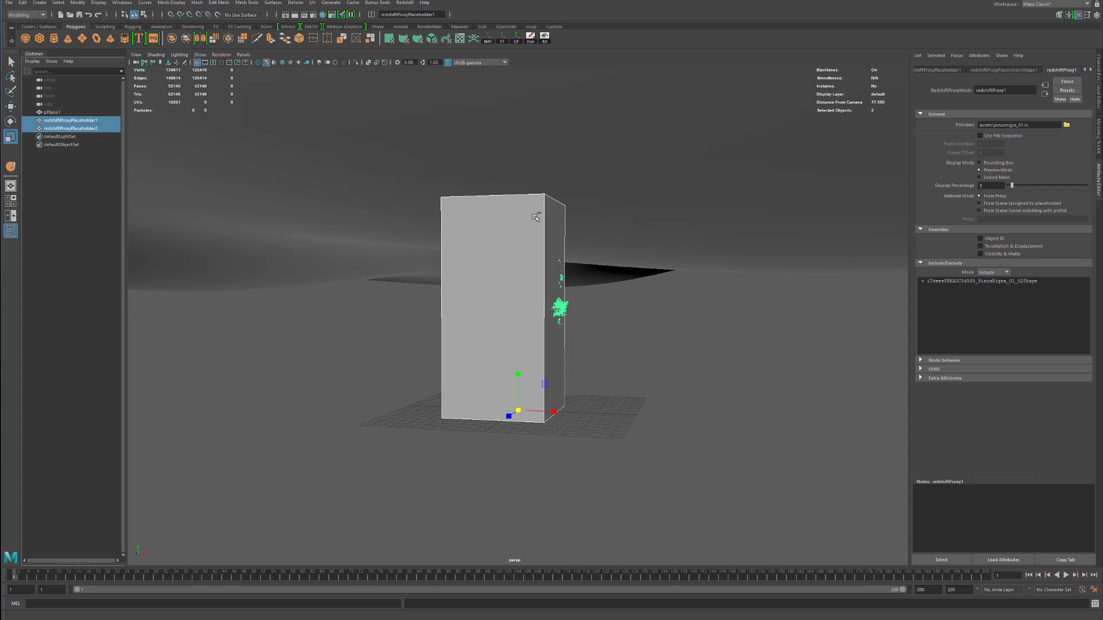
pyautogui.keyDown('alt'); pyautogui.moveTo(583, 295); pyautogui.dragTo(526, 306); pyautogui.keyUp('alt')
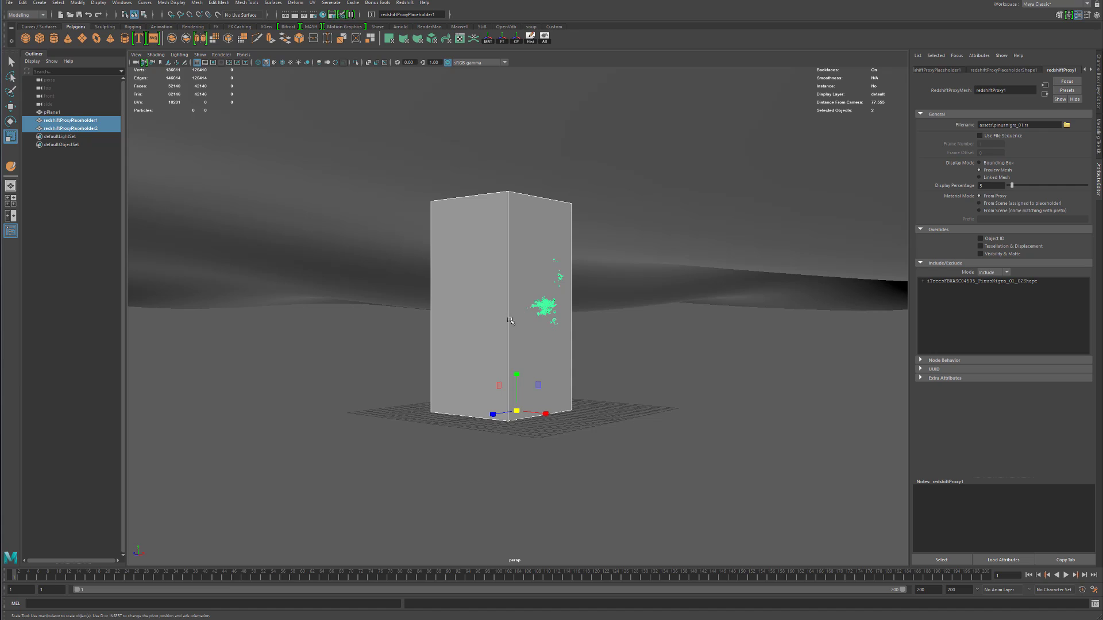
pyautogui.keyDown('alt'); pyautogui.moveTo(423, 279); pyautogui.dragTo(526, 273); pyautogui.keyUp('alt')
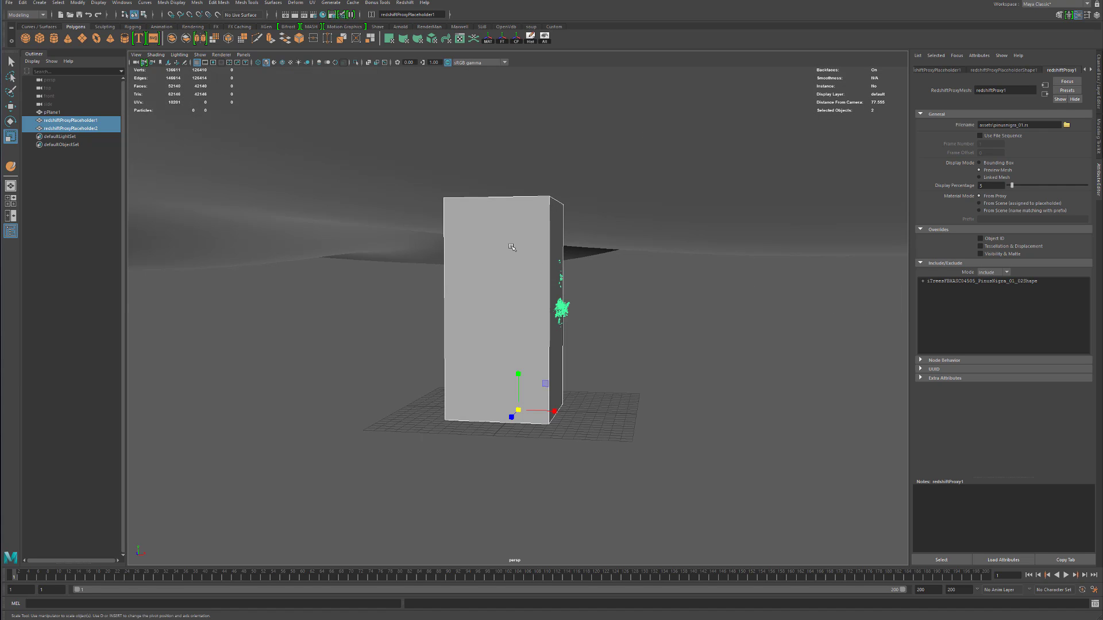
# Switch the second tree placeholder to Preview Mesh and set its display percentage to 5
pyautogui.click(373, 315)
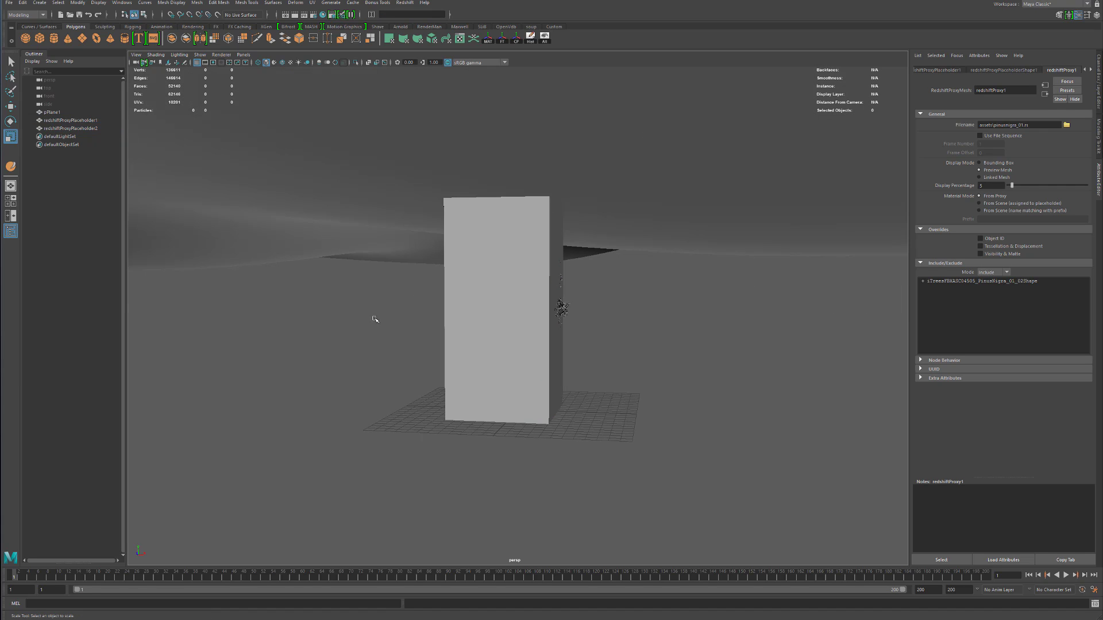
pyautogui.click(527, 222)
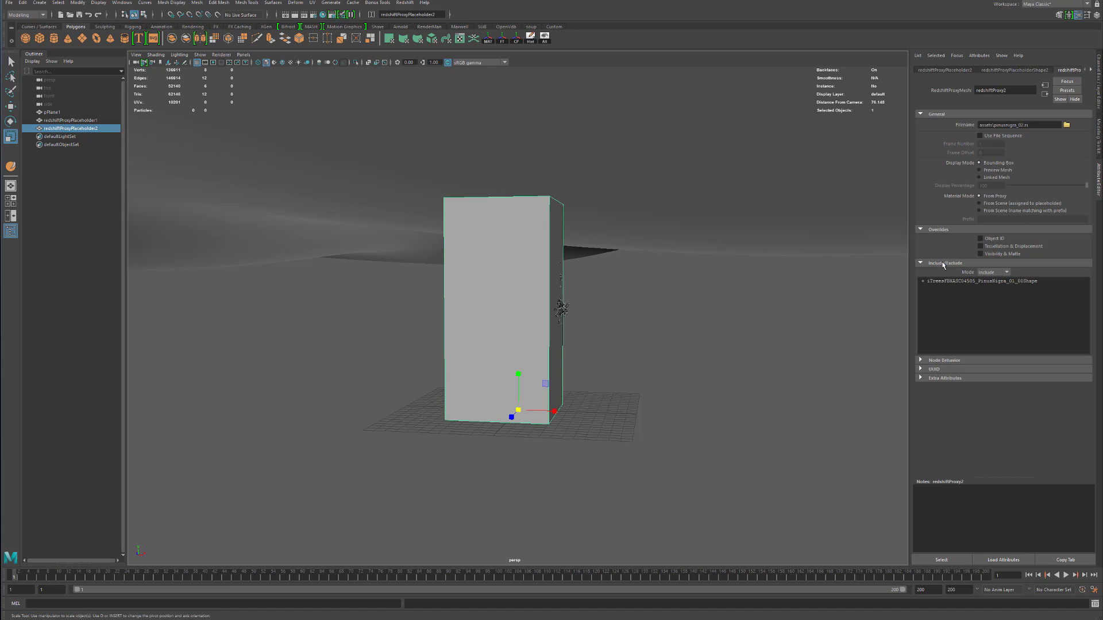
pyautogui.click(991, 171)
pyautogui.click(993, 185)
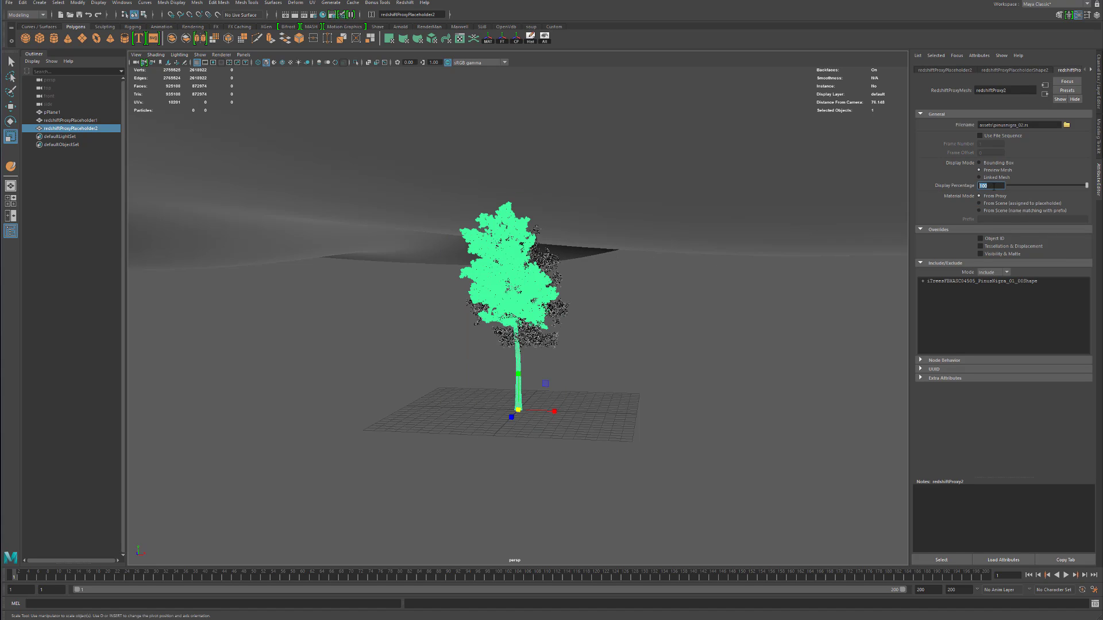
pyautogui.press('Return')
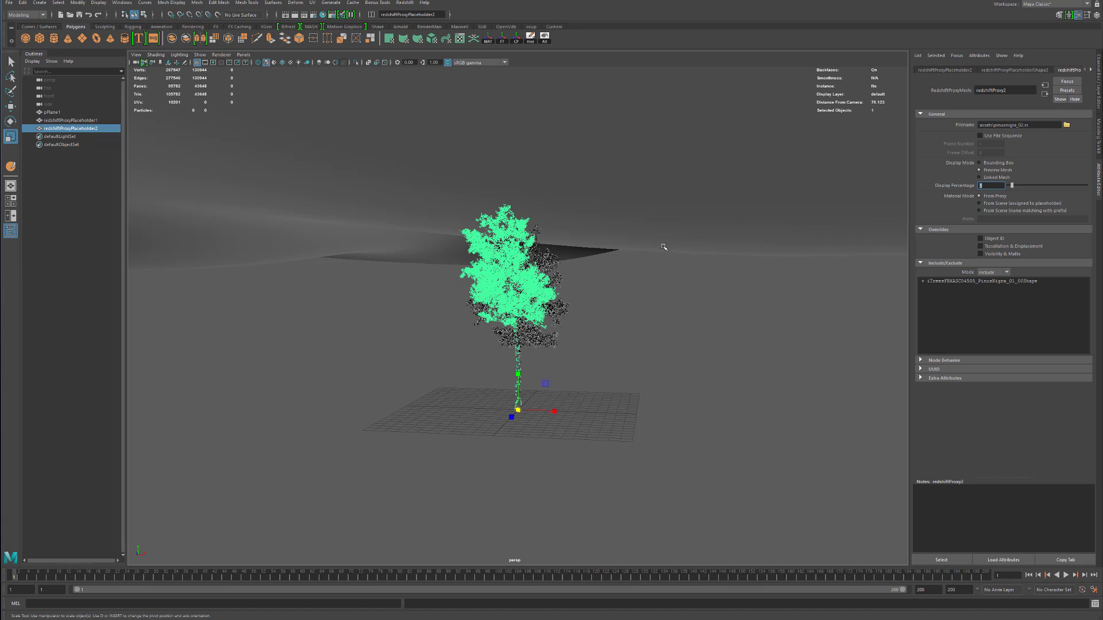
pyautogui.click(664, 300)
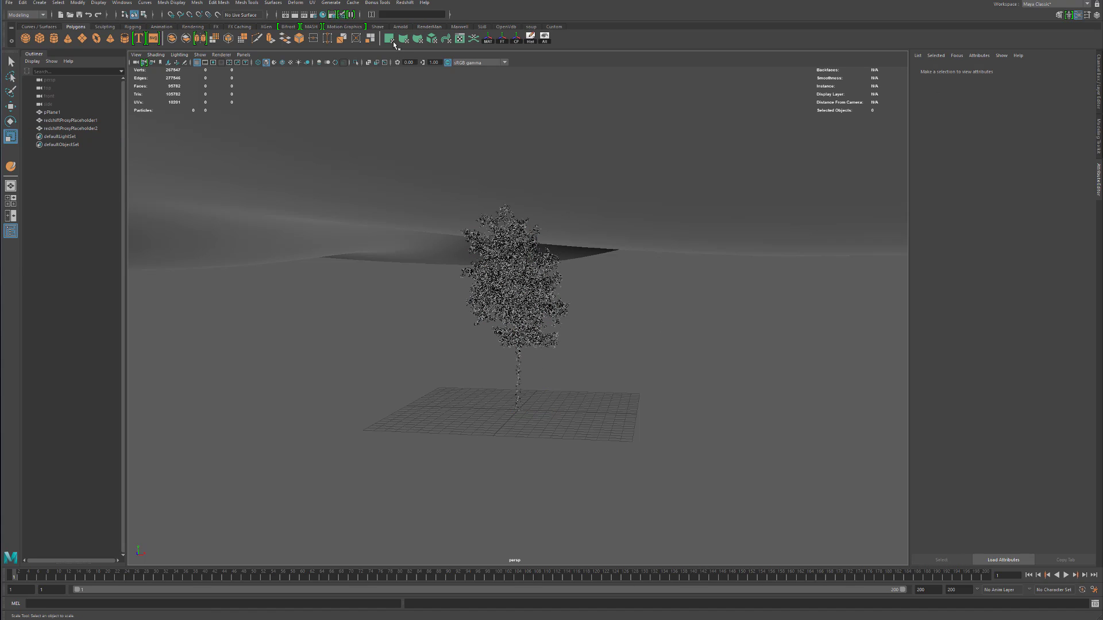
# Create a third Redshift proxy placeholder from pinusnigra_03.rs in the project's assets folder
pyautogui.click(405, 2)
pyautogui.moveTo(437, 17)
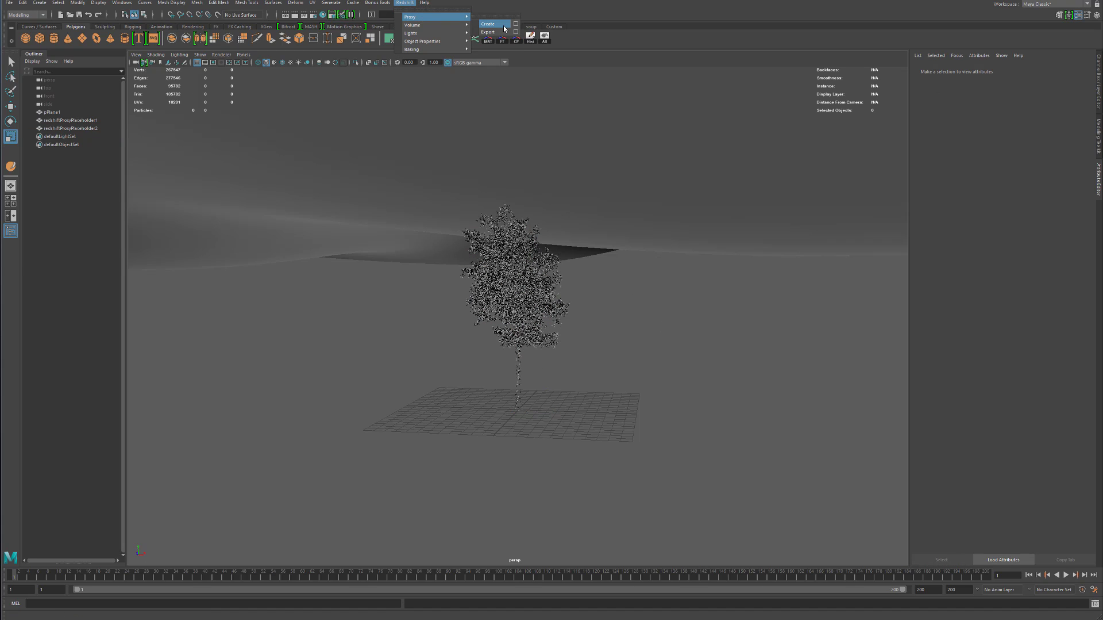
pyautogui.click(504, 24)
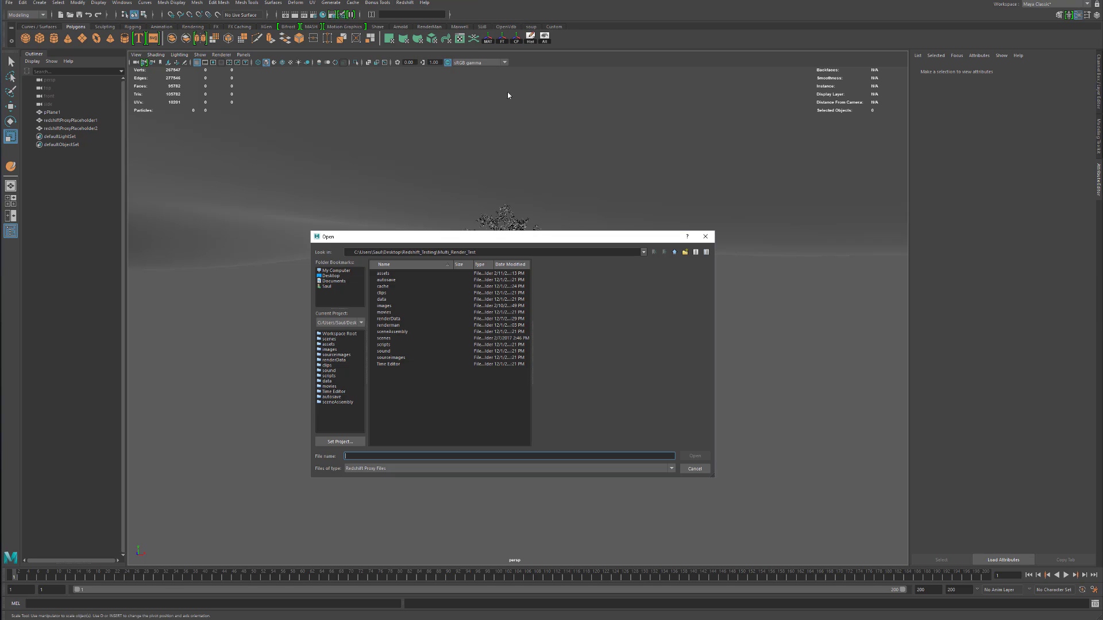
pyautogui.doubleClick(387, 275)
pyautogui.click(388, 281)
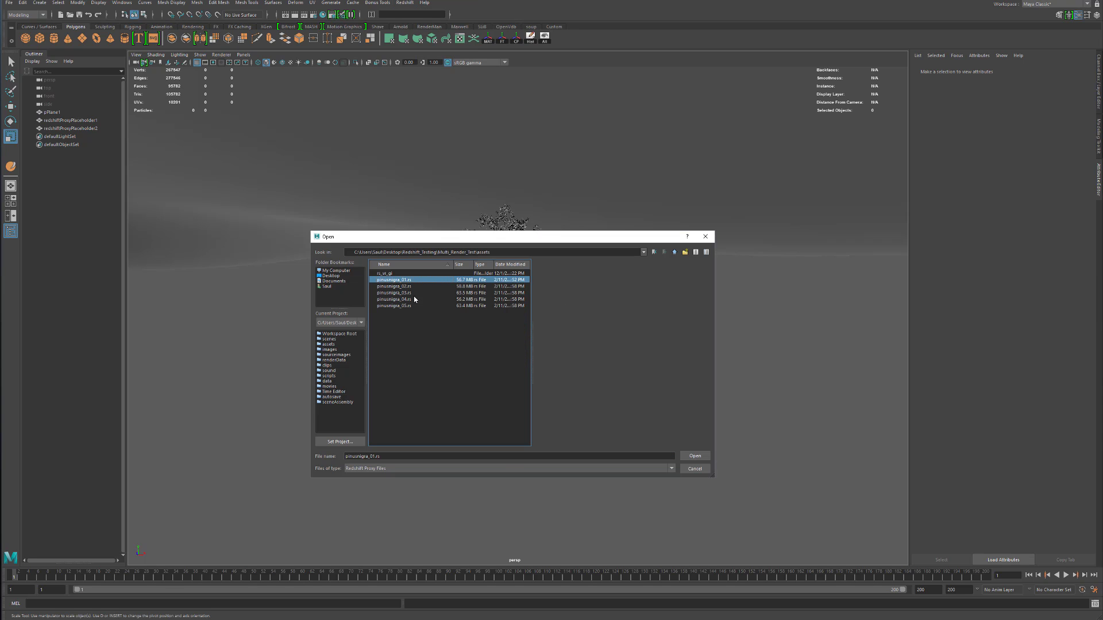
pyautogui.doubleClick(413, 293)
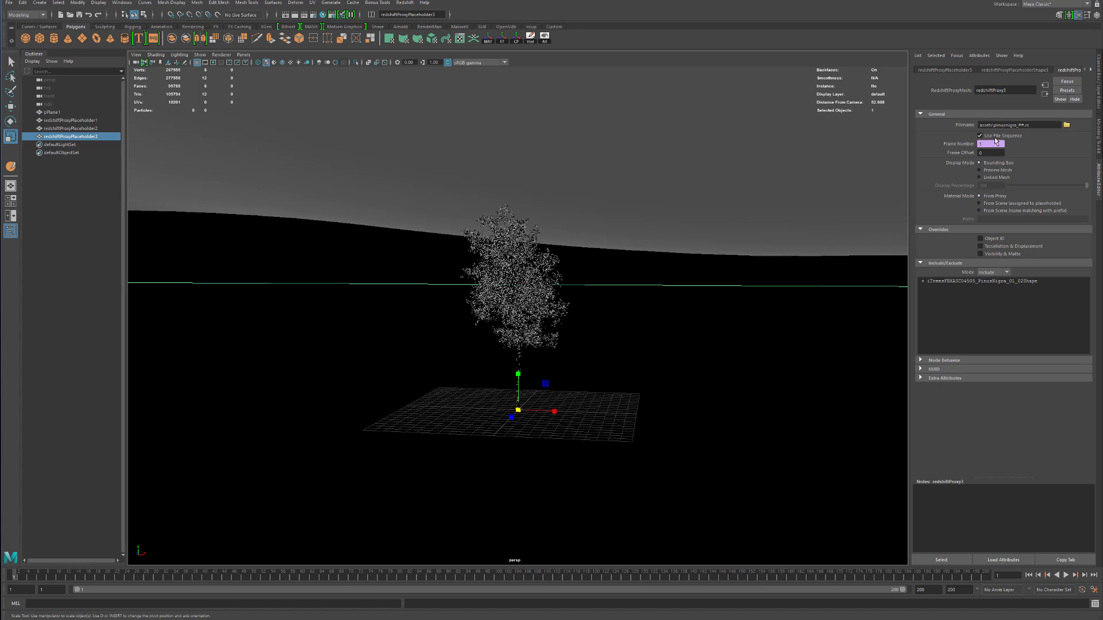
# Turn off the file sequence option on the third proxy and correct its filename to pinusnigra_03.rs
pyautogui.click(980, 136)
pyautogui.doubleClick(1021, 125)
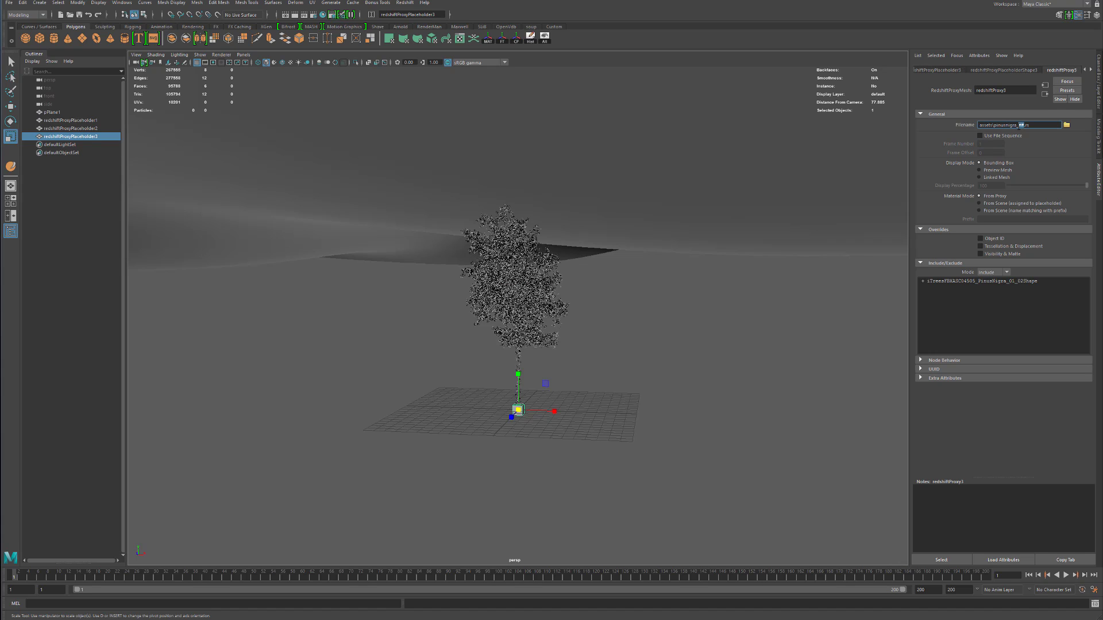
pyautogui.write('03')
pyautogui.press('Return')
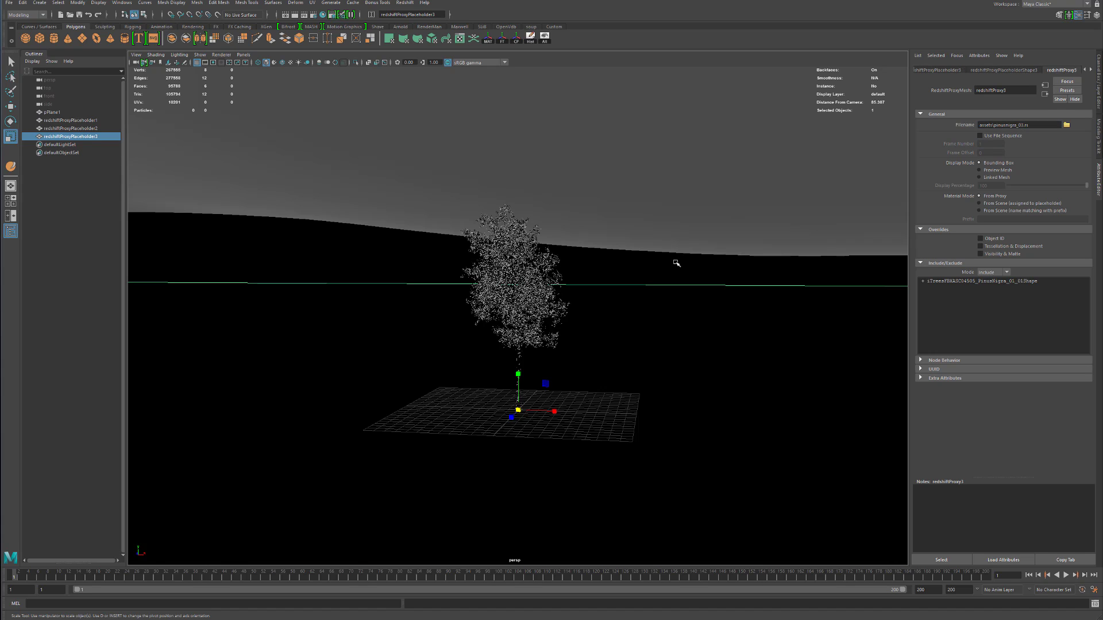
# Match all transforms of the third tree placeholder to the second one
pyautogui.keyDown('ctrl'); pyautogui.click(87, 128); pyautogui.keyUp('ctrl')
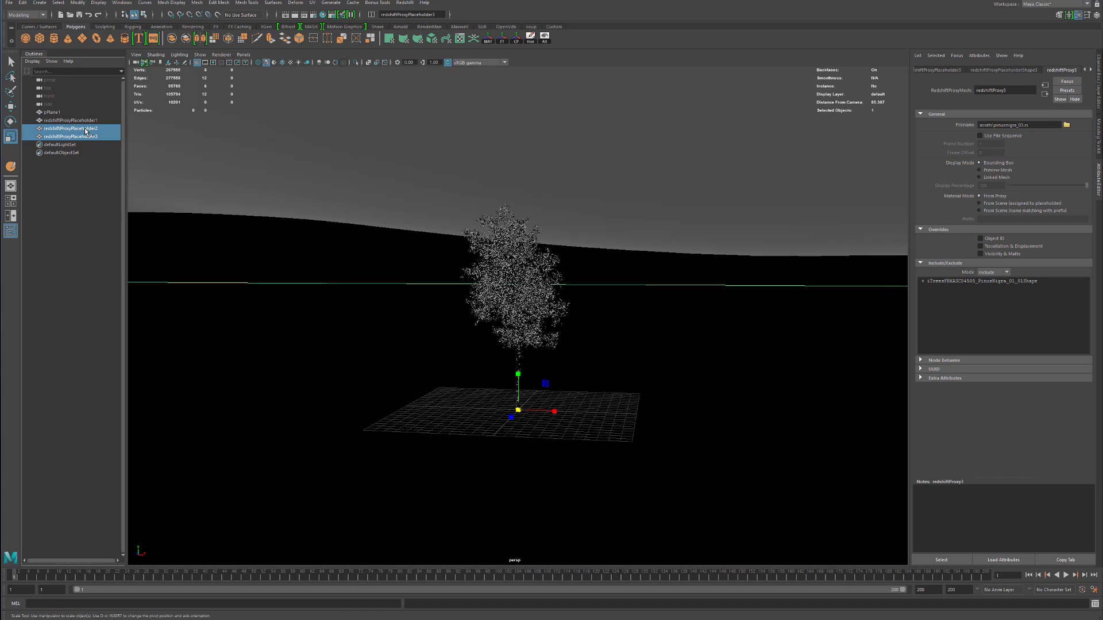
pyautogui.click(498, 40)
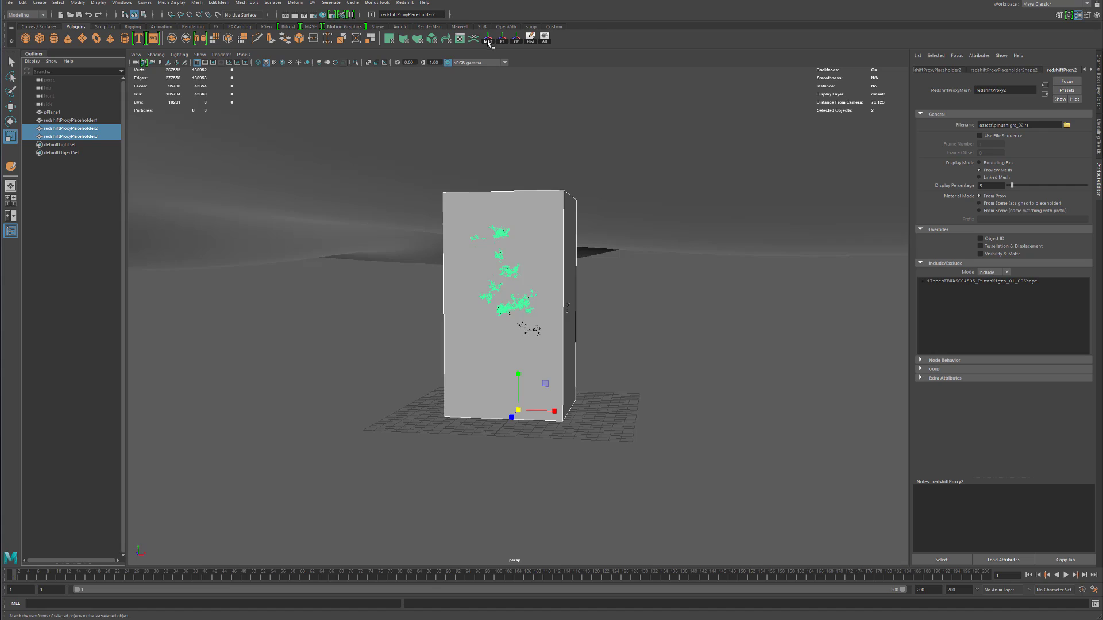
pyautogui.click(634, 320)
pyautogui.keyDown('alt'); pyautogui.moveTo(609, 326); pyautogui.dragTo(579, 319); pyautogui.keyUp('alt')
# Switch the third tree placeholder to Preview Mesh and set its display percentage to 5
pyautogui.click(555, 224)
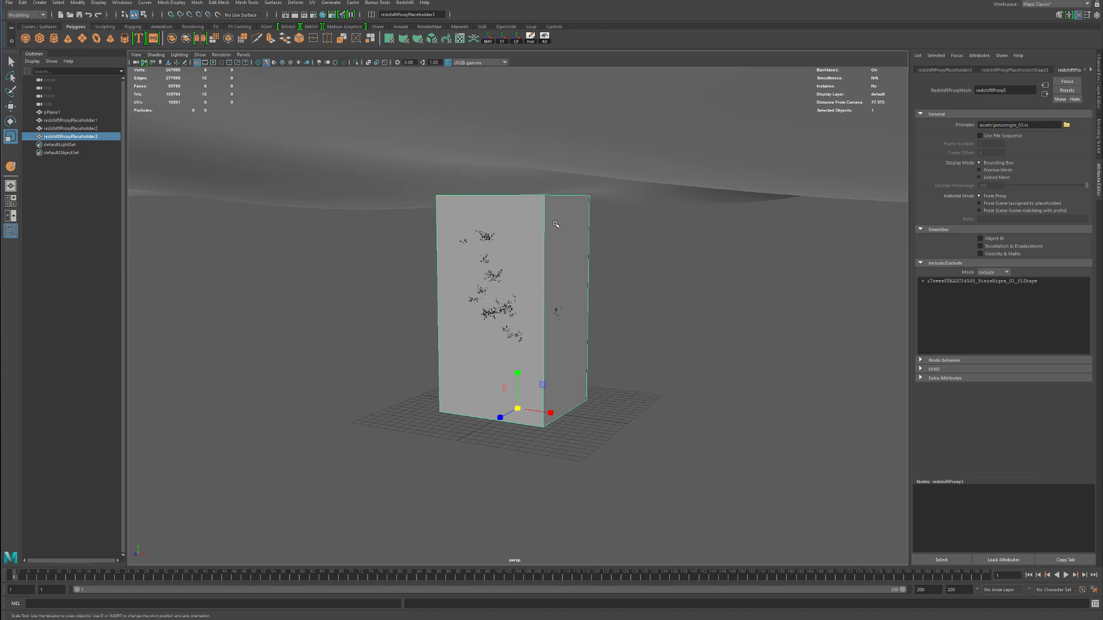
pyautogui.click(994, 170)
pyautogui.click(995, 186)
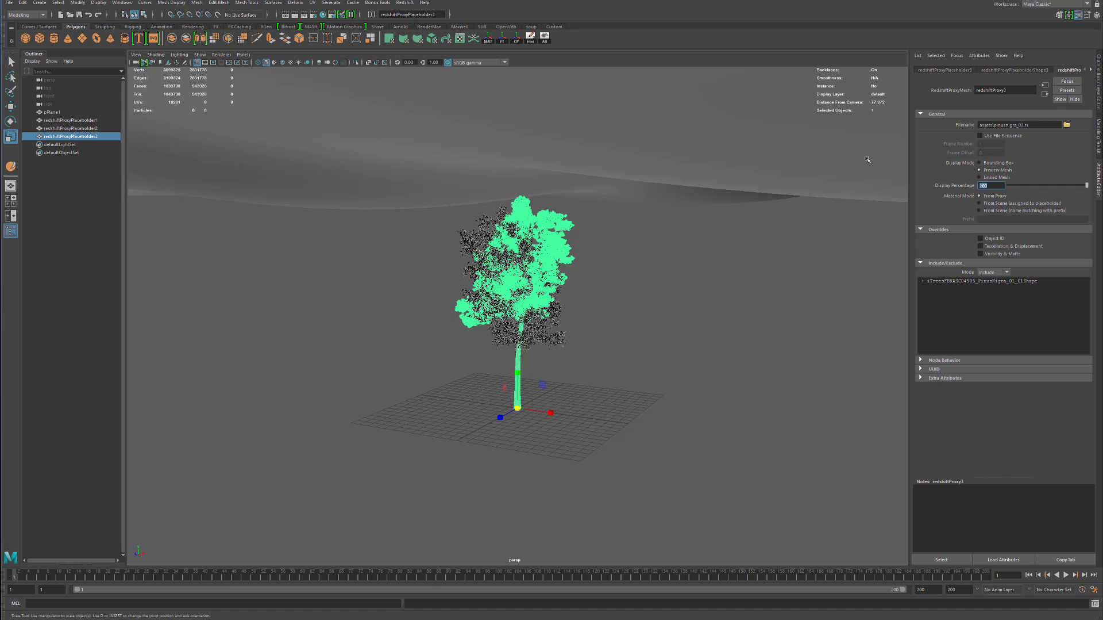
pyautogui.write('5')
pyautogui.press('Return')
# Select all three overlapping tree placeholders together in the viewport
pyautogui.click(586, 349)
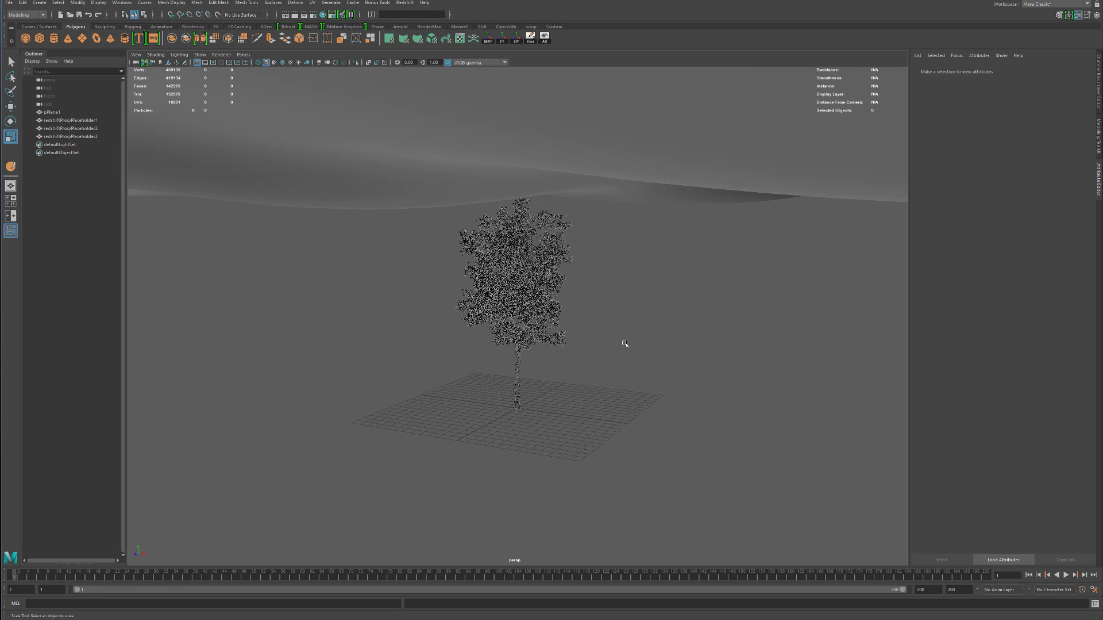
pyautogui.moveTo(586, 245); pyautogui.dragTo(414, 349)
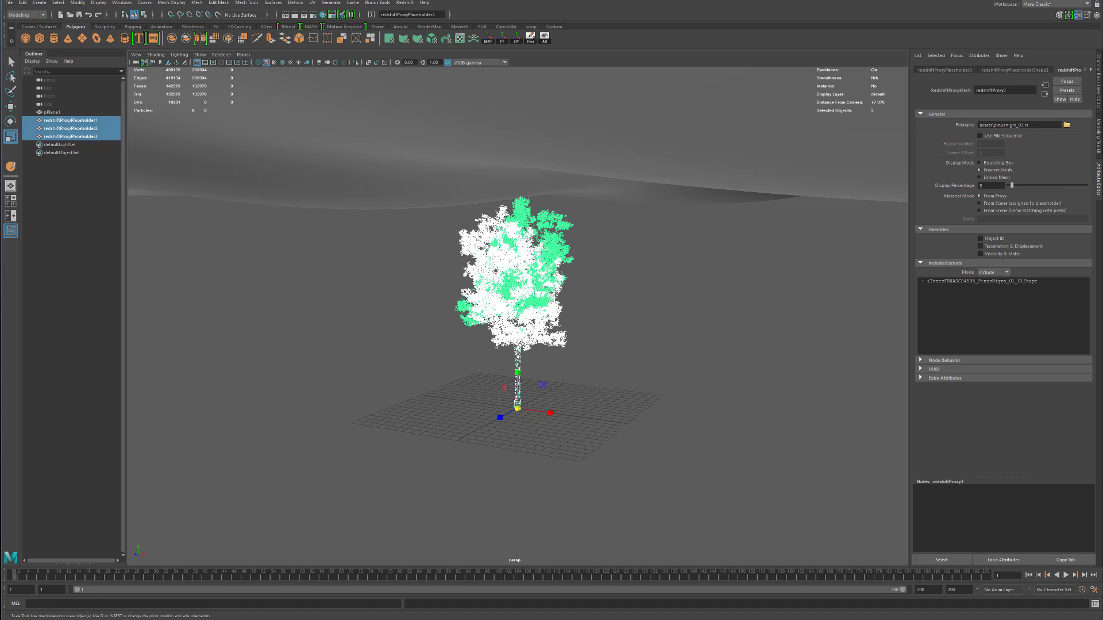
pyautogui.keyDown('alt'); pyautogui.moveTo(467, 299); pyautogui.dragTo(615, 291); pyautogui.keyUp('alt')
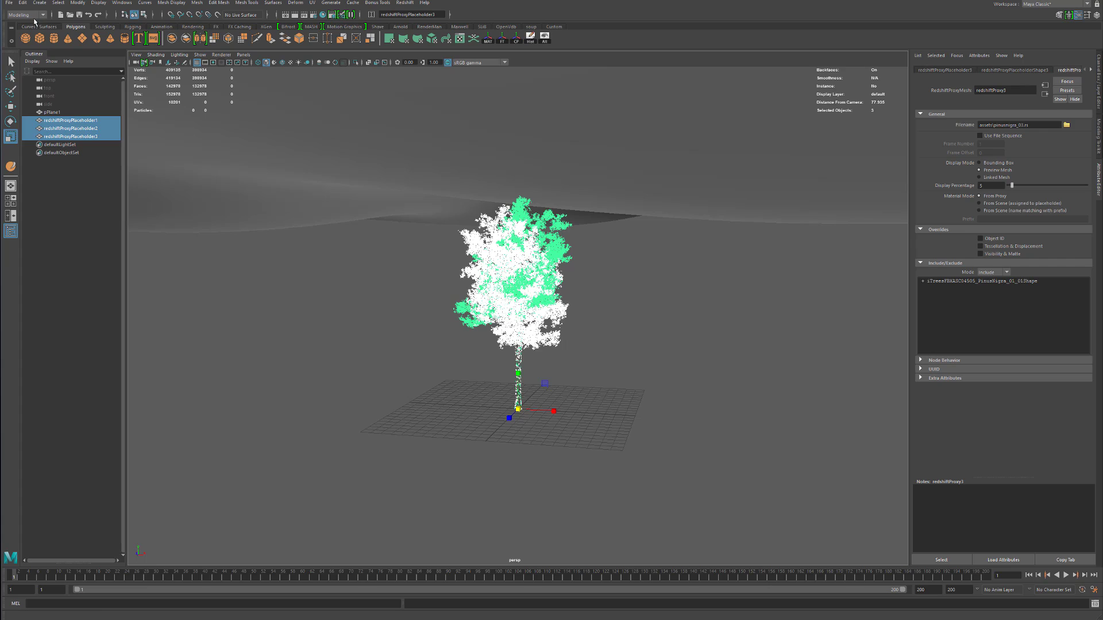
# Open the MASH Editor, make its window taller and place it clear of the trees
pyautogui.click(311, 27)
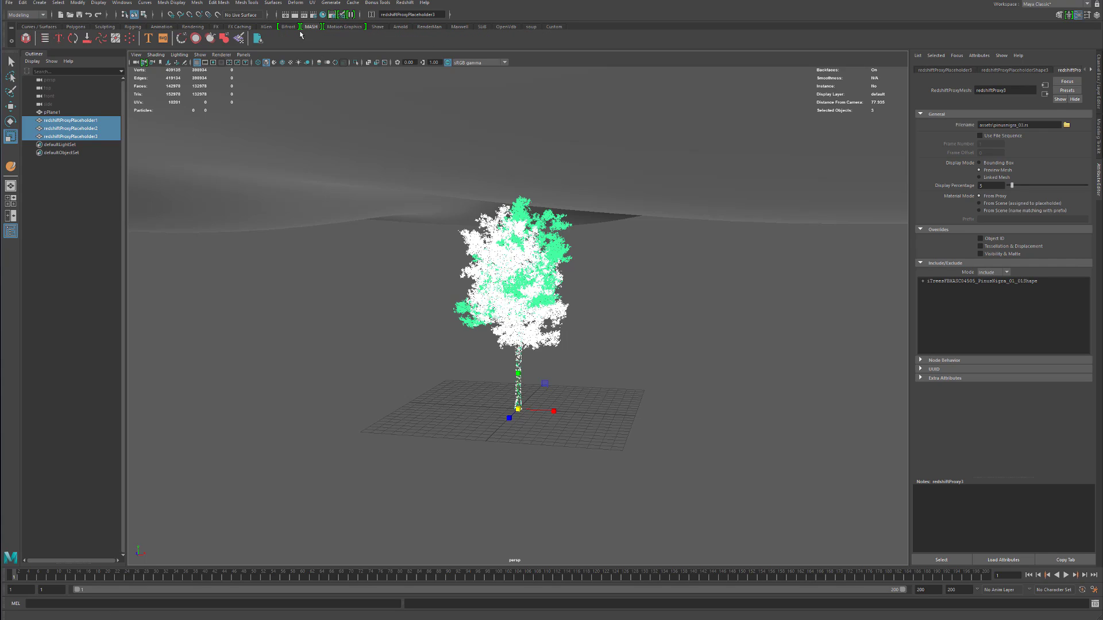
pyautogui.click(44, 38)
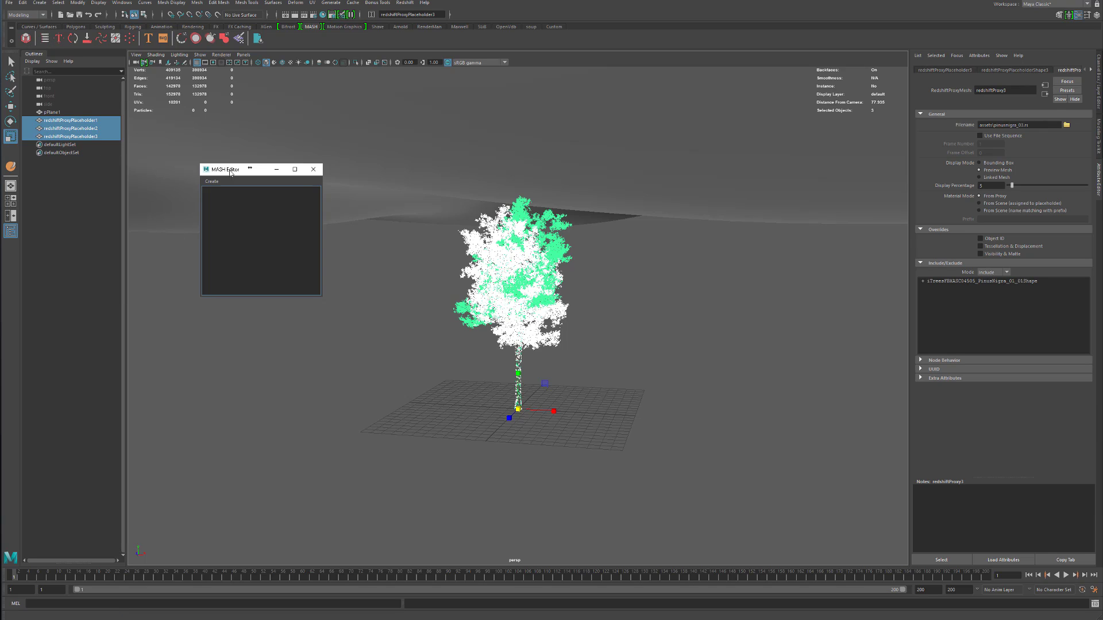
pyautogui.moveTo(318, 297); pyautogui.dragTo(318, 516)
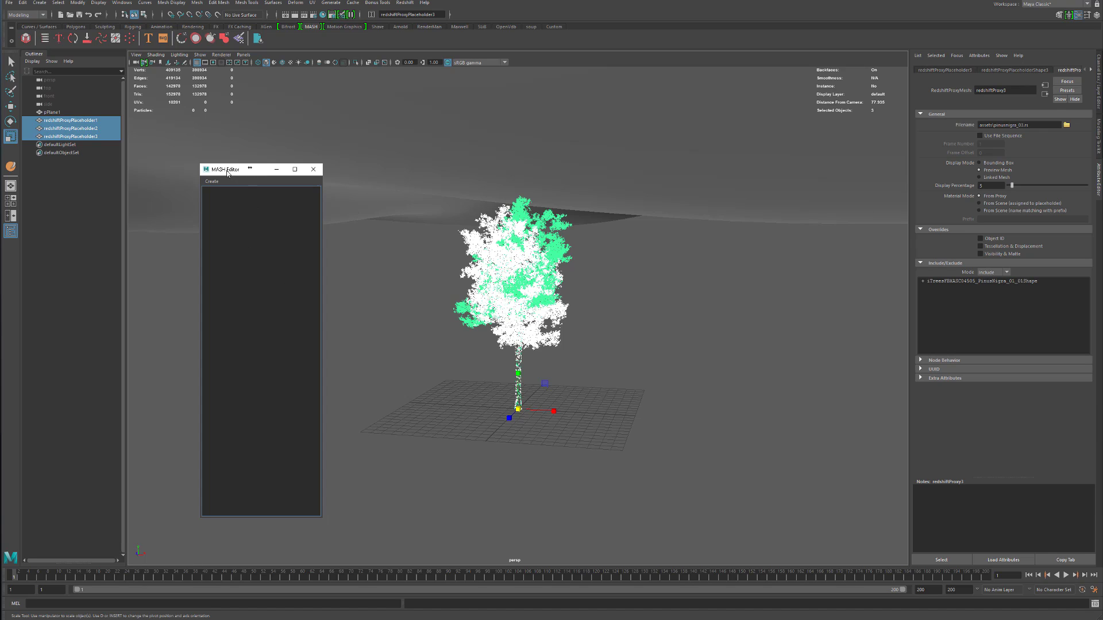
pyautogui.moveTo(228, 170); pyautogui.dragTo(182, 174)
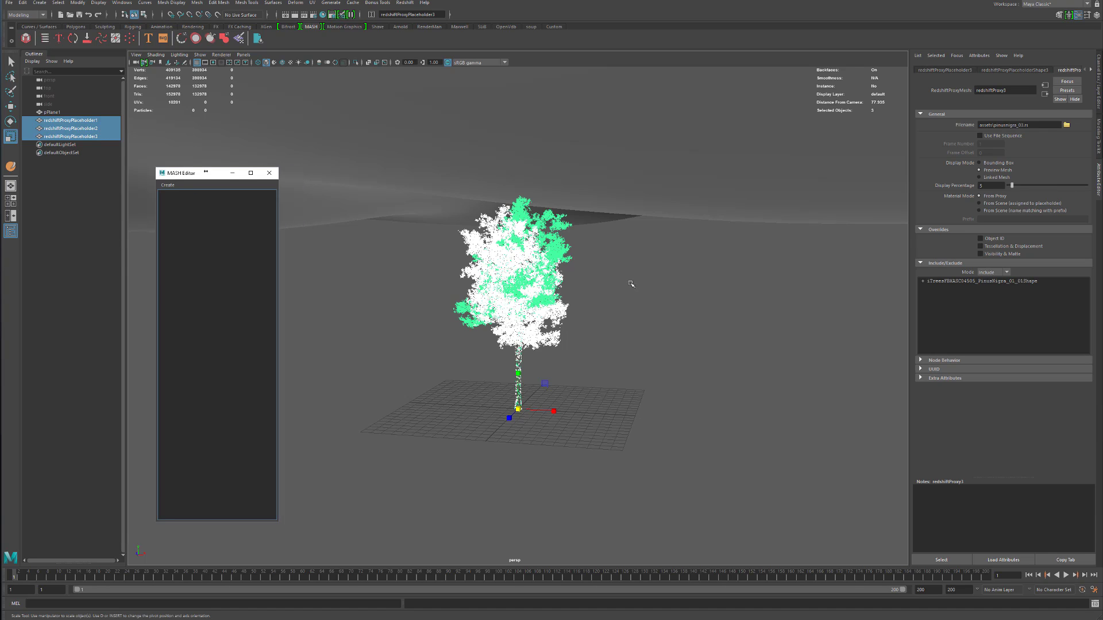
# Create a MASH network from the three selected tree placeholders with the geometry type set to Instancer
pyautogui.moveTo(630, 282); pyautogui.dragTo(411, 363)
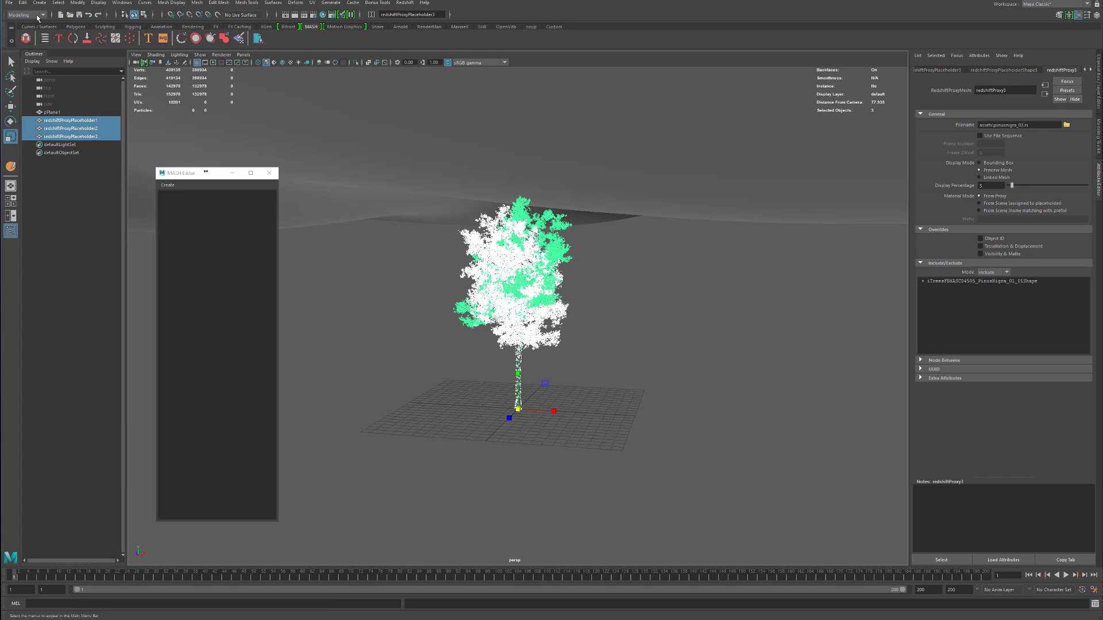
pyautogui.click(26, 15)
pyautogui.click(28, 41)
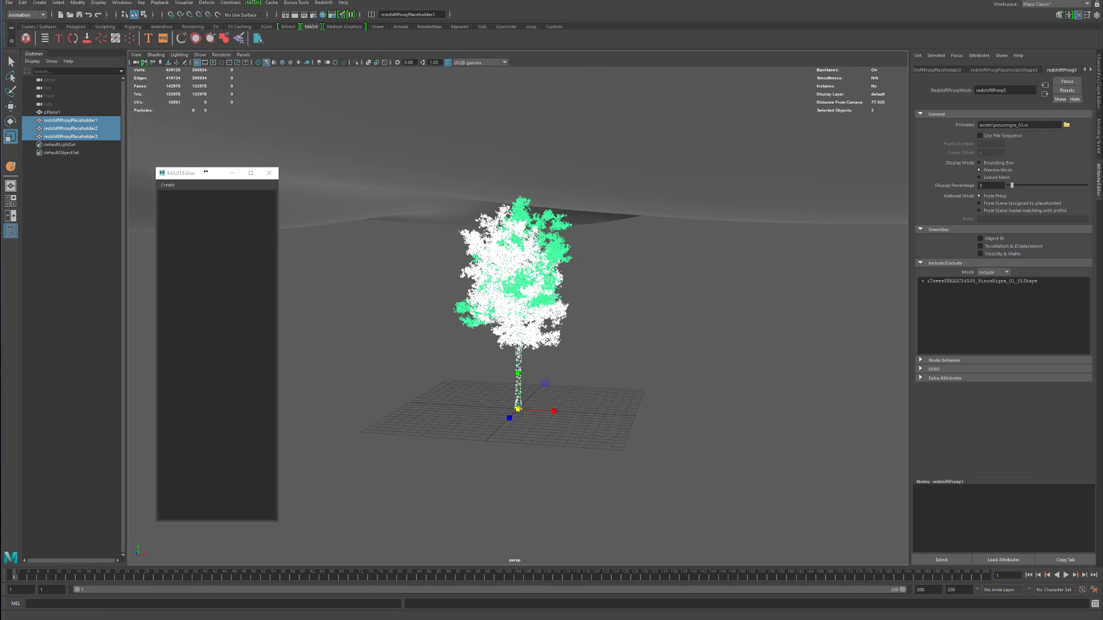
pyautogui.click(254, 3)
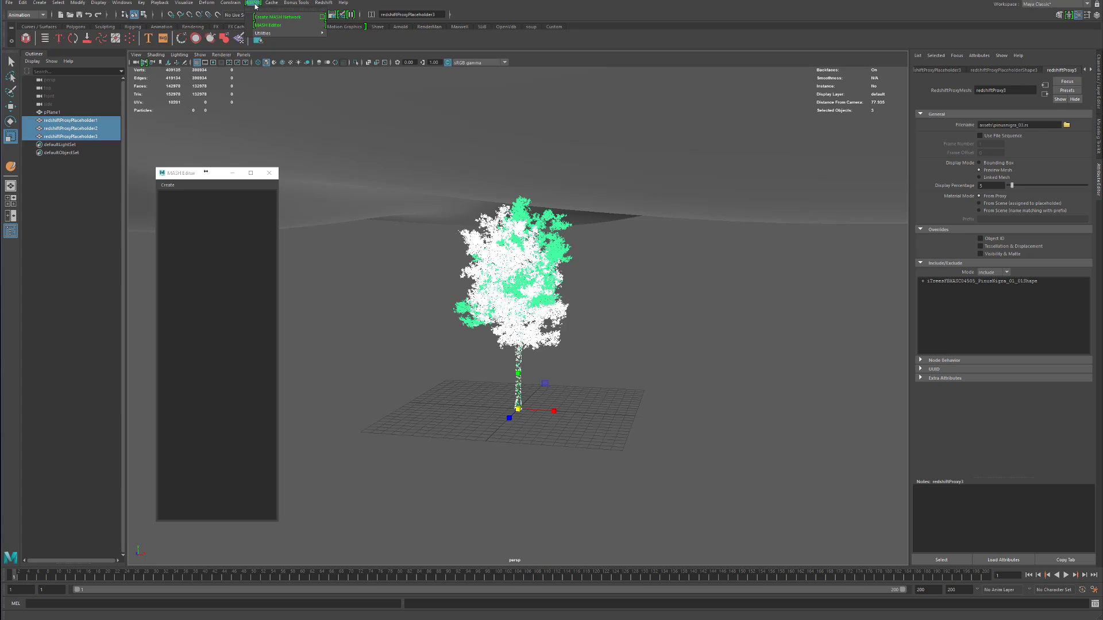
pyautogui.moveTo(299, 34)
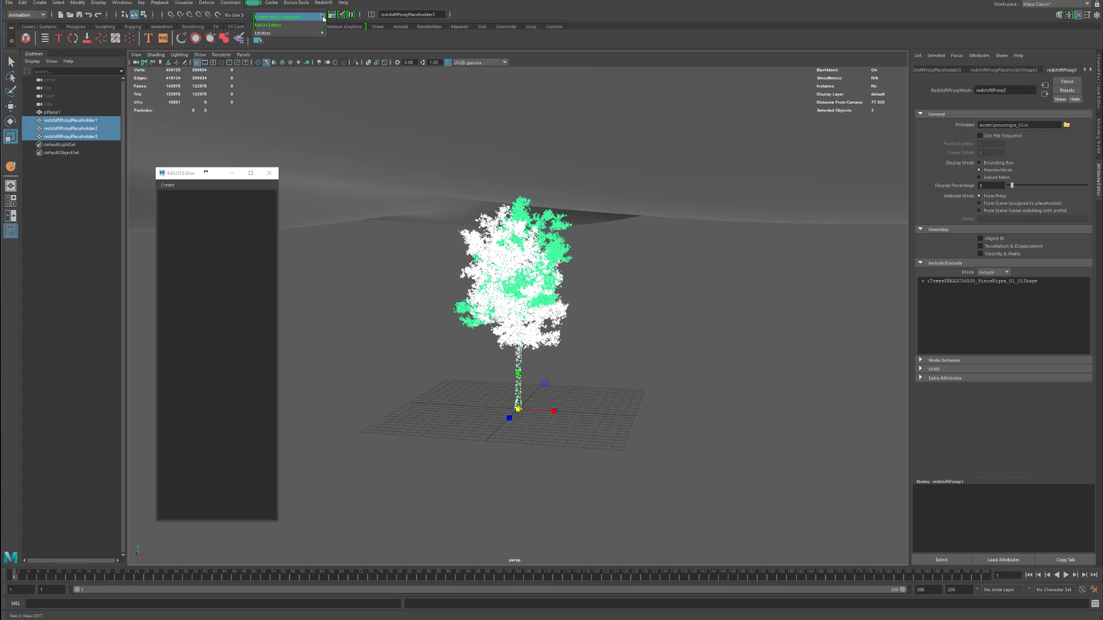
pyautogui.click(322, 17)
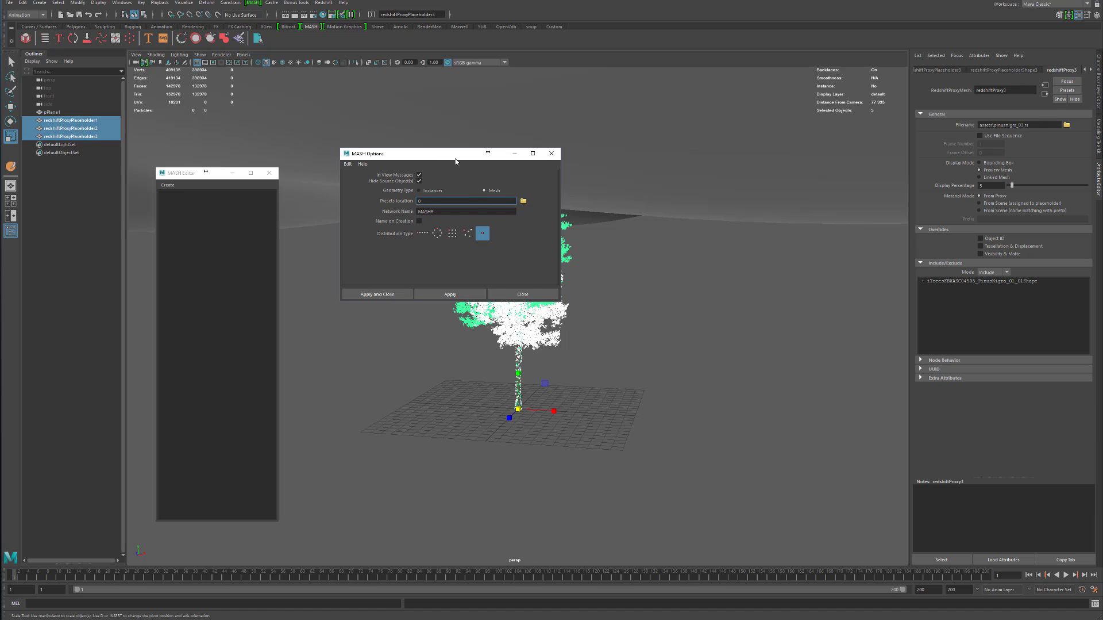
pyautogui.moveTo(451, 154); pyautogui.dragTo(410, 84)
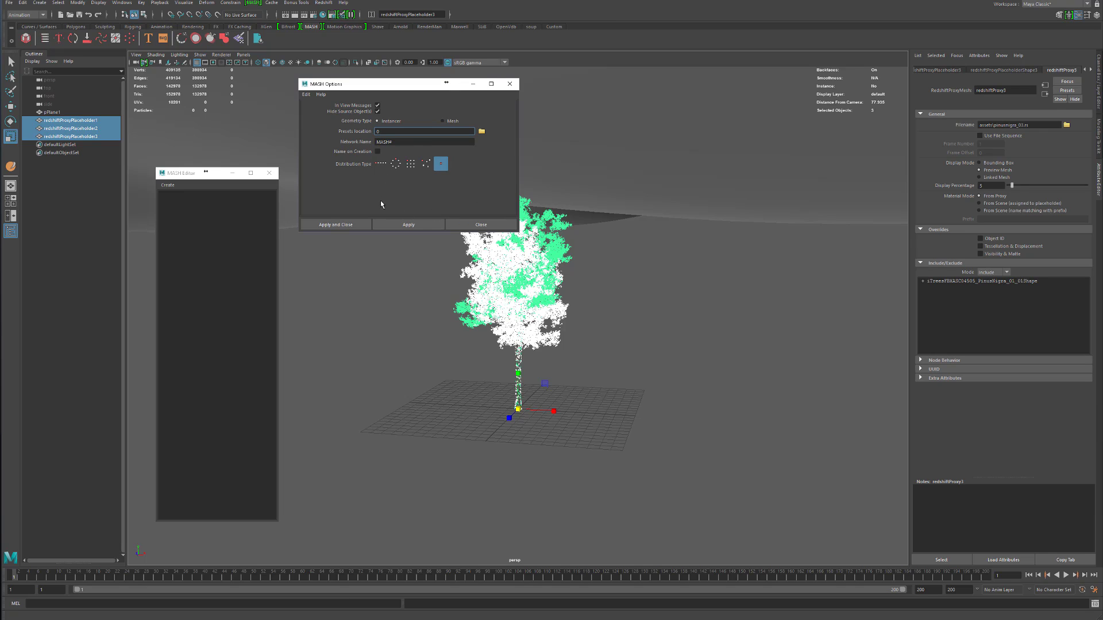
pyautogui.click(400, 226)
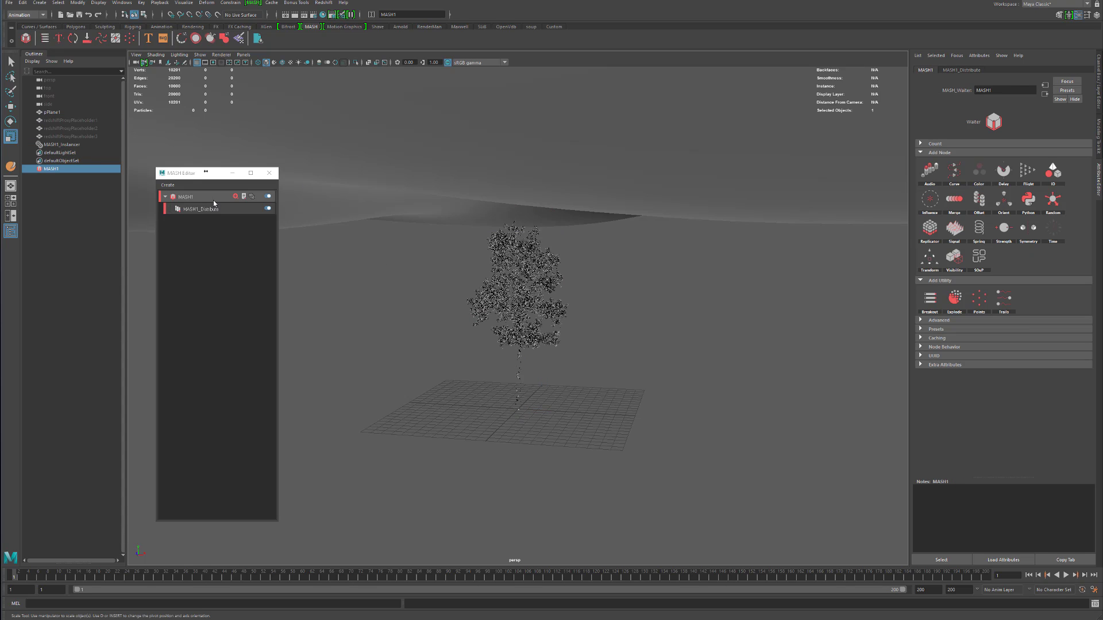
# Dock the MASH Editor between the Outliner and the viewport and select the MASH1 network in it
pyautogui.moveTo(176, 174); pyautogui.dragTo(126, 183)
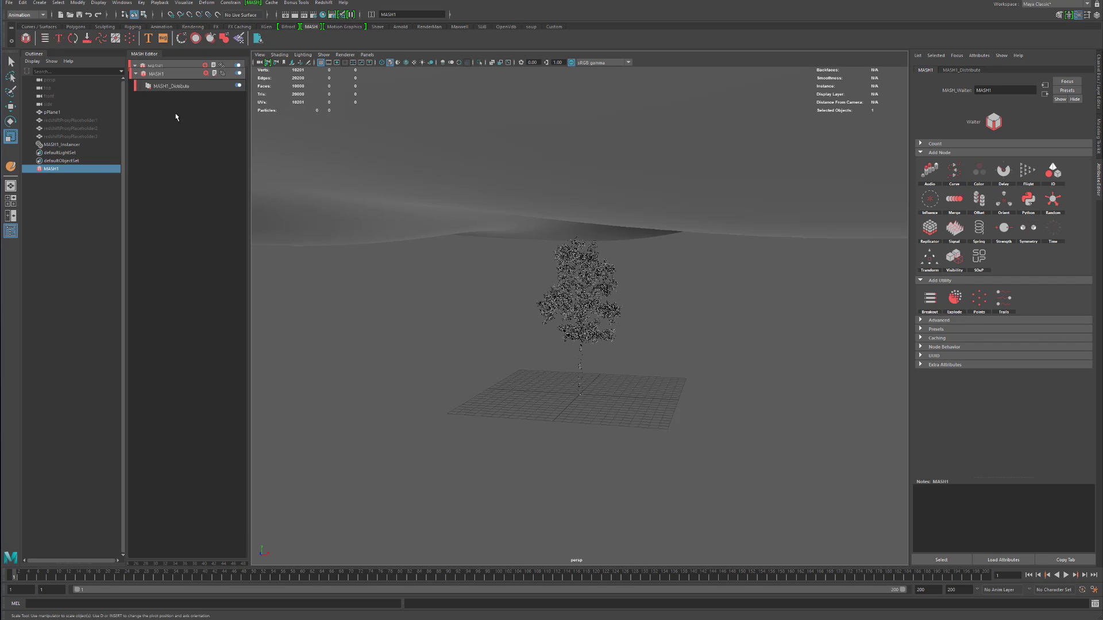
pyautogui.click(162, 86)
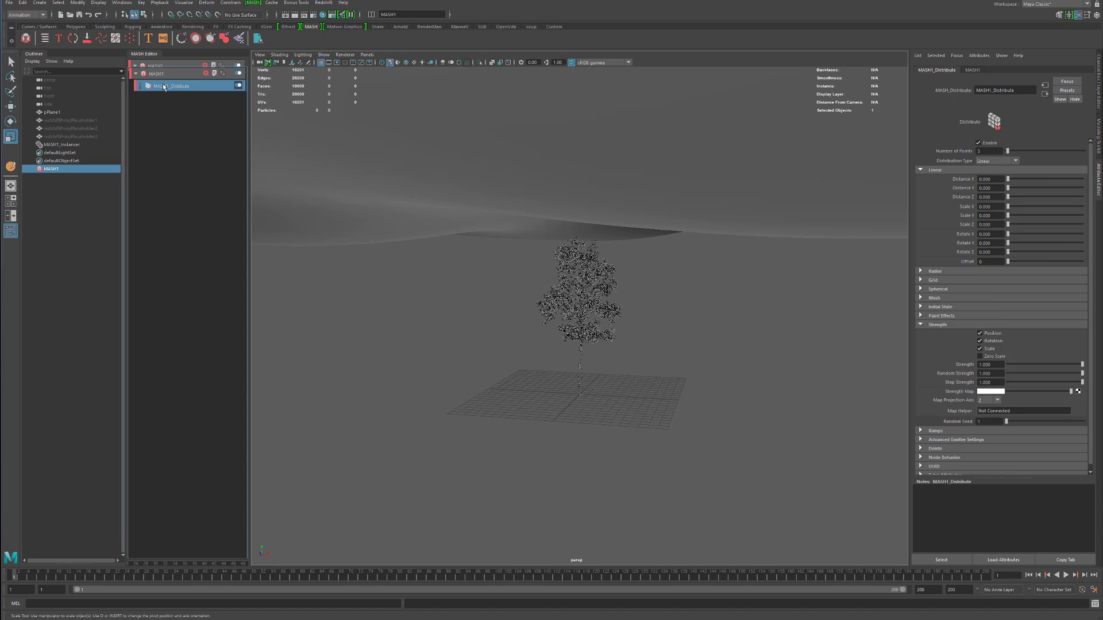
pyautogui.click(178, 76)
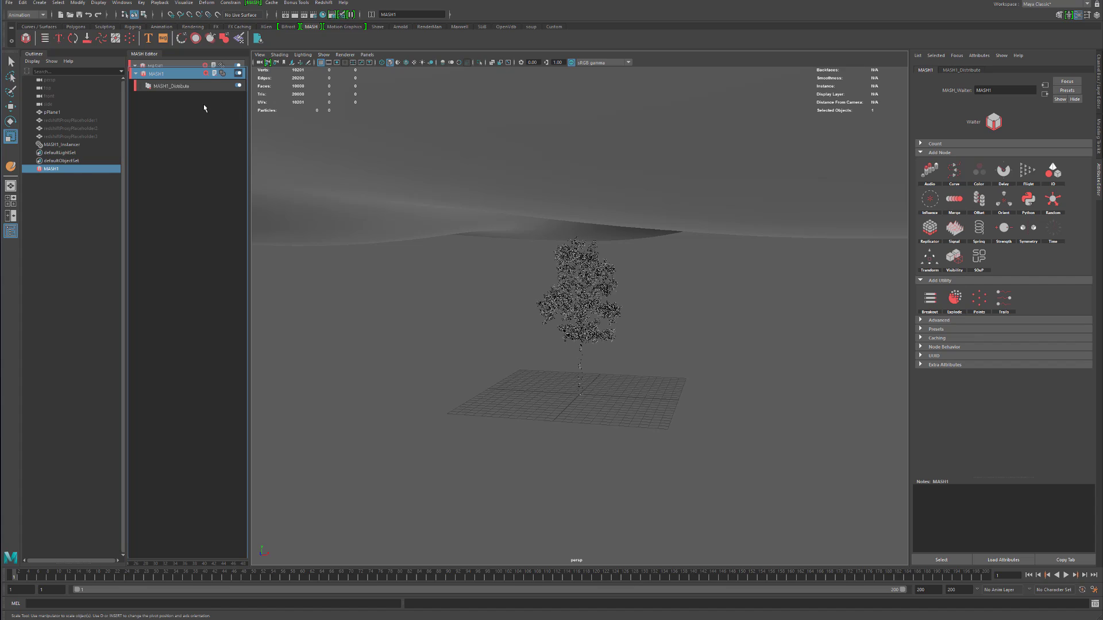
# Set the Distribute node to 17 points, try a Distance X of about 54, and return that distance to 0
pyautogui.click(979, 69)
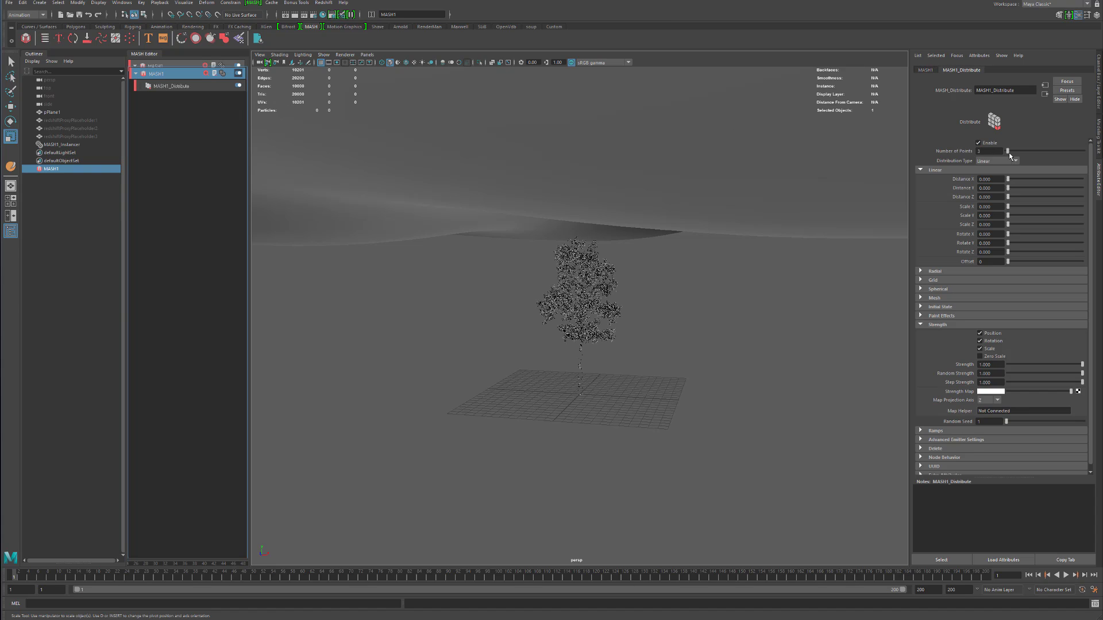
pyautogui.moveTo(1009, 152); pyautogui.dragTo(1075, 179)
pyautogui.keyDown('alt'); pyautogui.moveTo(793, 288); pyautogui.dragTo(661, 275, button='middle'); pyautogui.keyUp('alt')
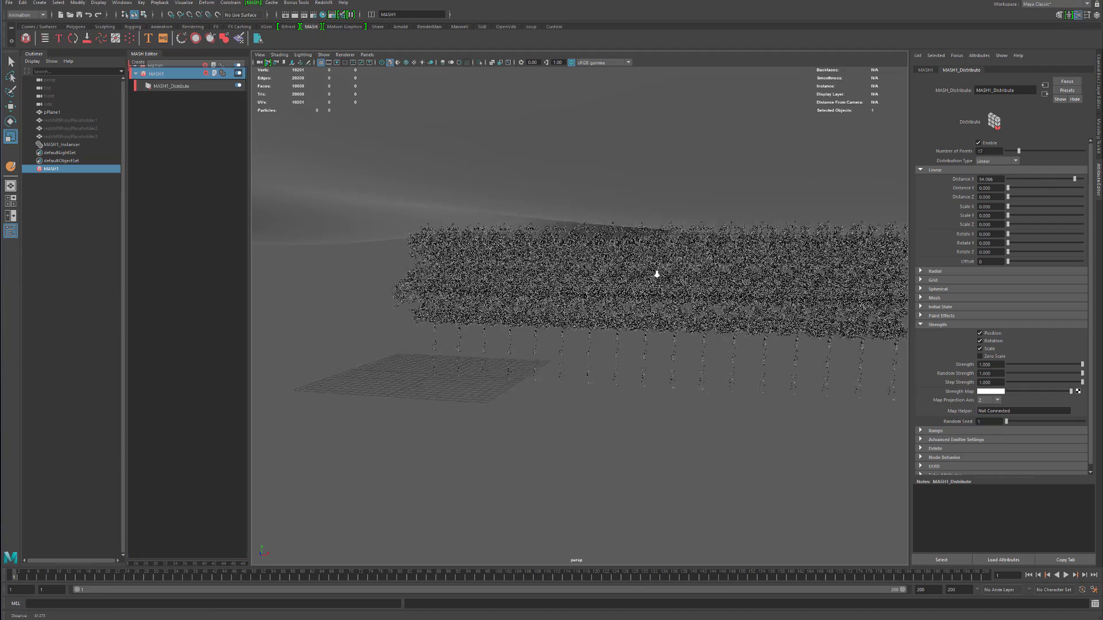
pyautogui.keyDown('alt'); pyautogui.moveTo(655, 274); pyautogui.dragTo(599, 269, button='right'); pyautogui.keyUp('alt')
pyautogui.keyDown('alt'); pyautogui.moveTo(610, 283); pyautogui.dragTo(756, 297); pyautogui.keyUp('alt')
pyautogui.moveTo(1075, 180); pyautogui.dragTo(997, 187)
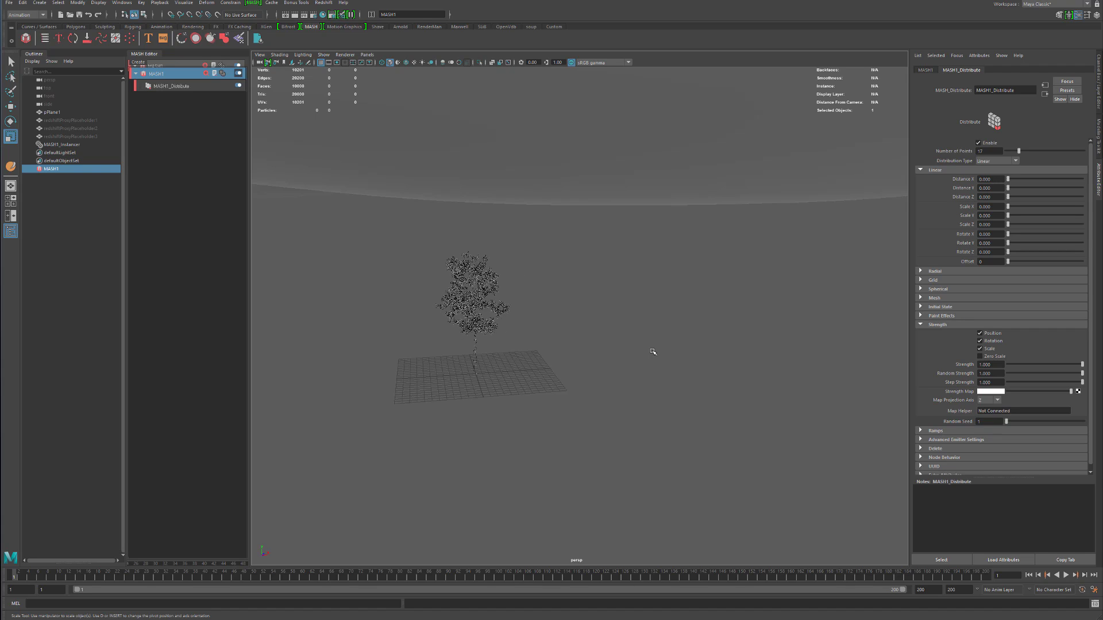
# Connect the terrain plane pPlane1 as the Input Mesh of the MASH1_Distribute node
pyautogui.click(922, 298)
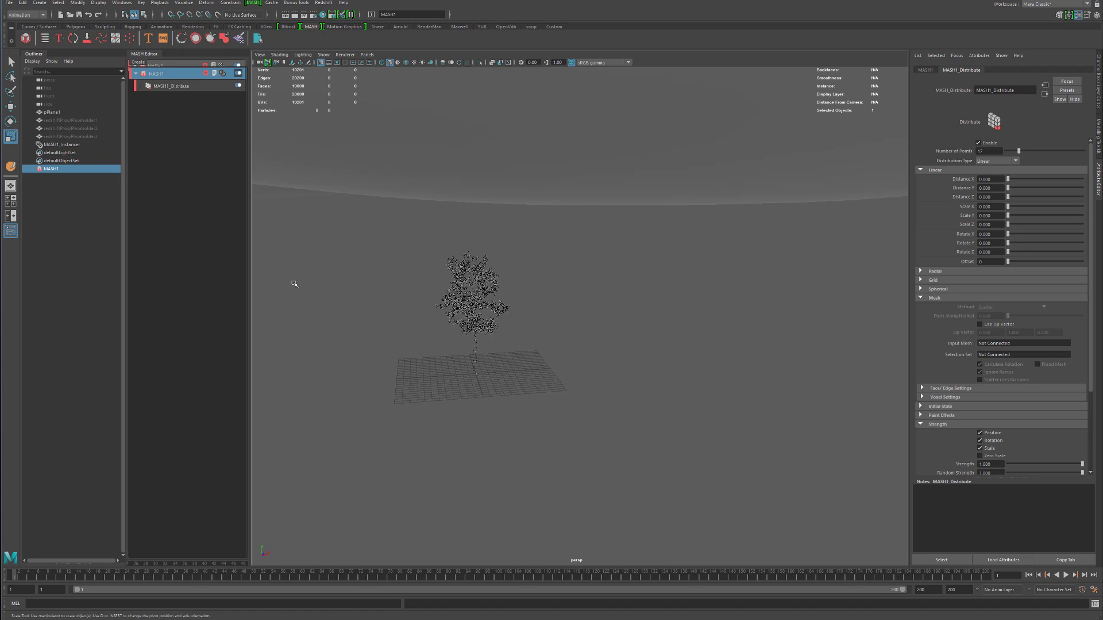
pyautogui.moveTo(52, 113); pyautogui.dragTo(401, 227, button='middle')
pyautogui.moveTo(937, 337); pyautogui.dragTo(988, 344, button='middle')
# Examine how the tree instances are scattered over the whole terrain
pyautogui.scroll(-2, 707, 275)
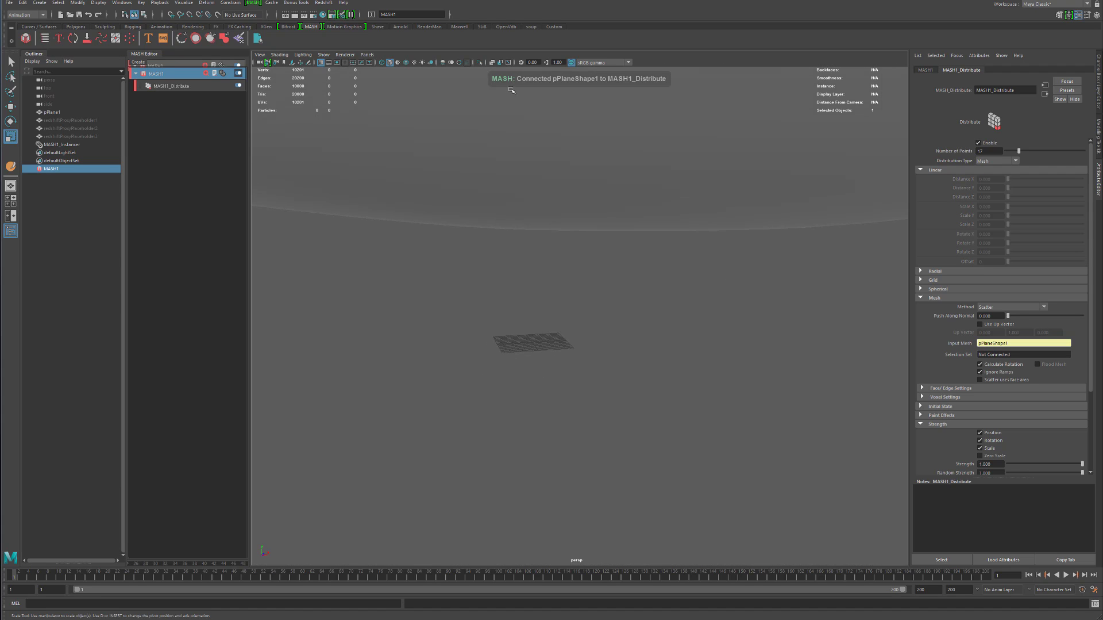
pyautogui.keyDown('alt'); pyautogui.moveTo(856, 228); pyautogui.dragTo(419, 212, button='right'); pyautogui.keyUp('alt')
pyautogui.keyDown('alt'); pyautogui.moveTo(595, 172); pyautogui.dragTo(618, 244); pyautogui.keyUp('alt')
pyautogui.keyDown('alt'); pyautogui.moveTo(669, 244); pyautogui.dragTo(526, 239, button='right'); pyautogui.keyUp('alt')
pyautogui.keyDown('alt'); pyautogui.moveTo(552, 233); pyautogui.dragTo(606, 258); pyautogui.keyUp('alt')
pyautogui.keyDown('alt'); pyautogui.moveTo(609, 259); pyautogui.dragTo(758, 287, button='right'); pyautogui.keyUp('alt')
pyautogui.keyDown('alt'); pyautogui.moveTo(695, 314); pyautogui.dragTo(601, 277); pyautogui.keyUp('alt')
pyautogui.keyDown('alt'); pyautogui.moveTo(588, 277); pyautogui.dragTo(545, 295, button='right'); pyautogui.keyUp('alt')
pyautogui.moveTo(544, 295)
pyautogui.keyDown('alt'); pyautogui.mouseDown()
pyautogui.moveTo(527, 293)
pyautogui.moveTo(540, 295)
pyautogui.mouseUp(); pyautogui.keyUp('alt')
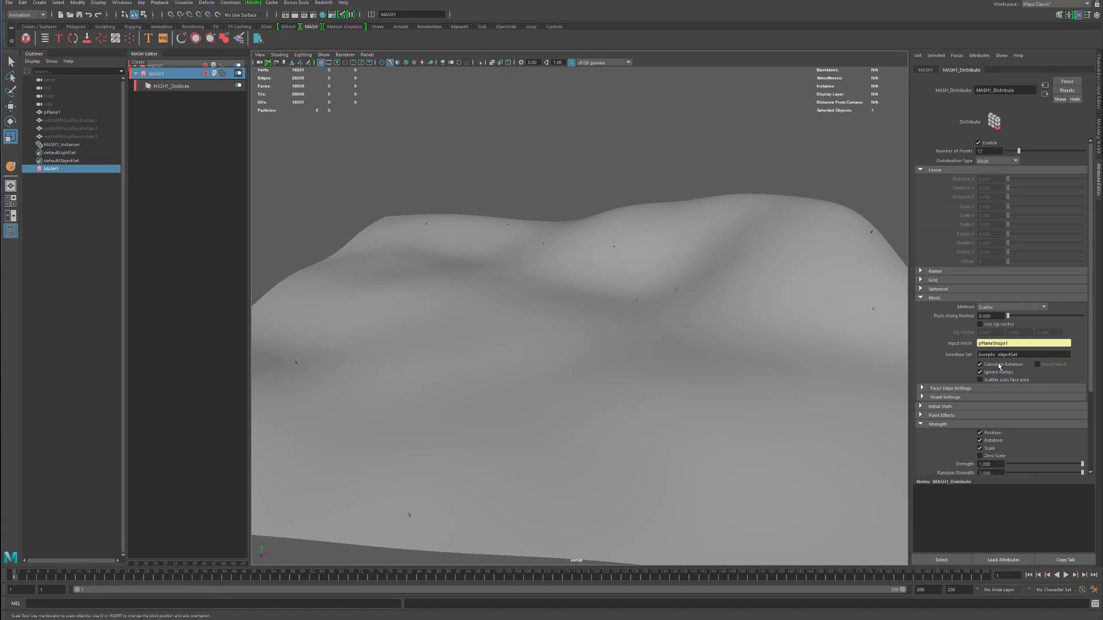
# Examine the Distribute node's Strength and Map Helper options and the tree scatter on the terrain
pyautogui.scroll(-3, 960, 438)
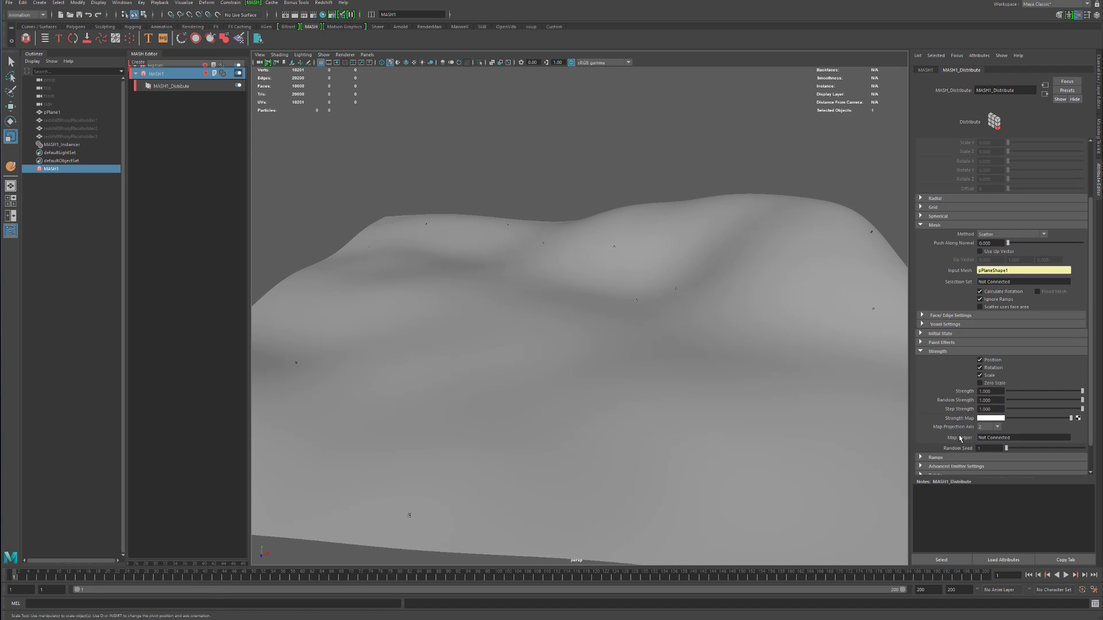
pyautogui.rightClick(999, 439)
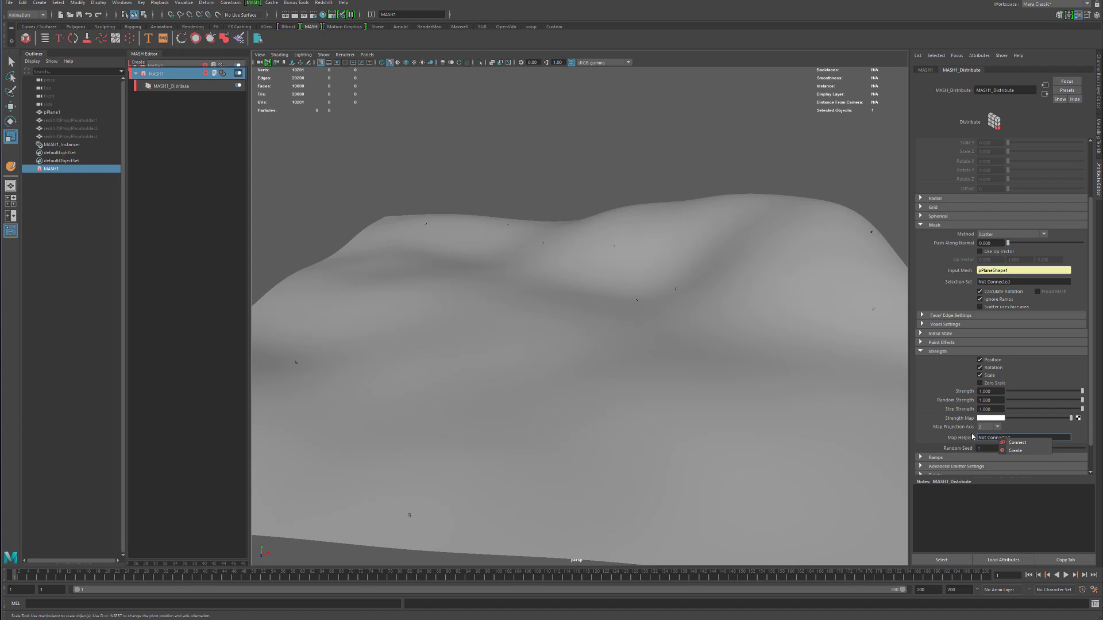
pyautogui.click(940, 374)
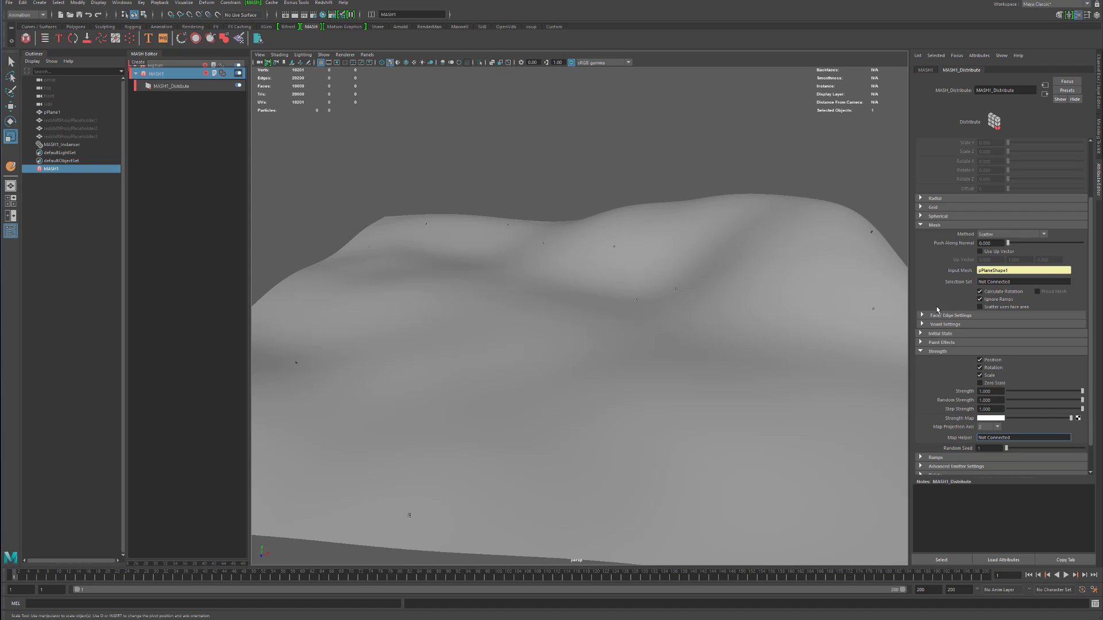
pyautogui.scroll(3, 937, 312)
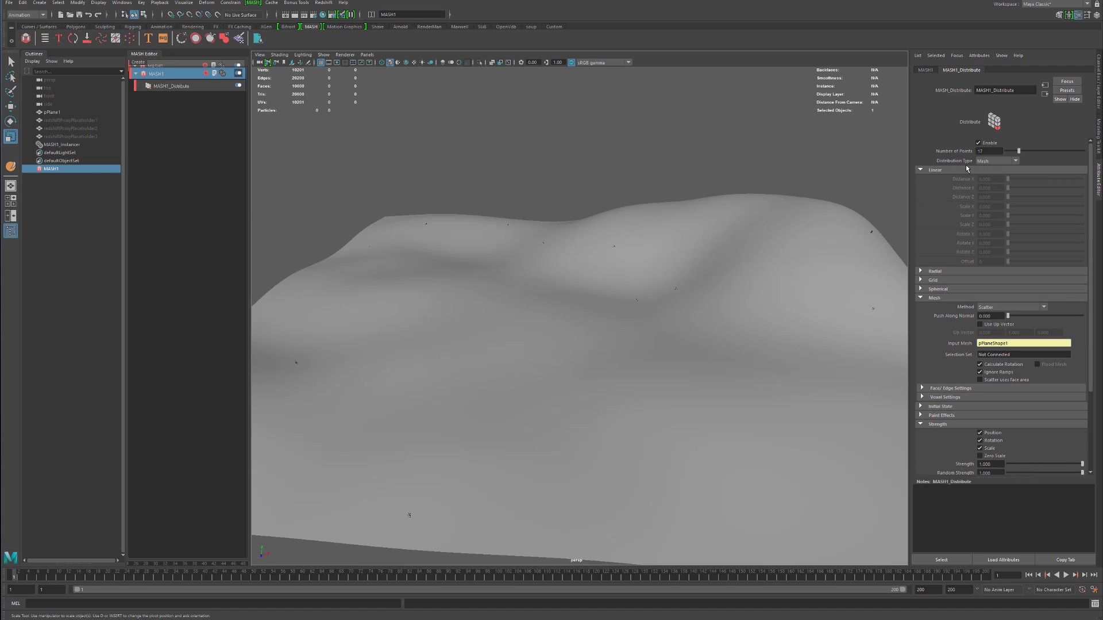
pyautogui.click(994, 152)
pyautogui.keyDown('alt'); pyautogui.moveTo(541, 372); pyautogui.dragTo(826, 291); pyautogui.keyUp('alt')
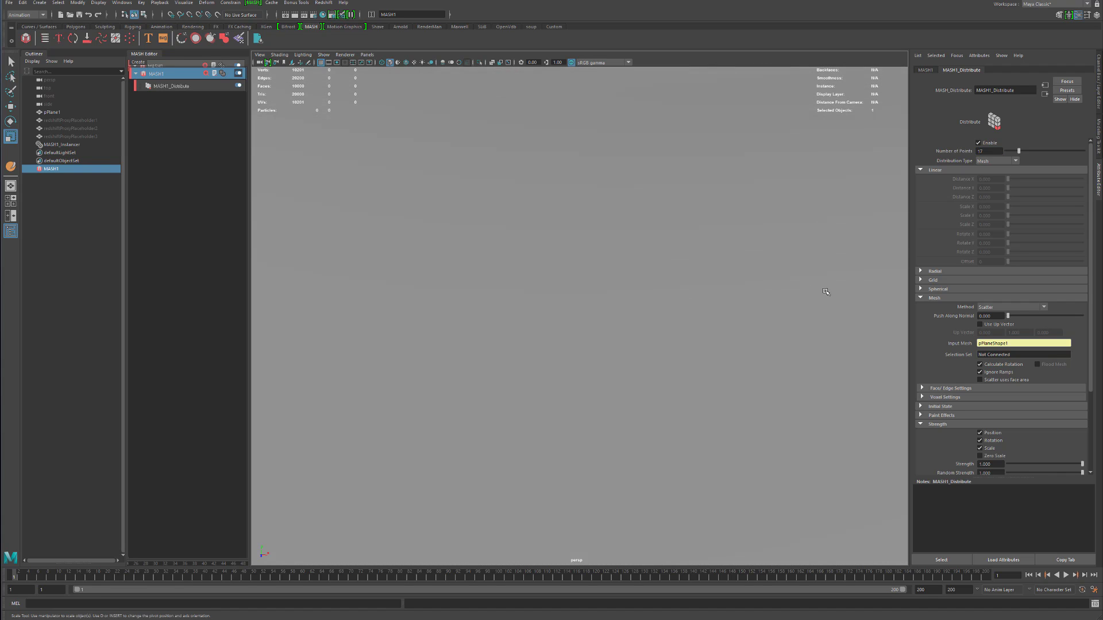
pyautogui.keyDown('alt'); pyautogui.moveTo(826, 291); pyautogui.dragTo(603, 292, button='right'); pyautogui.keyUp('alt')
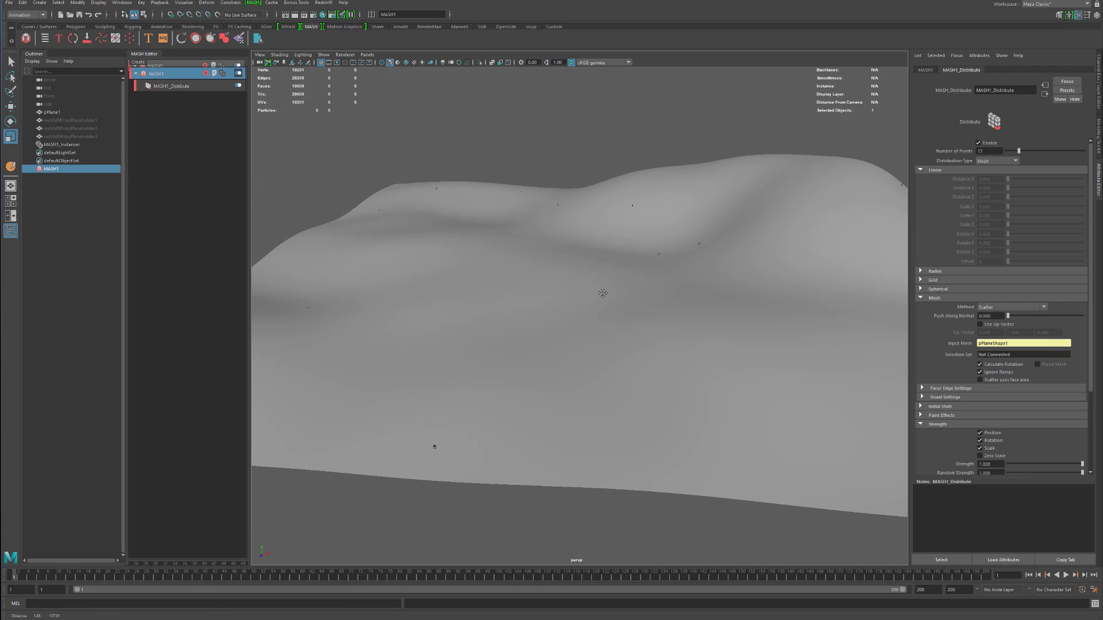
pyautogui.keyDown('alt'); pyautogui.moveTo(602, 292); pyautogui.dragTo(595, 304, button='middle'); pyautogui.keyUp('alt')
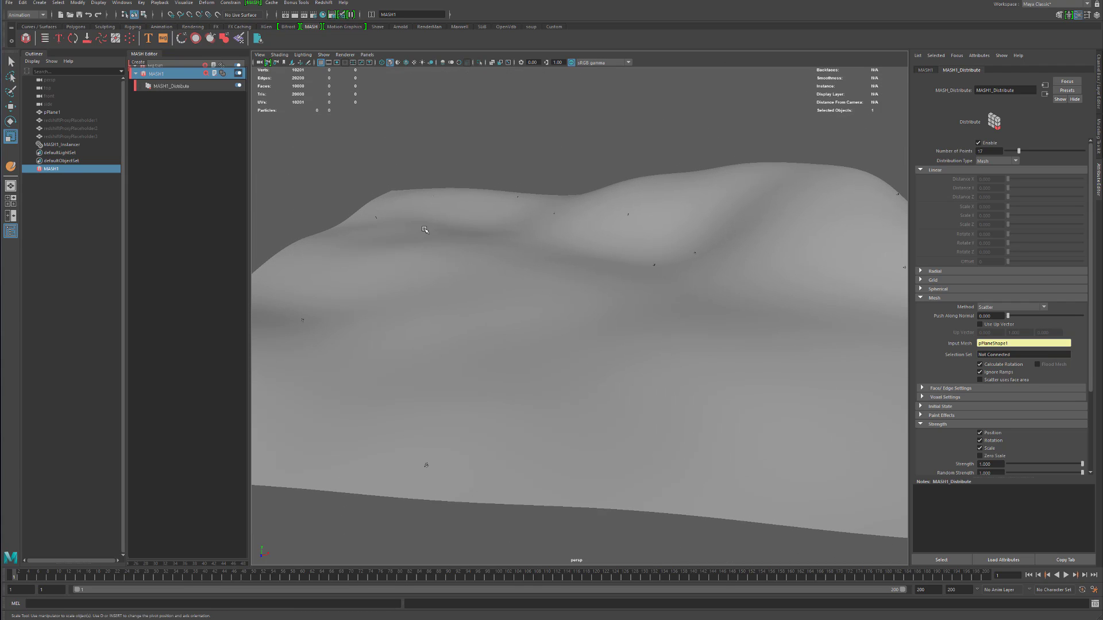
# Add an ID node to the MASH1 network and undock the MASH Editor as a floating window
pyautogui.click(922, 71)
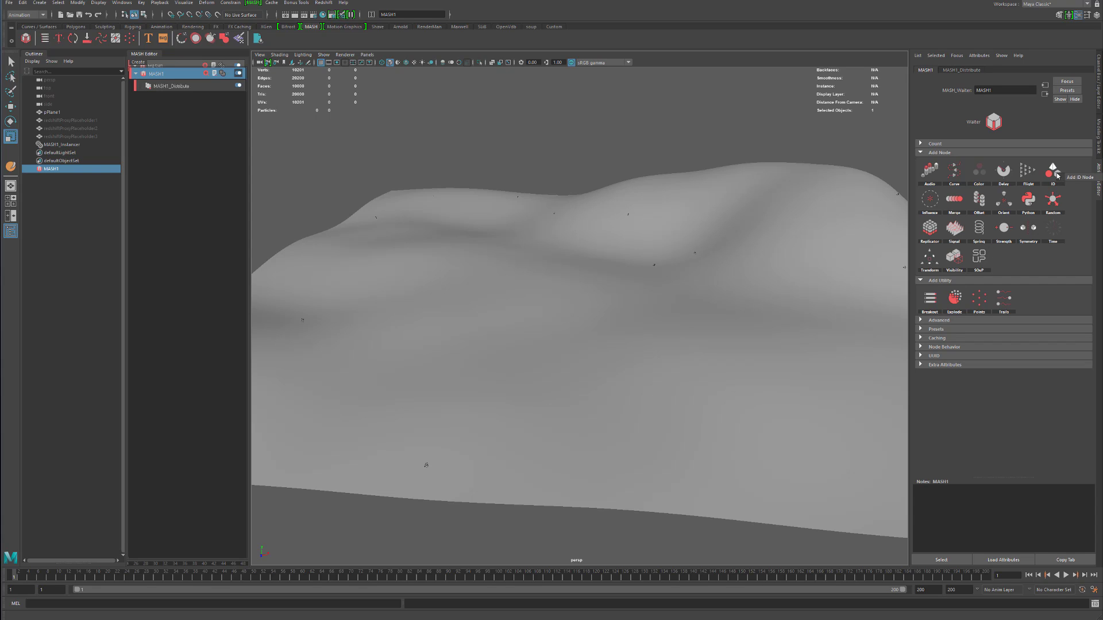
pyautogui.click(1078, 182)
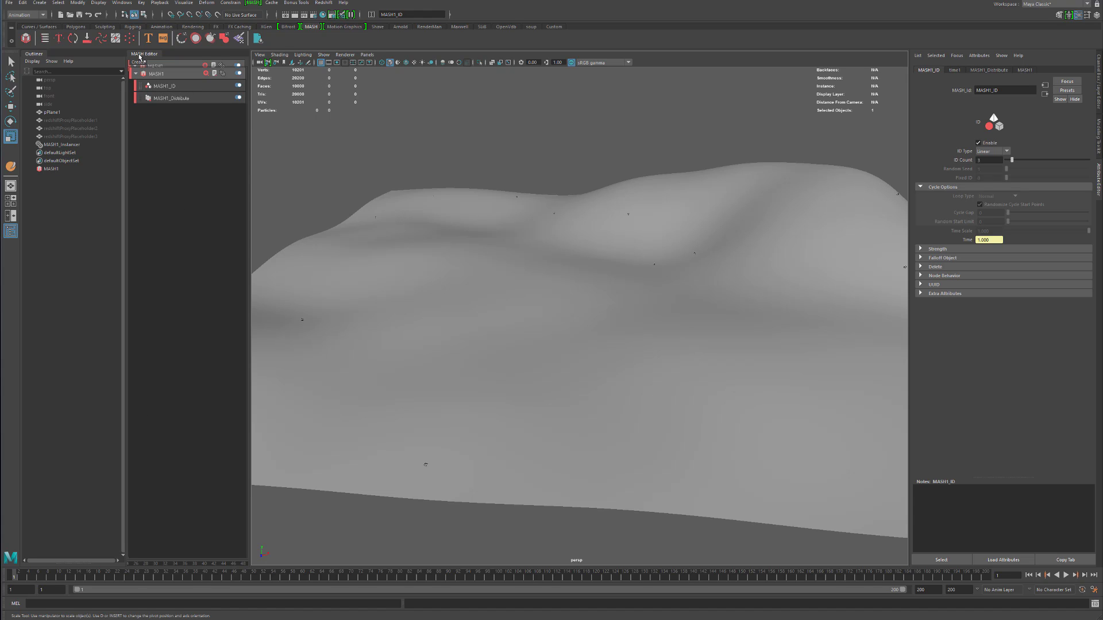
pyautogui.moveTo(139, 56); pyautogui.dragTo(239, 172)
pyautogui.moveTo(206, 67); pyautogui.dragTo(203, 158)
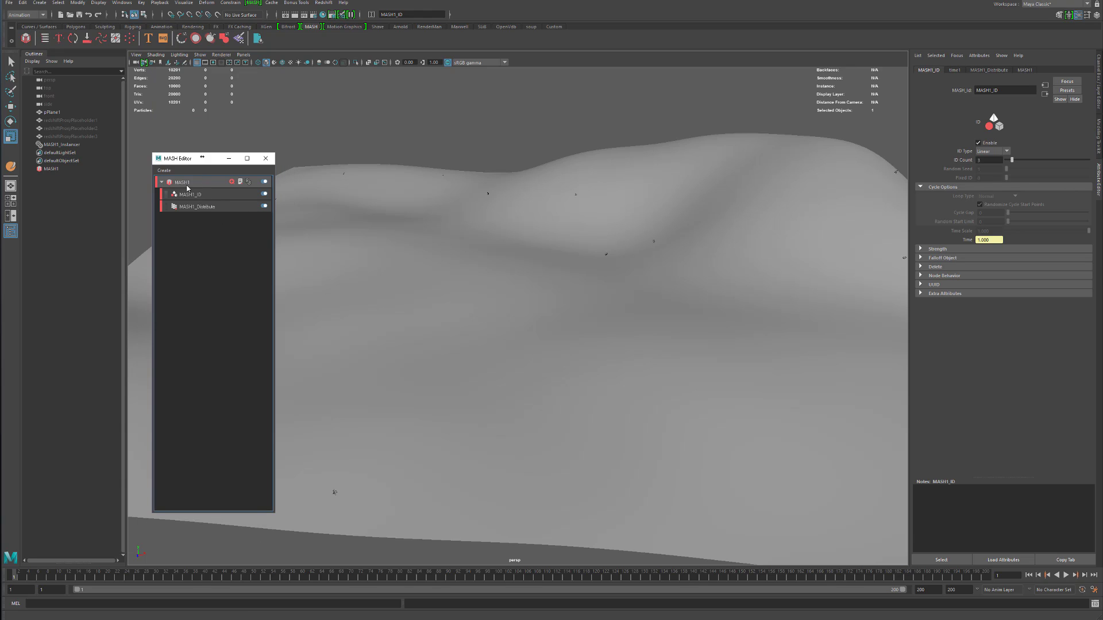
# Review the settings of the MASH1 network, its ID and Distribute nodes, and the objects listed in MASH1_Instancer
pyautogui.click(188, 184)
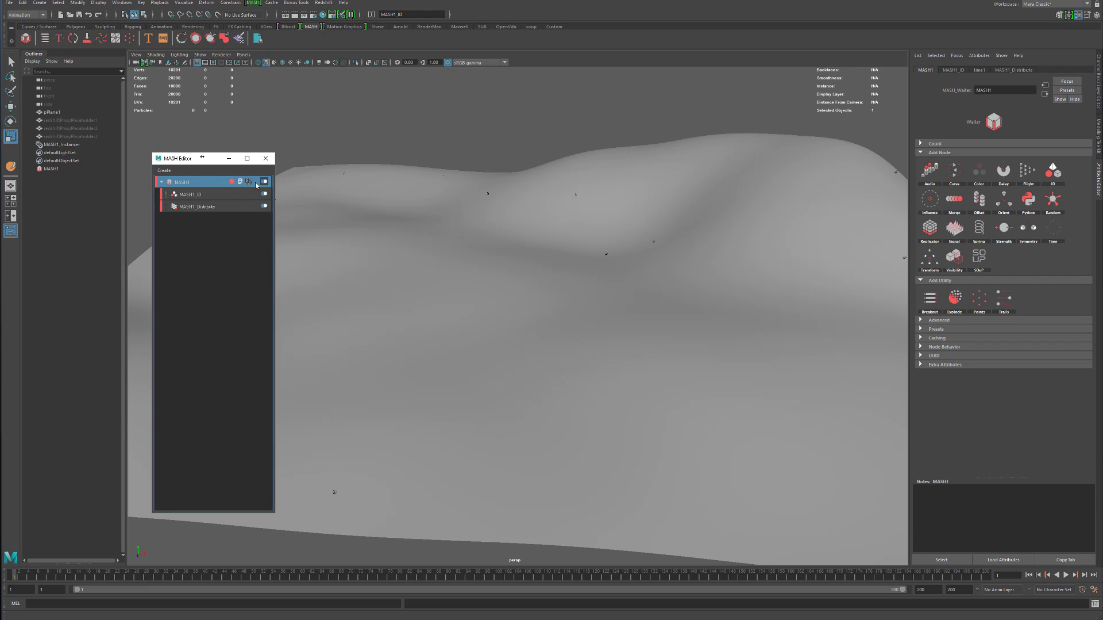
pyautogui.click(199, 195)
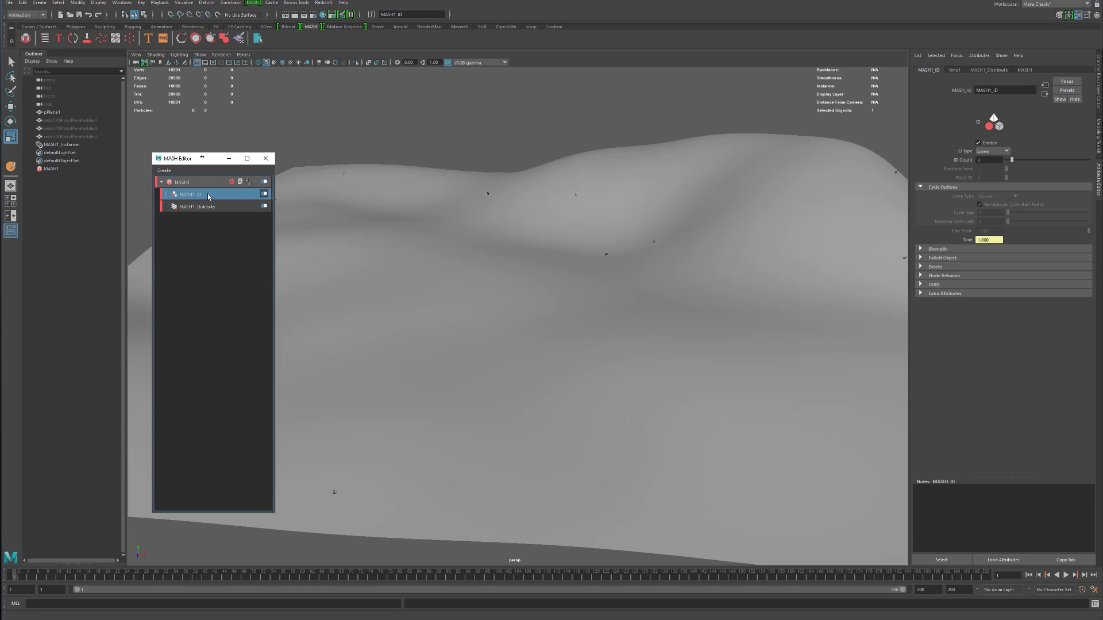
pyautogui.click(197, 208)
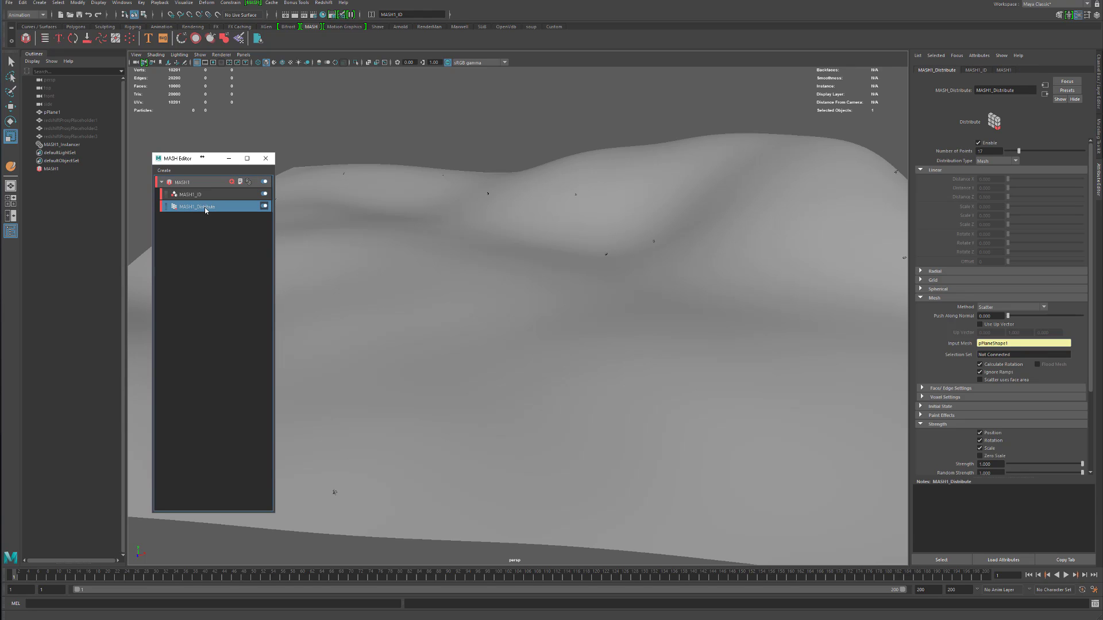
pyautogui.click(207, 196)
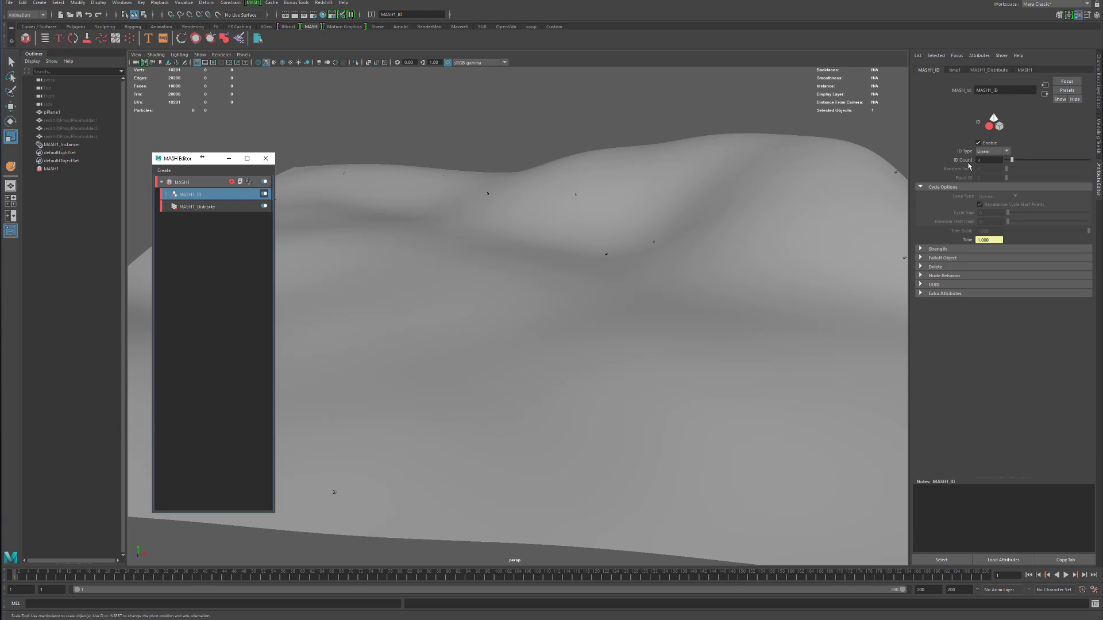
pyautogui.click(183, 182)
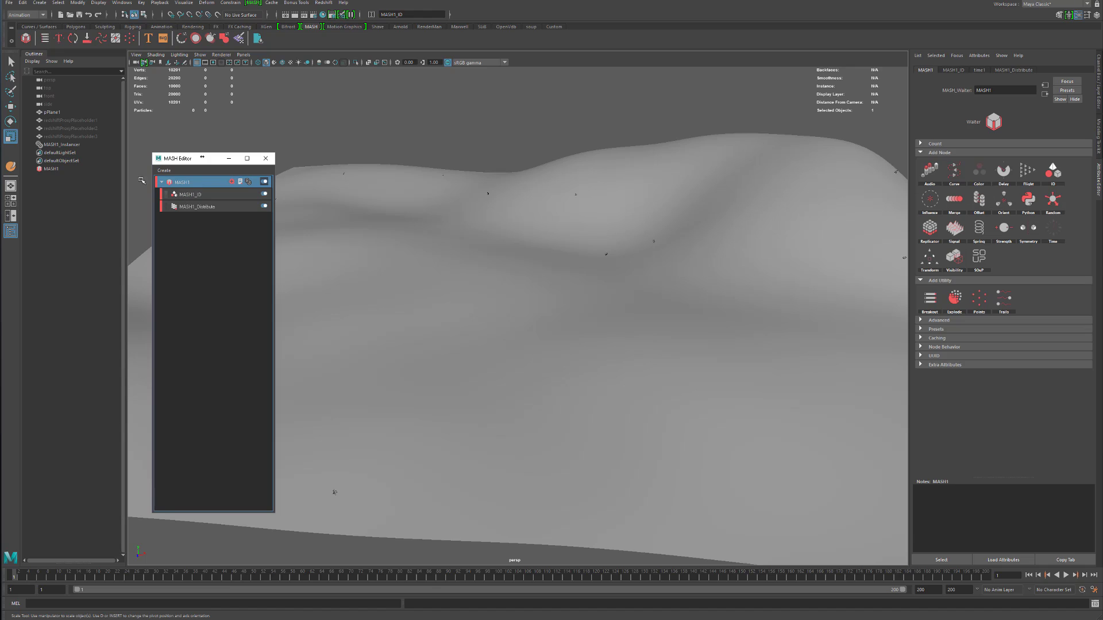
pyautogui.click(80, 145)
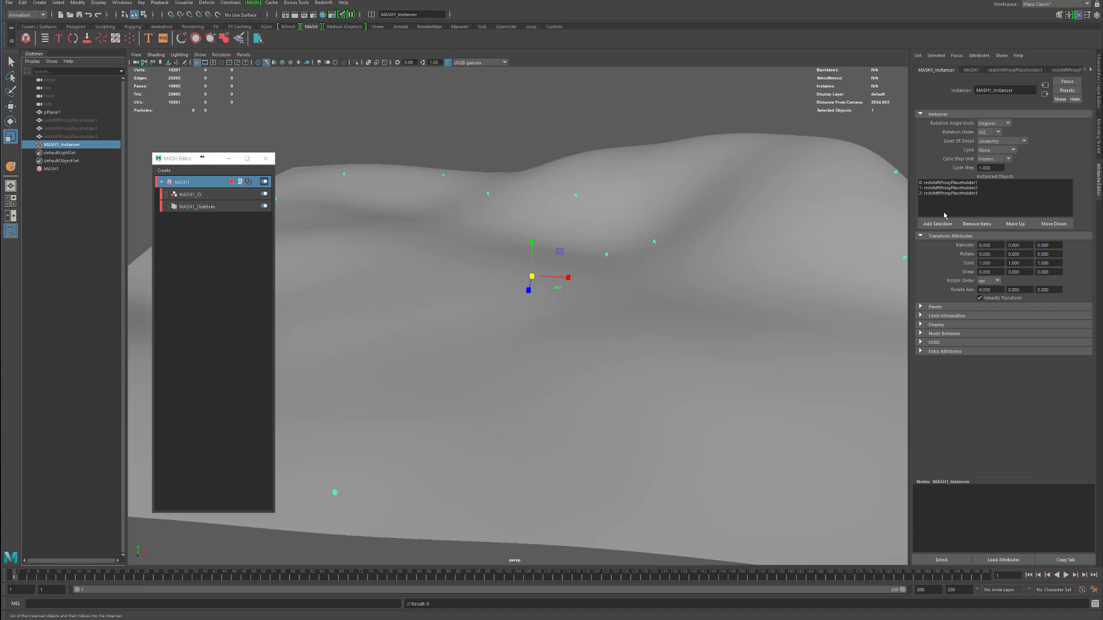
pyautogui.click(52, 168)
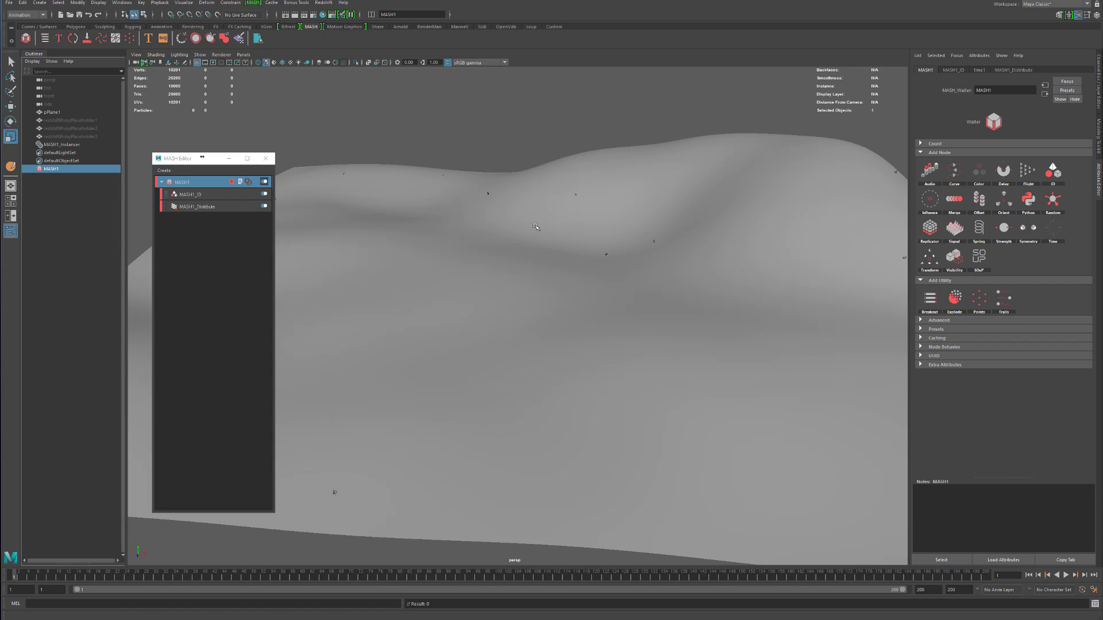
# Set the Number of Points of the MASH1_Distribute node to 1700
pyautogui.click(201, 208)
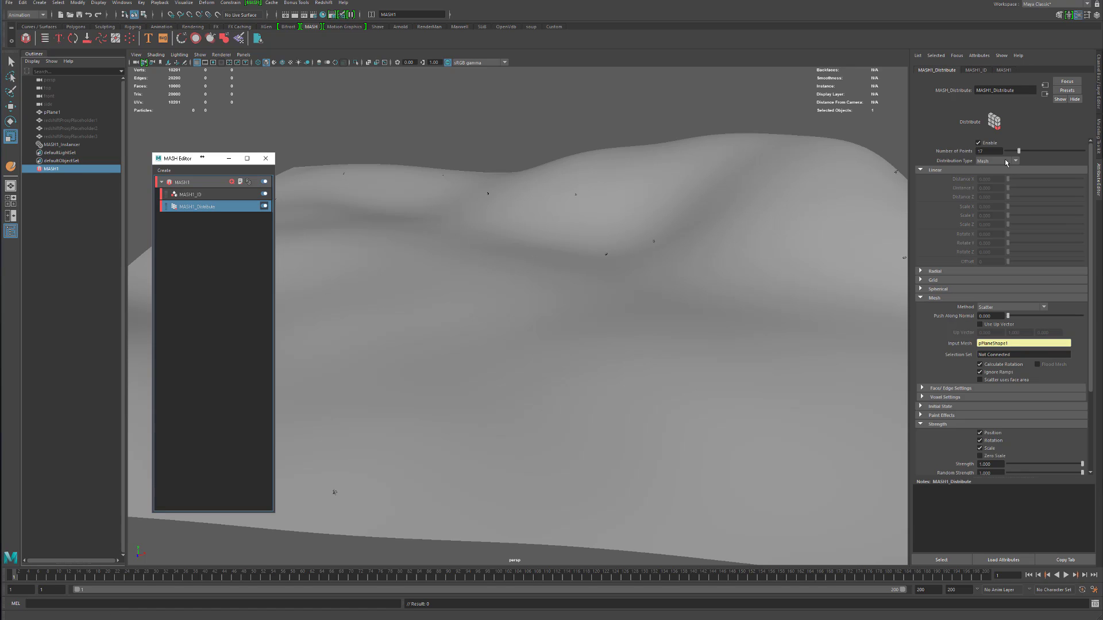
pyautogui.doubleClick(990, 150)
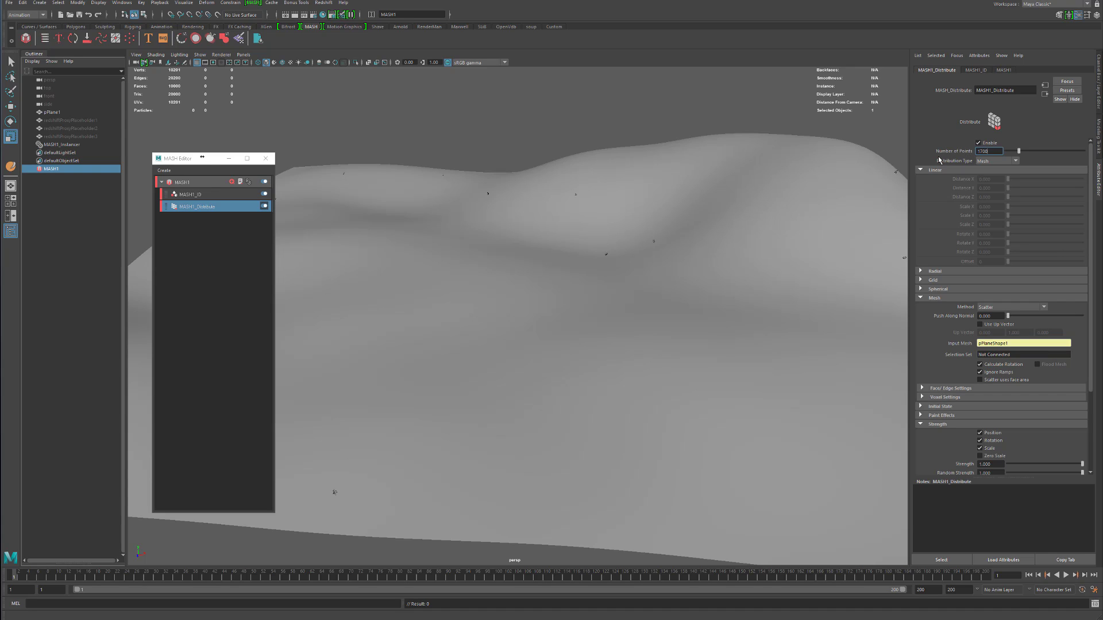
pyautogui.press('Return')
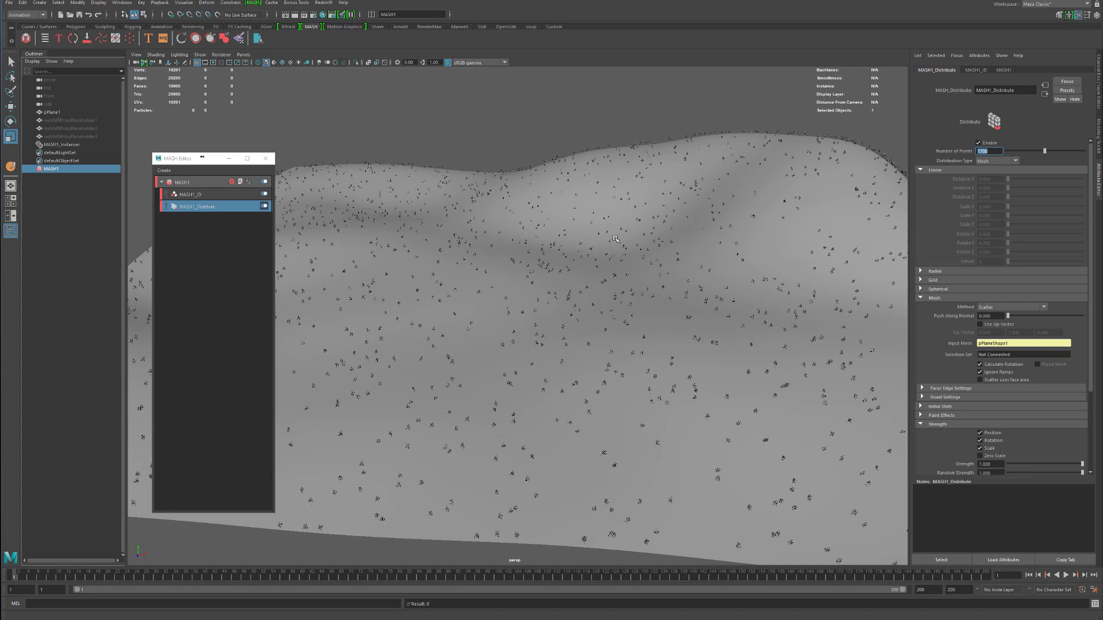
# Examine the scattered tree instances up close and highlight MASH1_Instancer to inspect their preview meshes
pyautogui.keyDown('alt'); pyautogui.moveTo(612, 238); pyautogui.dragTo(601, 270); pyautogui.keyUp('alt')
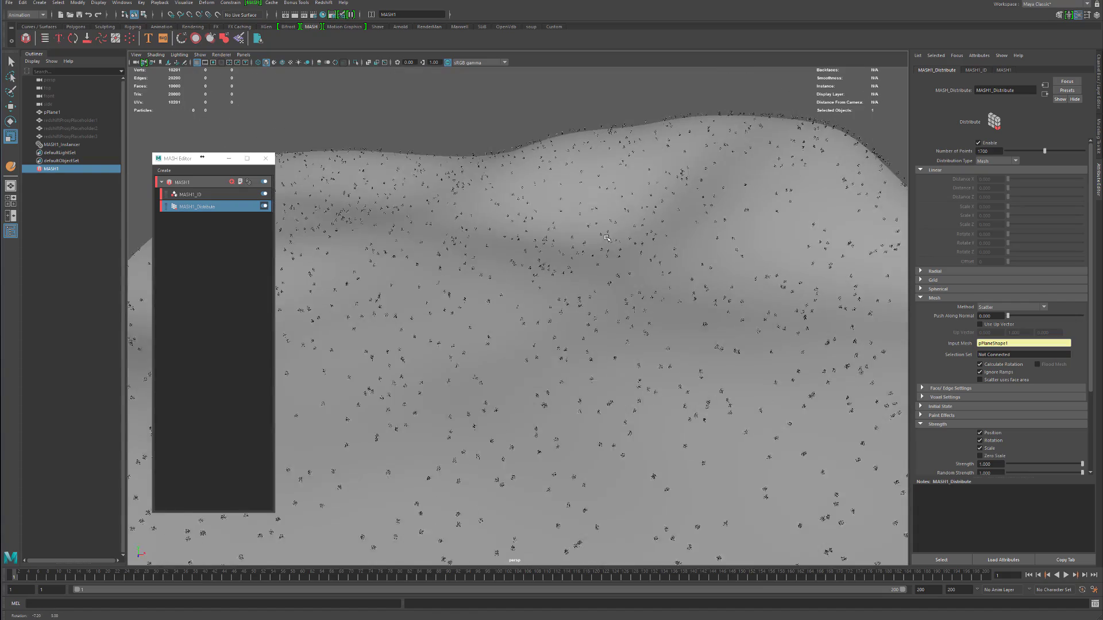
pyautogui.keyDown('alt'); pyautogui.moveTo(598, 278); pyautogui.dragTo(828, 294, button='right'); pyautogui.keyUp('alt')
pyautogui.keyDown('alt'); pyautogui.moveTo(672, 299); pyautogui.dragTo(685, 280, button='middle'); pyautogui.keyUp('alt')
pyautogui.keyDown('alt'); pyautogui.moveTo(630, 193); pyautogui.dragTo(604, 303, button='middle'); pyautogui.keyUp('alt')
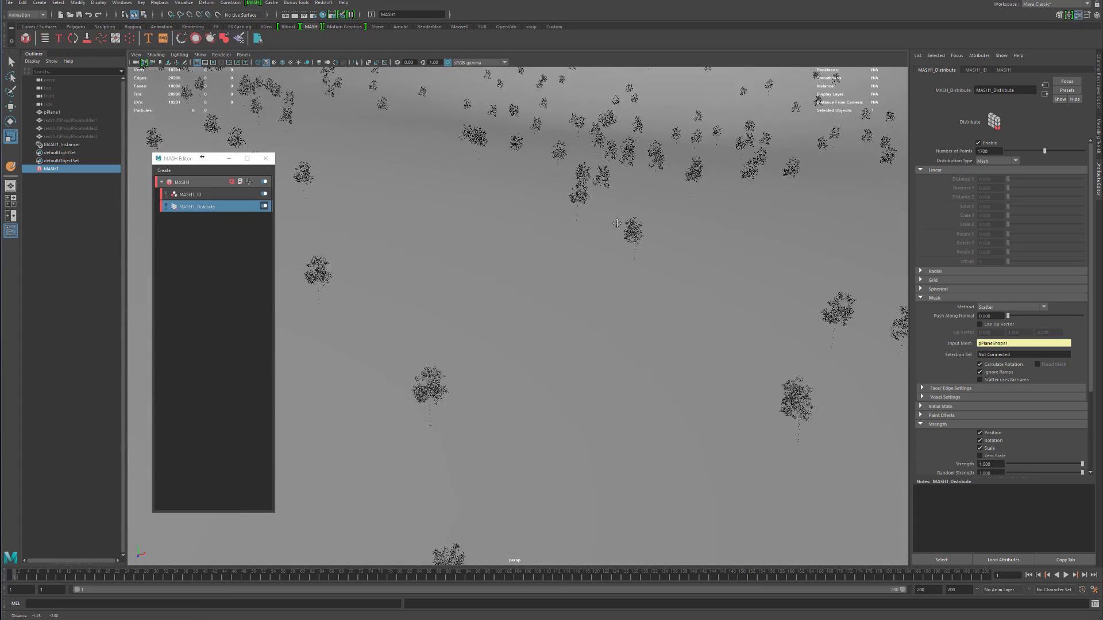
pyautogui.keyDown('alt'); pyautogui.moveTo(551, 193); pyautogui.dragTo(610, 190, button='right'); pyautogui.keyUp('alt')
pyautogui.keyDown('alt'); pyautogui.moveTo(611, 190); pyautogui.dragTo(587, 202); pyautogui.keyUp('alt')
pyautogui.moveTo(587, 201)
pyautogui.keyDown('alt'); pyautogui.mouseDown(button='right')
pyautogui.moveTo(639, 211)
pyautogui.moveTo(597, 210)
pyautogui.mouseUp(button='right'); pyautogui.keyUp('alt')
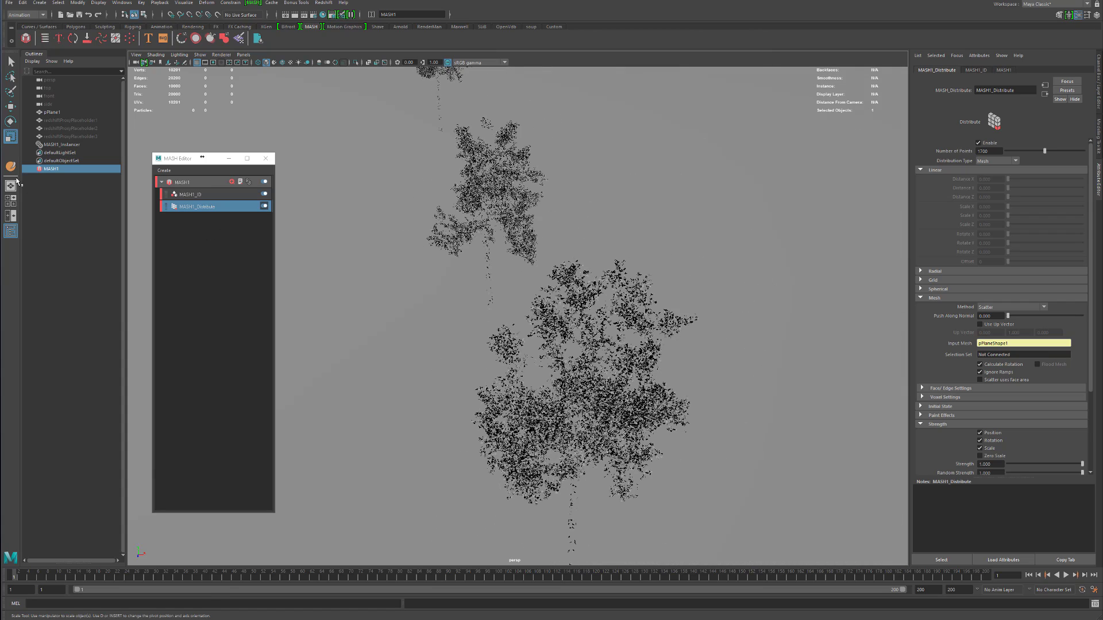
pyautogui.click(68, 145)
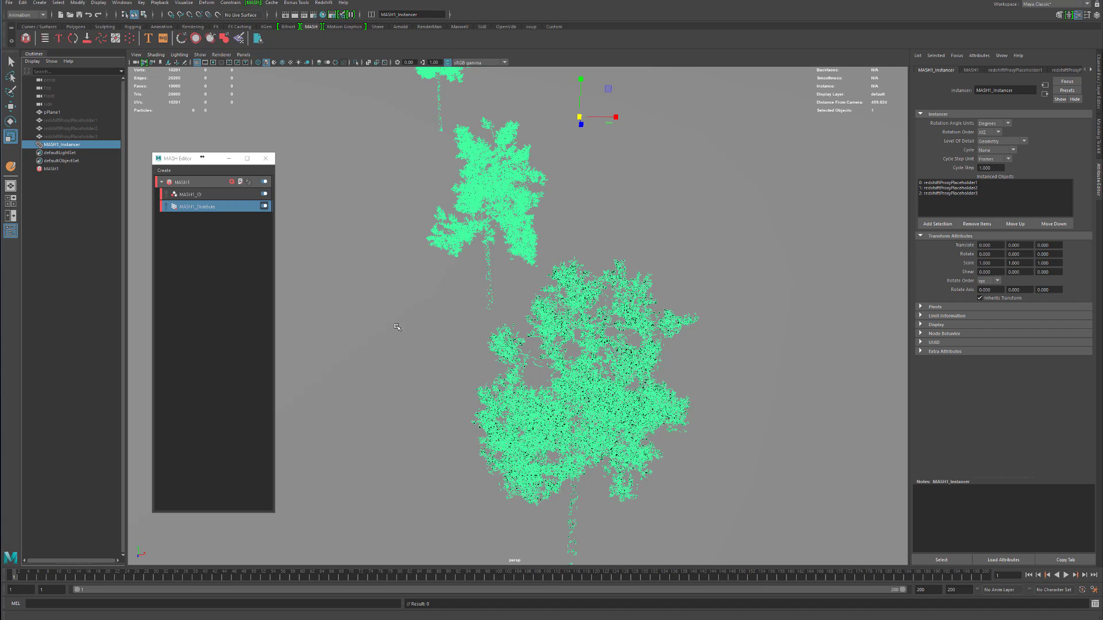
# Set the display mode of all three Redshift proxy placeholders to Bounding Box
pyautogui.click(64, 122)
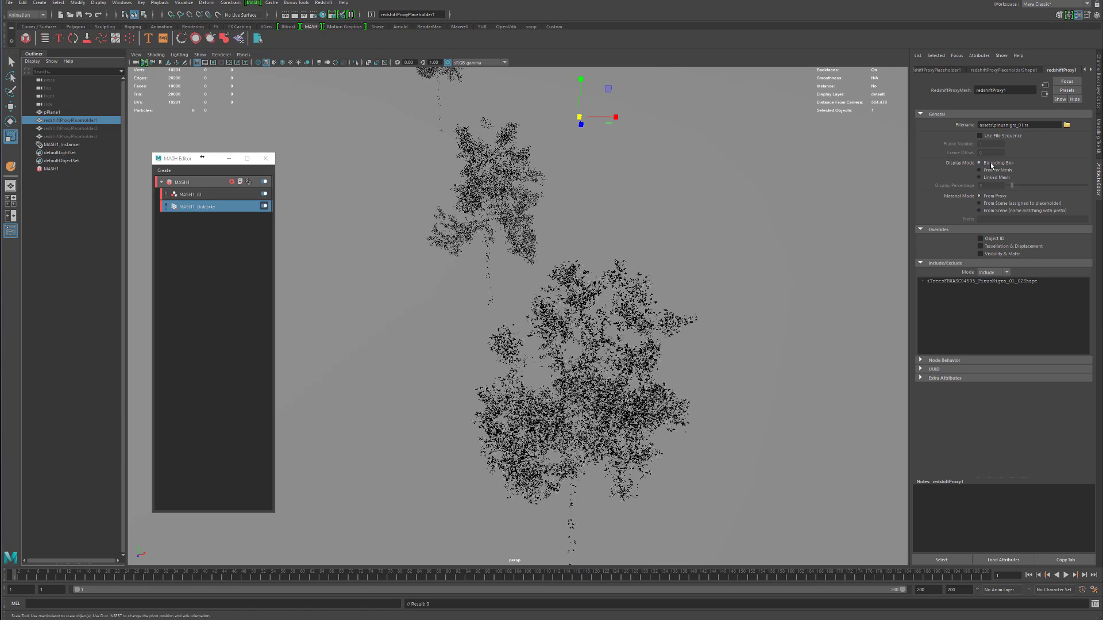
pyautogui.click(72, 128)
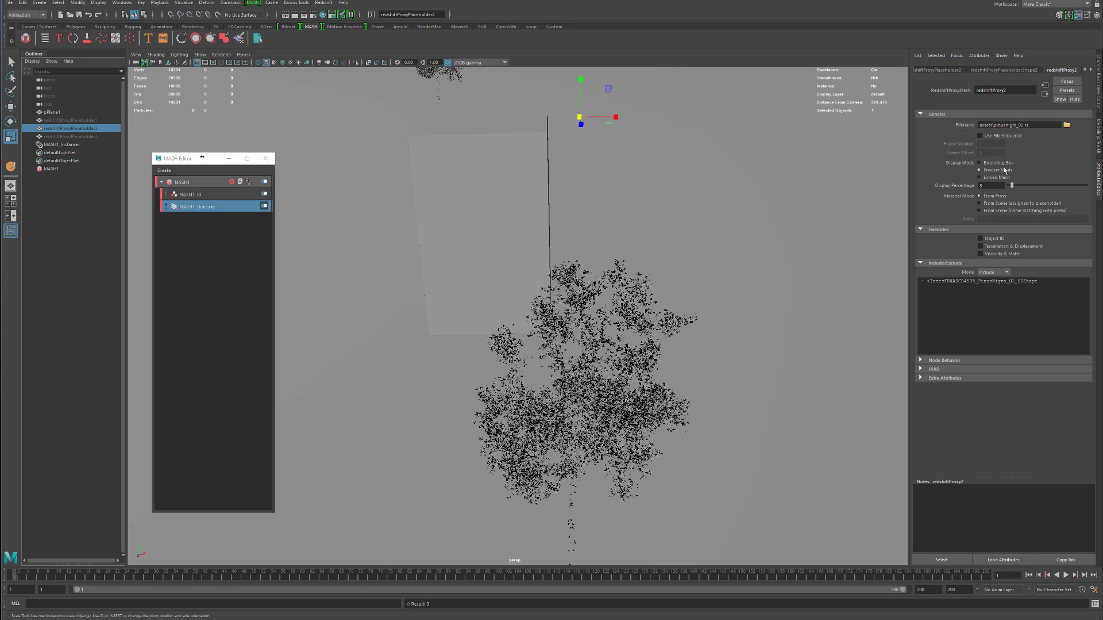
pyautogui.click(70, 136)
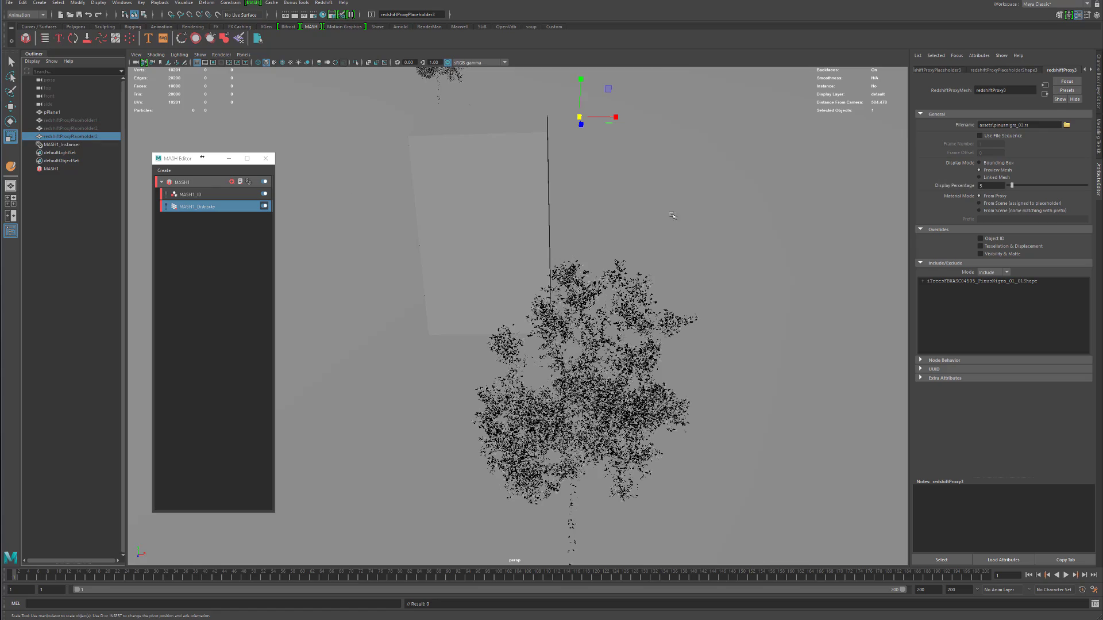
pyautogui.click(1000, 163)
pyautogui.keyDown('alt'); pyautogui.moveTo(655, 183); pyautogui.dragTo(506, 192, button='right'); pyautogui.keyUp('alt')
pyautogui.moveTo(624, 204)
pyautogui.keyDown('alt'); pyautogui.mouseDown()
pyautogui.moveTo(616, 185)
pyautogui.moveTo(612, 203)
pyautogui.moveTo(629, 223)
pyautogui.mouseUp(); pyautogui.keyUp('alt')
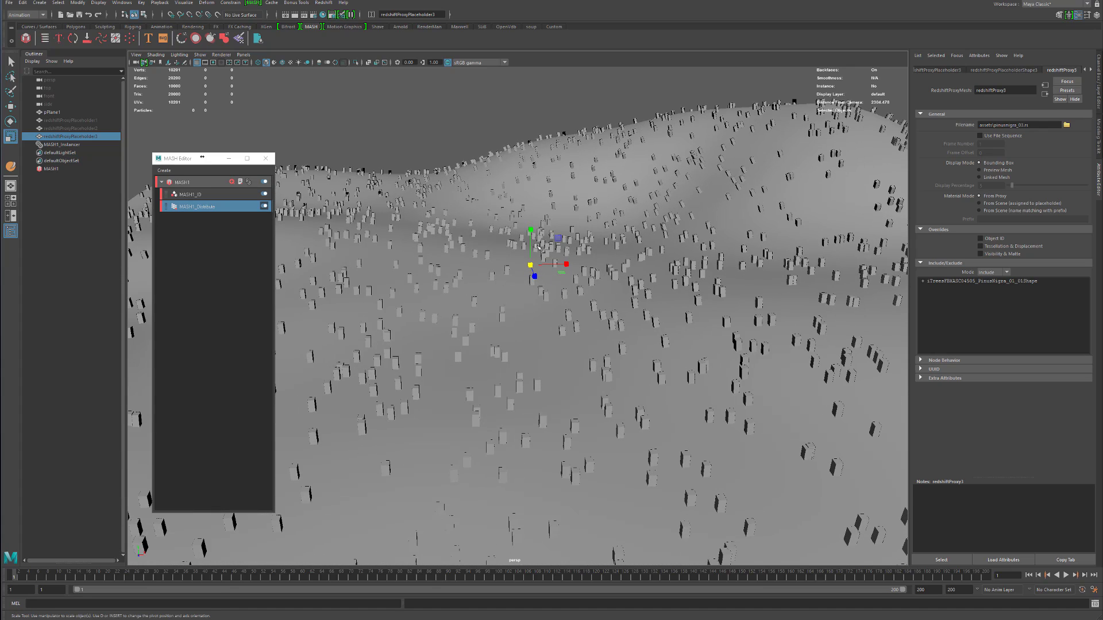
# Try the BoundingBoxes and BoundingBox levels of detail on MASH1_Instancer
pyautogui.click(64, 147)
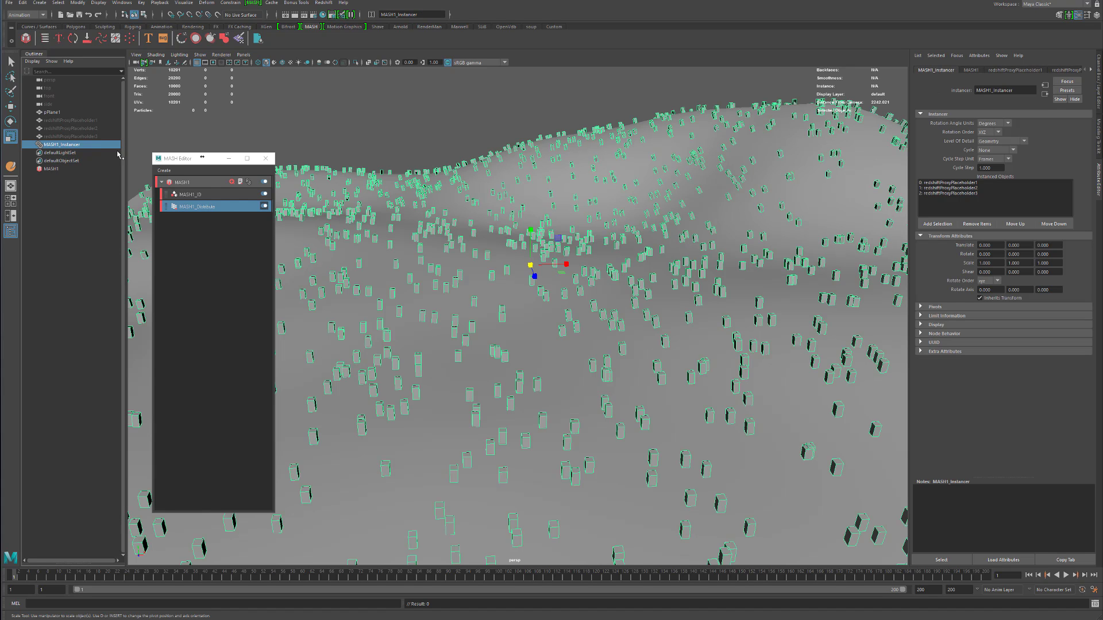
pyautogui.click(1003, 141)
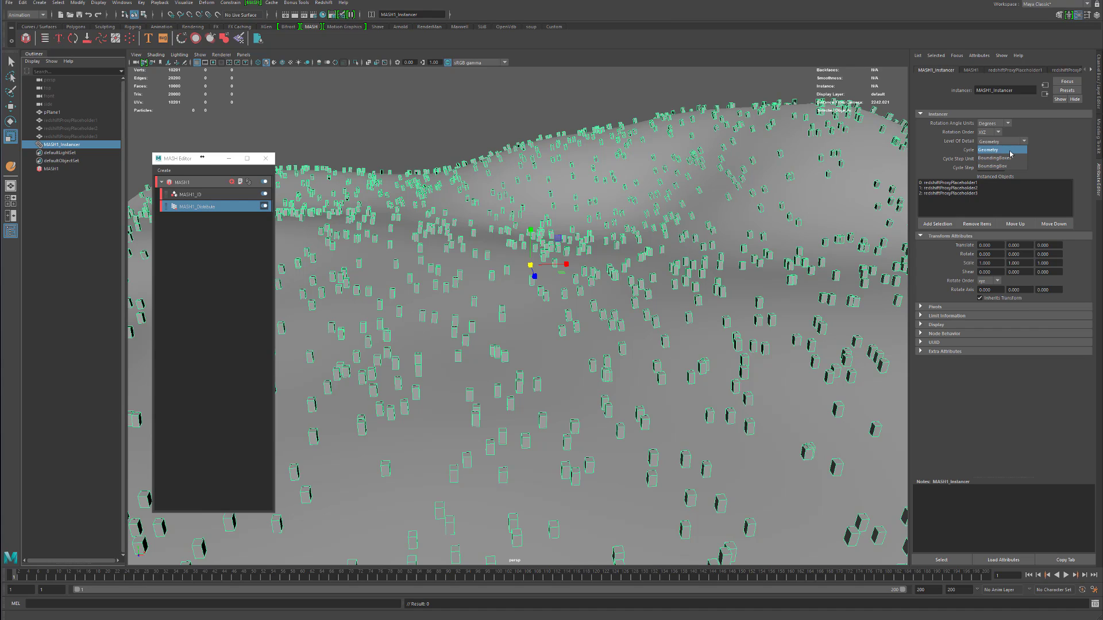
pyautogui.click(1004, 157)
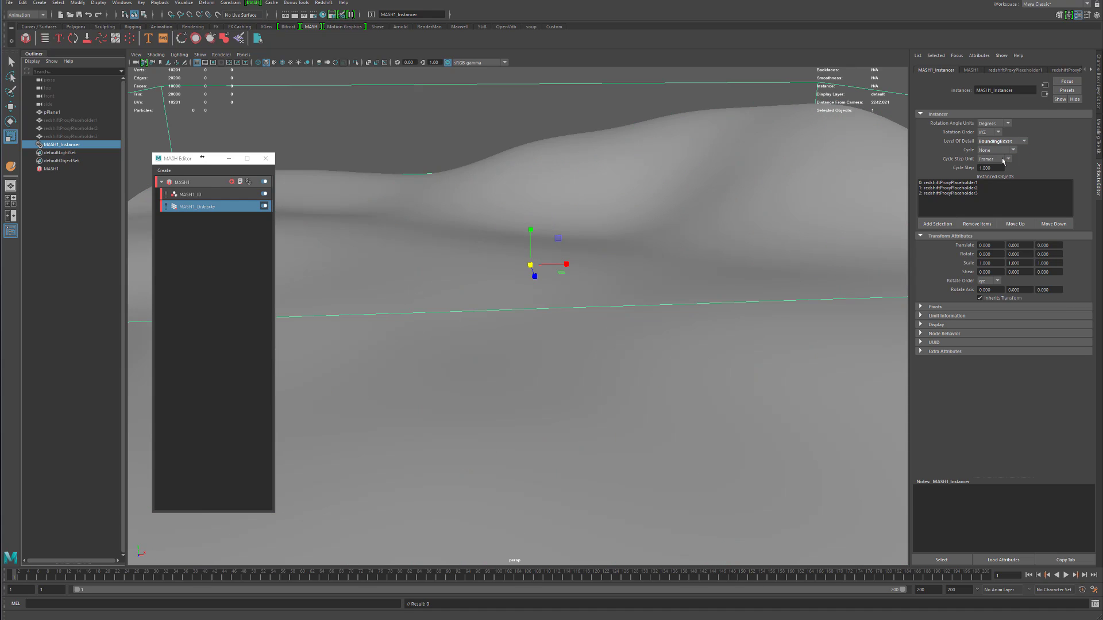
pyautogui.scroll(-3, 649, 195)
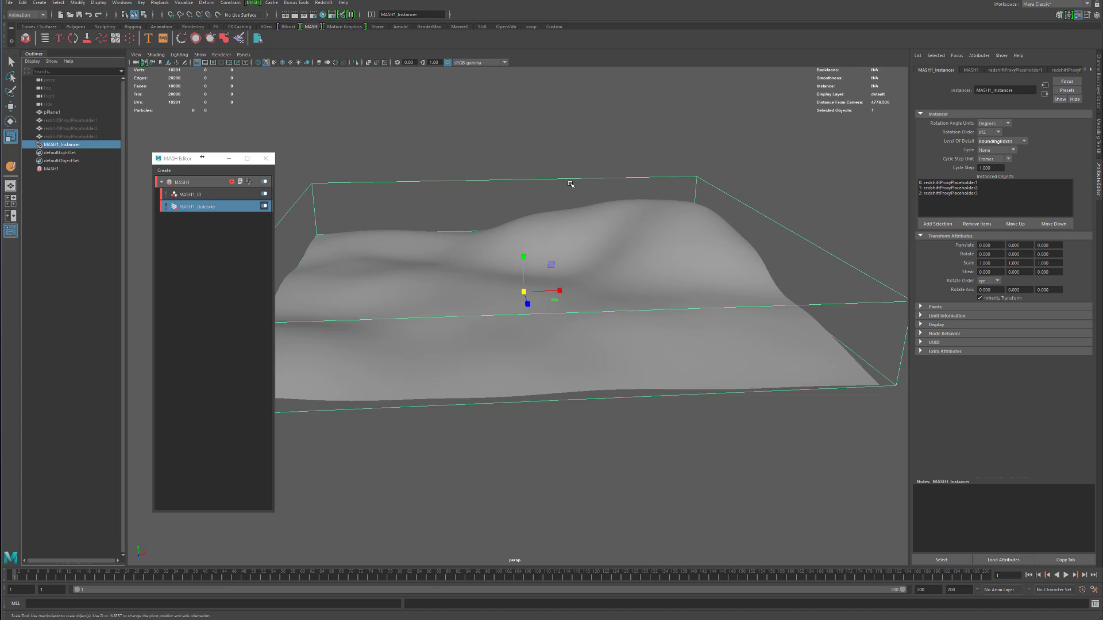
pyautogui.keyDown('alt'); pyautogui.moveTo(663, 186); pyautogui.dragTo(734, 219, button='middle'); pyautogui.keyUp('alt')
pyautogui.click(1000, 141)
pyautogui.click(995, 166)
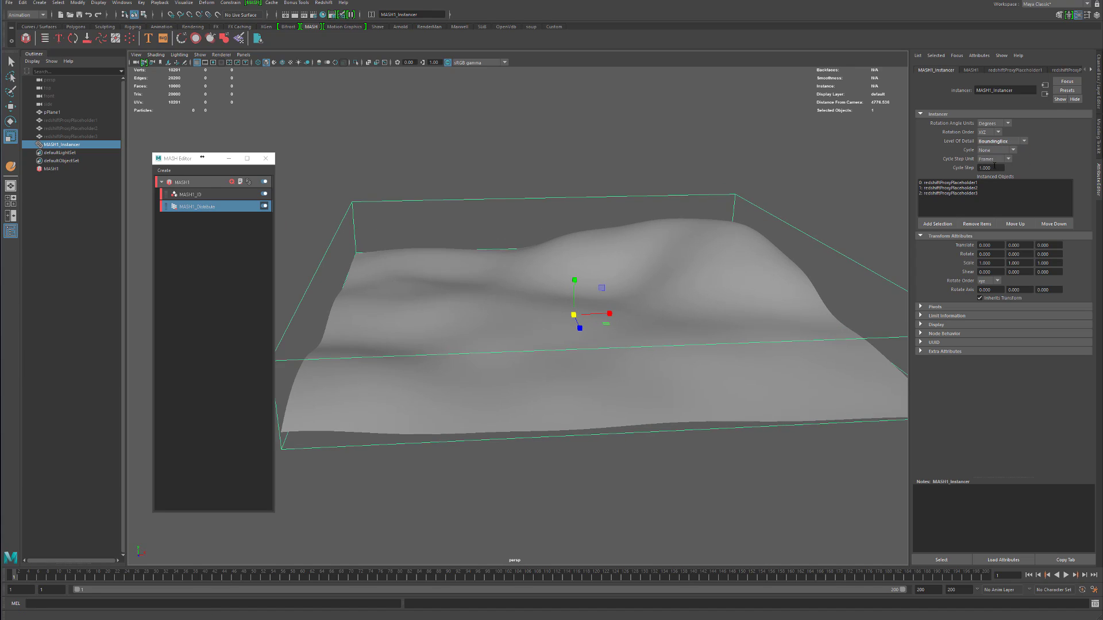
pyautogui.click(1020, 141)
pyautogui.click(996, 159)
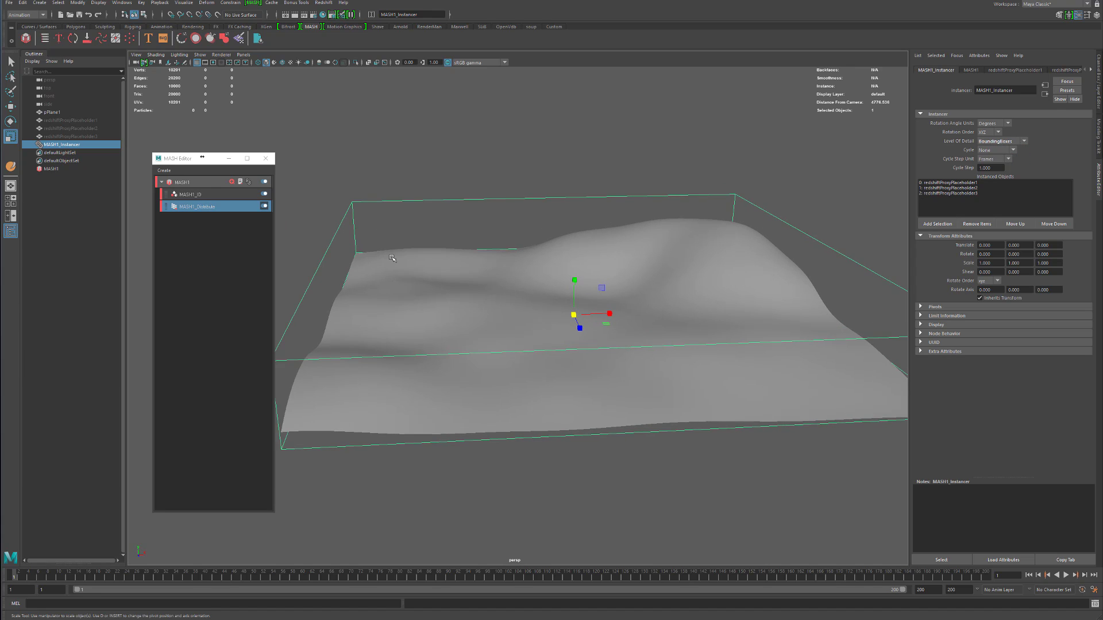
pyautogui.keyDown('alt'); pyautogui.moveTo(664, 244); pyautogui.dragTo(635, 248); pyautogui.keyUp('alt')
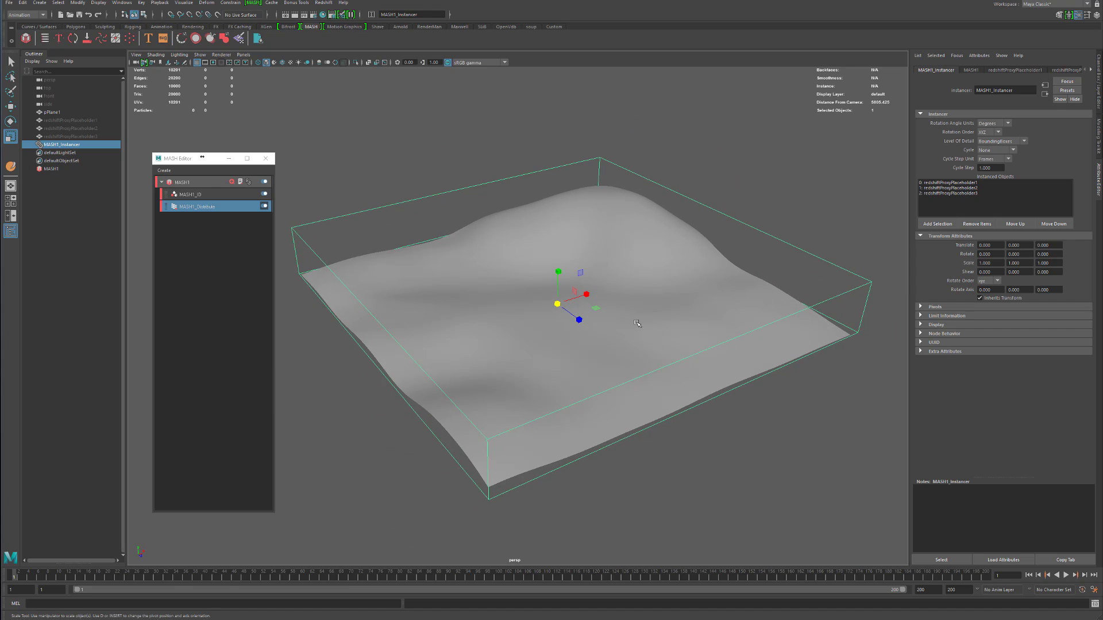
pyautogui.keyDown('alt'); pyautogui.moveTo(616, 318); pyautogui.dragTo(568, 310); pyautogui.keyUp('alt')
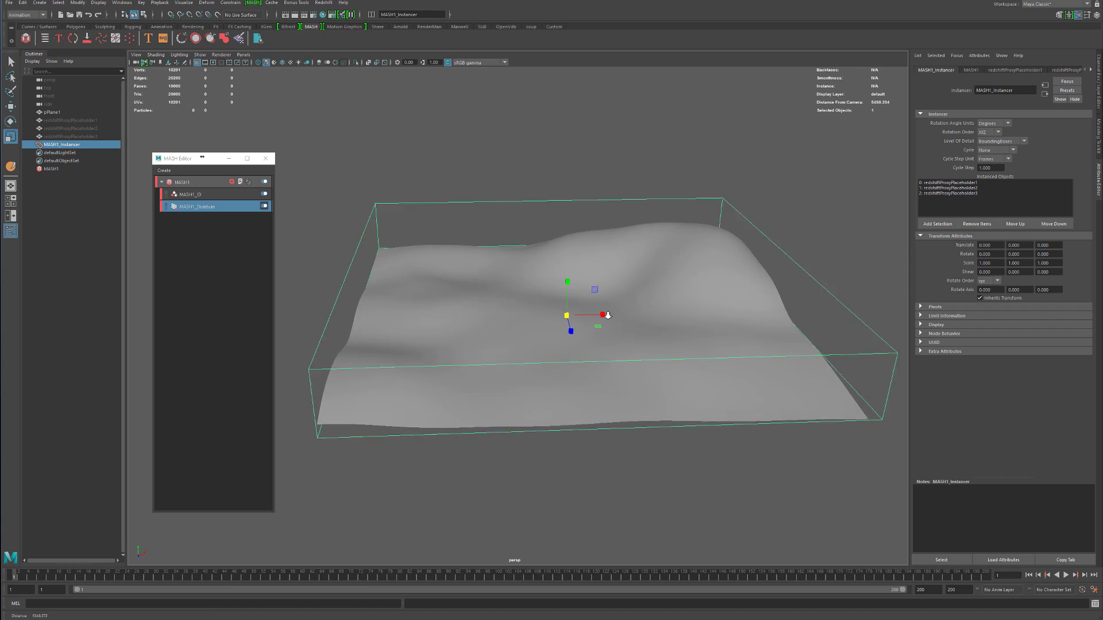
pyautogui.keyDown('alt'); pyautogui.moveTo(569, 310); pyautogui.dragTo(776, 291, button='right'); pyautogui.keyUp('alt')
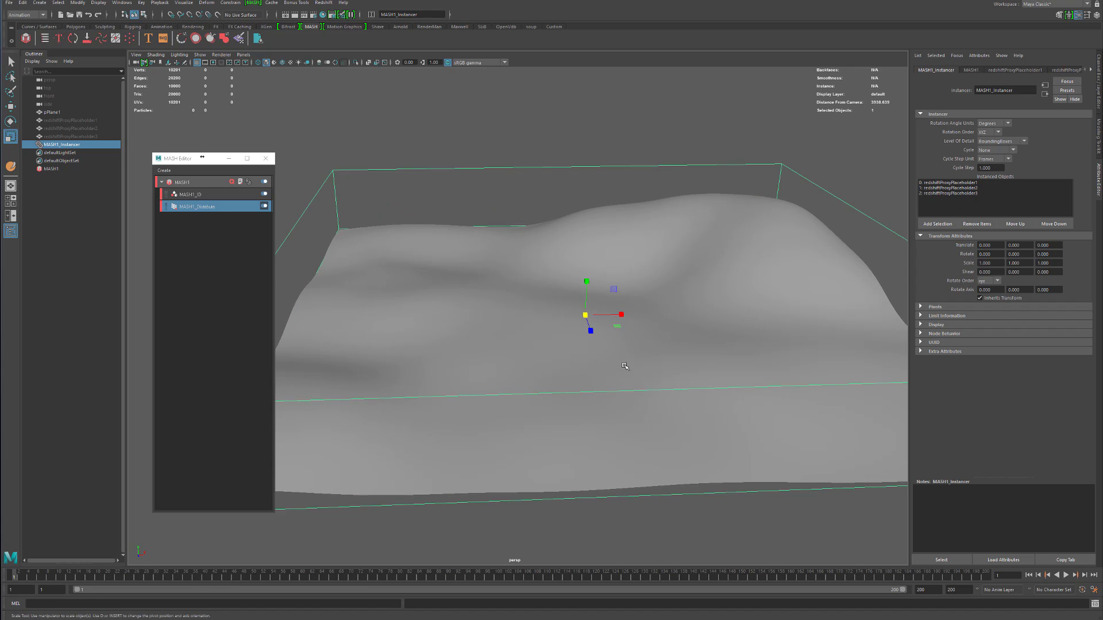
# Retry BoundingBoxes and return the Level of Detail of MASH1_Instancer to Geometry
pyautogui.click(1012, 141)
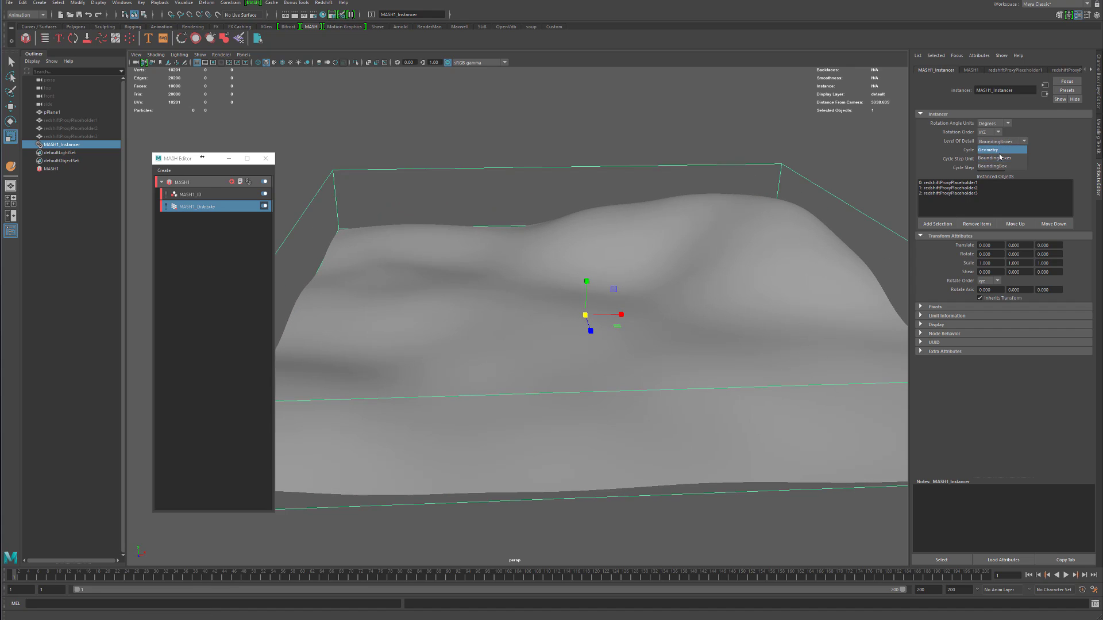
pyautogui.click(1001, 158)
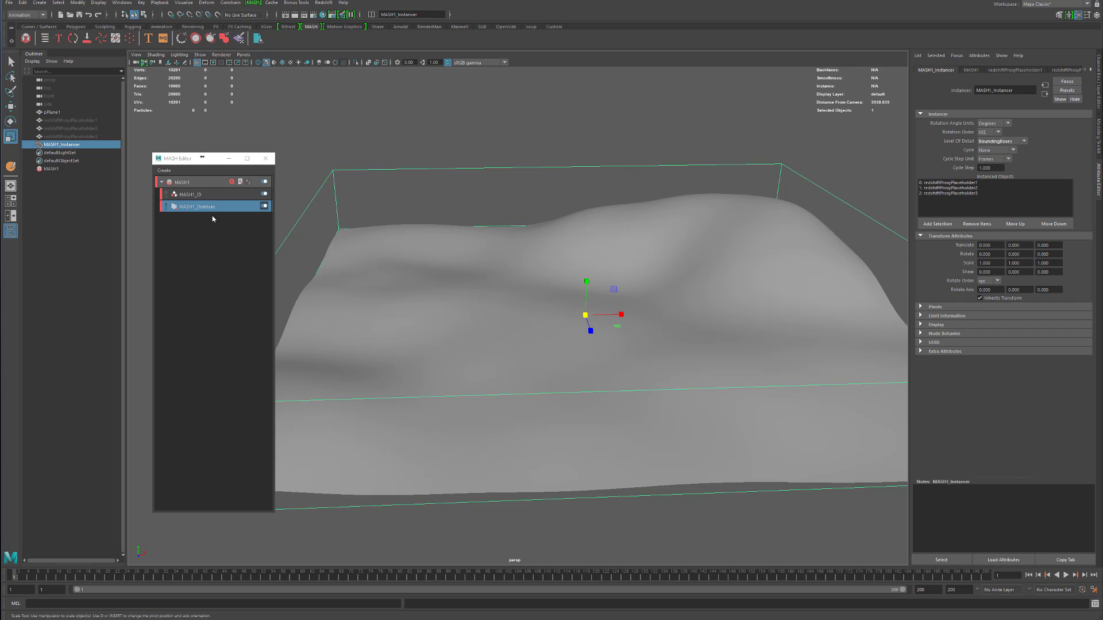
pyautogui.click(1014, 142)
pyautogui.click(1005, 144)
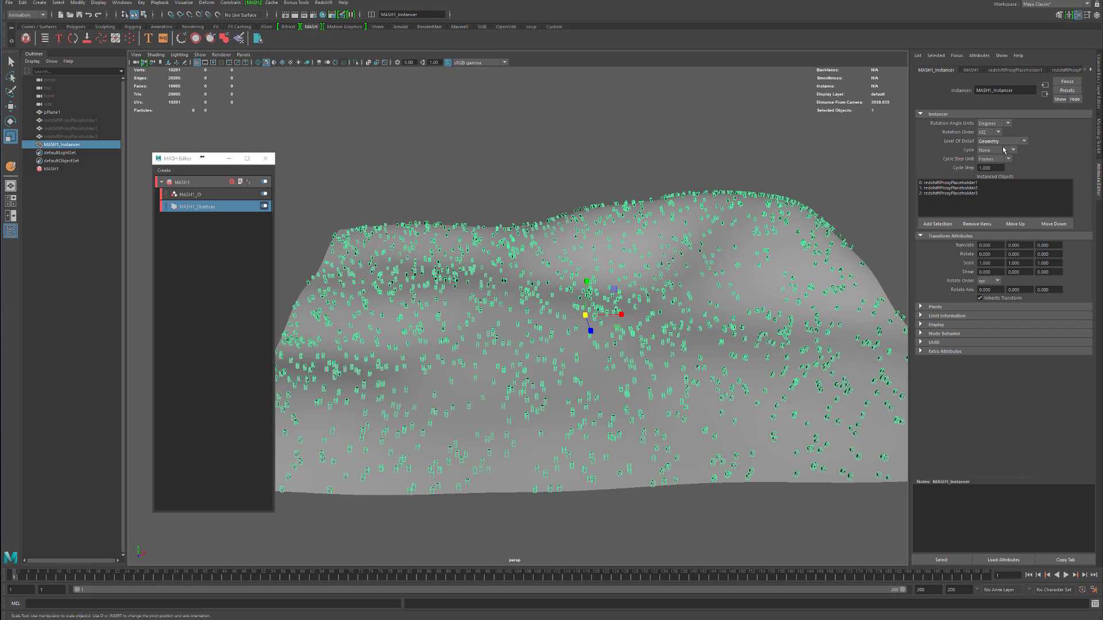
pyautogui.scroll(2, 653, 210)
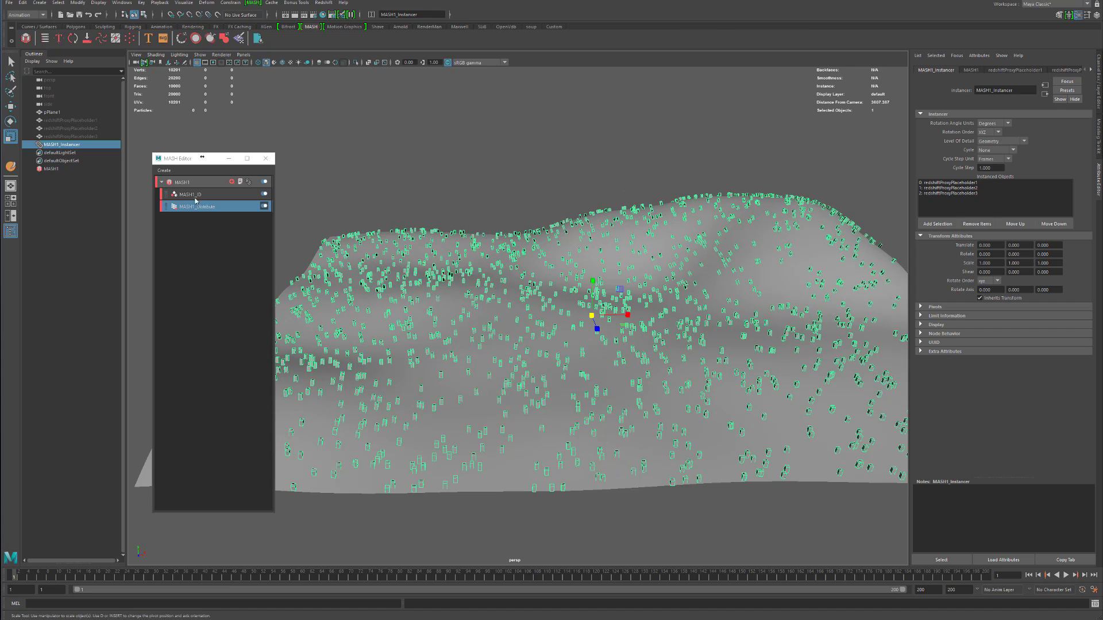
# Toggle Use Up Vector on and off in the Distribute node's Mesh settings and inspect the boxes' tilt on the slopes
pyautogui.click(199, 197)
pyautogui.click(200, 207)
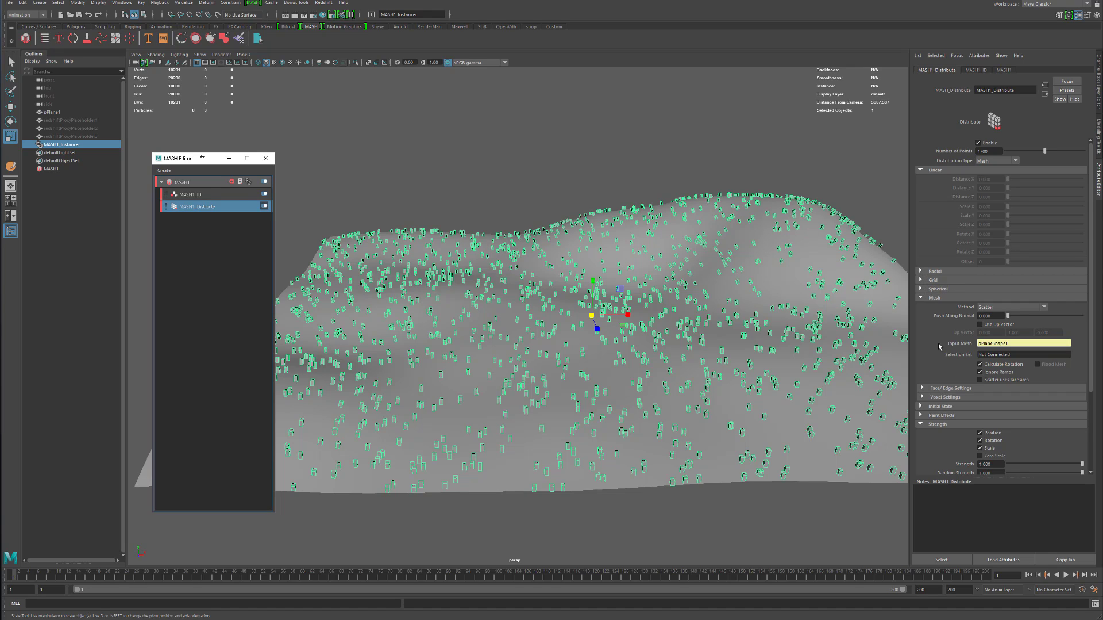
pyautogui.click(996, 324)
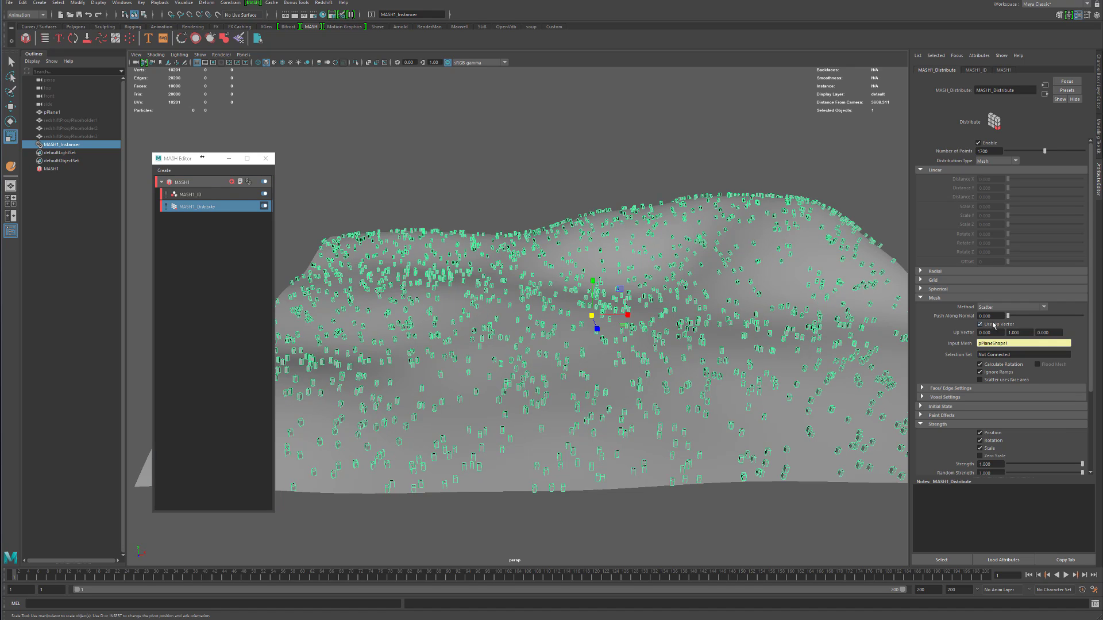
pyautogui.click(995, 325)
pyautogui.keyDown('alt'); pyautogui.moveTo(668, 292); pyautogui.dragTo(792, 295); pyautogui.keyUp('alt')
pyautogui.keyDown('alt'); pyautogui.moveTo(775, 291); pyautogui.dragTo(669, 312, button='middle'); pyautogui.keyUp('alt')
pyautogui.keyDown('alt'); pyautogui.moveTo(696, 311); pyautogui.dragTo(697, 306); pyautogui.keyUp('alt')
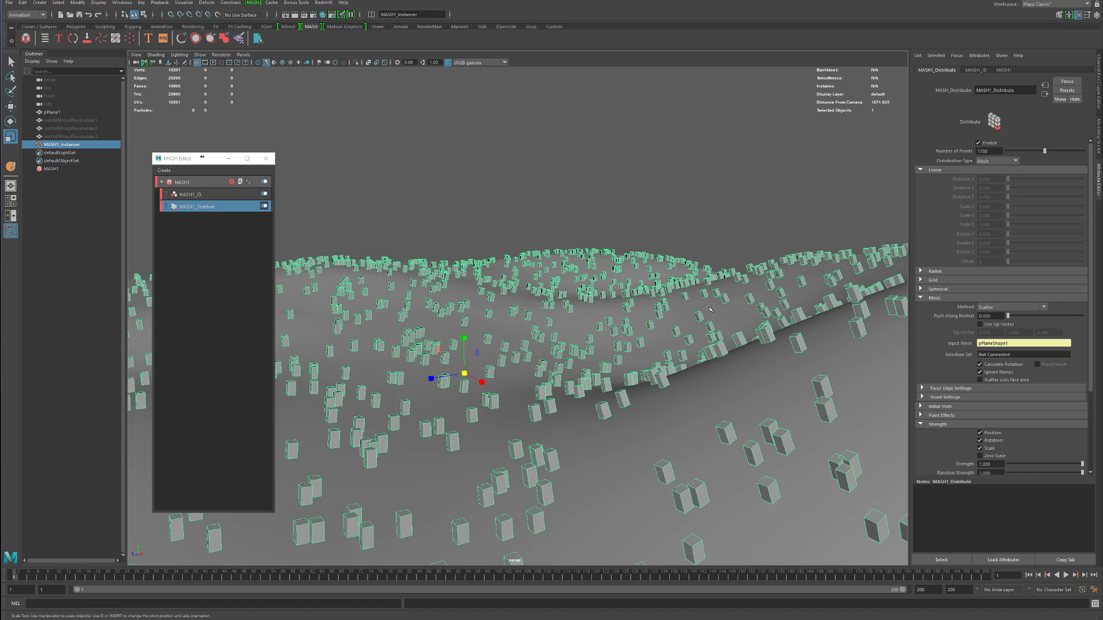
pyautogui.keyDown('alt'); pyautogui.moveTo(723, 307); pyautogui.dragTo(704, 310, button='middle'); pyautogui.keyUp('alt')
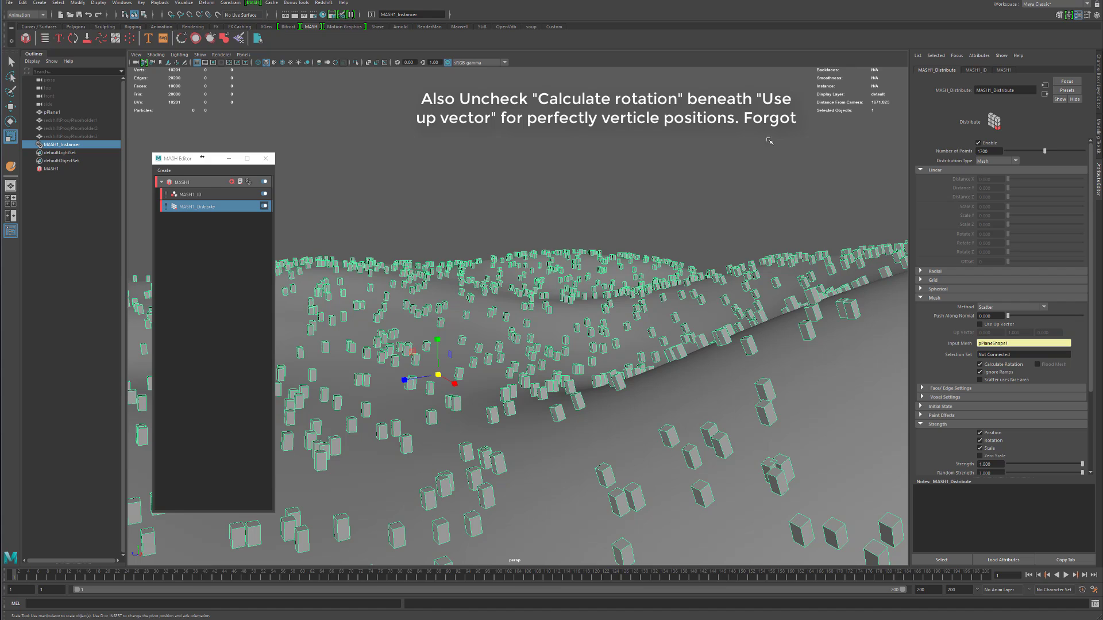
# Enable Use Up Vector on the MASH1_Distribute node and check the instances' orientation and the remaining Distribute settings
pyautogui.click(983, 324)
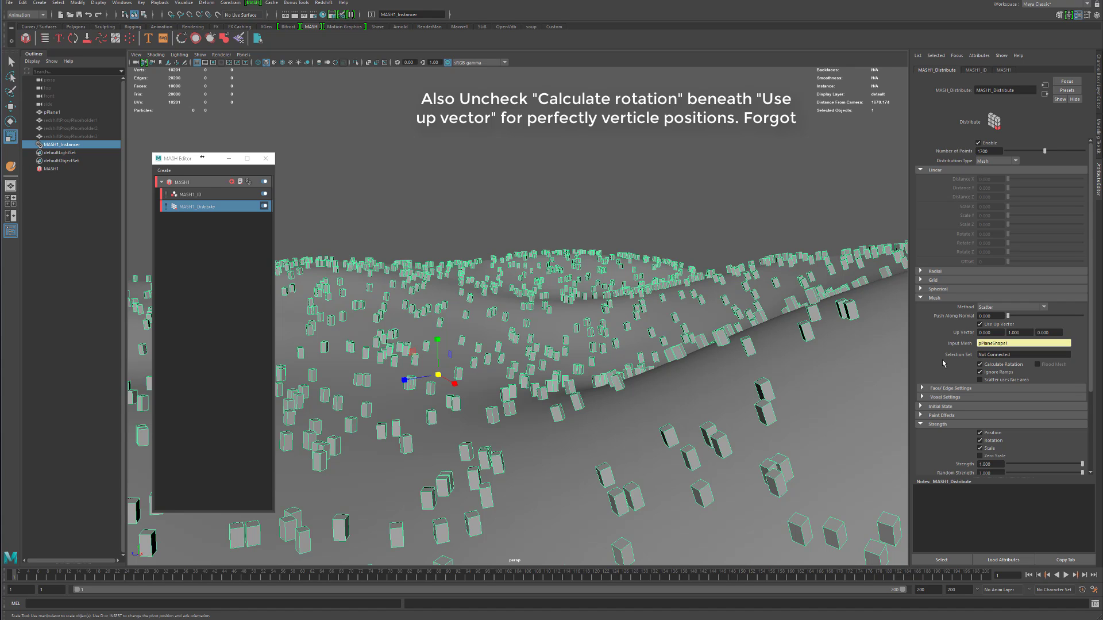
pyautogui.scroll(-3, 652, 401)
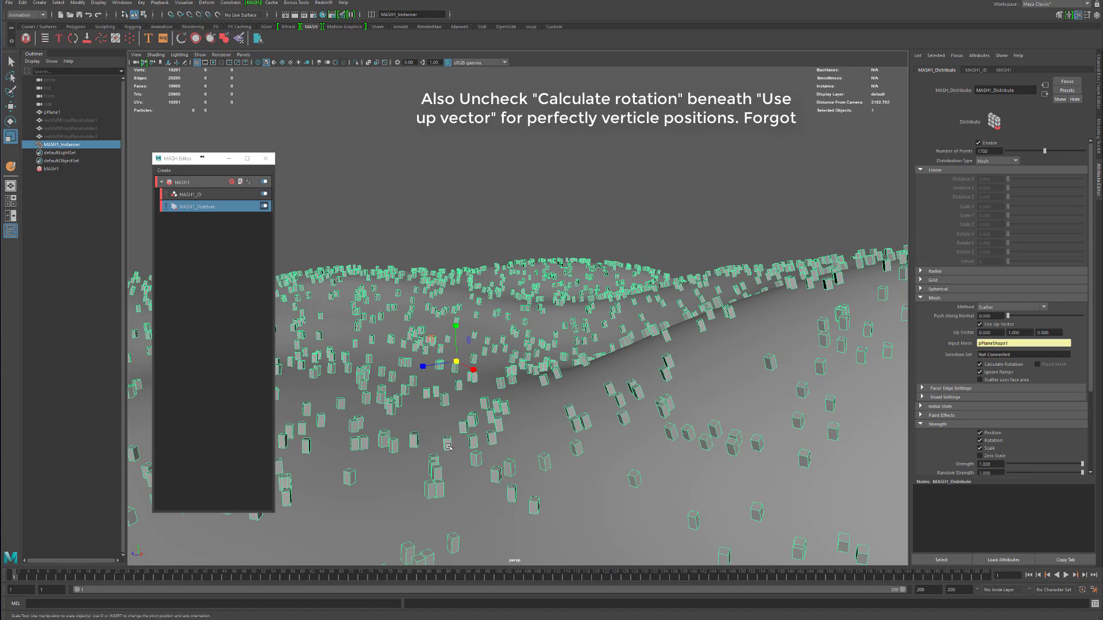
pyautogui.keyDown('alt'); pyautogui.moveTo(816, 315); pyautogui.dragTo(765, 266); pyautogui.keyUp('alt')
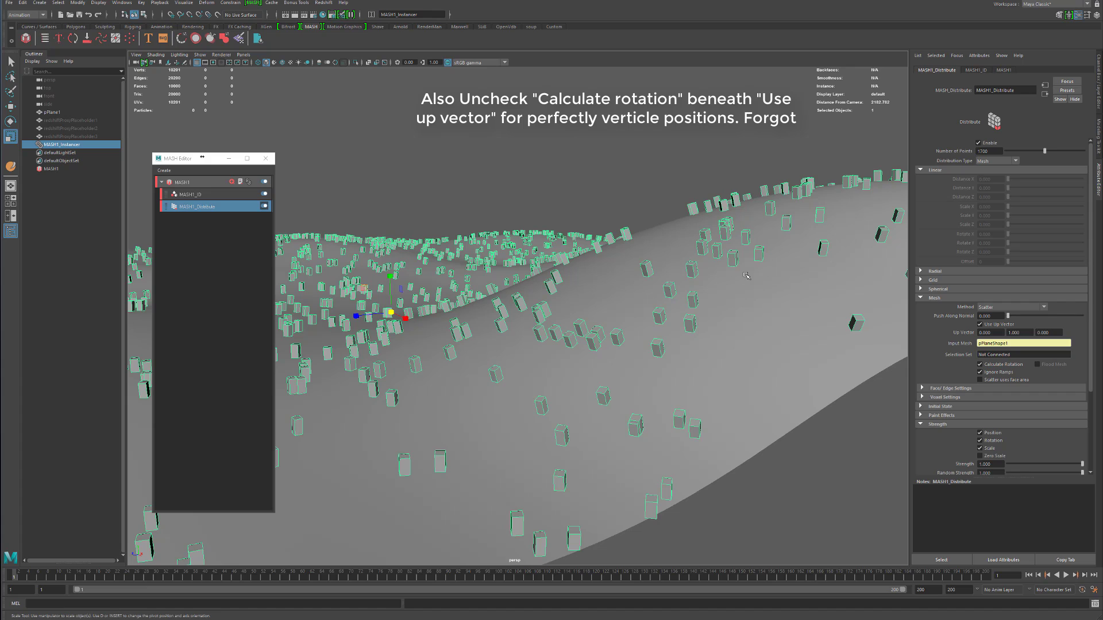
pyautogui.scroll(-3, 990, 389)
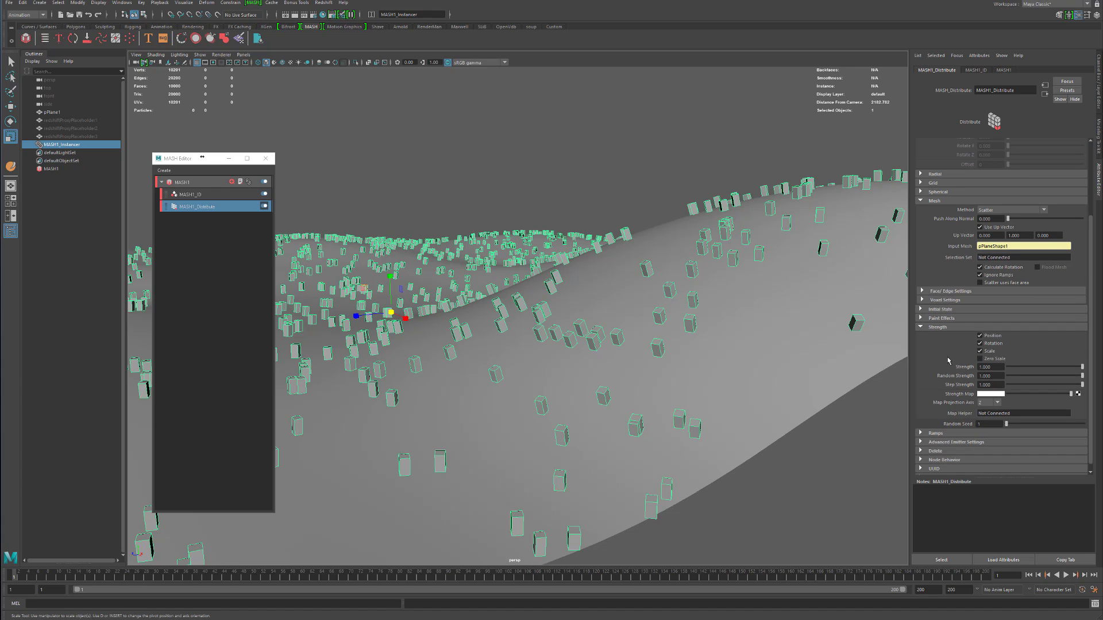
pyautogui.scroll(3, 960, 373)
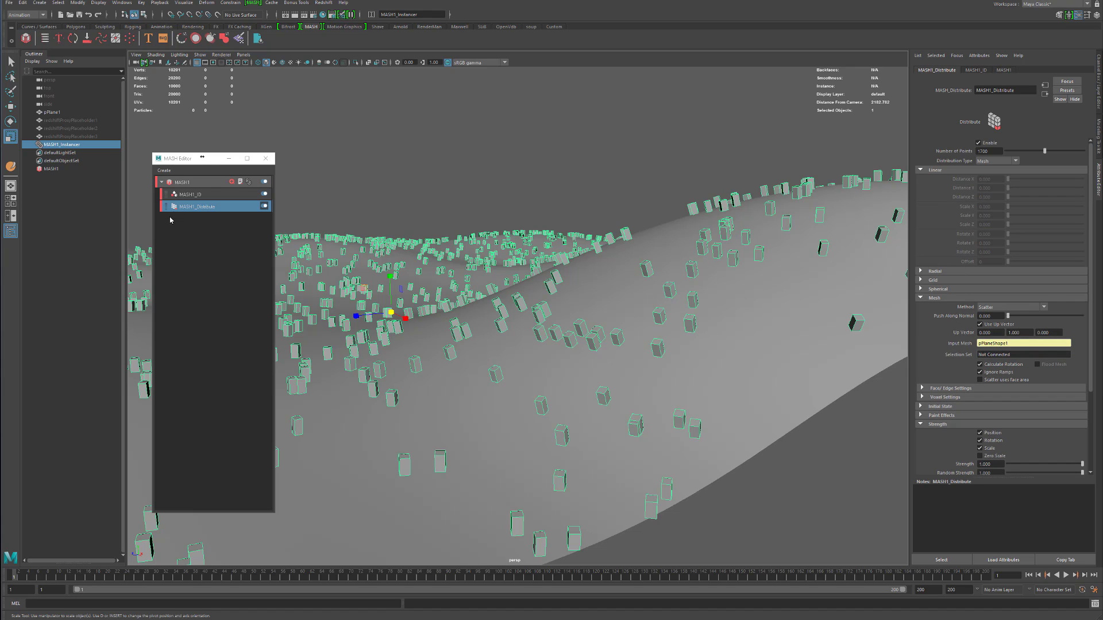
# Add a Random node to the MASH1 network
pyautogui.click(190, 182)
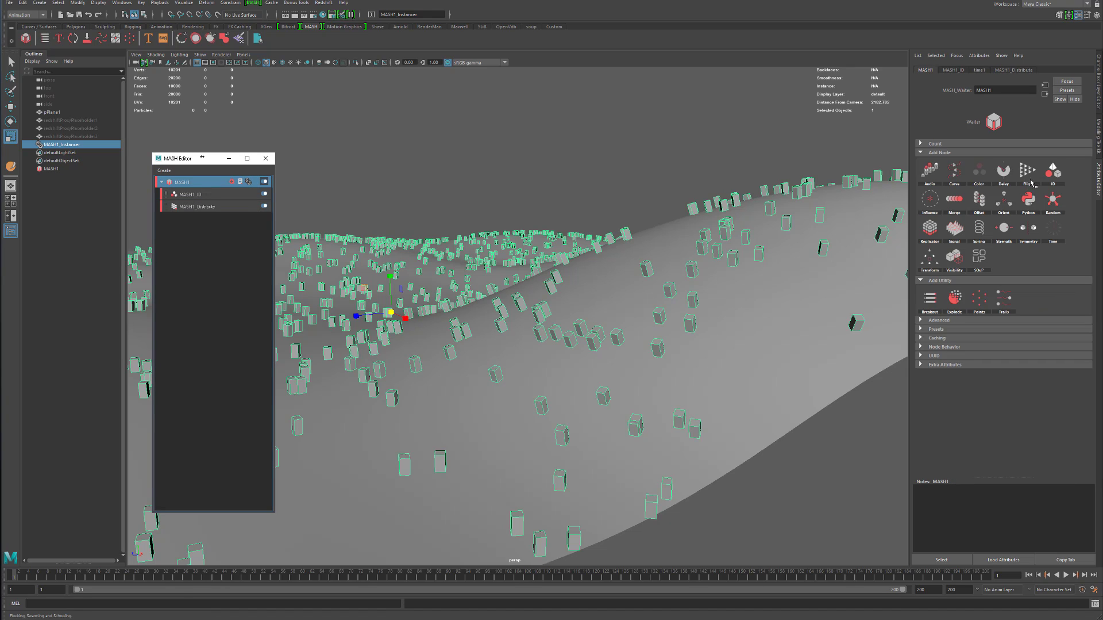
pyautogui.click(1054, 199)
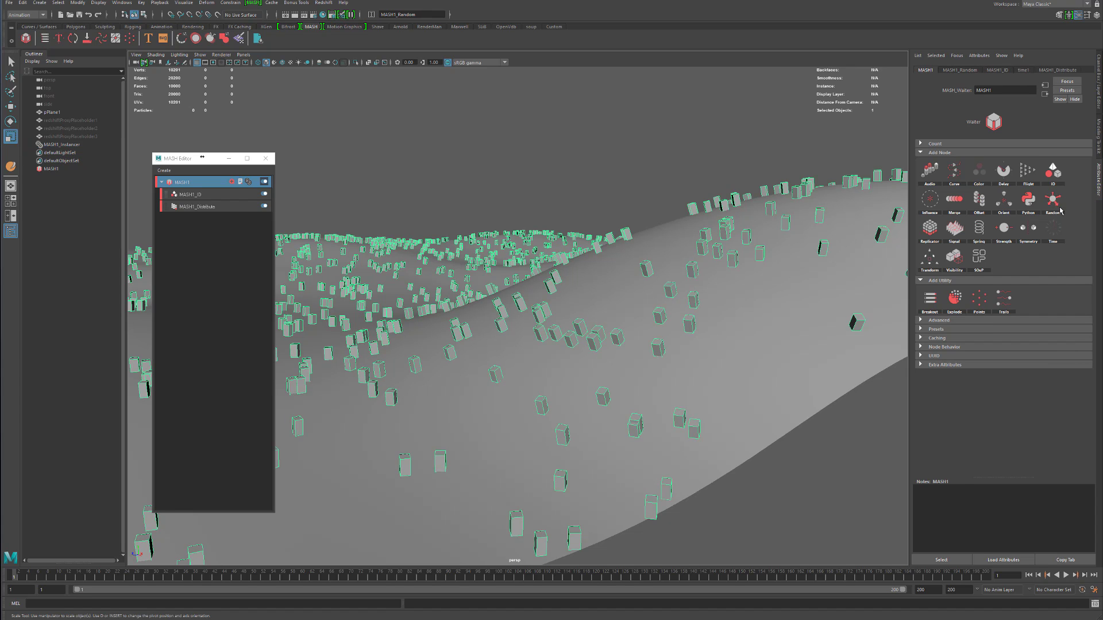
# On the MASH1_Random node, set Position X and Position Z to 0 and Rotation Y to 180
pyautogui.scroll(-10, 569, 207)
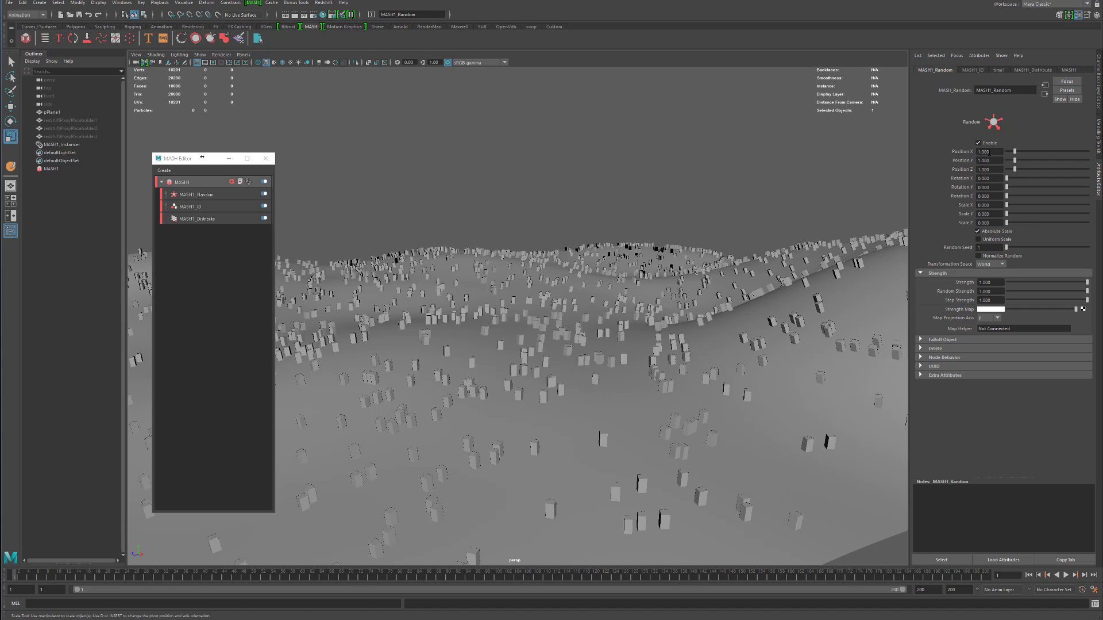
pyautogui.click(992, 151)
pyautogui.write('0')
pyautogui.press('Return')
pyautogui.moveTo(1010, 169); pyautogui.dragTo(1007, 169)
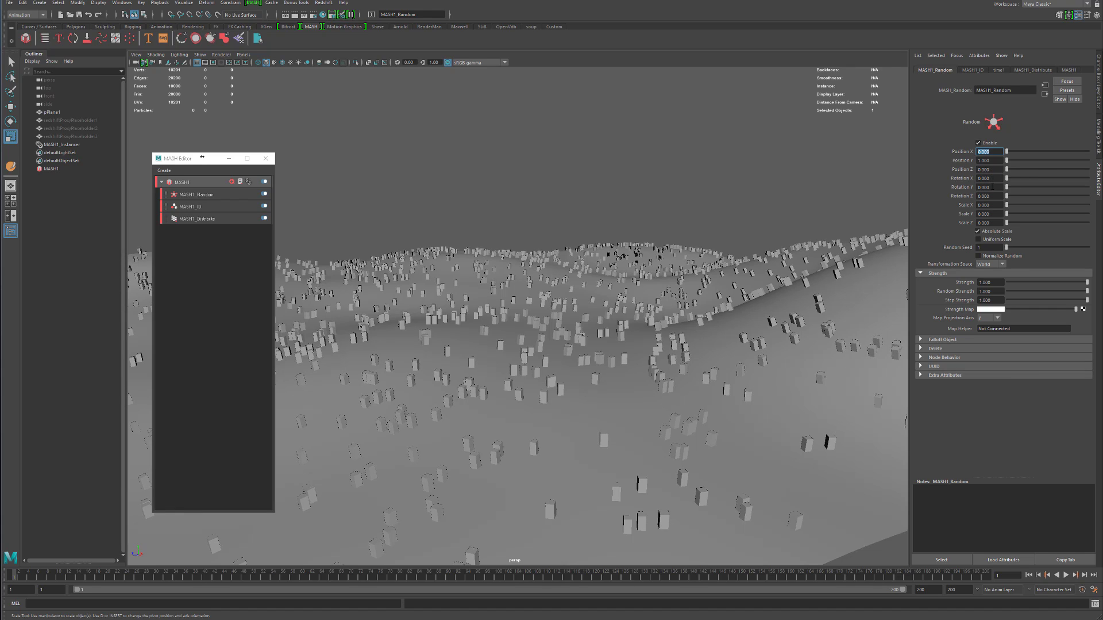
pyautogui.moveTo(1007, 186); pyautogui.dragTo(1095, 199)
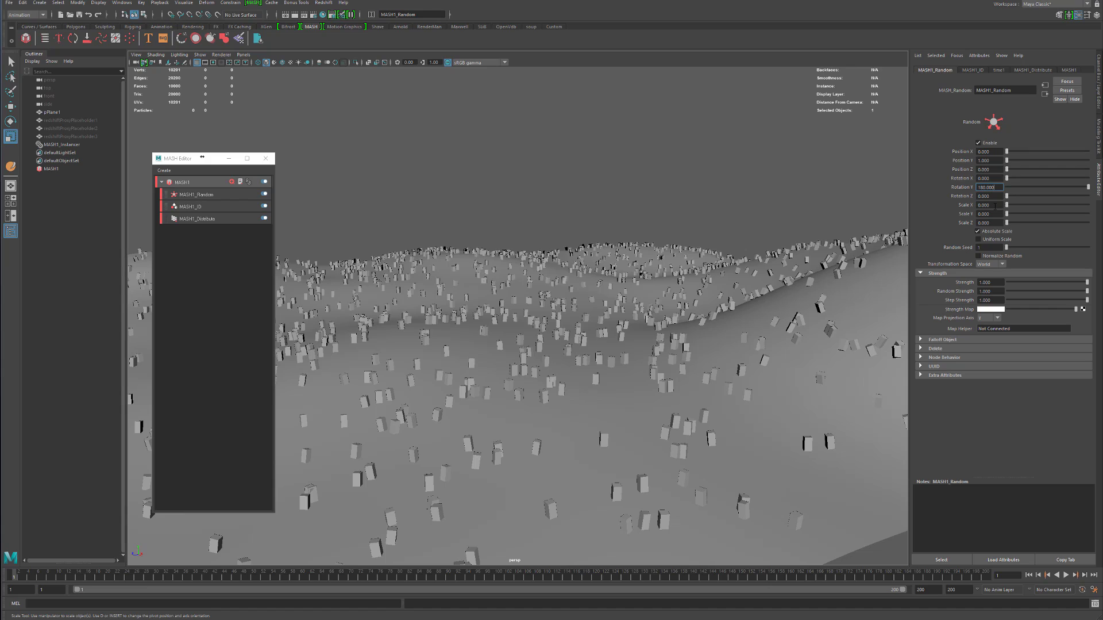
# Enable Uniform Scale on the Random node and set Scale X, Scale Y and Scale Z to 4
pyautogui.click(994, 205)
pyautogui.click(992, 240)
pyautogui.moveTo(1007, 214); pyautogui.dragTo(956, 215)
pyautogui.write('4')
pyautogui.press('Return')
pyautogui.write('4')
pyautogui.moveTo(999, 205); pyautogui.dragTo(963, 225)
pyautogui.press('Return')
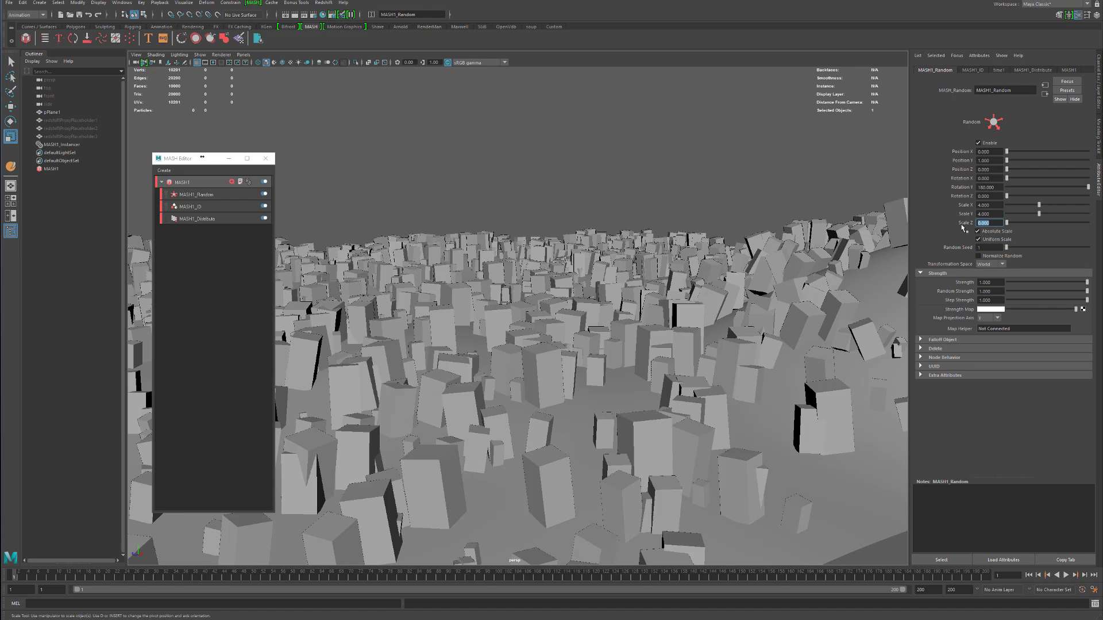
pyautogui.write('4')
pyautogui.press('Return')
pyautogui.scroll(-3, 585, 268)
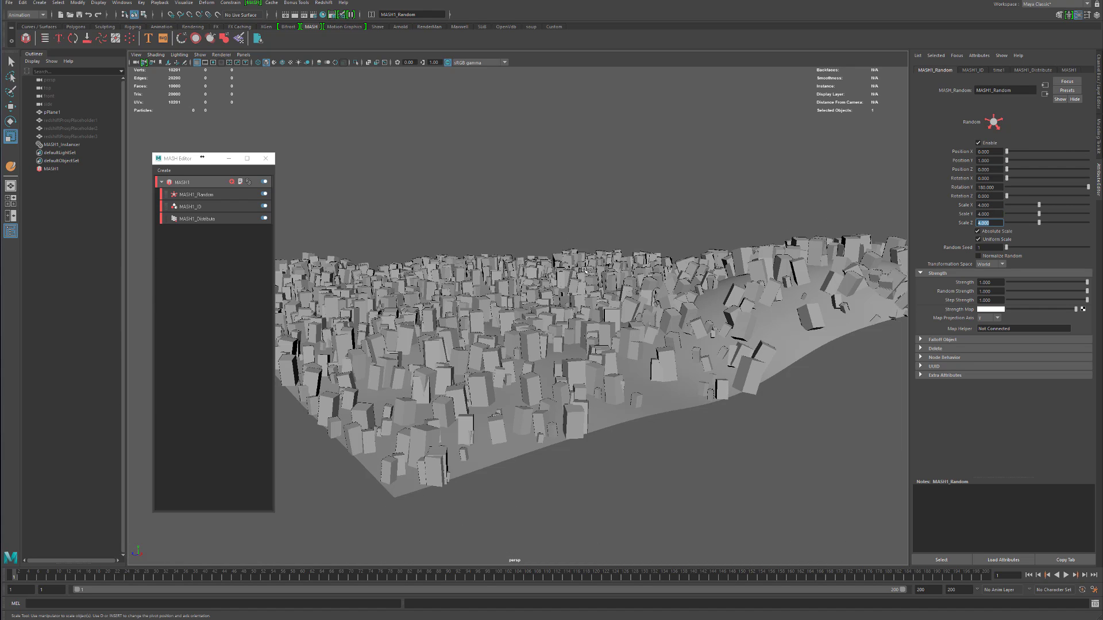
# Disable Uniform Scale and Absolute Scale on the Random node to compare the boxes, and re-enable both
pyautogui.keyDown('alt'); pyautogui.moveTo(621, 368); pyautogui.dragTo(612, 322); pyautogui.keyUp('alt')
pyautogui.keyDown('alt'); pyautogui.moveTo(633, 331); pyautogui.dragTo(567, 347, button='right'); pyautogui.keyUp('alt')
pyautogui.keyDown('alt'); pyautogui.moveTo(567, 348); pyautogui.dragTo(512, 371, button='middle'); pyautogui.keyUp('alt')
pyautogui.keyDown('alt'); pyautogui.moveTo(512, 370); pyautogui.dragTo(566, 362, button='right'); pyautogui.keyUp('alt')
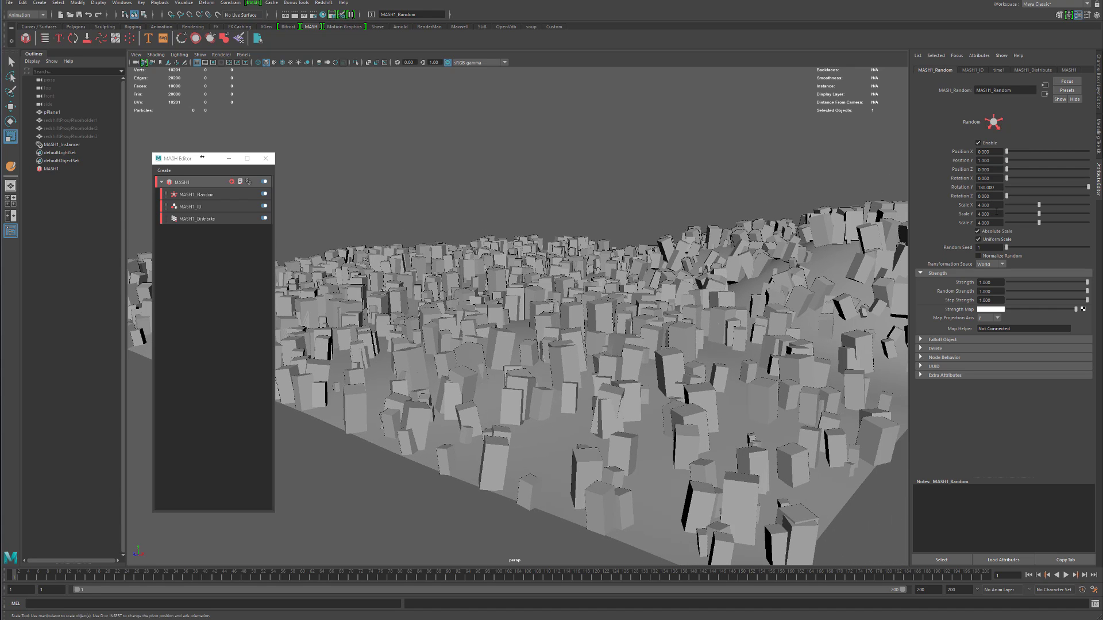
pyautogui.click(1003, 237)
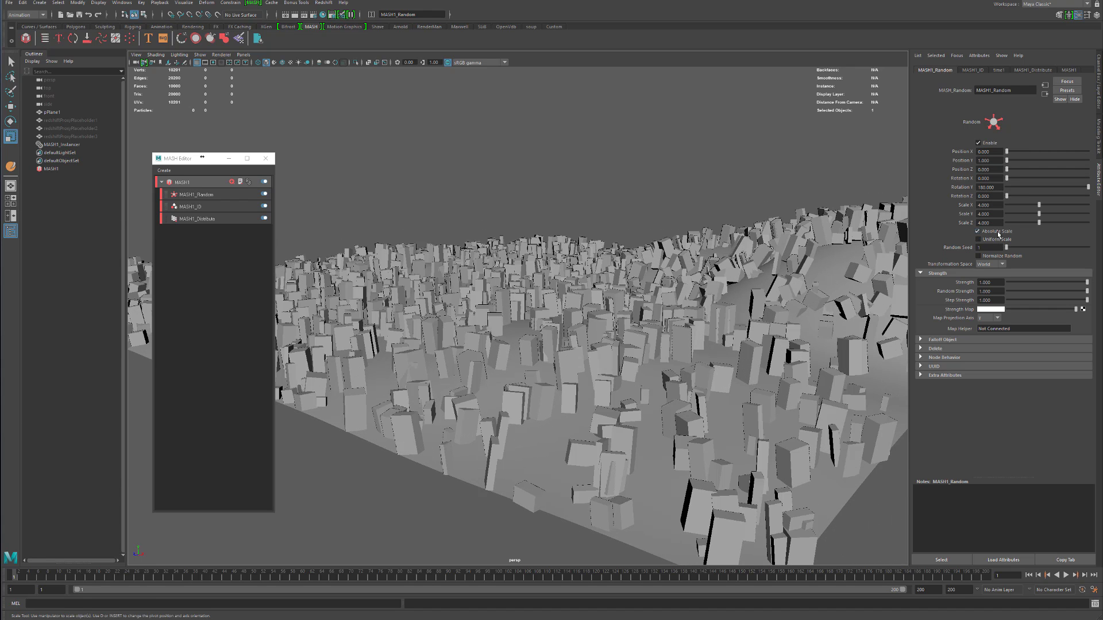
pyautogui.click(997, 231)
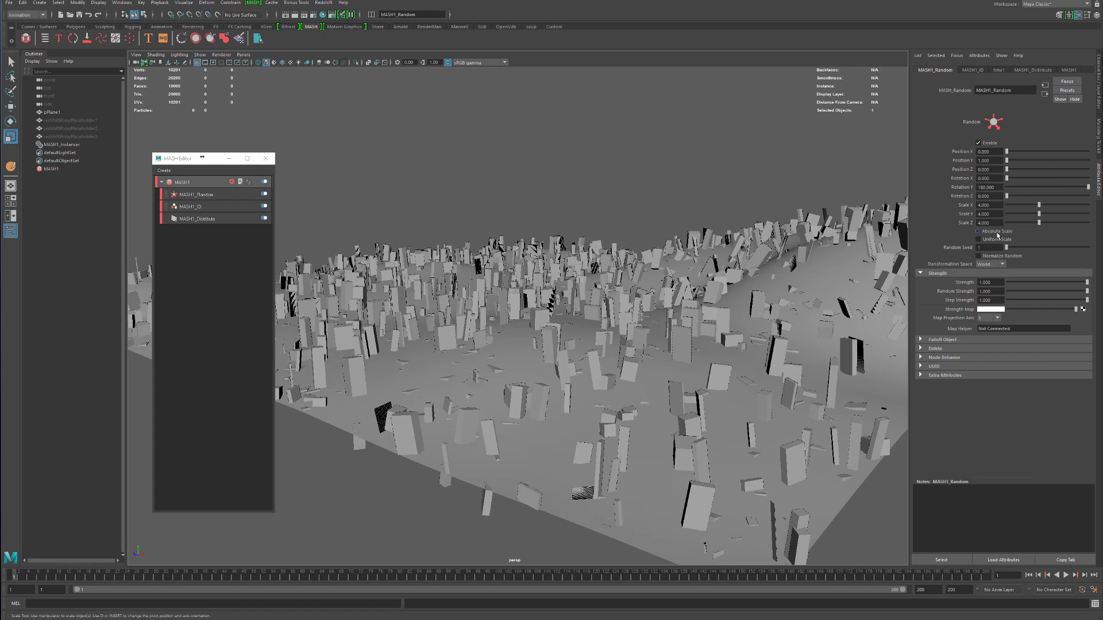
pyautogui.click(998, 236)
pyautogui.click(991, 230)
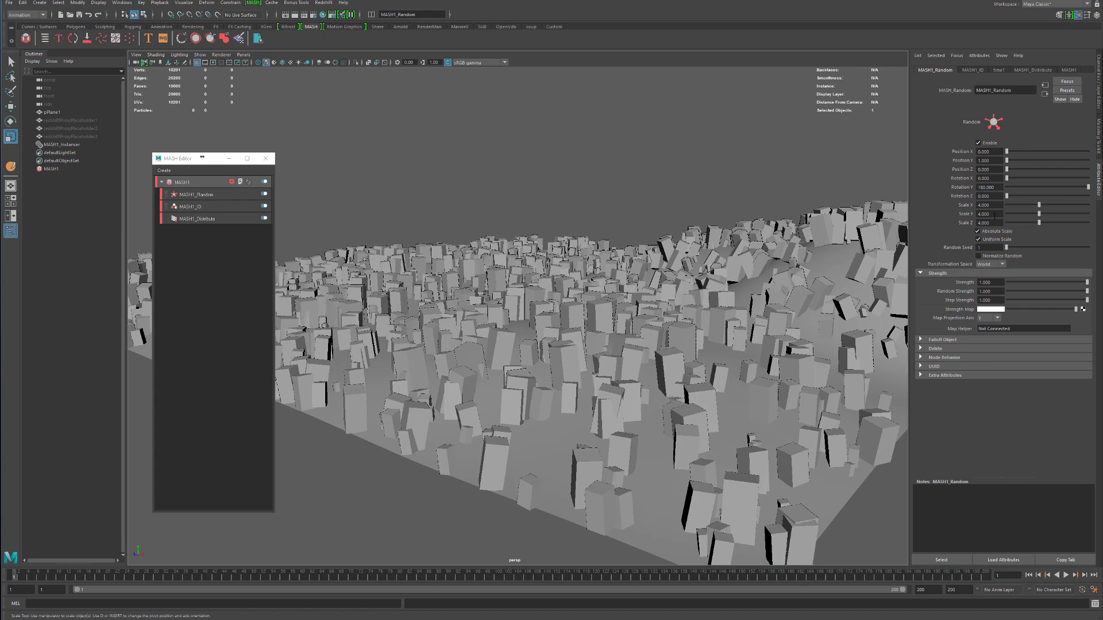
# Set the Random node's Scale X, Scale Y and Scale Z to 1 and inspect the scattered boxes across the terrain
pyautogui.click(994, 215)
pyautogui.write('1')
pyautogui.press('Return')
pyautogui.click(990, 205)
pyautogui.write('1')
pyautogui.press('Return')
pyautogui.click(984, 223)
pyautogui.write('1')
pyautogui.click(989, 213)
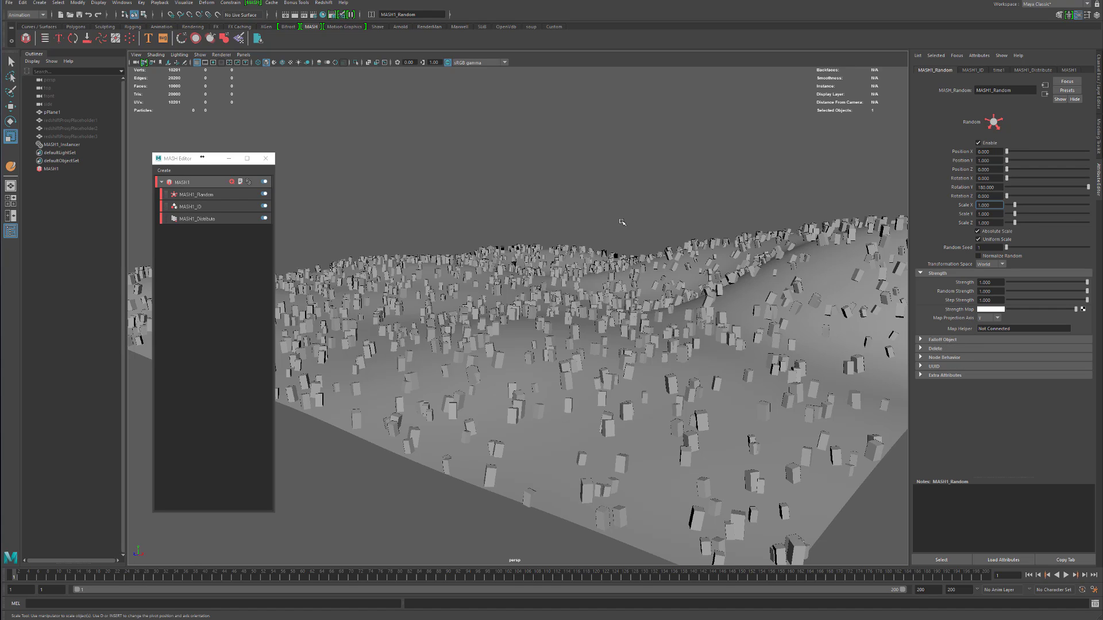
pyautogui.click(641, 182)
pyautogui.keyDown('alt'); pyautogui.moveTo(640, 182); pyautogui.dragTo(514, 245); pyautogui.keyUp('alt')
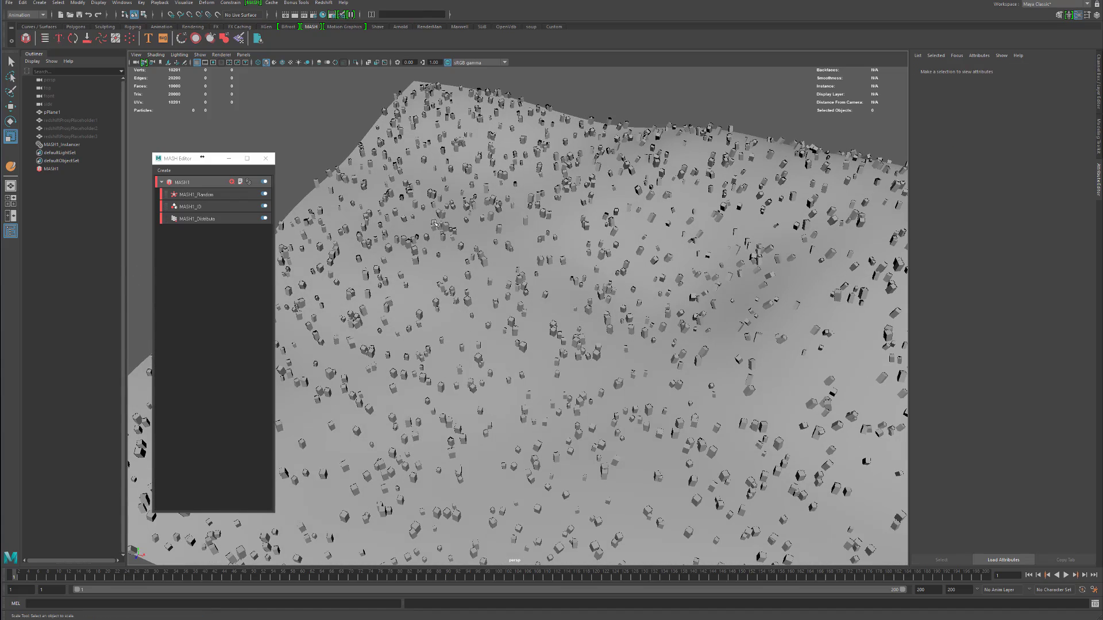
pyautogui.keyDown('alt'); pyautogui.moveTo(647, 304); pyautogui.dragTo(639, 273); pyautogui.keyUp('alt')
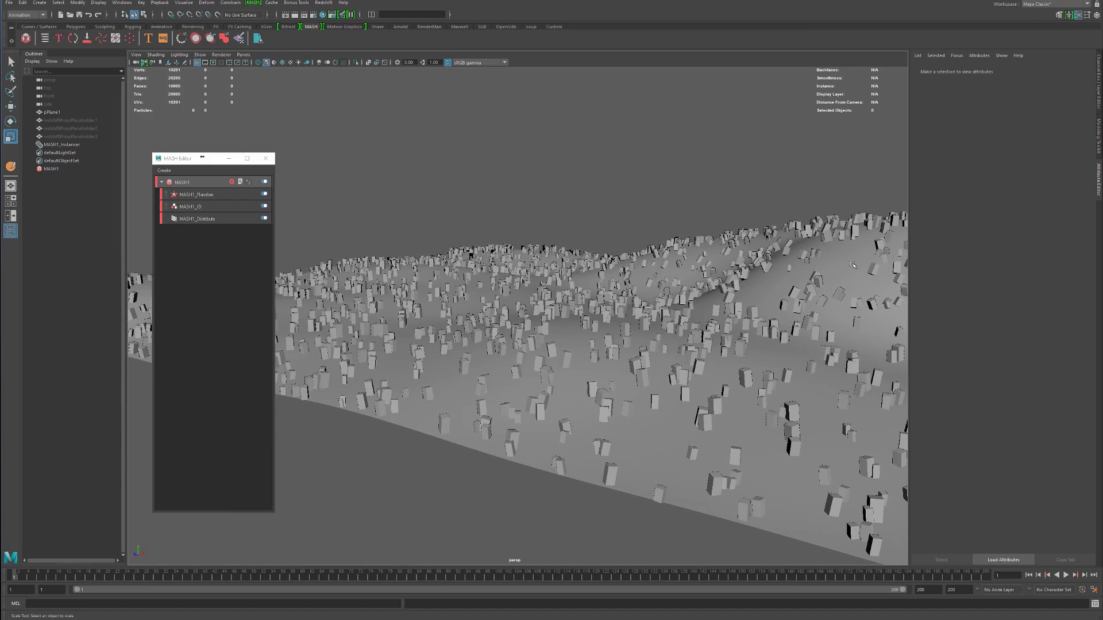
# Try an Up Vector X value of 1 in the Distribute node's Mesh settings and return it to 0
pyautogui.click(220, 194)
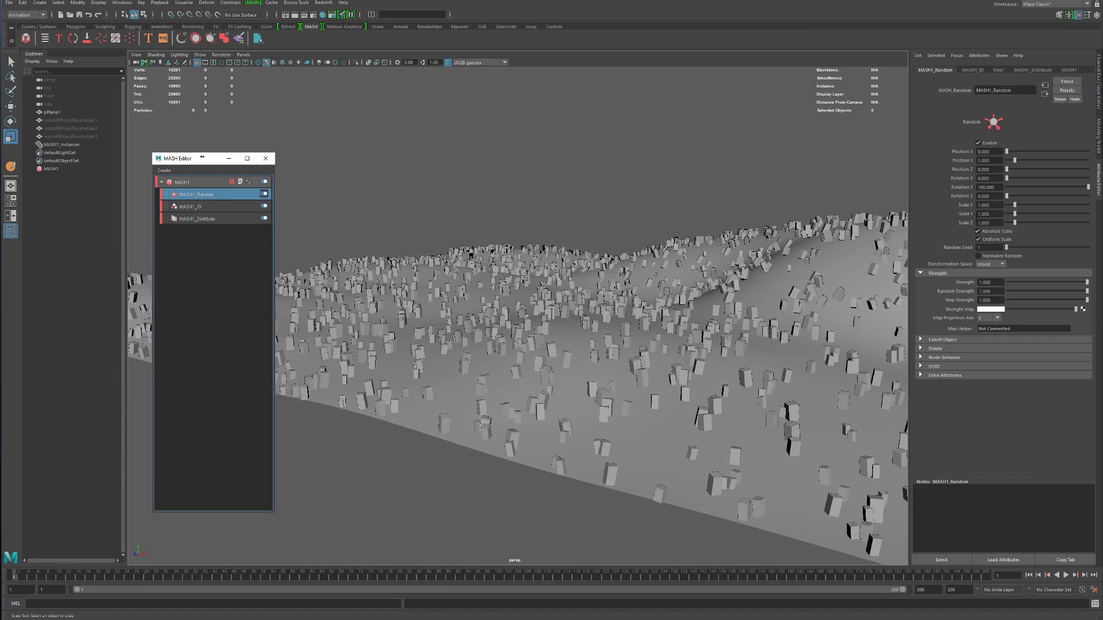
pyautogui.click(214, 218)
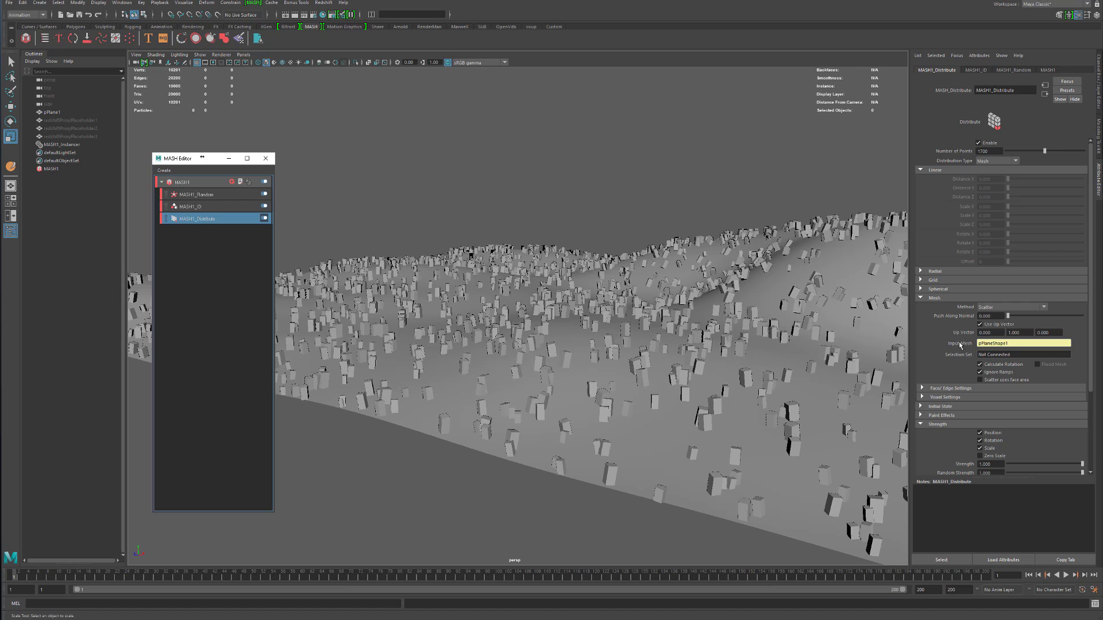
pyautogui.moveTo(1009, 317); pyautogui.dragTo(999, 320)
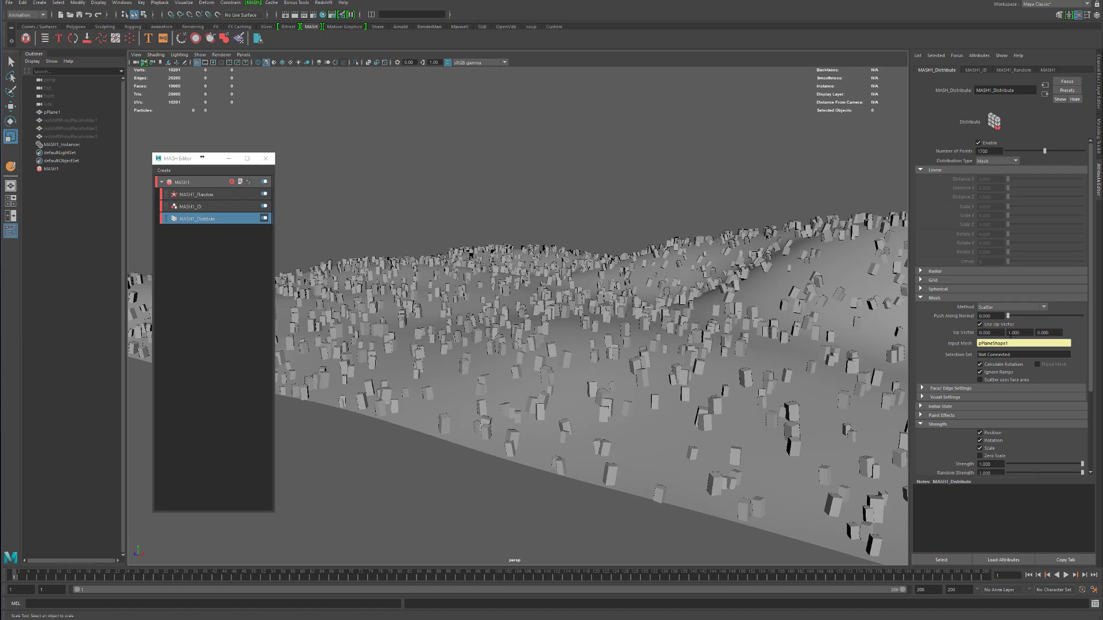
pyautogui.click(1010, 332)
pyautogui.click(982, 332)
pyautogui.write('1')
pyautogui.press('Return')
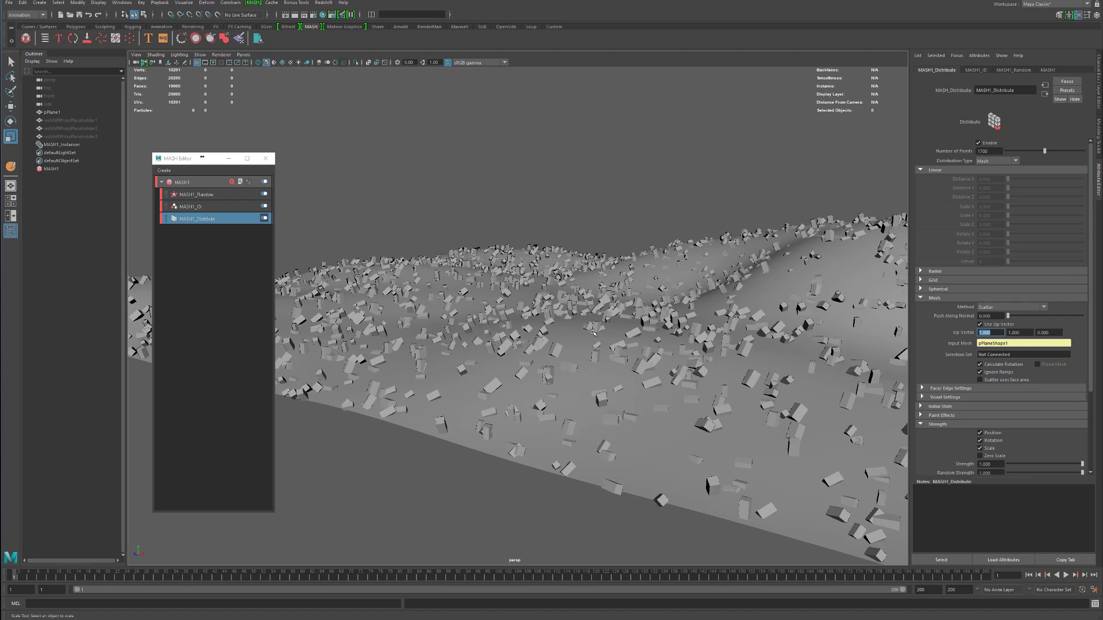
pyautogui.write('0')
pyautogui.press('Return')
# Try an Up Vector Y value of 2 on the Distribute node and return it to 1
pyautogui.moveTo(1022, 332); pyautogui.dragTo(961, 333)
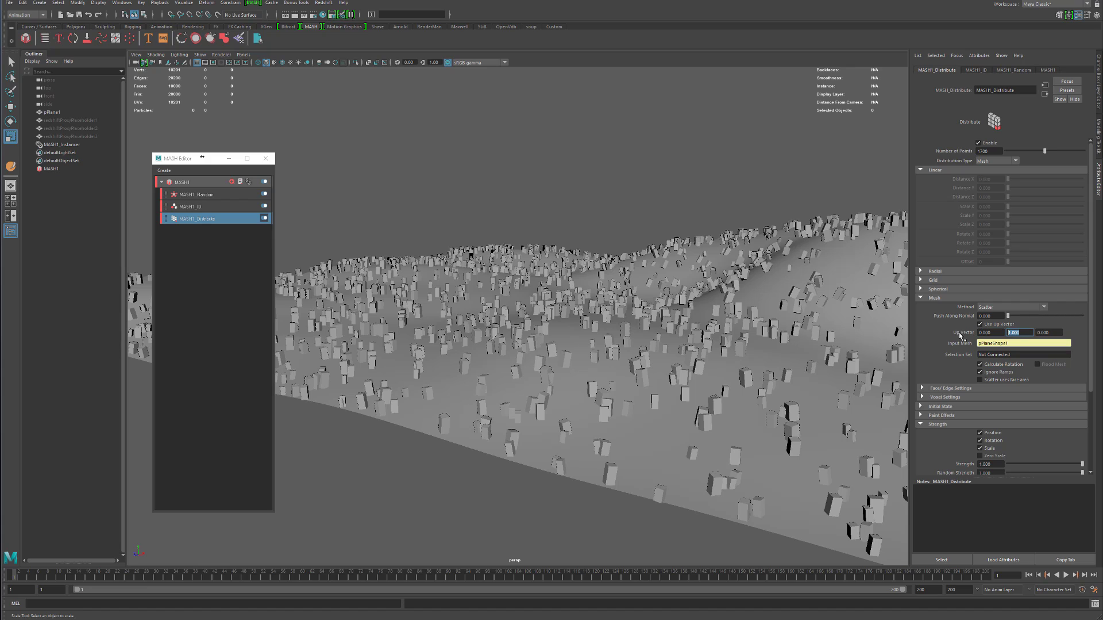
pyautogui.write('2')
pyautogui.press('Return')
pyautogui.write('1')
pyautogui.press('Return')
# Review the remaining Distribute settings, set Number of Points to 17000 and check the density over the terrain
pyautogui.scroll(-3, 954, 379)
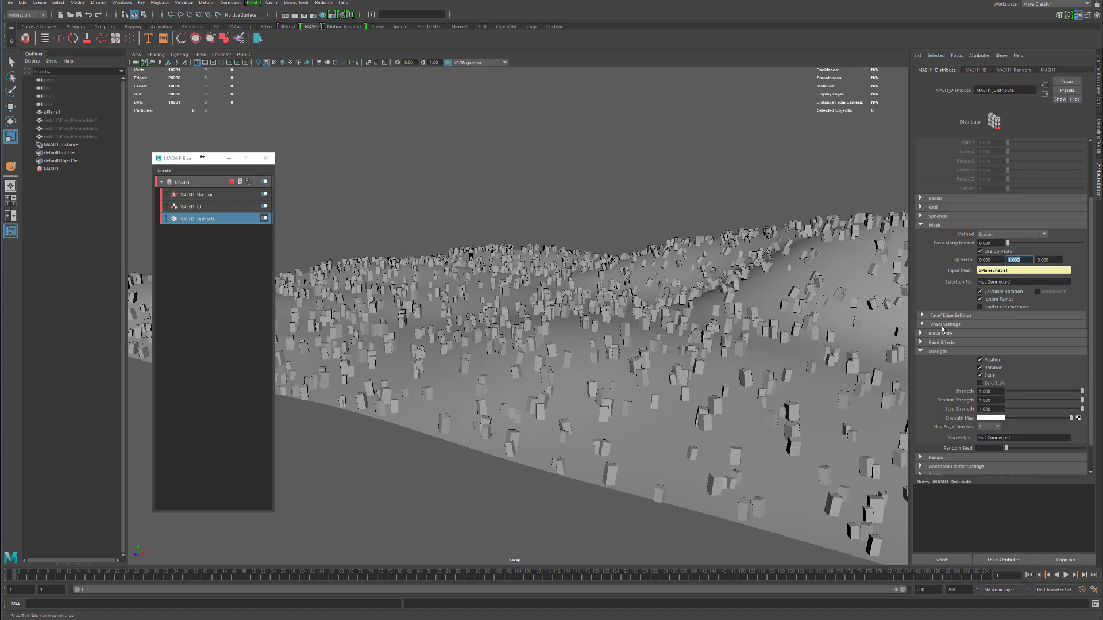
pyautogui.scroll(-1, 932, 363)
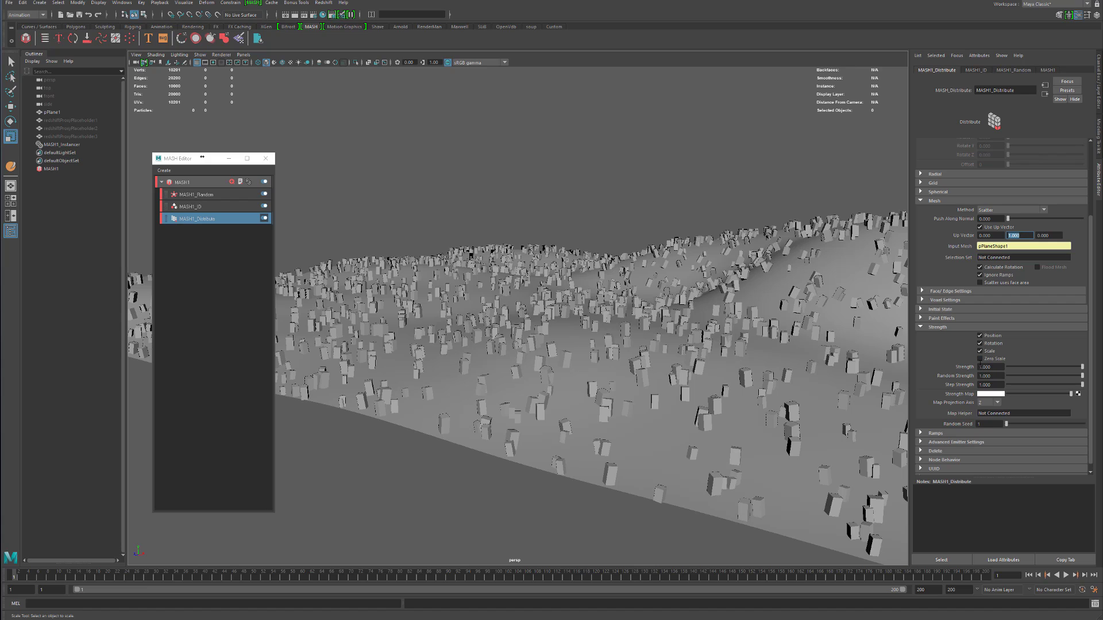
pyautogui.scroll(-1, 943, 378)
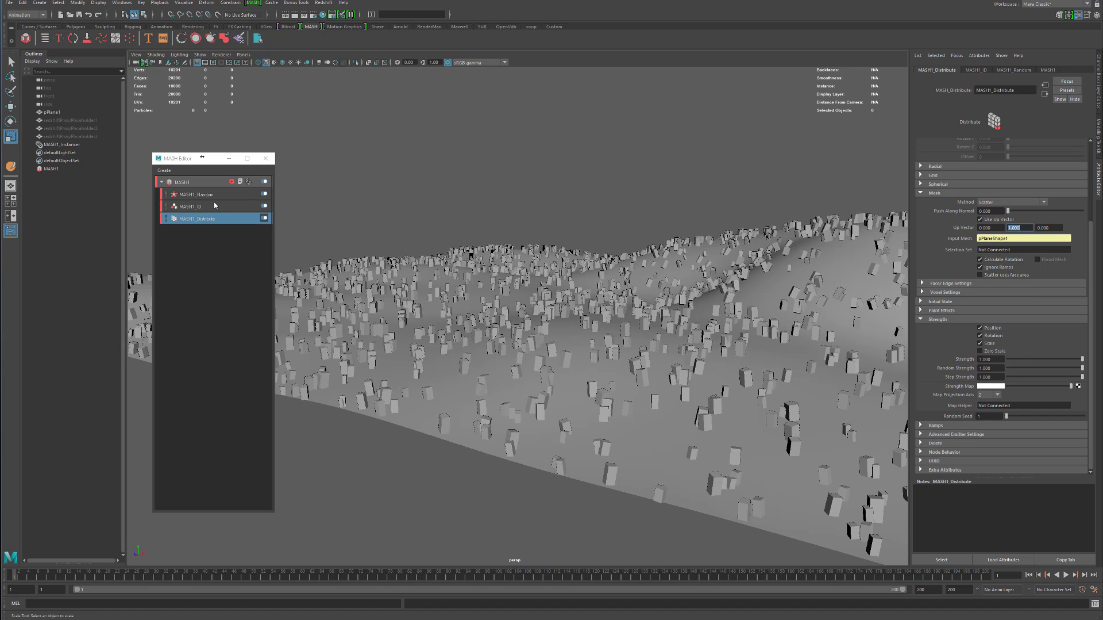
pyautogui.scroll(4, 994, 152)
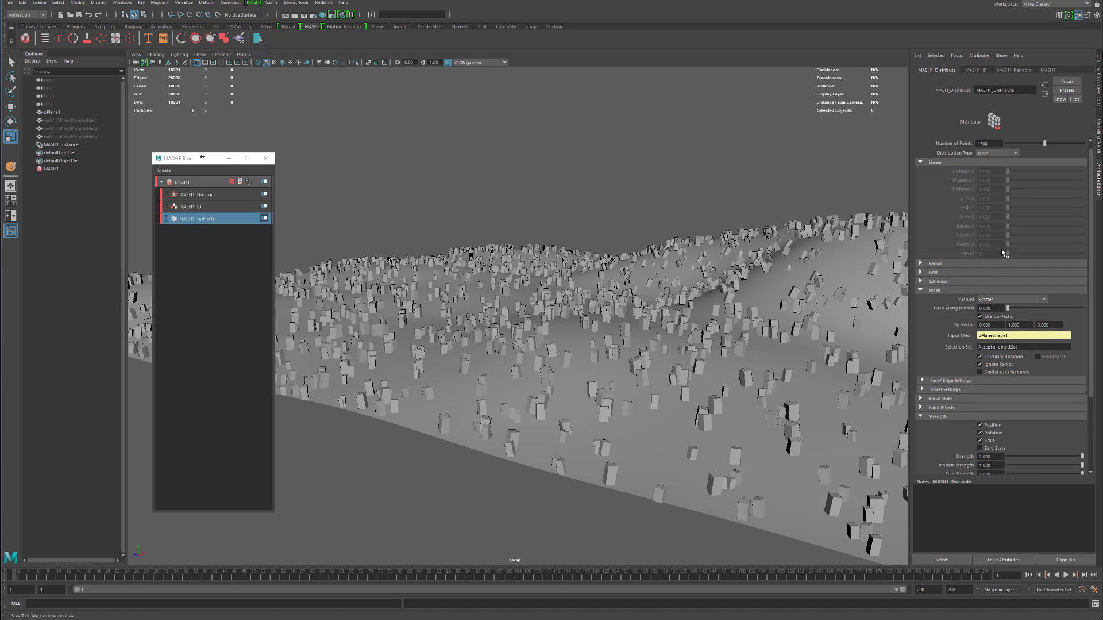
pyautogui.doubleClick(995, 151)
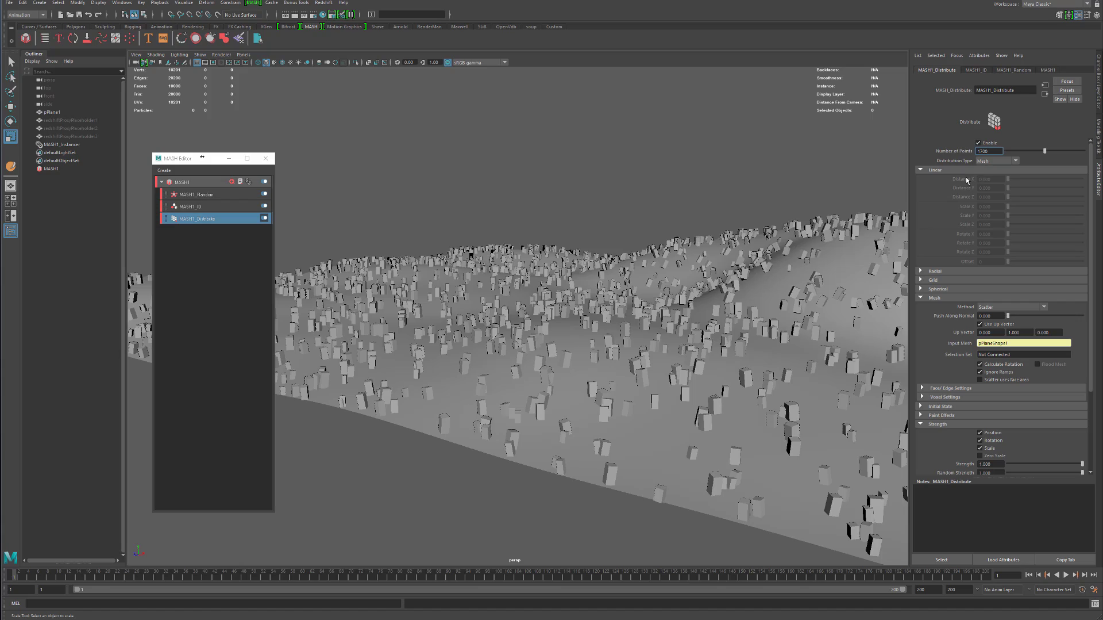
pyautogui.press('Return')
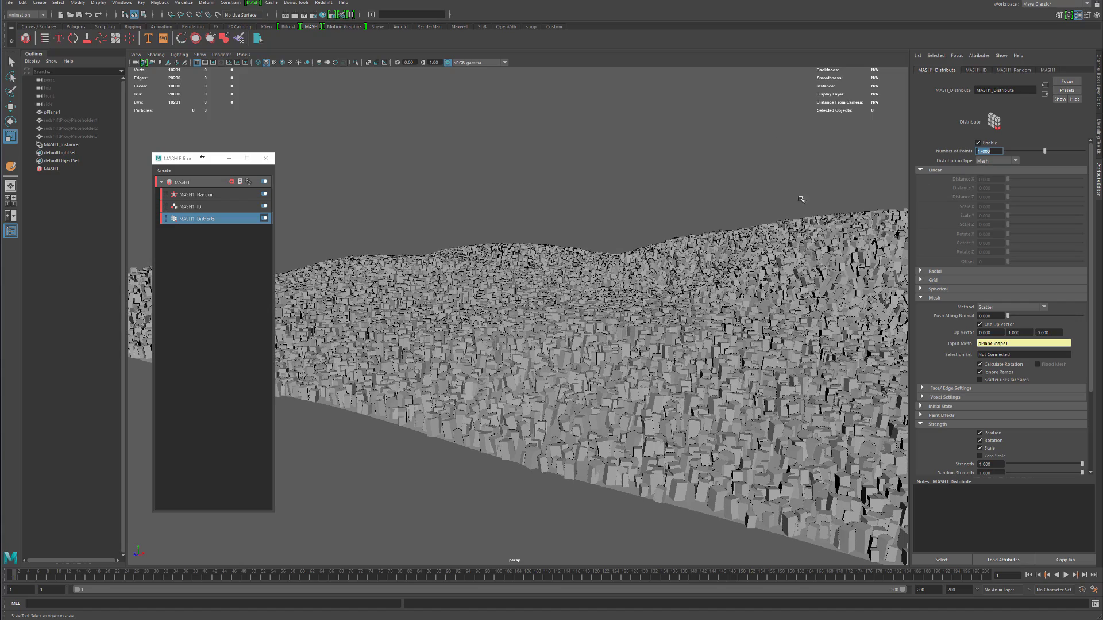
pyautogui.keyDown('alt'); pyautogui.moveTo(743, 205); pyautogui.dragTo(625, 226); pyautogui.keyUp('alt')
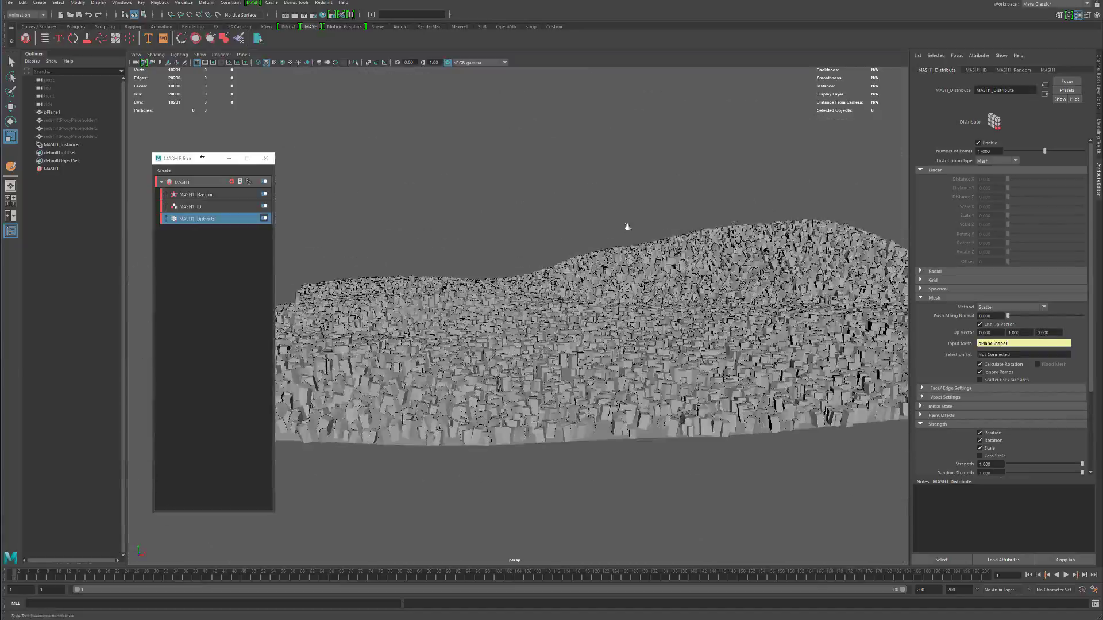
pyautogui.moveTo(625, 226)
pyautogui.keyDown('alt'); pyautogui.mouseDown(button='right')
pyautogui.moveTo(790, 236)
pyautogui.moveTo(634, 226)
pyautogui.mouseUp(button='right'); pyautogui.keyUp('alt')
pyautogui.keyDown('alt'); pyautogui.moveTo(634, 226); pyautogui.dragTo(764, 248); pyautogui.keyUp('alt')
# Set the Distribute node's Number of Points to 170000 and inspect the coverage
pyautogui.click(999, 151)
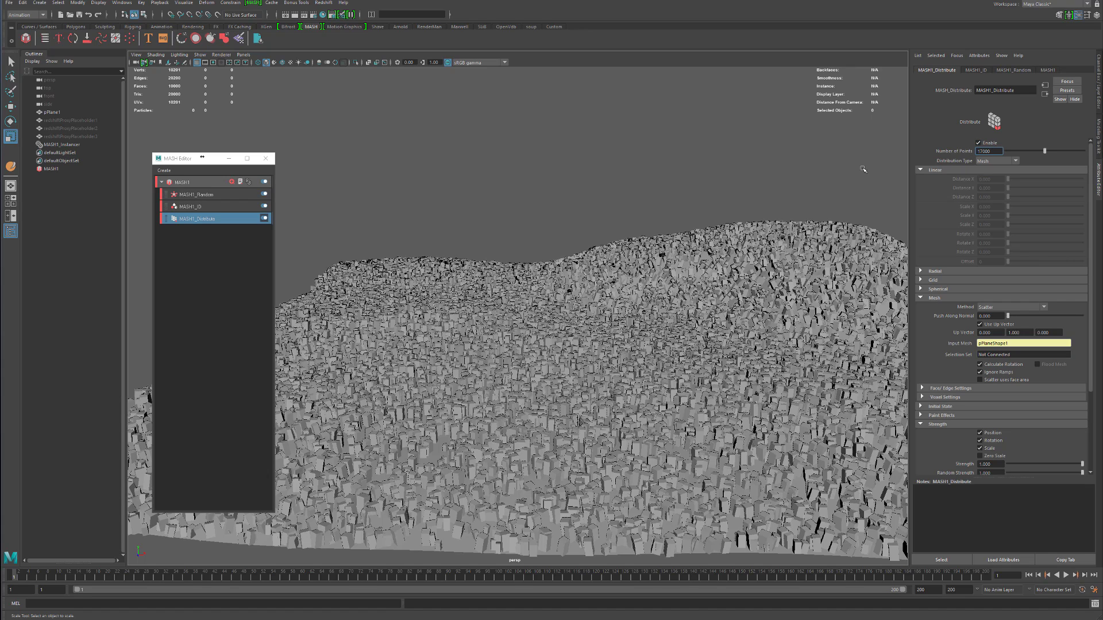
pyautogui.write('0')
pyautogui.press('Return')
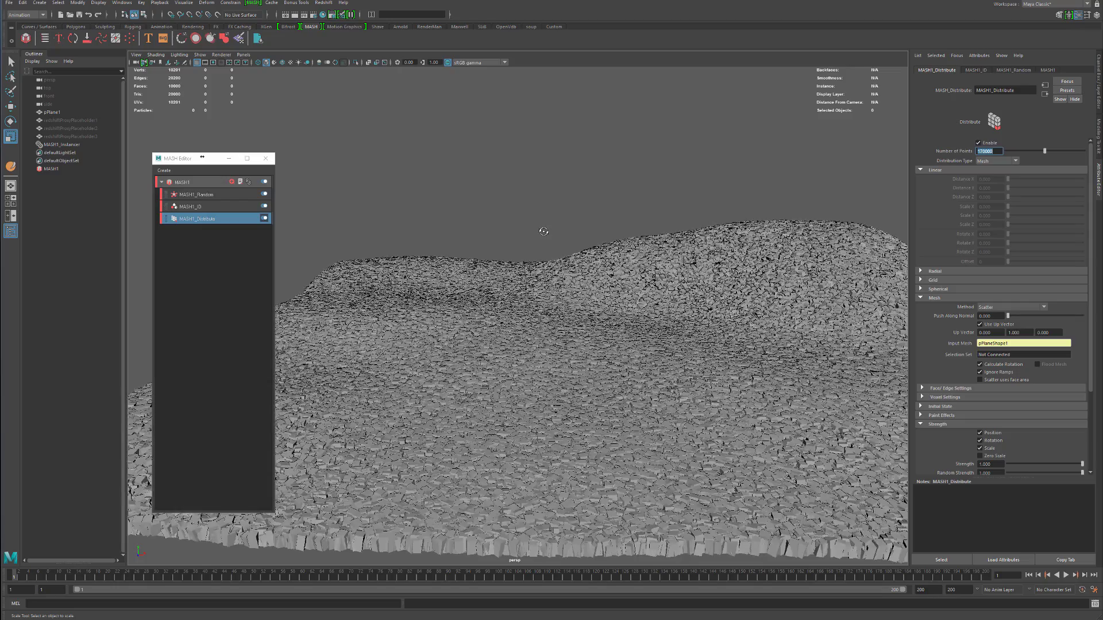
pyautogui.keyDown('alt'); pyautogui.moveTo(544, 230); pyautogui.dragTo(527, 238); pyautogui.keyUp('alt')
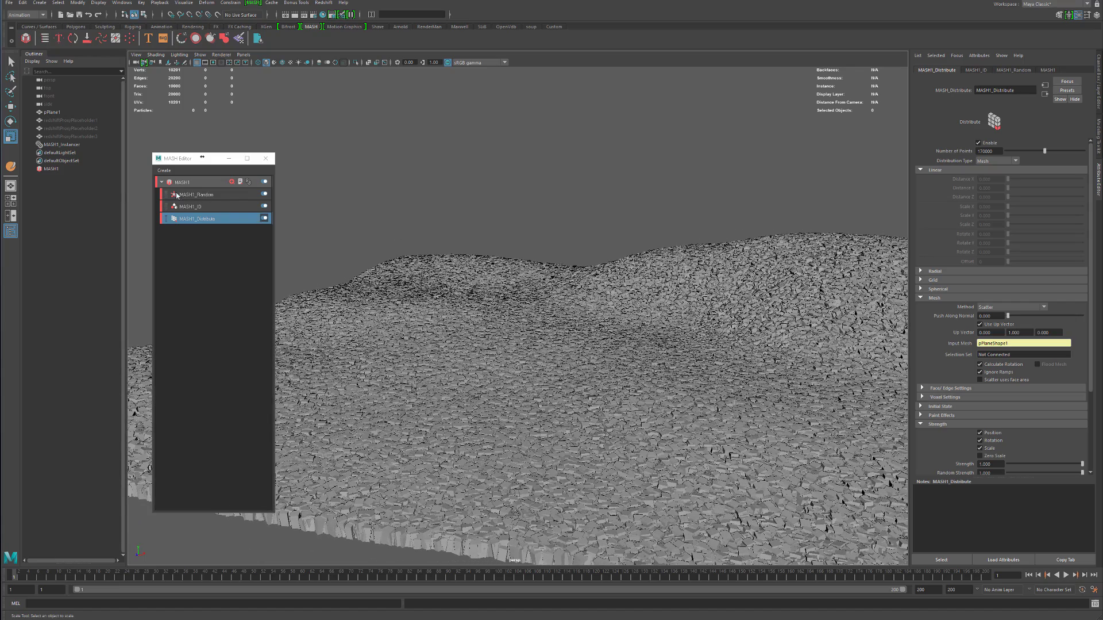
# Try a bounding-box Level of Detail on MASH1_Instancer, return it to Geometry and inspect the instance-covered terrain
pyautogui.click(66, 146)
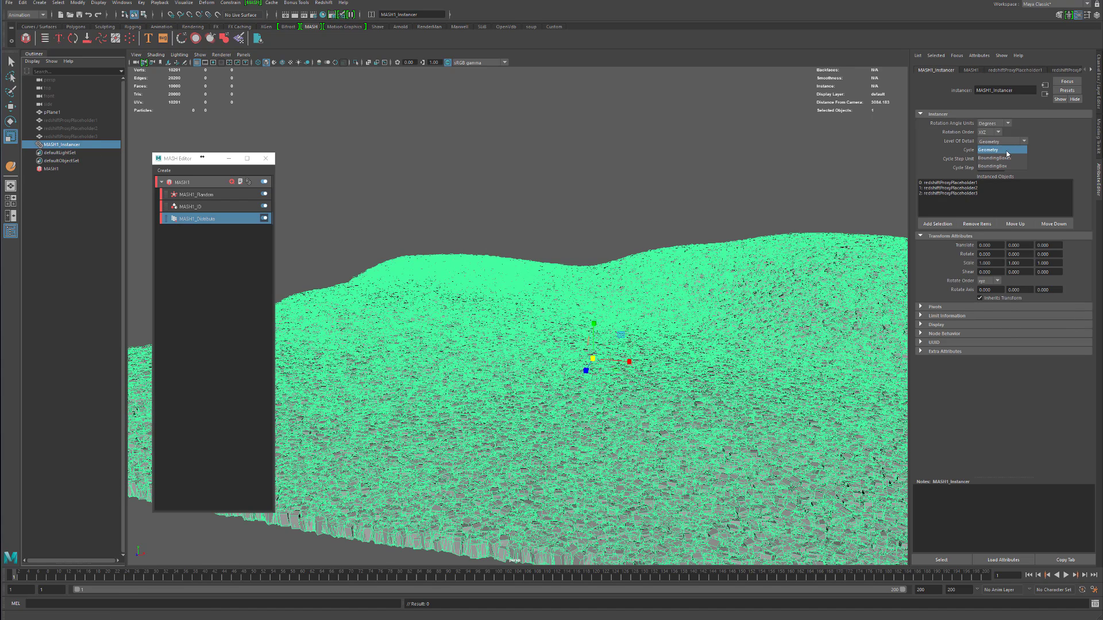
pyautogui.click(997, 165)
pyautogui.click(672, 165)
pyautogui.keyDown('alt'); pyautogui.moveTo(699, 163); pyautogui.dragTo(721, 160); pyautogui.keyUp('alt')
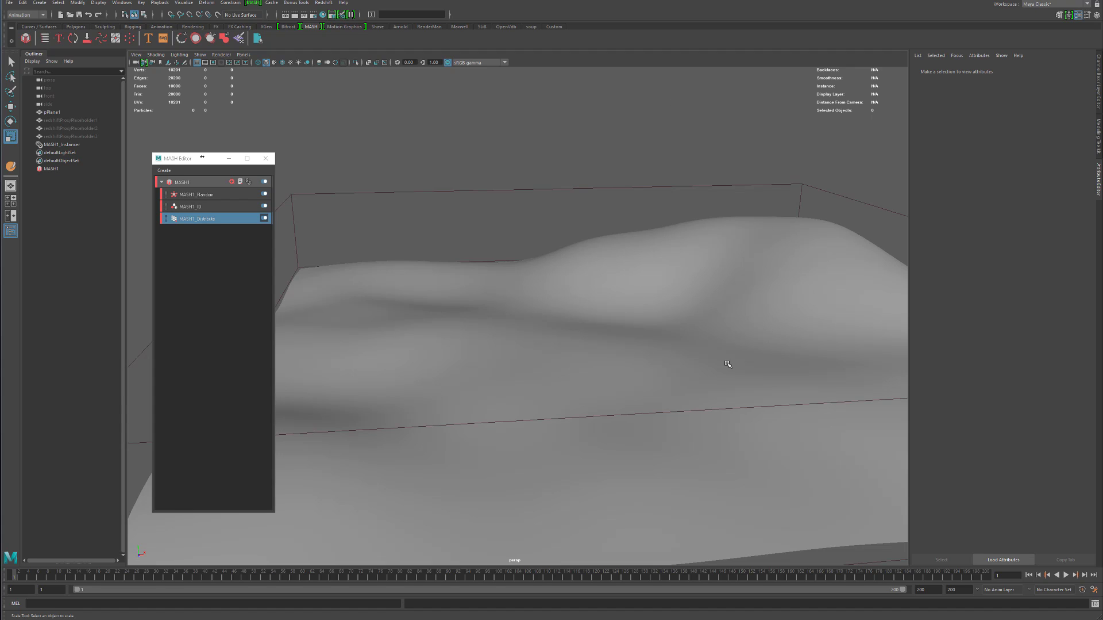
pyautogui.click(62, 144)
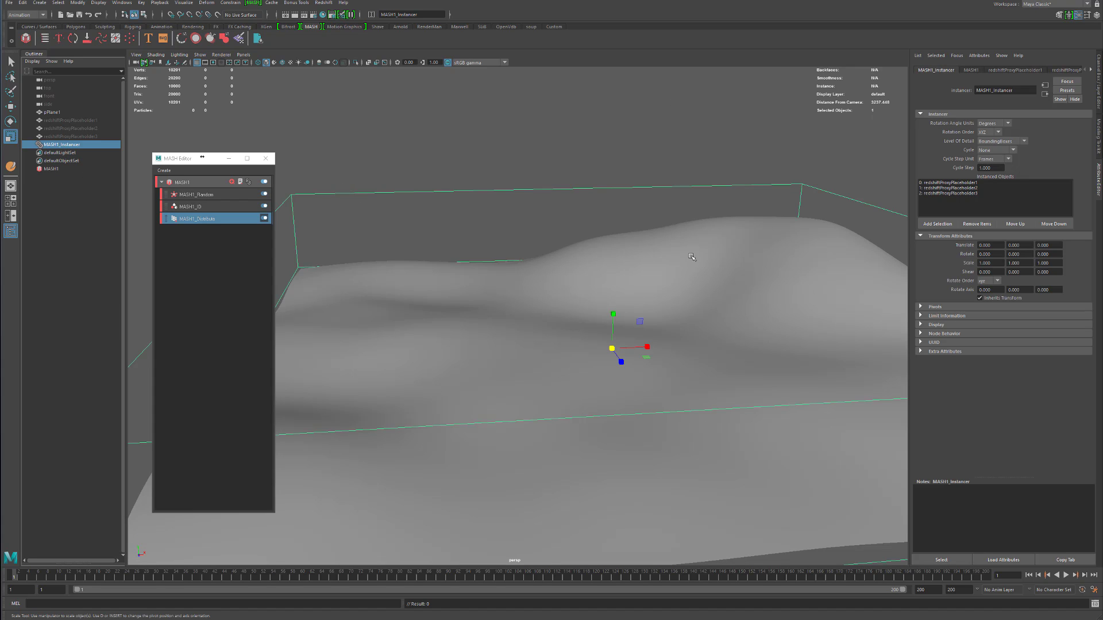
pyautogui.click(1015, 147)
pyautogui.click(1000, 149)
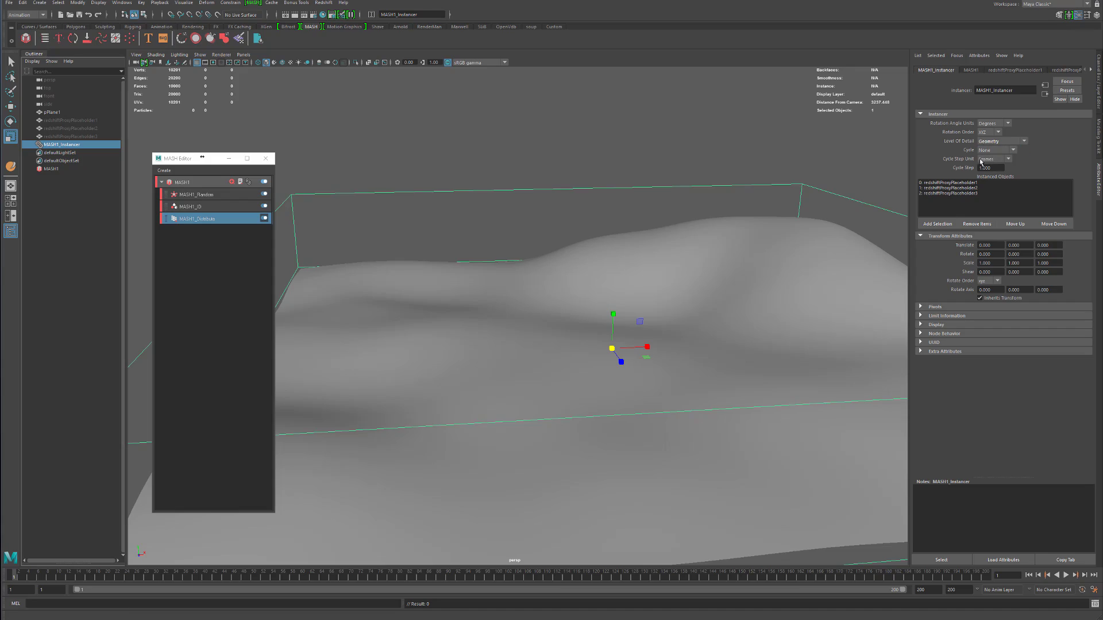
pyautogui.click(599, 183)
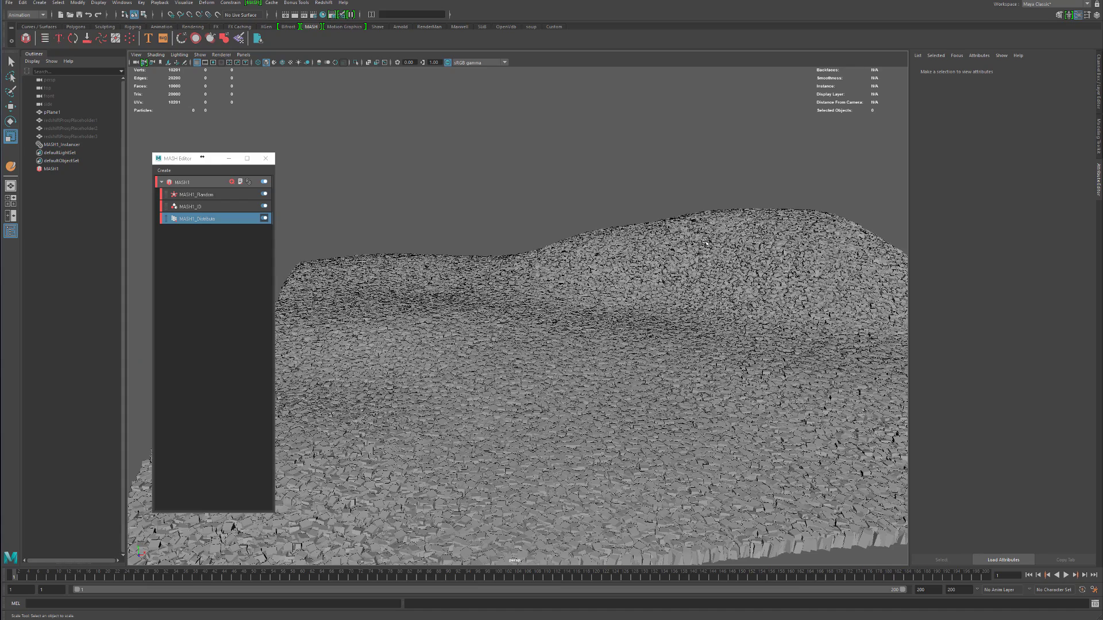
pyautogui.scroll(-2, 689, 226)
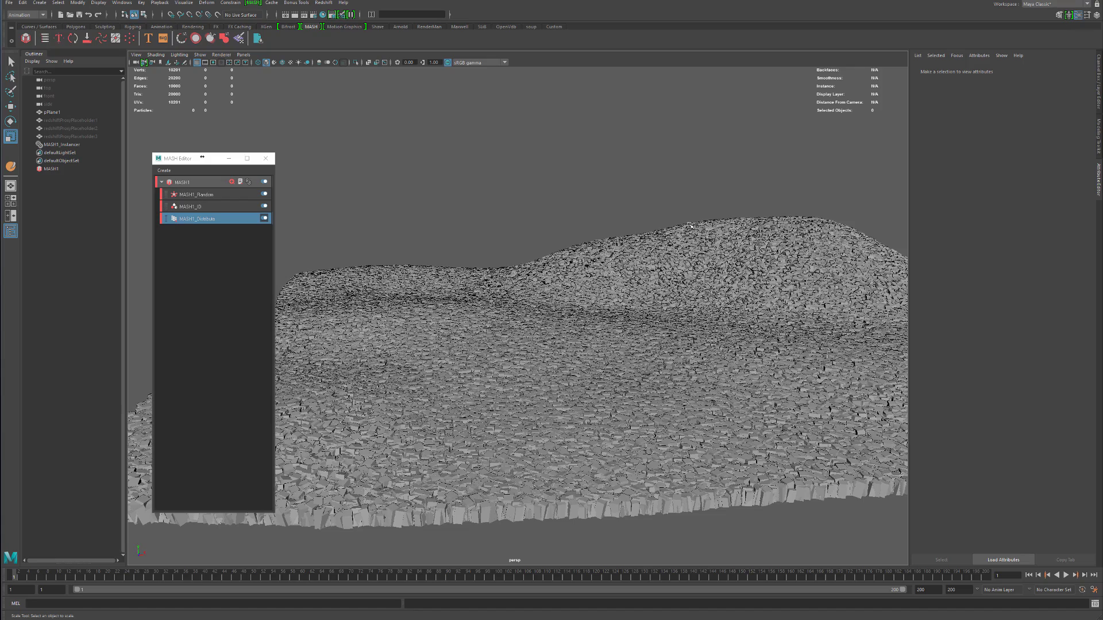
pyautogui.keyDown('alt'); pyautogui.moveTo(698, 244); pyautogui.dragTo(633, 246); pyautogui.keyUp('alt')
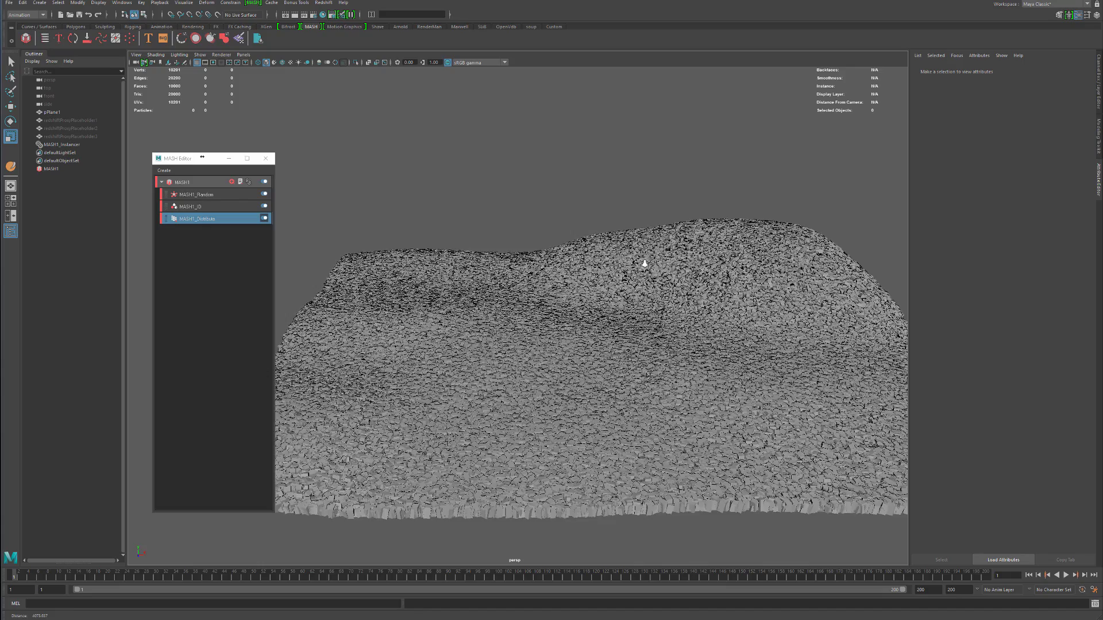
pyautogui.scroll(-2, 646, 259)
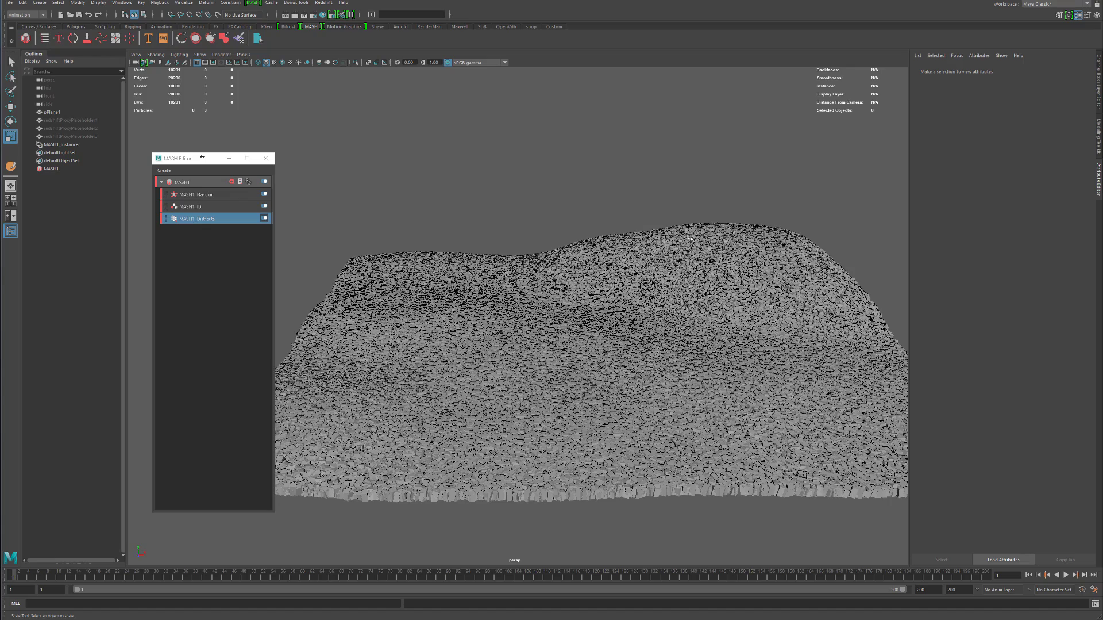
# Turn on the resolution gate and frame the whole instance-covered terrain inside it in the perspective view
pyautogui.keyDown('alt'); pyautogui.moveTo(685, 237); pyautogui.dragTo(664, 243); pyautogui.keyUp('alt')
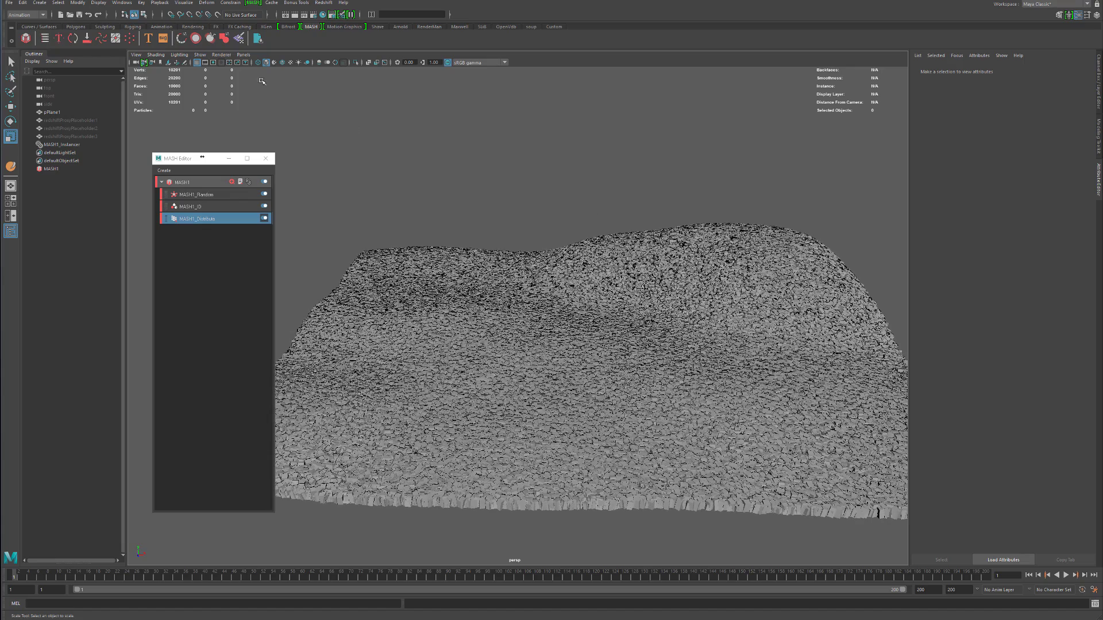
pyautogui.click(213, 64)
pyautogui.keyDown('alt'); pyautogui.moveTo(657, 259); pyautogui.dragTo(531, 200); pyautogui.keyUp('alt')
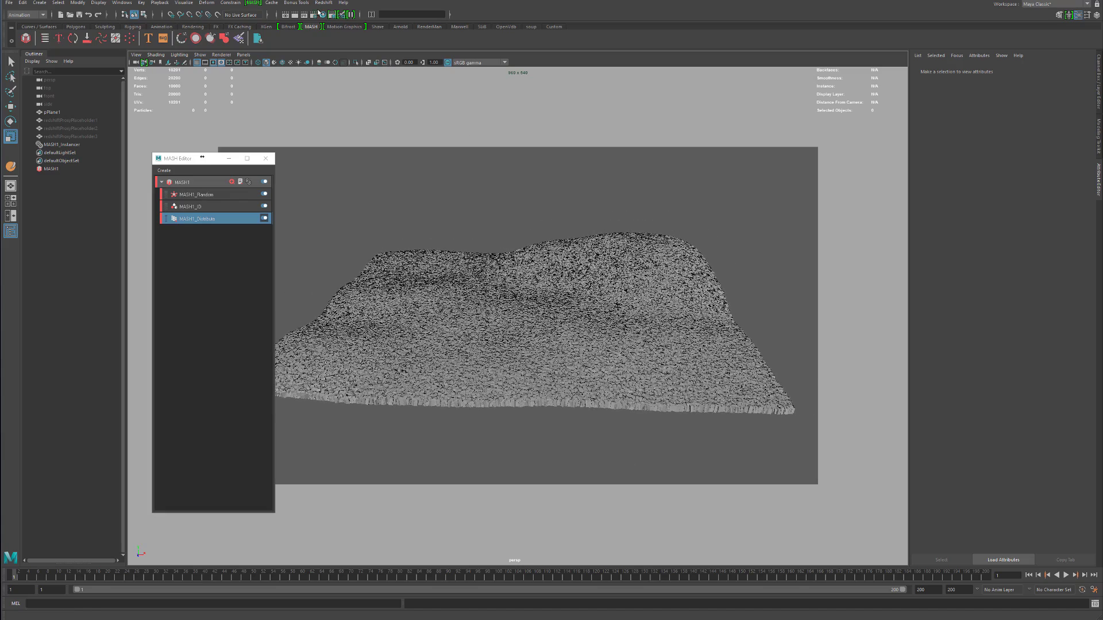
# Set the scene to render with Redshift, using Brute Force for both the primary and secondary GI engines
pyautogui.click(314, 15)
pyautogui.click(208, 244)
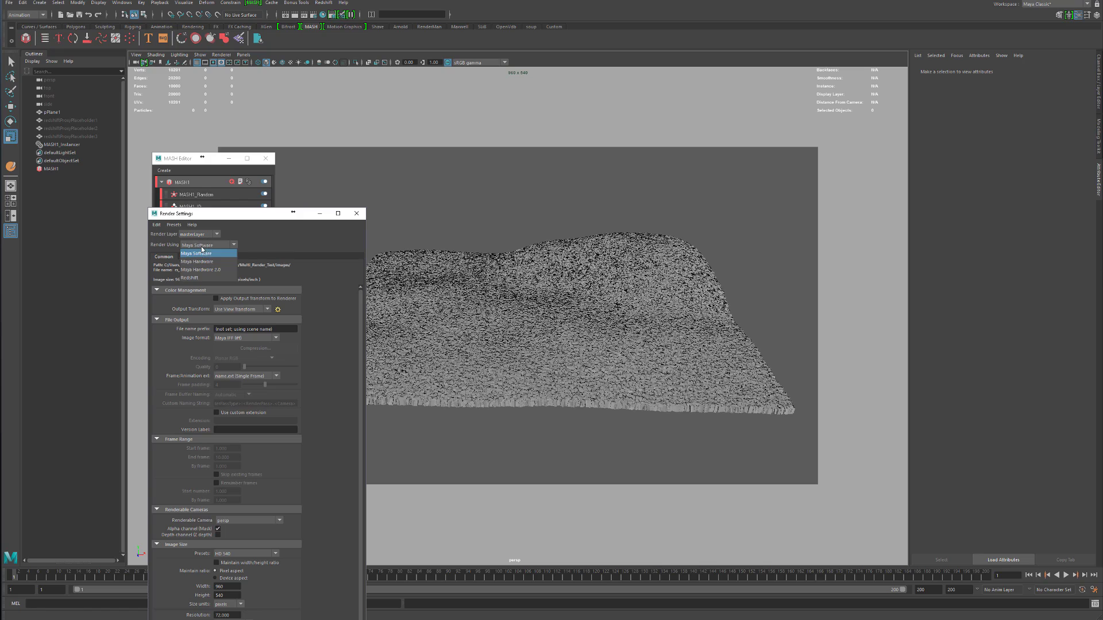
pyautogui.click(207, 276)
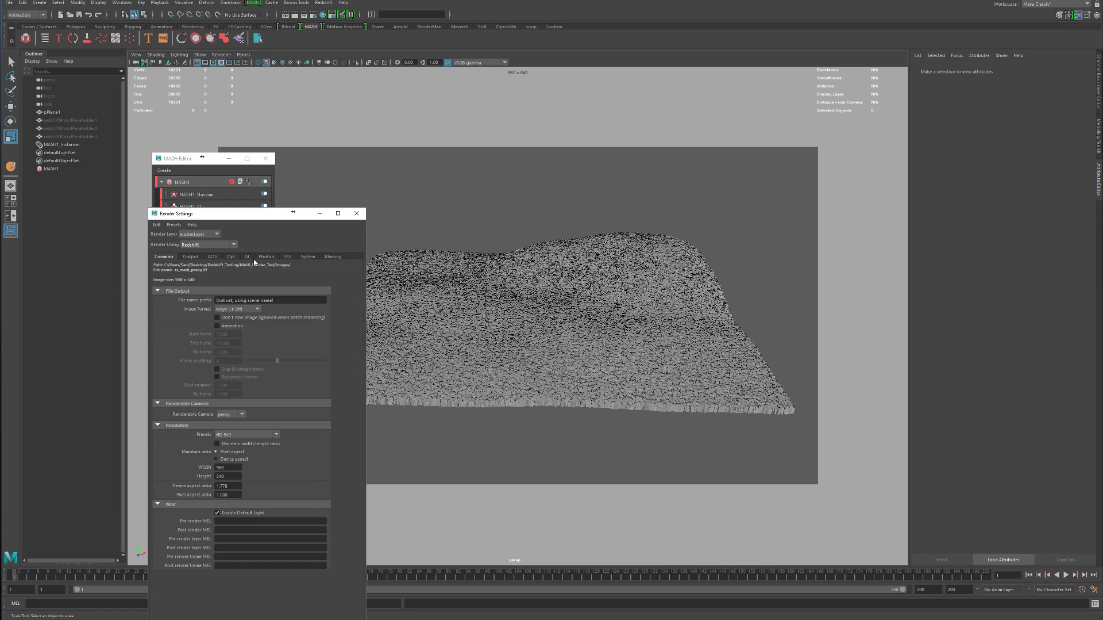
pyautogui.click(247, 256)
pyautogui.click(229, 276)
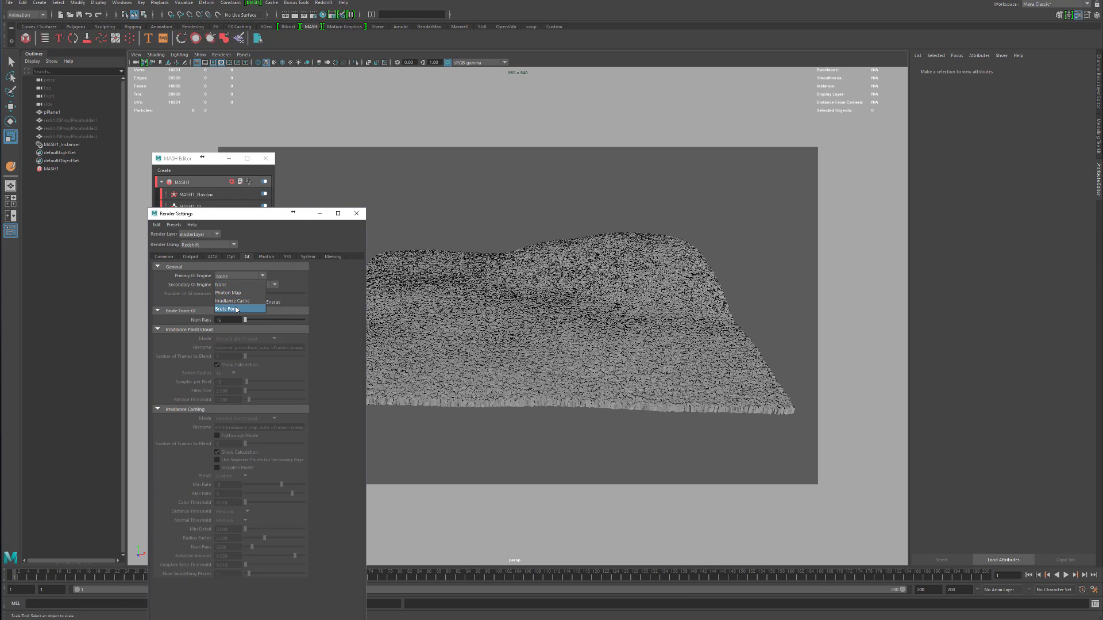
pyautogui.click(230, 309)
pyautogui.click(247, 284)
pyautogui.click(245, 317)
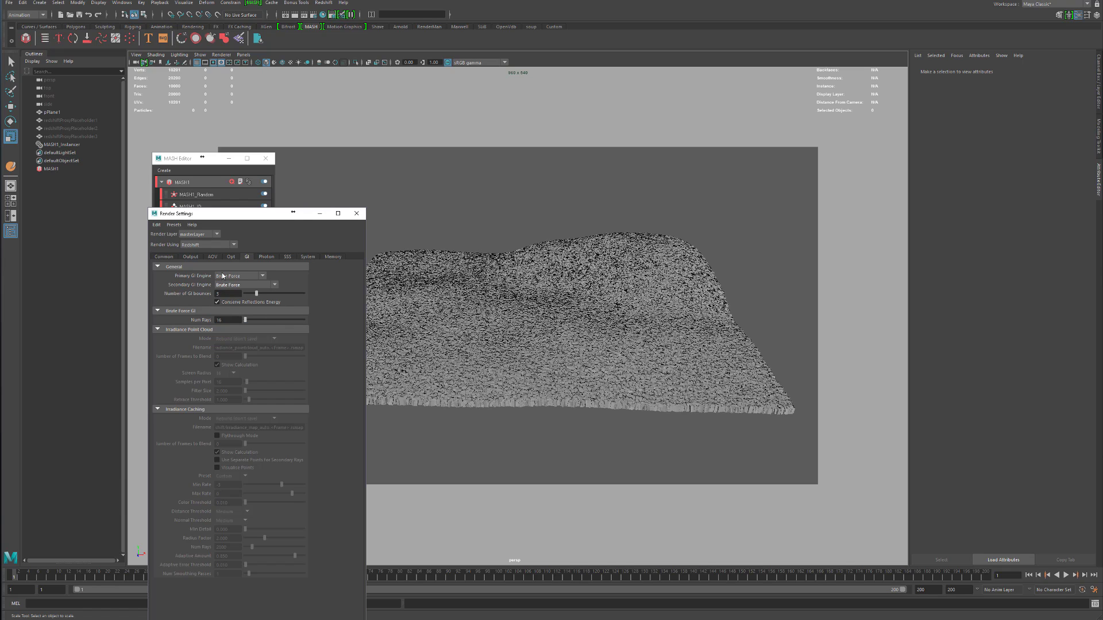
# Create a RedshiftPhysicalSky as the environment in the Redshift output settings and close the Render Settings
pyautogui.click(191, 257)
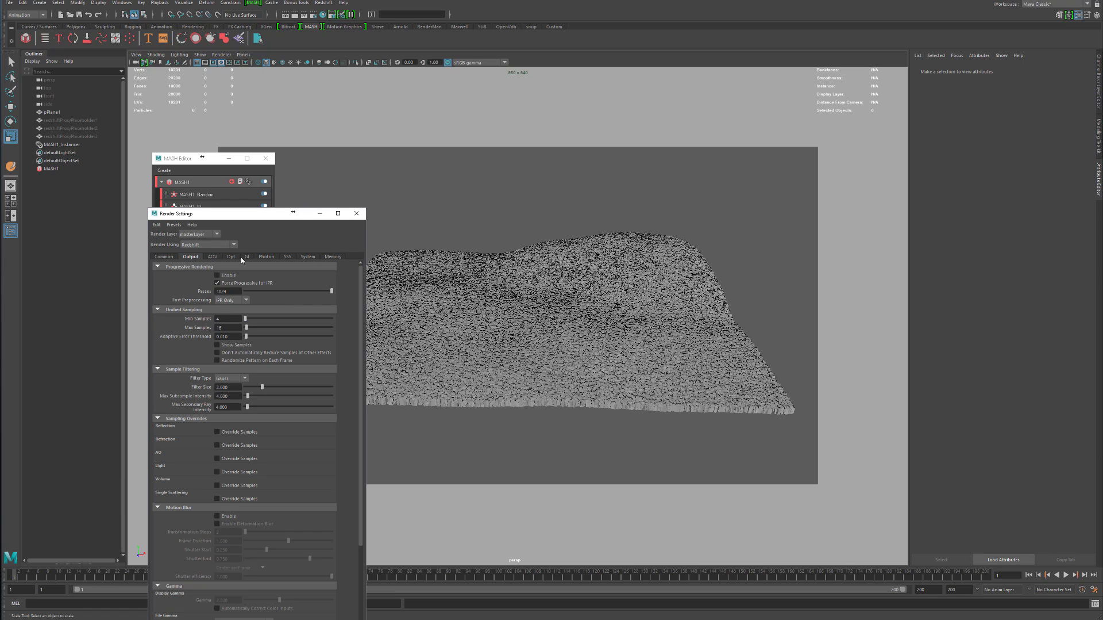
pyautogui.scroll(-4, 293, 446)
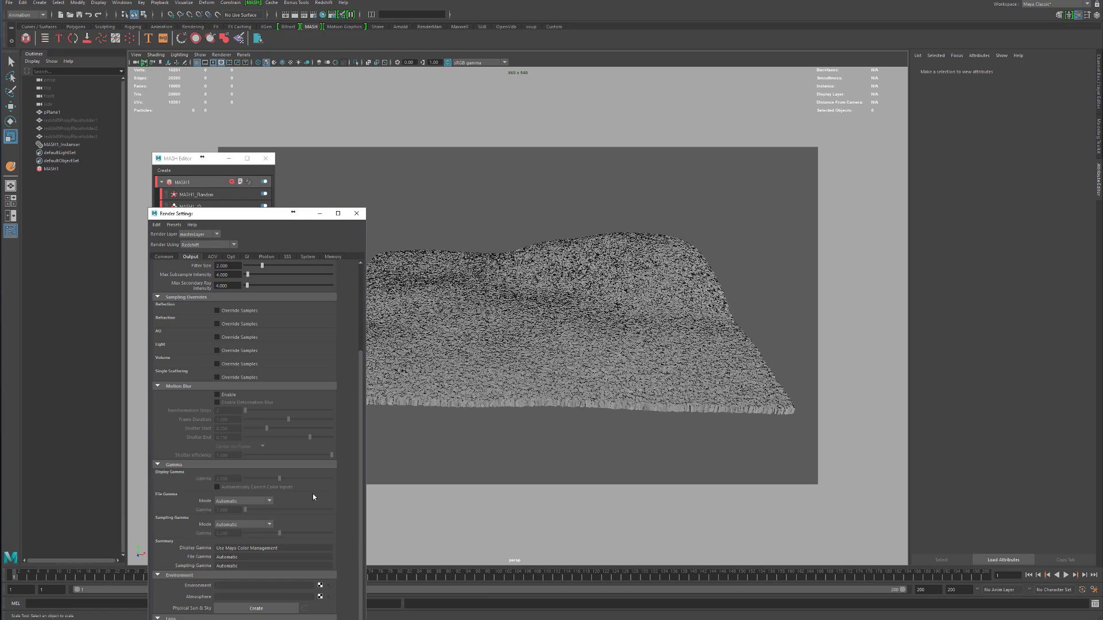
pyautogui.click(323, 585)
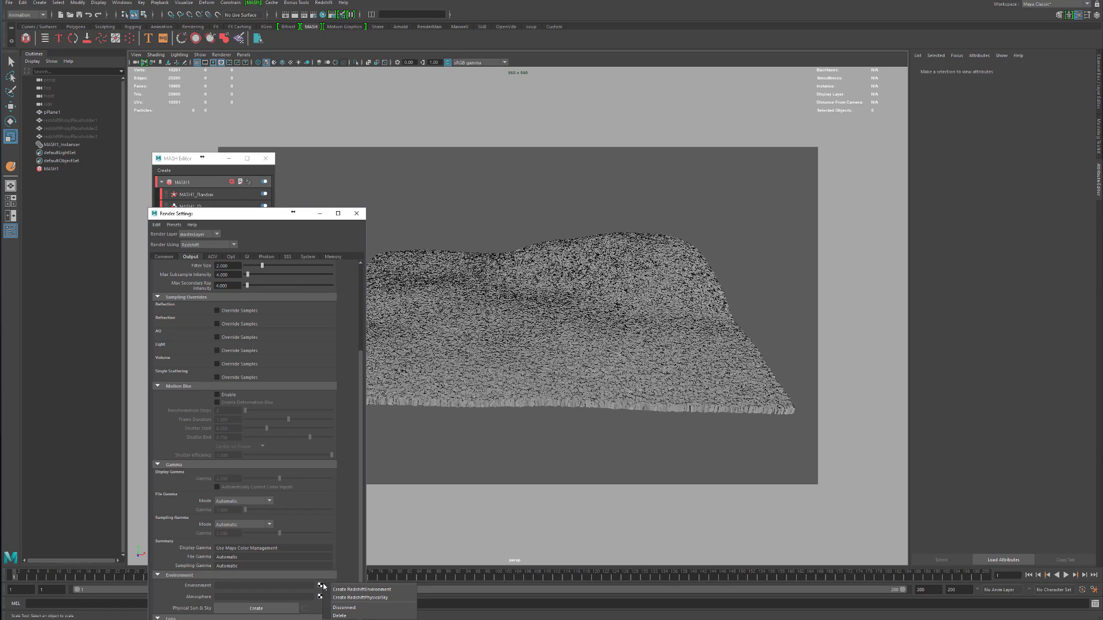
pyautogui.click(359, 598)
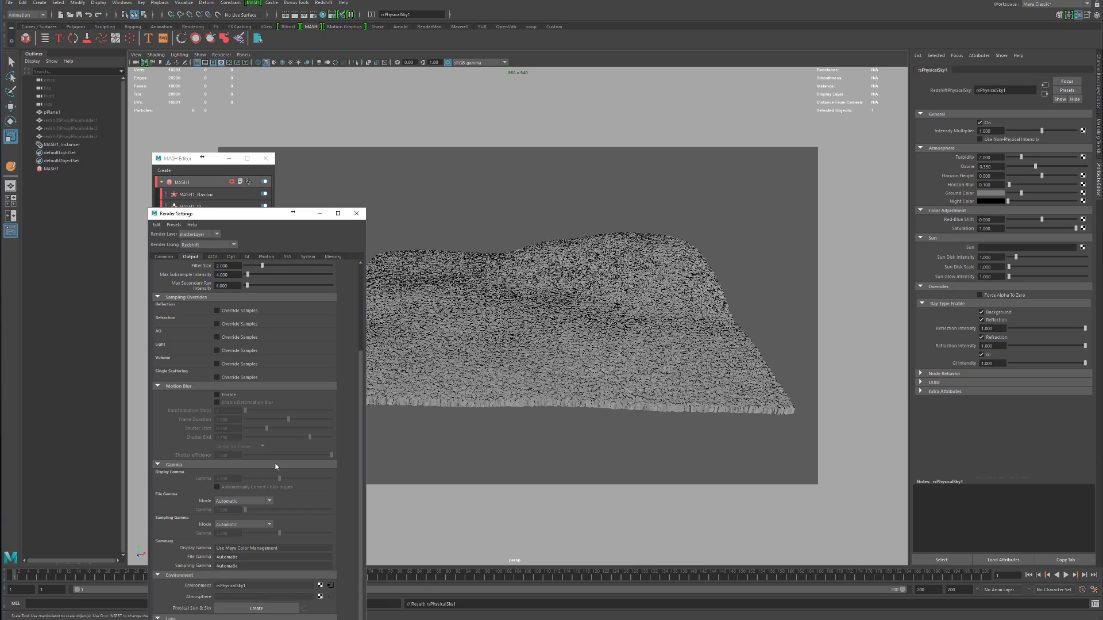
pyautogui.scroll(3, 313, 271)
pyautogui.click(332, 256)
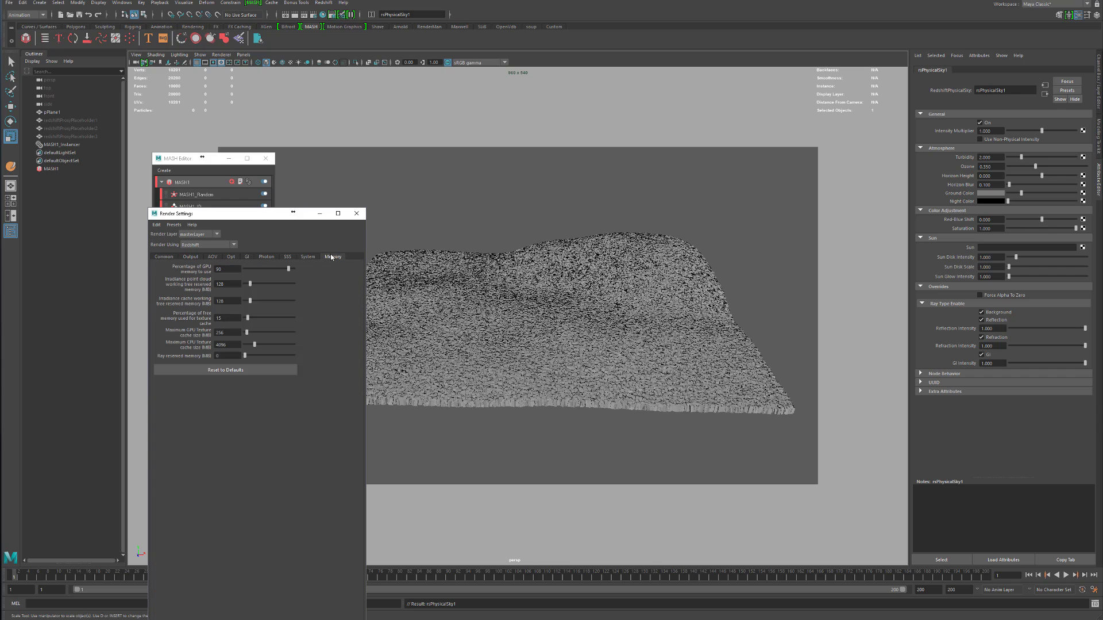
pyautogui.click(192, 257)
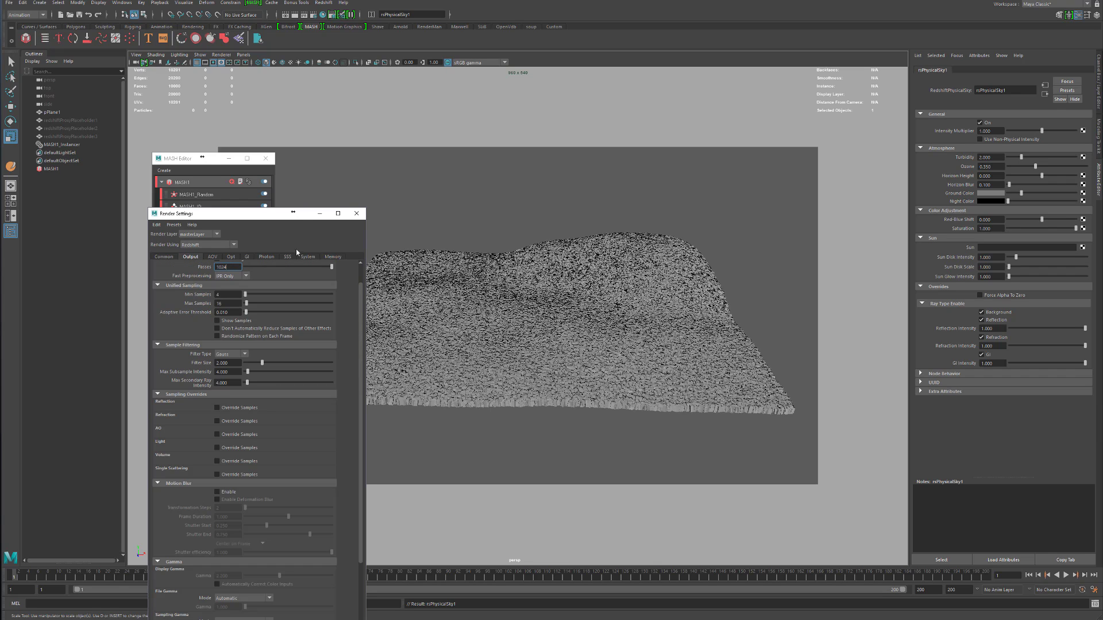
pyautogui.click(356, 213)
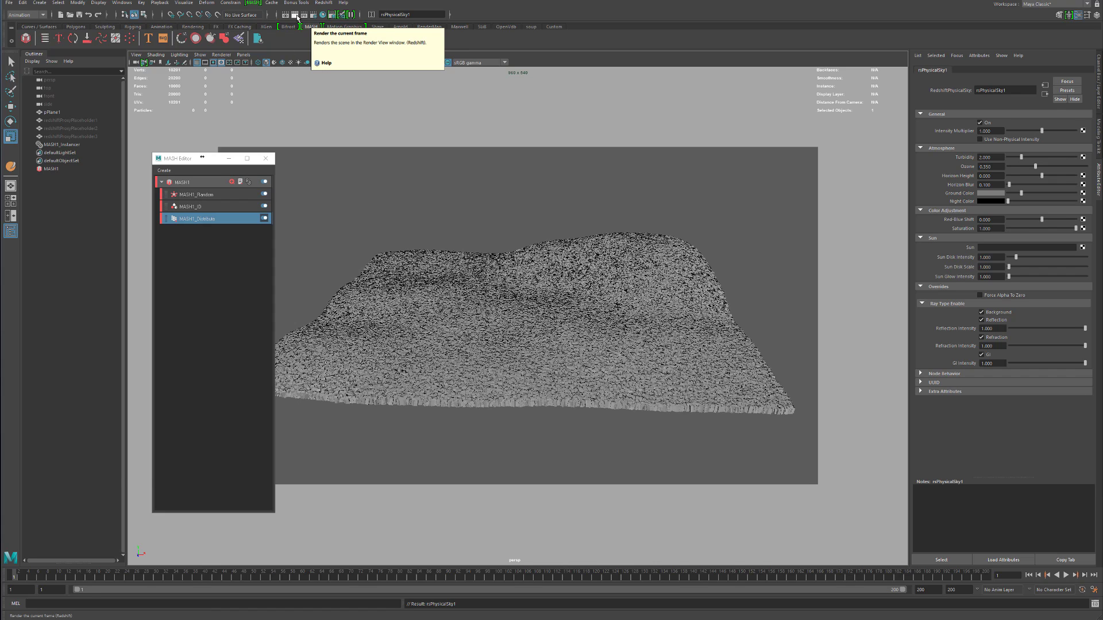
# Render the current frame, enlarge the Render View and inspect the forest coverage up close and as a whole
pyautogui.click(296, 15)
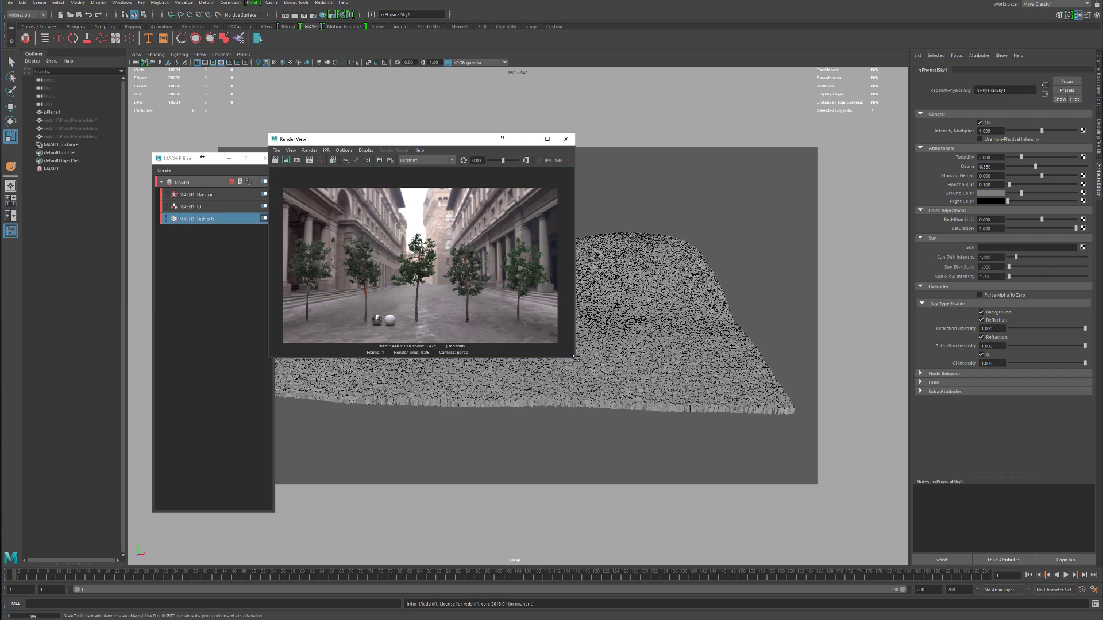
pyautogui.moveTo(575, 356); pyautogui.dragTo(890, 517)
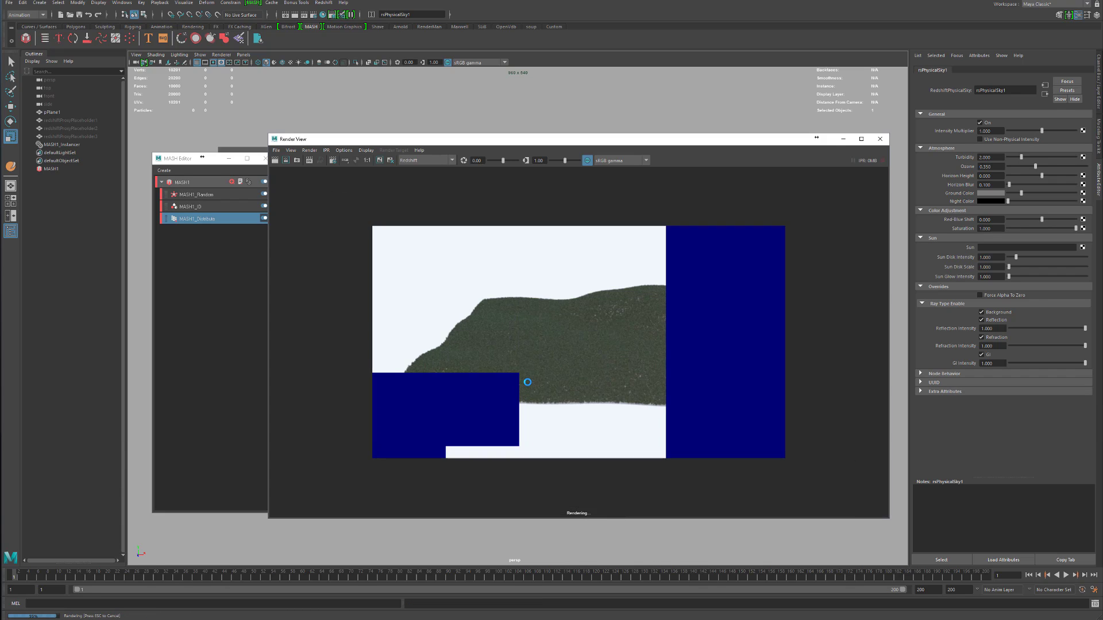
pyautogui.scroll(3, 603, 370)
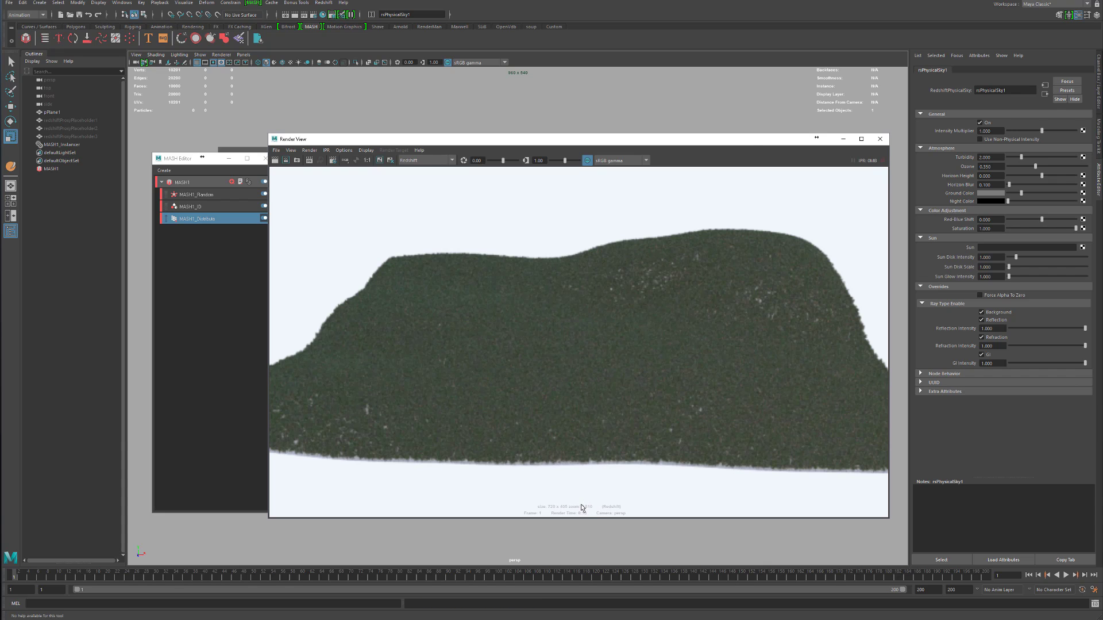
pyautogui.scroll(-4, 564, 392)
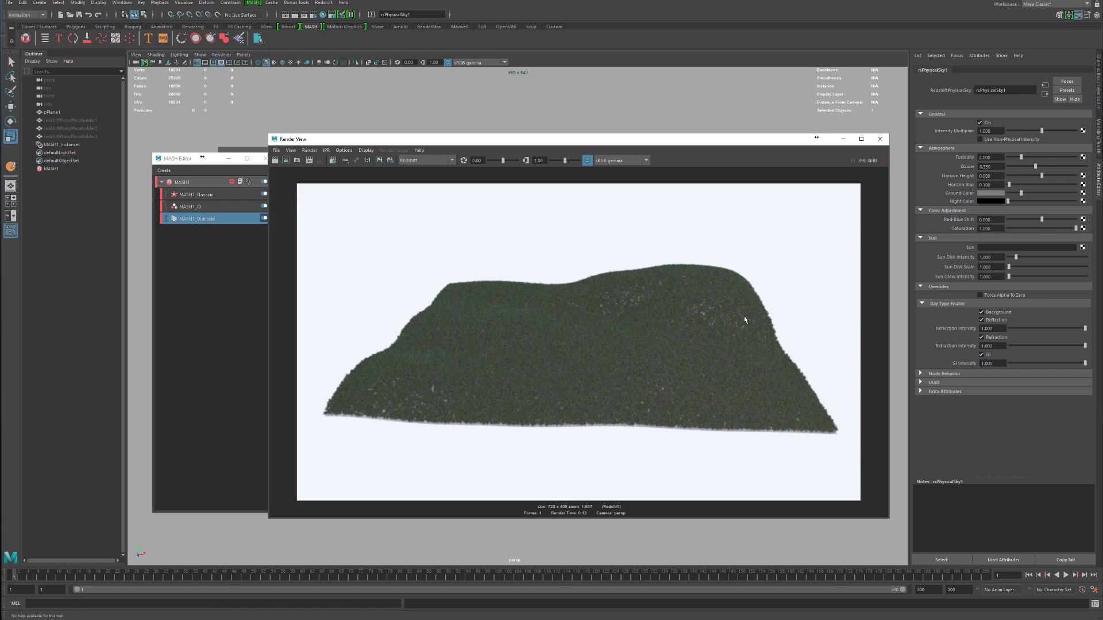
pyautogui.scroll(5, 493, 359)
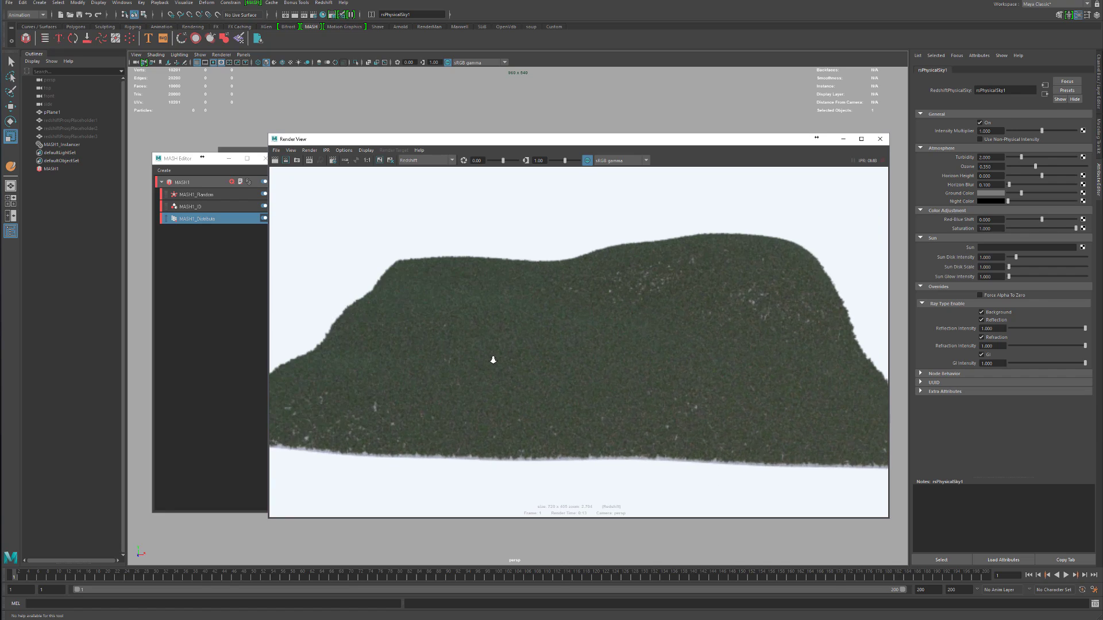
pyautogui.scroll(-5, 493, 360)
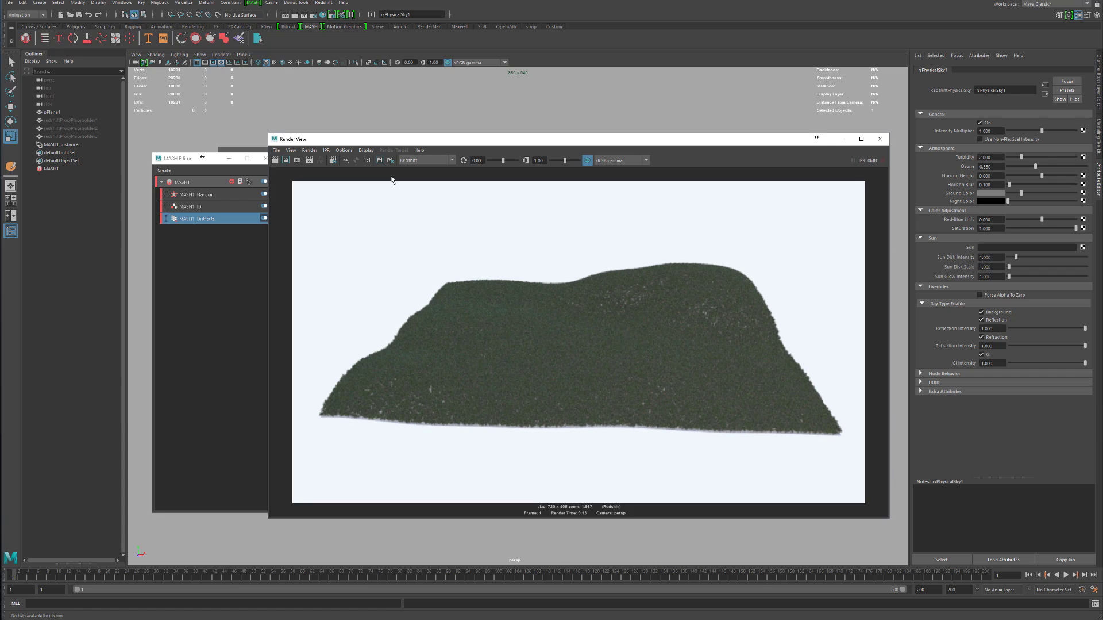
# Show the rendered image at real size and check the available test resolution options
pyautogui.click(366, 161)
pyautogui.click(344, 150)
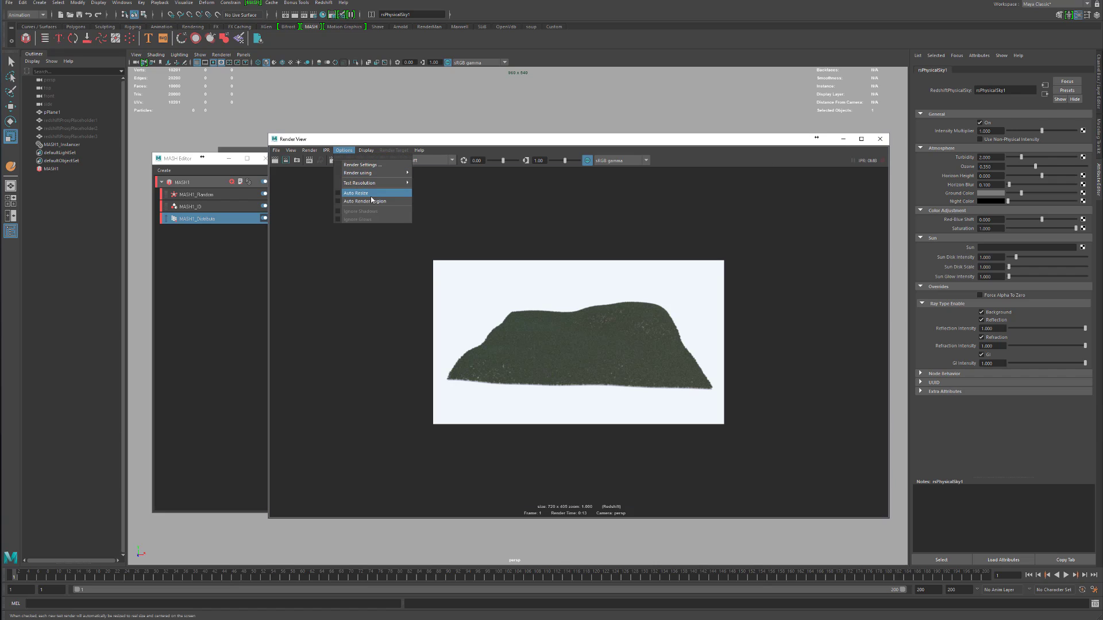
pyautogui.moveTo(388, 183)
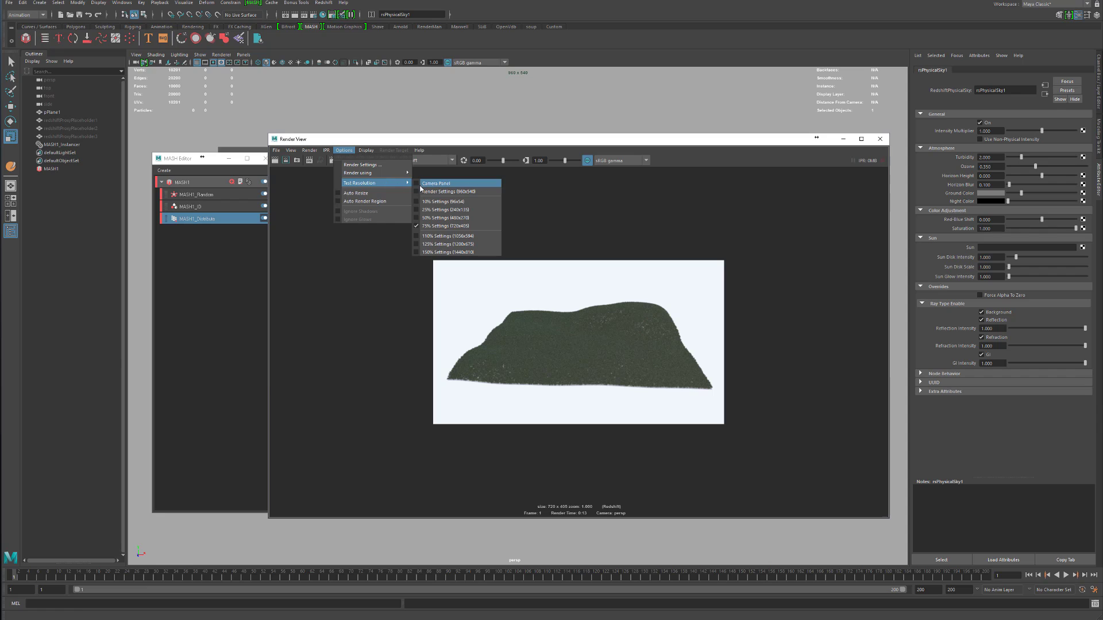
pyautogui.click(746, 149)
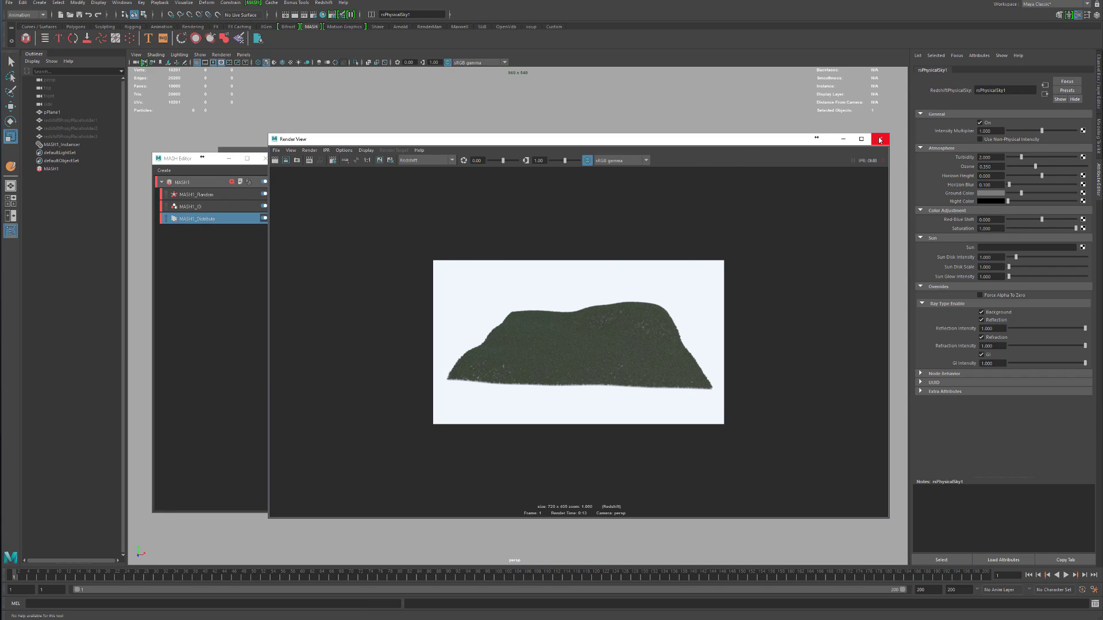
# Start an IPR render and shrink and move the Render View so the terrain viewport stays visible beside it
pyautogui.click(309, 161)
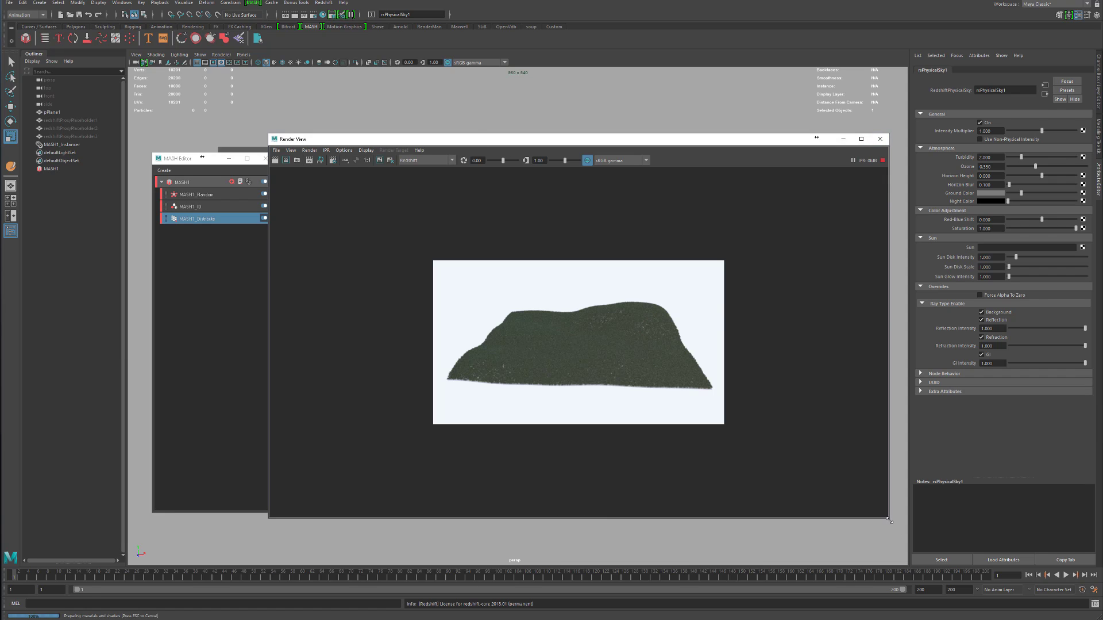
pyautogui.moveTo(890, 519); pyautogui.dragTo(768, 449)
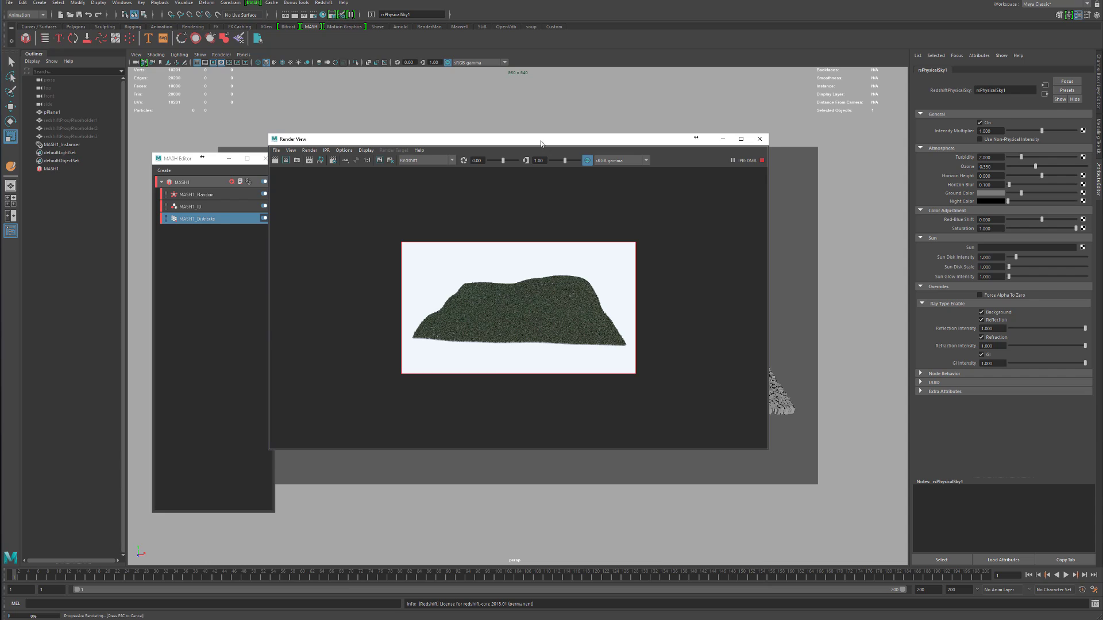
pyautogui.moveTo(546, 142); pyautogui.dragTo(314, 188)
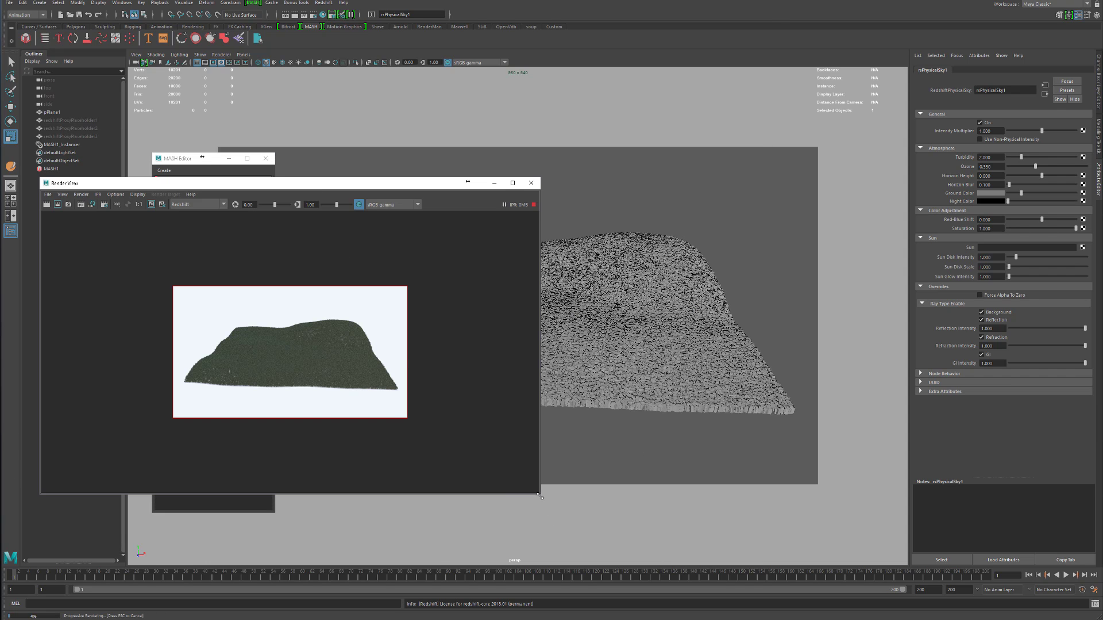
pyautogui.moveTo(542, 496); pyautogui.dragTo(432, 454)
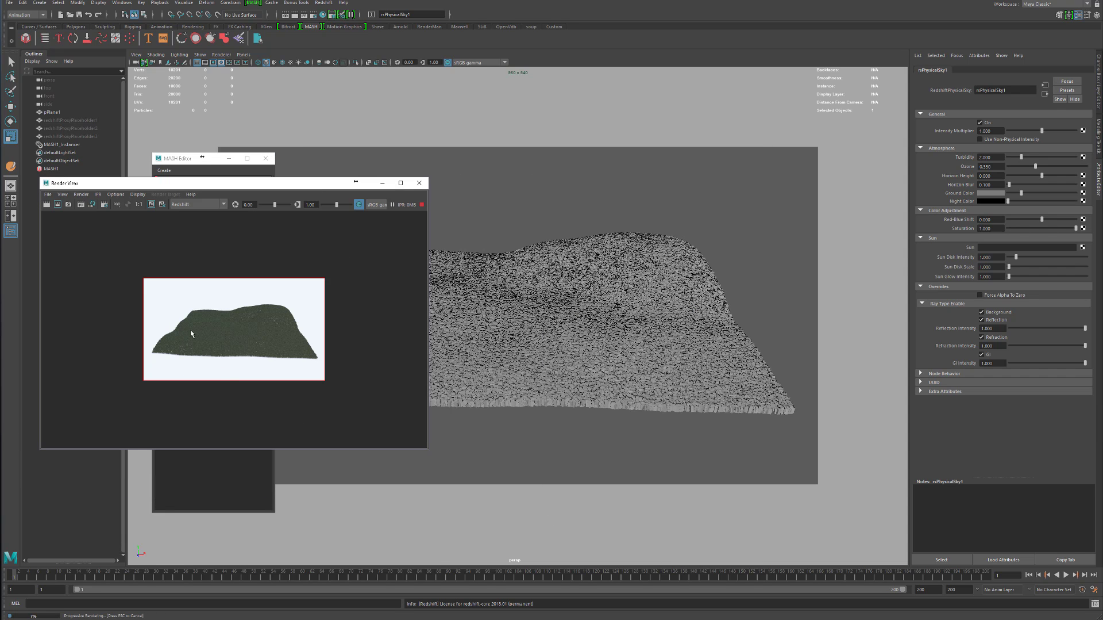
pyautogui.scroll(3, 192, 334)
pyautogui.scroll(2, 632, 343)
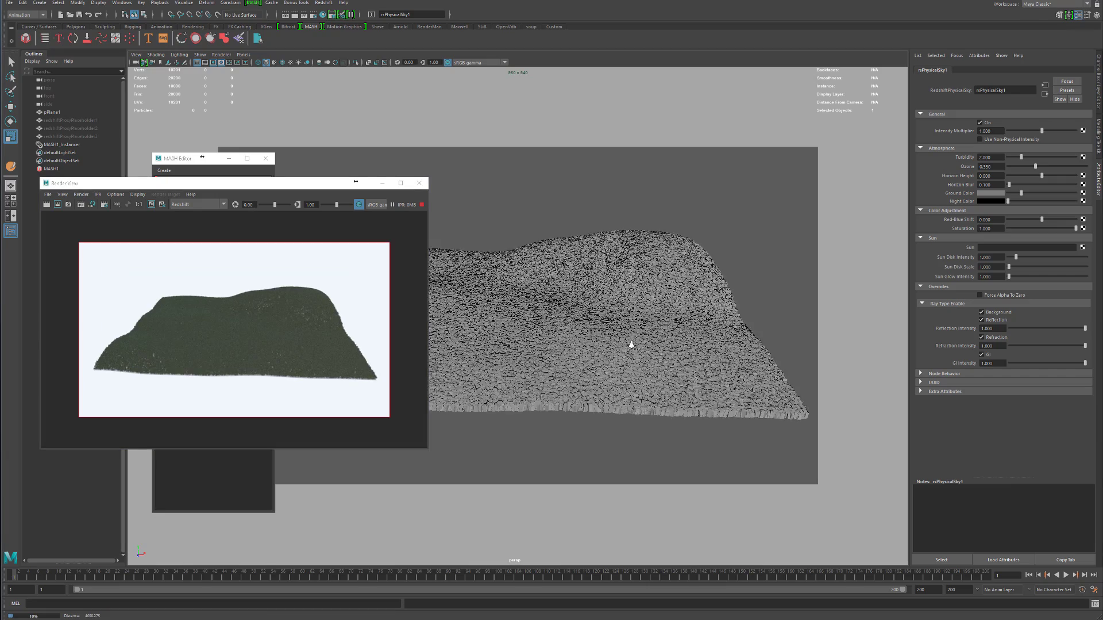
# Bring the perspective camera down low among the trees, facing the far hill, and examine the forest in the IPR render
pyautogui.moveTo(631, 343)
pyautogui.keyDown('alt'); pyautogui.mouseDown()
pyautogui.moveTo(684, 345)
pyautogui.moveTo(621, 333)
pyautogui.mouseUp(); pyautogui.keyUp('alt')
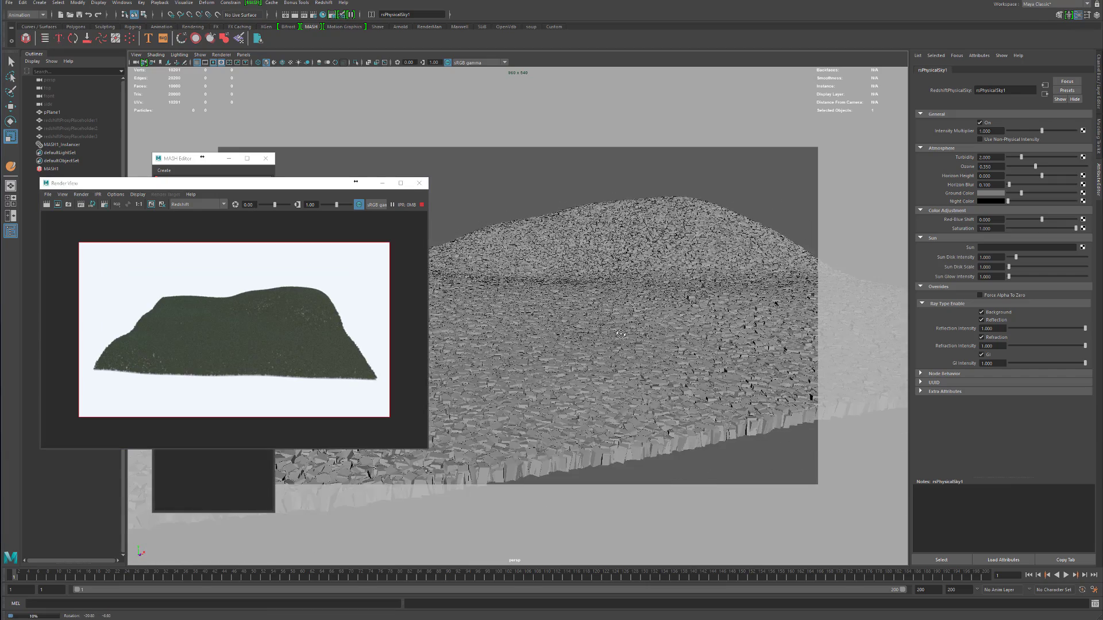
pyautogui.scroll(4, 640, 344)
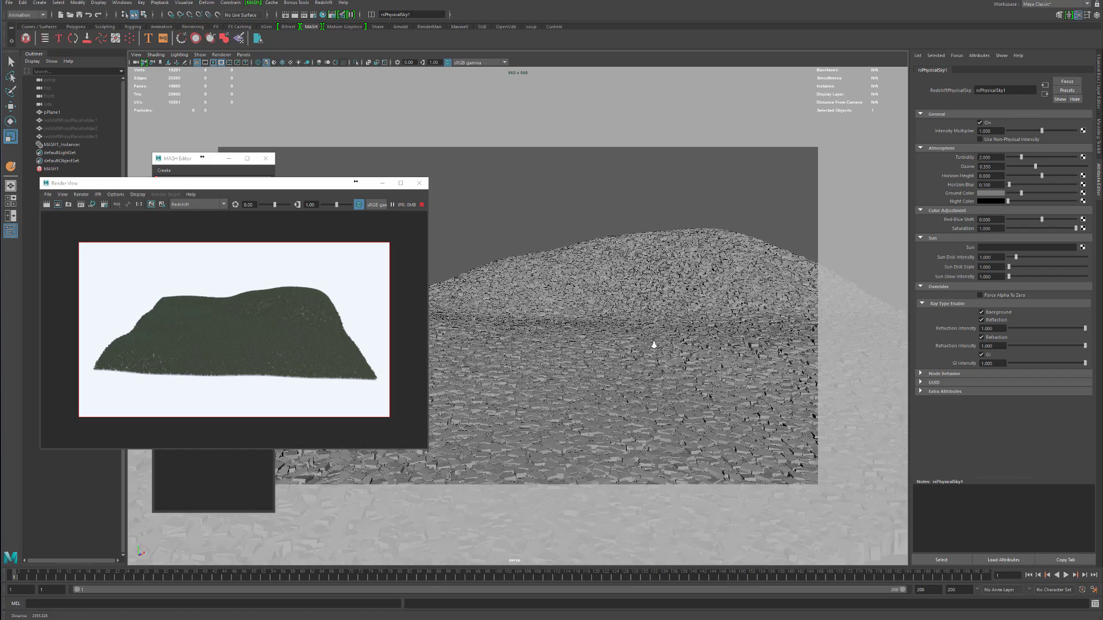
pyautogui.keyDown('alt'); pyautogui.moveTo(654, 345); pyautogui.dragTo(665, 346, button='right'); pyautogui.keyUp('alt')
pyautogui.keyDown('alt'); pyautogui.moveTo(665, 346); pyautogui.dragTo(658, 337); pyautogui.keyUp('alt')
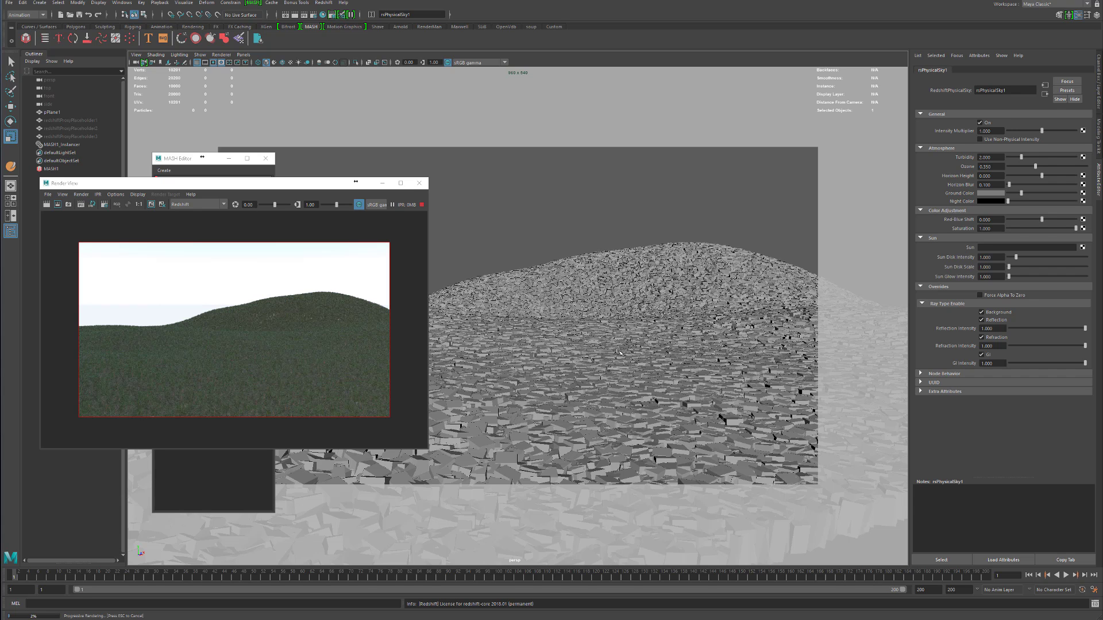
pyautogui.keyDown('alt'); pyautogui.moveTo(600, 306); pyautogui.dragTo(601, 305); pyautogui.keyUp('alt')
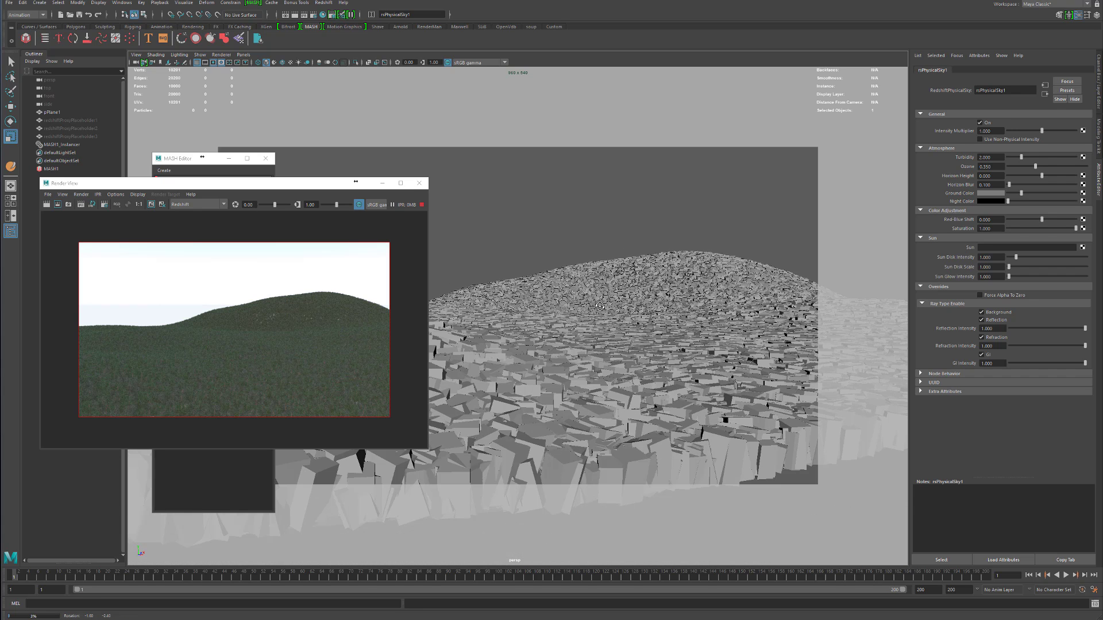
pyautogui.keyDown('alt'); pyautogui.moveTo(601, 305); pyautogui.dragTo(628, 306, button='right'); pyautogui.keyUp('alt')
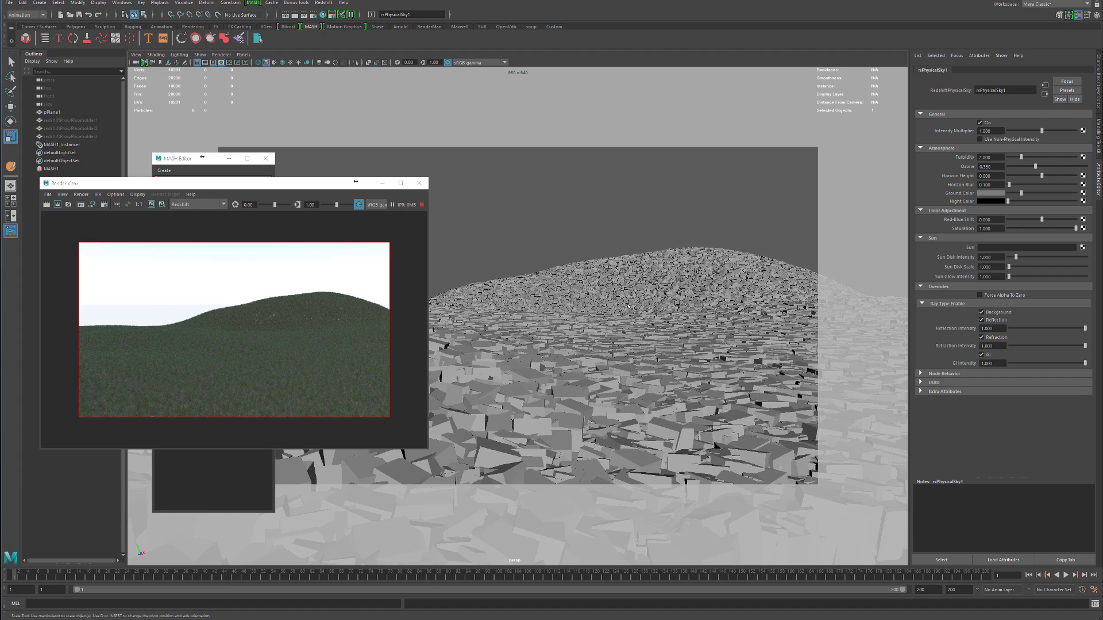
pyautogui.scroll(5, 627, 306)
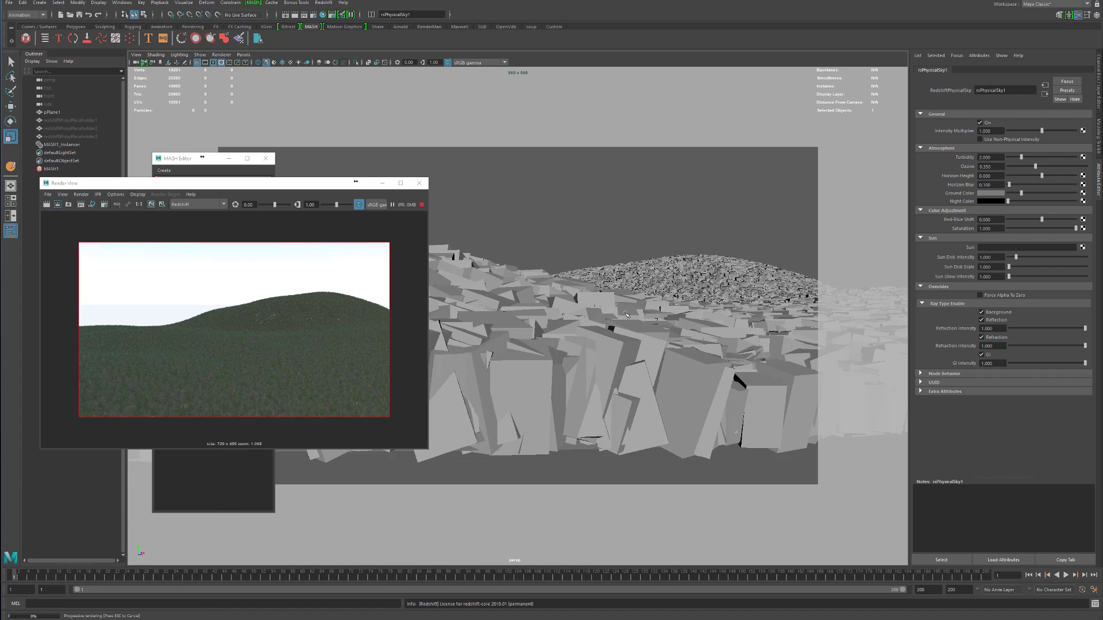
pyautogui.scroll(-5, 627, 314)
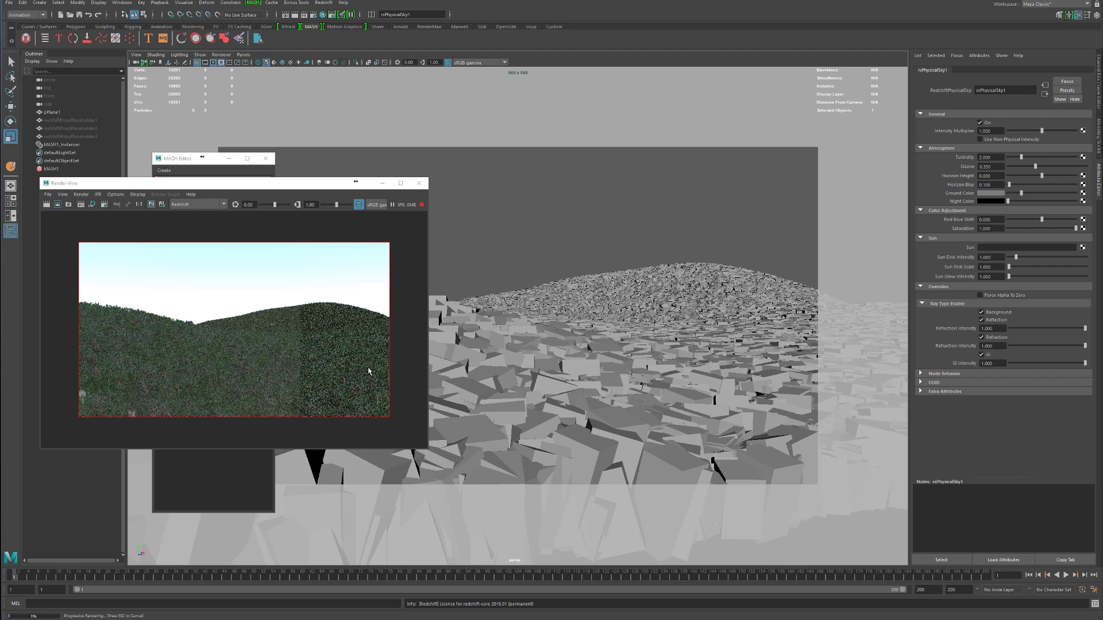
pyautogui.scroll(3, 157, 361)
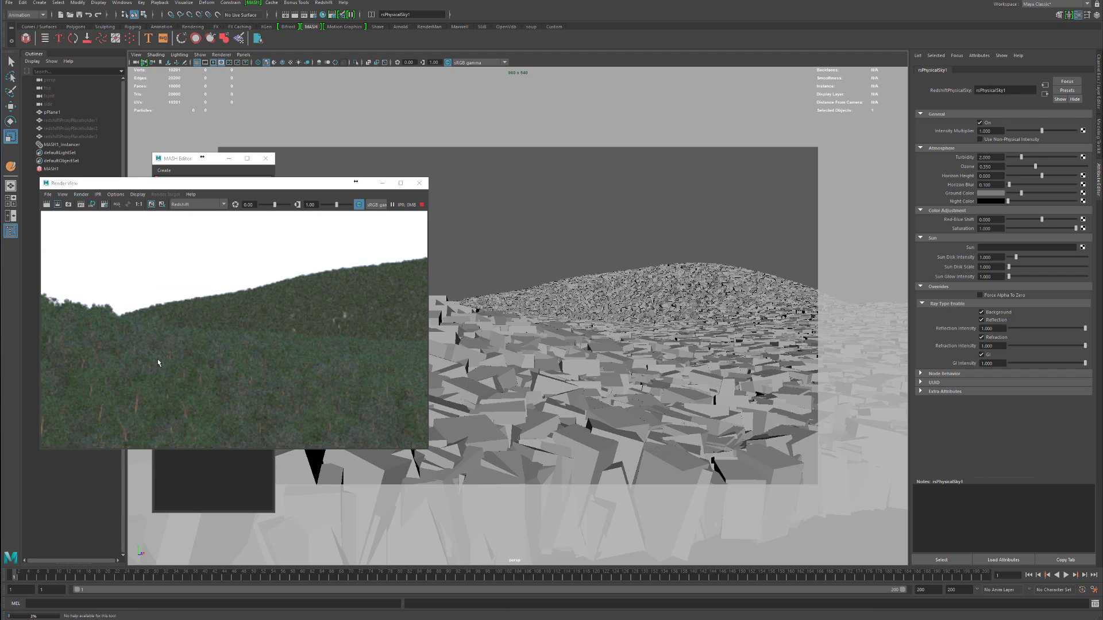
# Close the MASH Editor and reposition the Render View so the far hill stays visible in the viewport
pyautogui.keyDown('alt'); pyautogui.moveTo(298, 348); pyautogui.dragTo(163, 287, button='middle'); pyautogui.keyUp('alt')
pyautogui.keyDown('alt'); pyautogui.moveTo(311, 307); pyautogui.dragTo(337, 248, button='middle'); pyautogui.keyUp('alt')
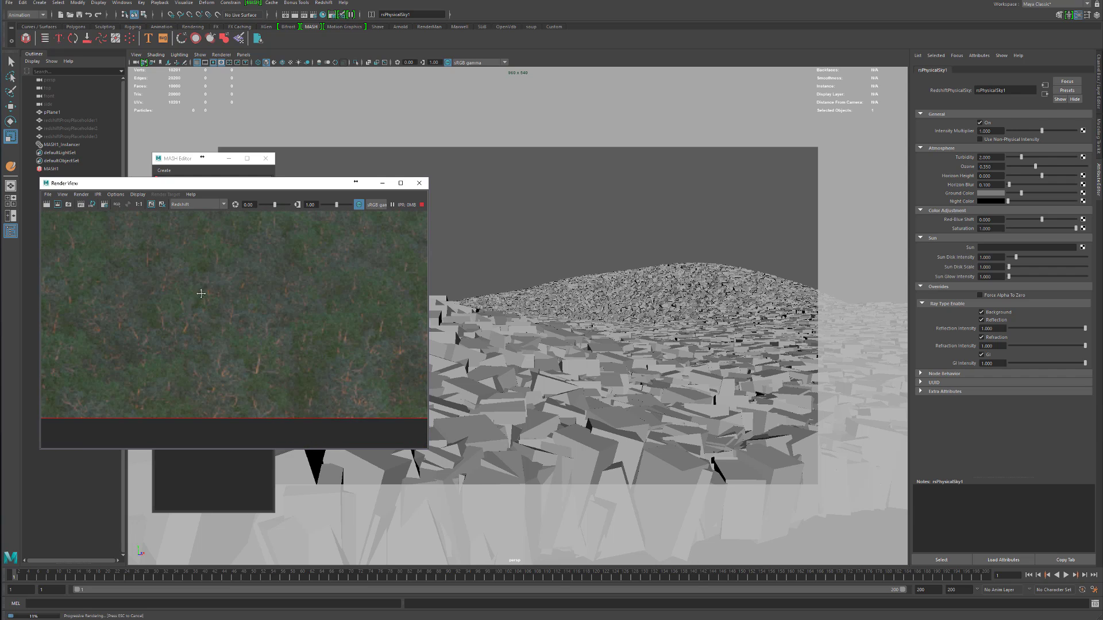
pyautogui.keyDown('alt'); pyautogui.moveTo(112, 242); pyautogui.dragTo(271, 323, button='middle'); pyautogui.keyUp('alt')
pyautogui.scroll(-6, 299, 348)
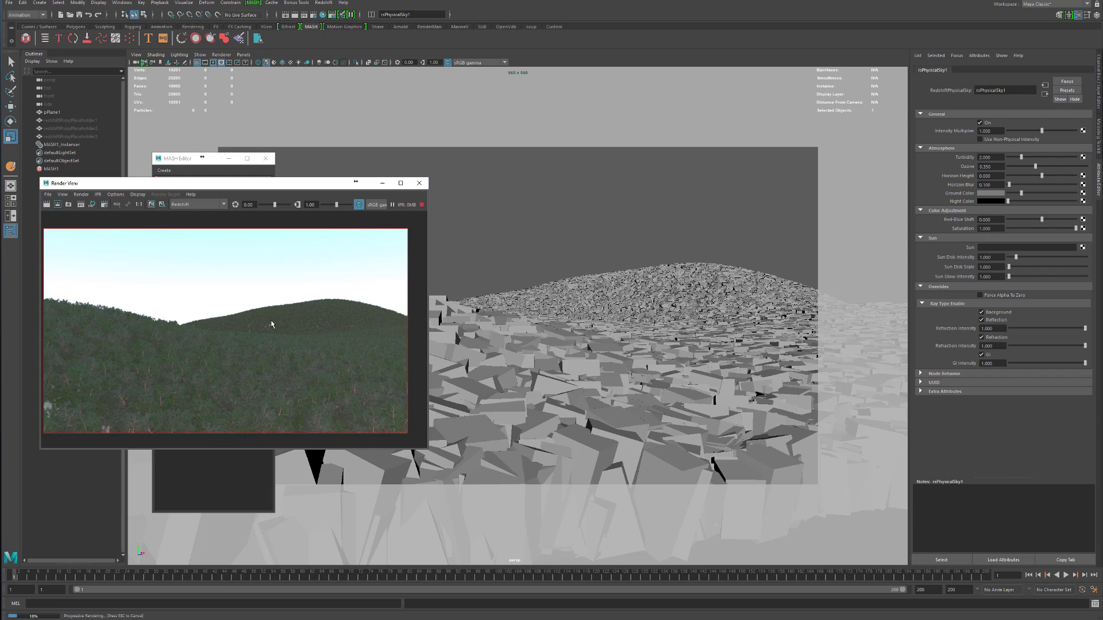
pyautogui.moveTo(245, 190); pyautogui.dragTo(512, 248)
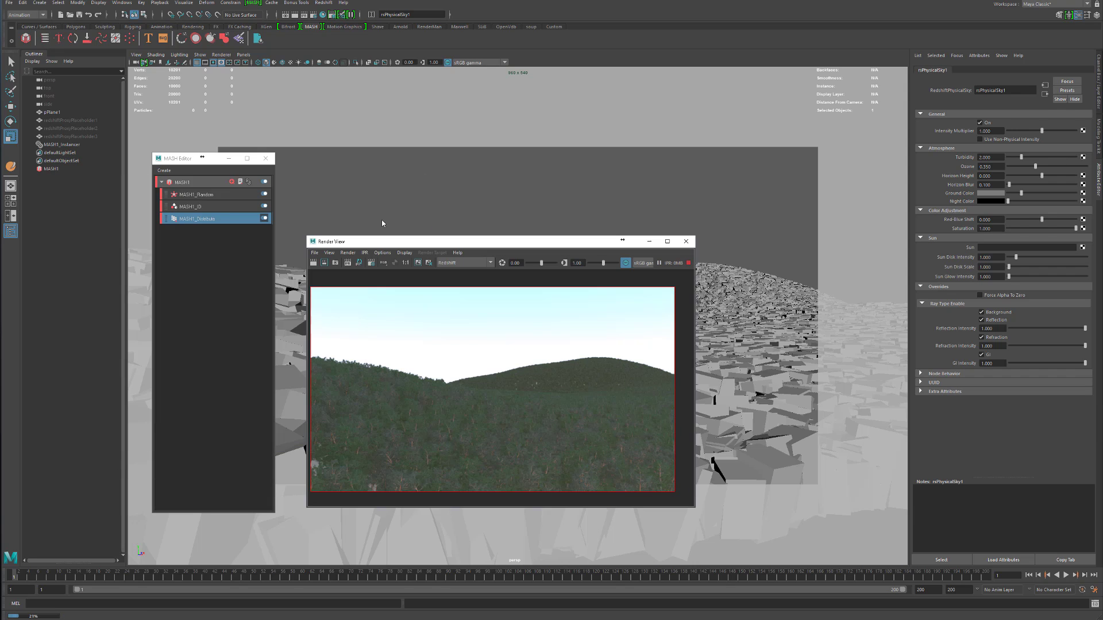
pyautogui.click(265, 158)
pyautogui.moveTo(362, 249); pyautogui.dragTo(89, 272)
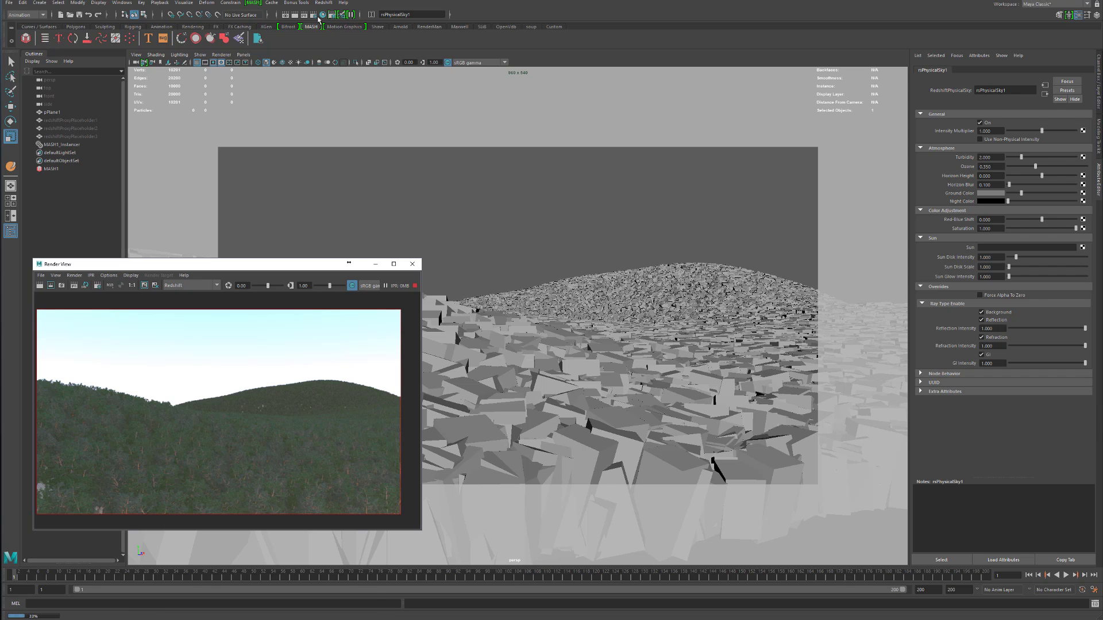
# Delete the physical sky assigned as Environment in the Redshift output settings and create a Physical Sun & Sky instead
pyautogui.click(320, 16)
pyautogui.moveTo(234, 229); pyautogui.dragTo(436, 112)
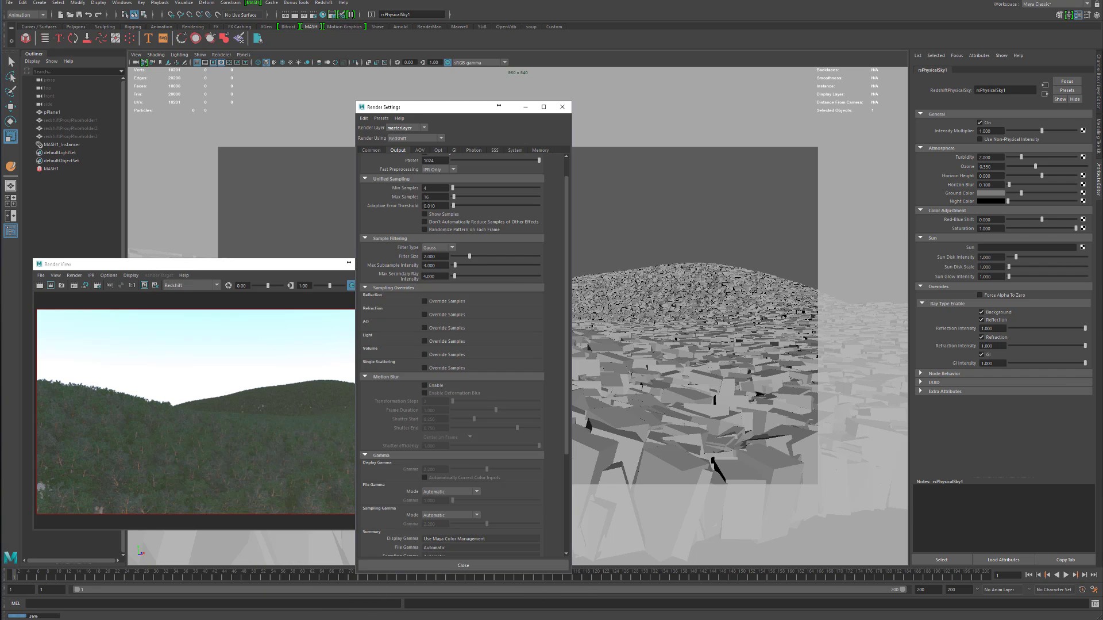
pyautogui.scroll(-8, 518, 455)
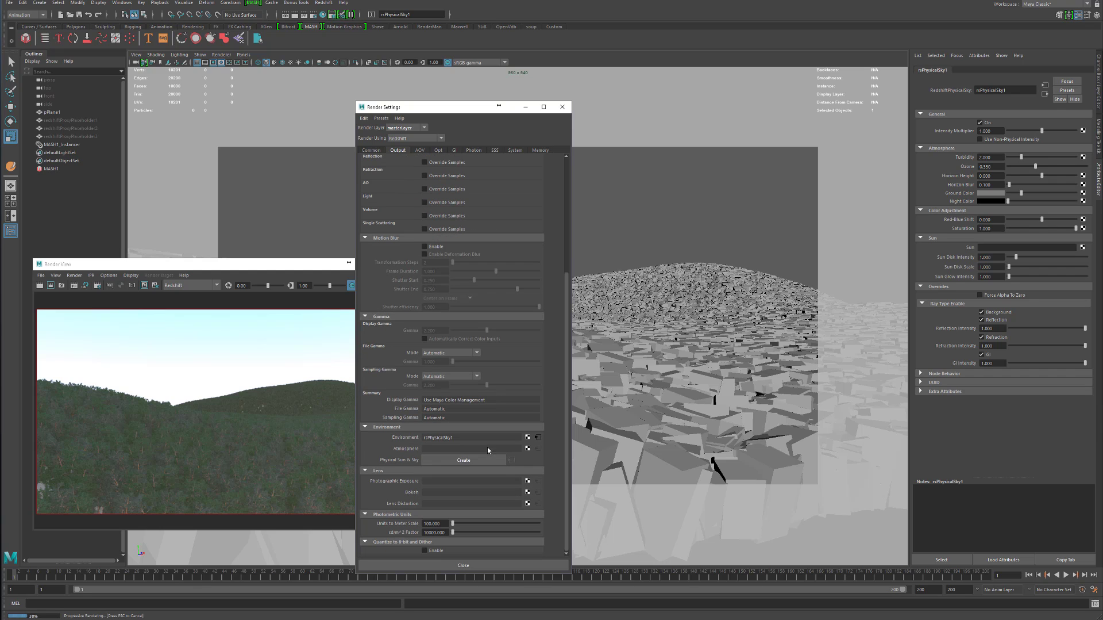
pyautogui.rightClick(537, 438)
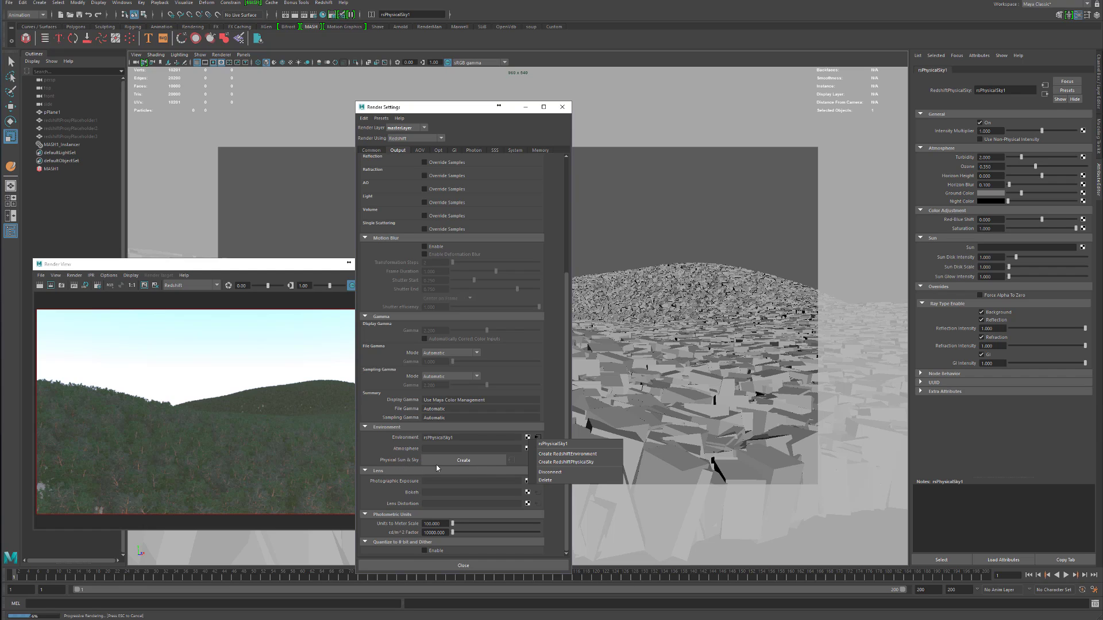
pyautogui.click(545, 480)
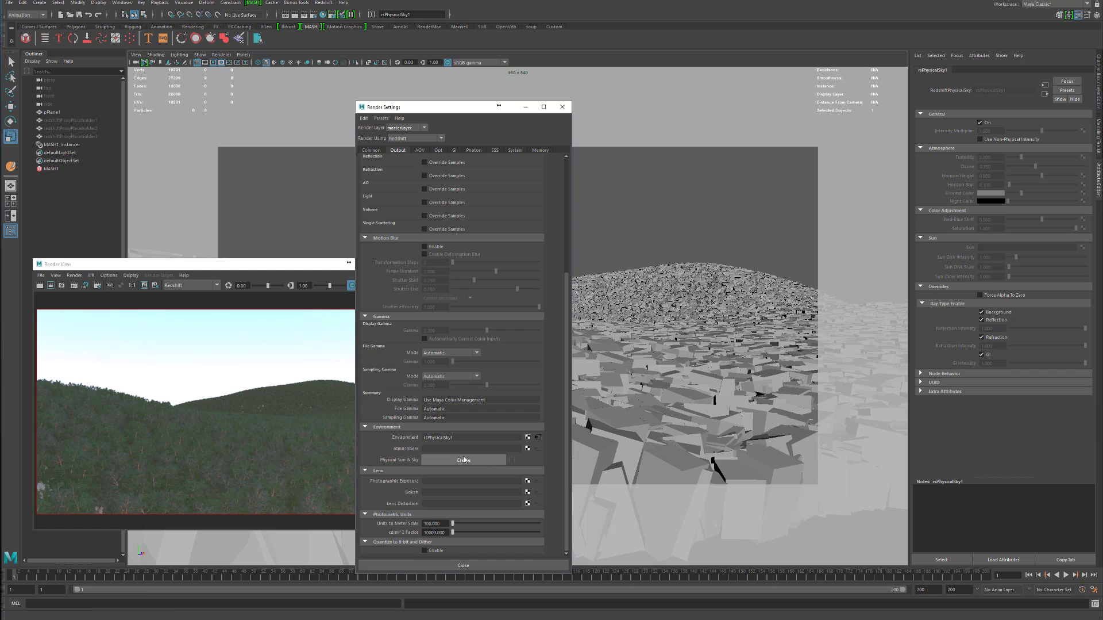
pyautogui.click(463, 460)
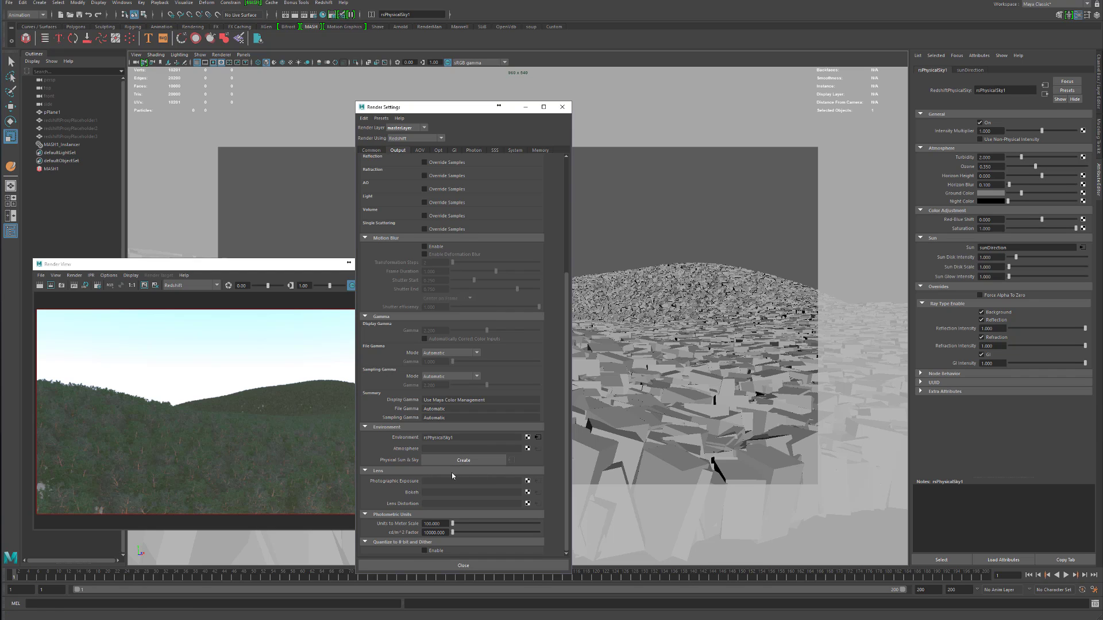
# Inspect the sunlit forest up close and as a whole in the IPR render
pyautogui.click(291, 268)
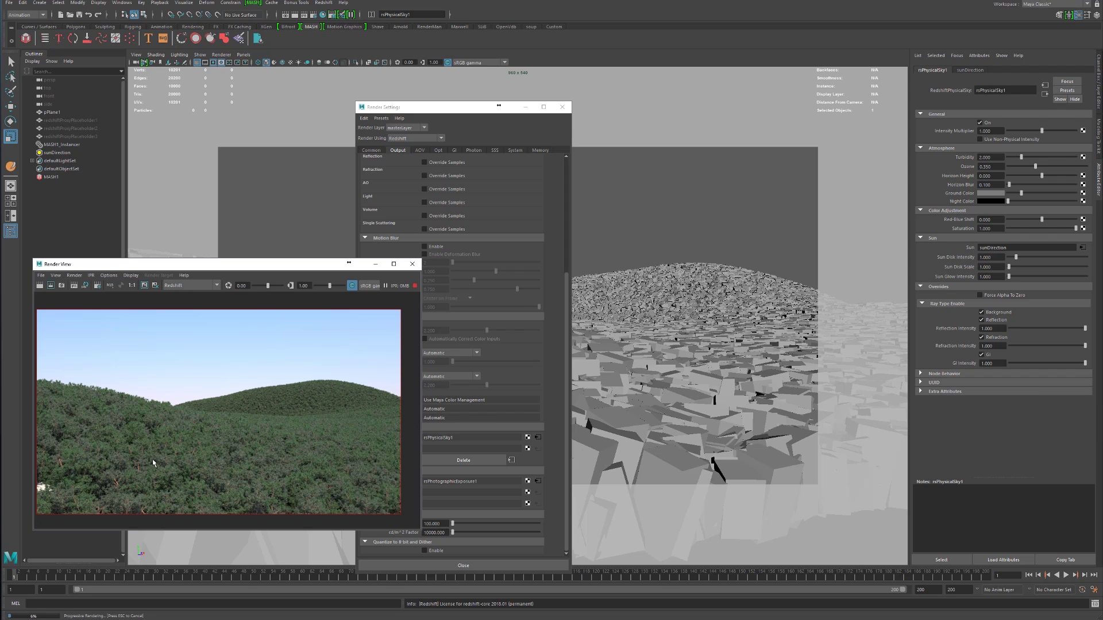
pyautogui.keyDown('alt'); pyautogui.moveTo(147, 452); pyautogui.dragTo(168, 451, button='right'); pyautogui.keyUp('alt')
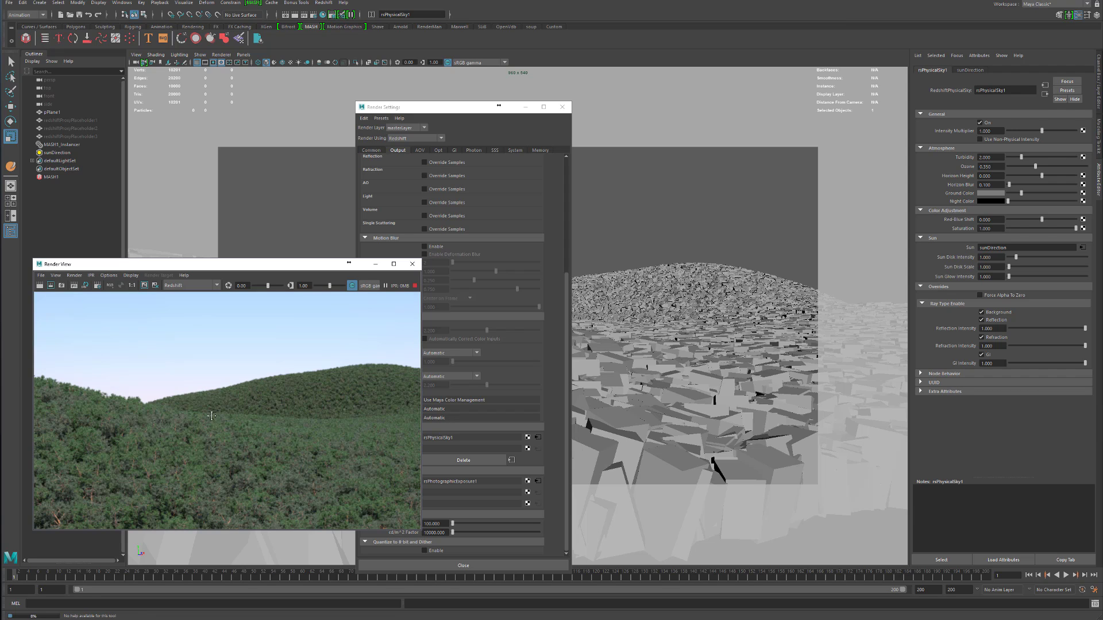
pyautogui.keyDown('alt'); pyautogui.moveTo(144, 451); pyautogui.dragTo(127, 429, button='middle'); pyautogui.keyUp('alt')
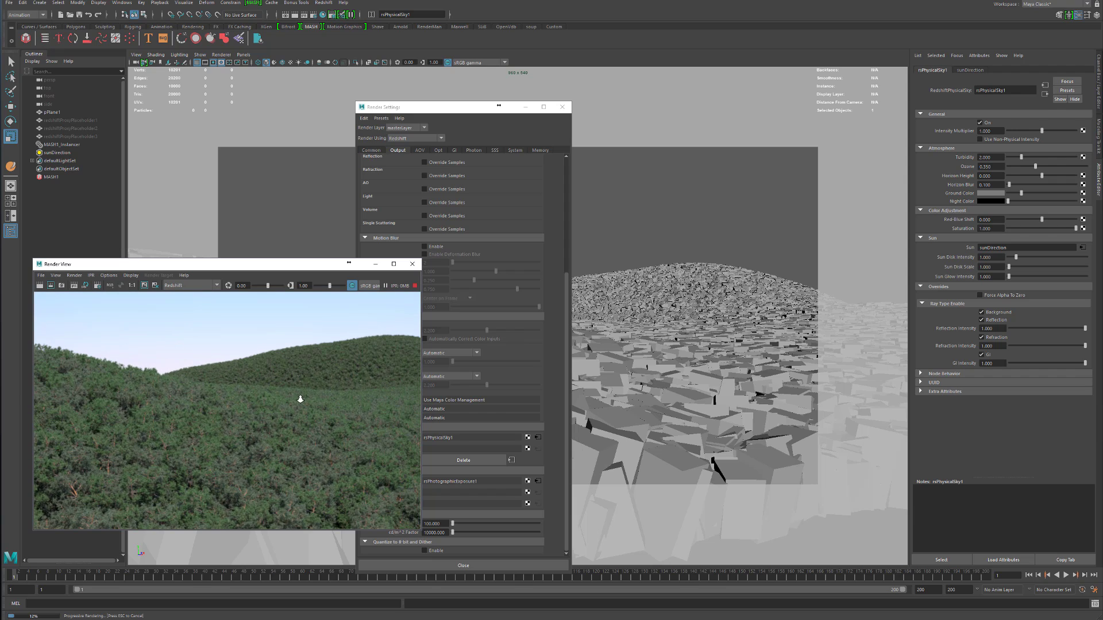
pyautogui.scroll(-5, 301, 397)
pyautogui.scroll(1, 255, 390)
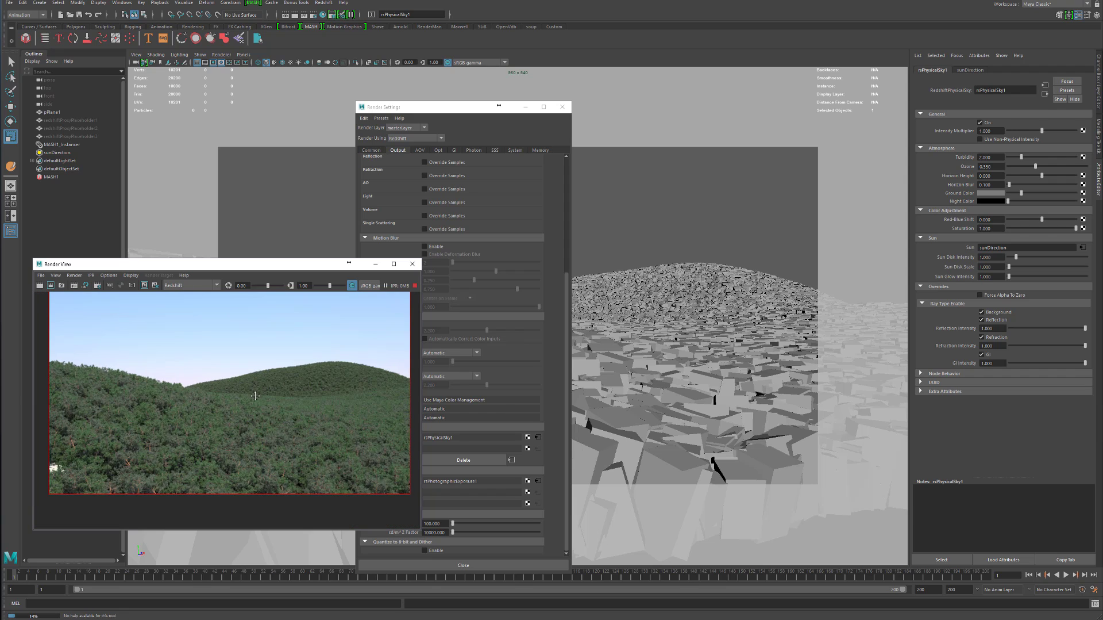
pyautogui.keyDown('alt'); pyautogui.moveTo(255, 396); pyautogui.dragTo(255, 408, button='middle'); pyautogui.keyUp('alt')
# Create a Redshift volume scattering node as the Atmosphere in the render settings
pyautogui.click(563, 507)
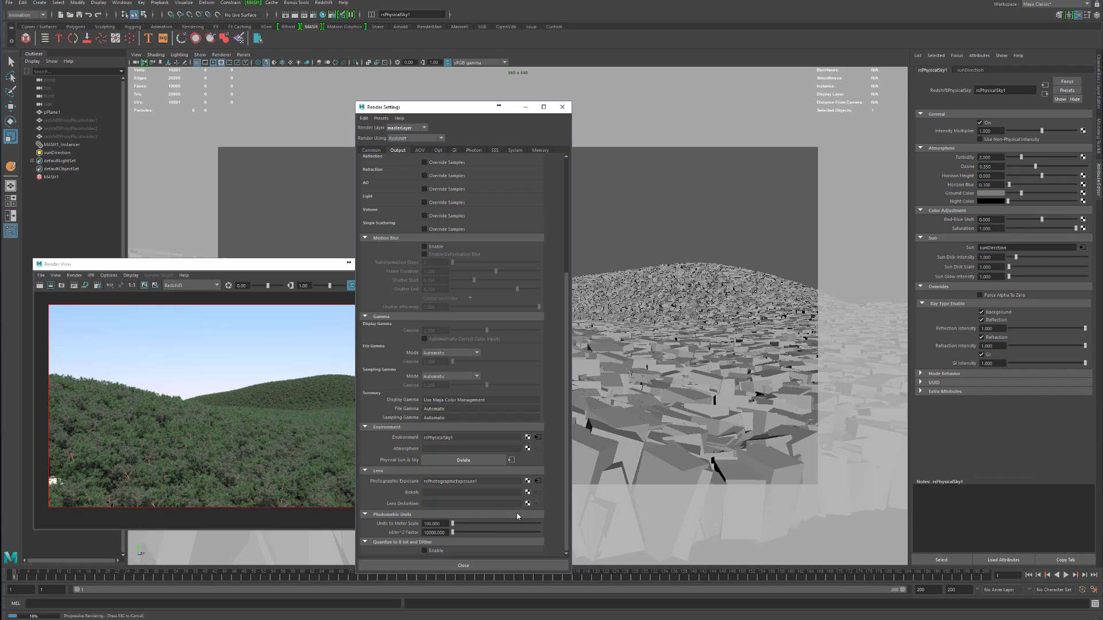
pyautogui.rightClick(533, 451)
pyautogui.click(548, 453)
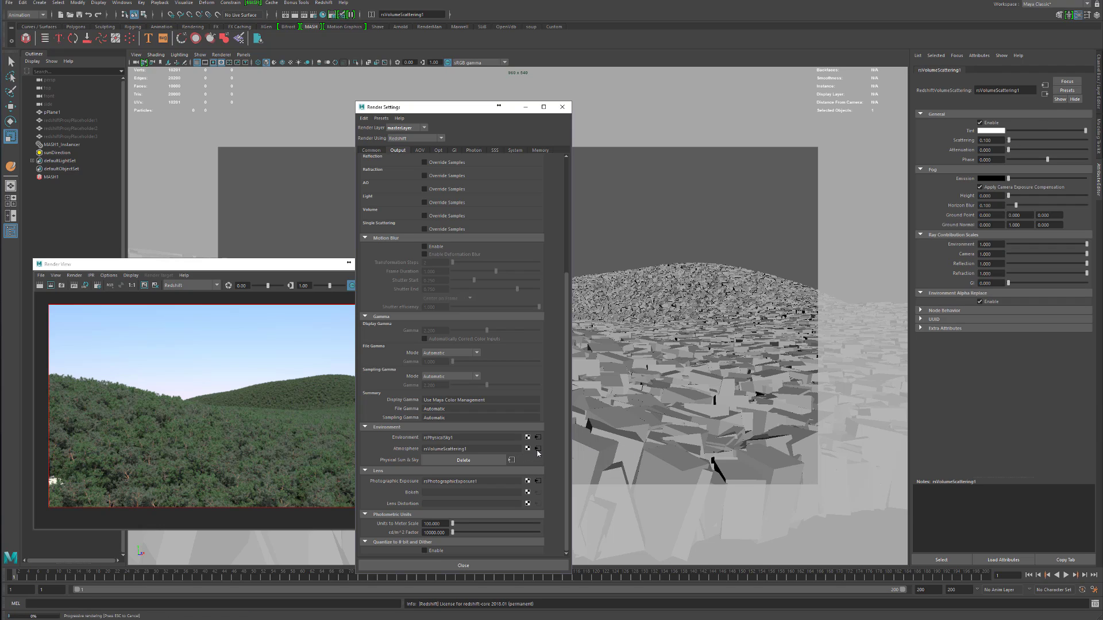
# Select the sun light and raise its volume Contribution Scale to 1
pyautogui.click(539, 438)
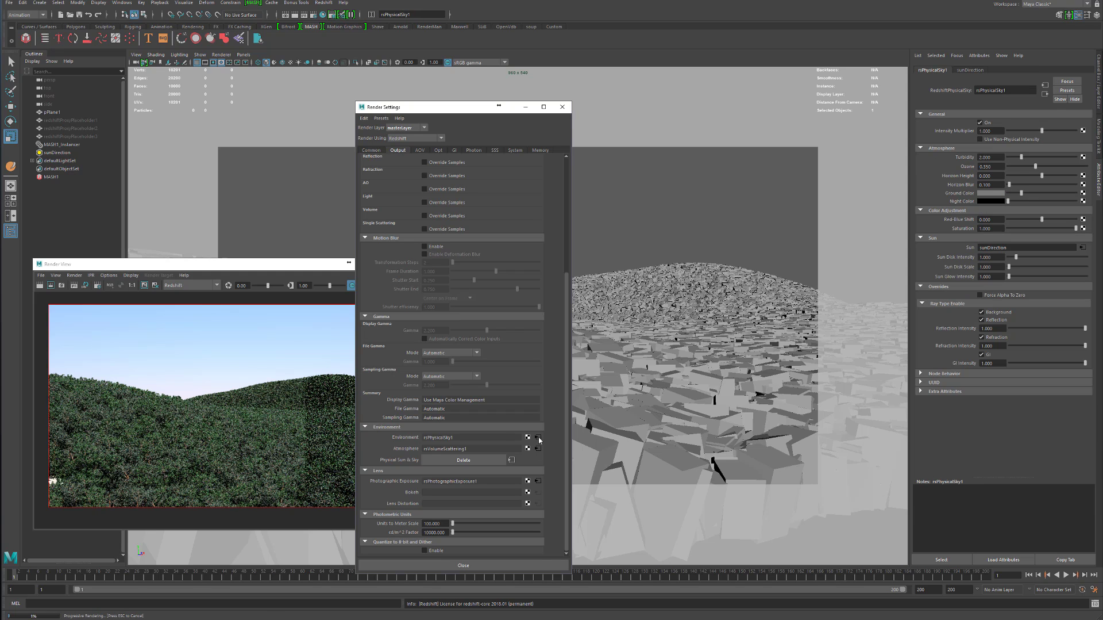
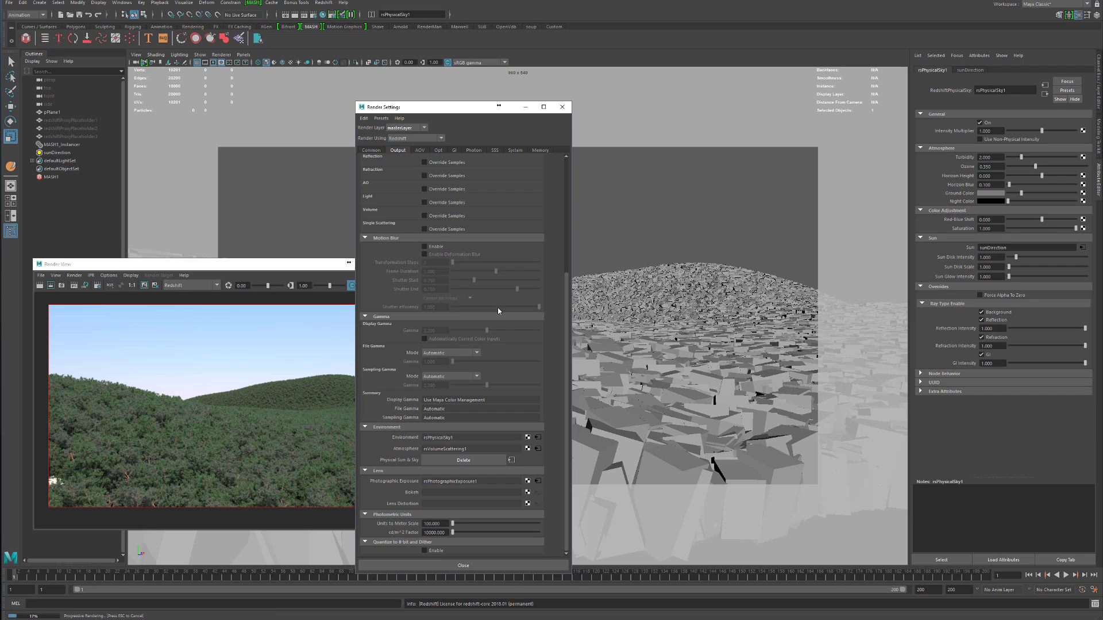
pyautogui.click(63, 153)
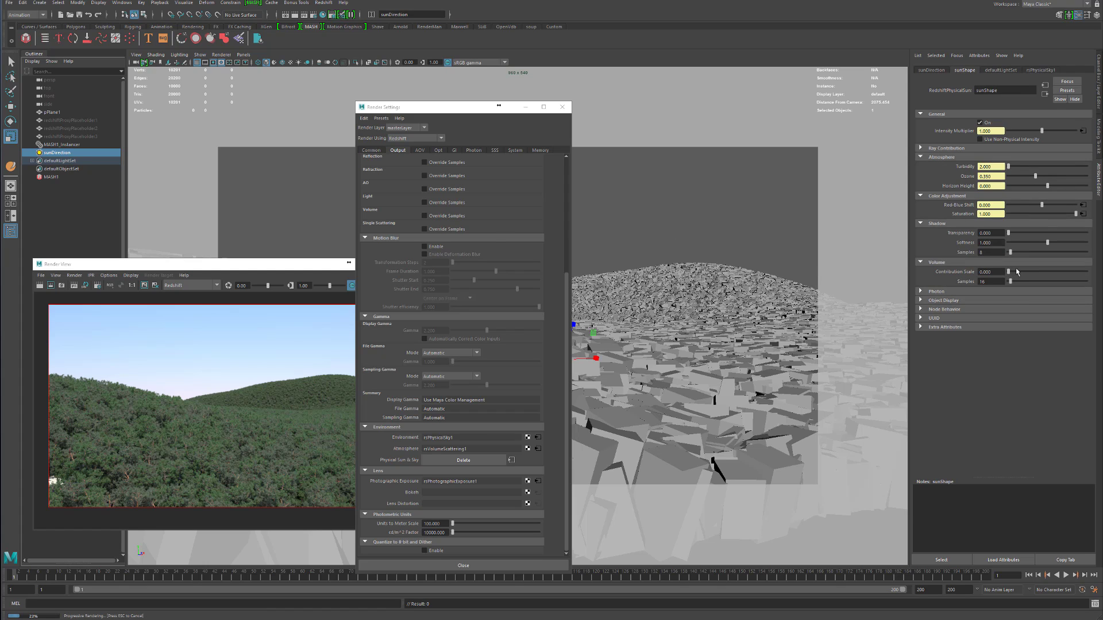
pyautogui.moveTo(1023, 273); pyautogui.dragTo(1095, 279)
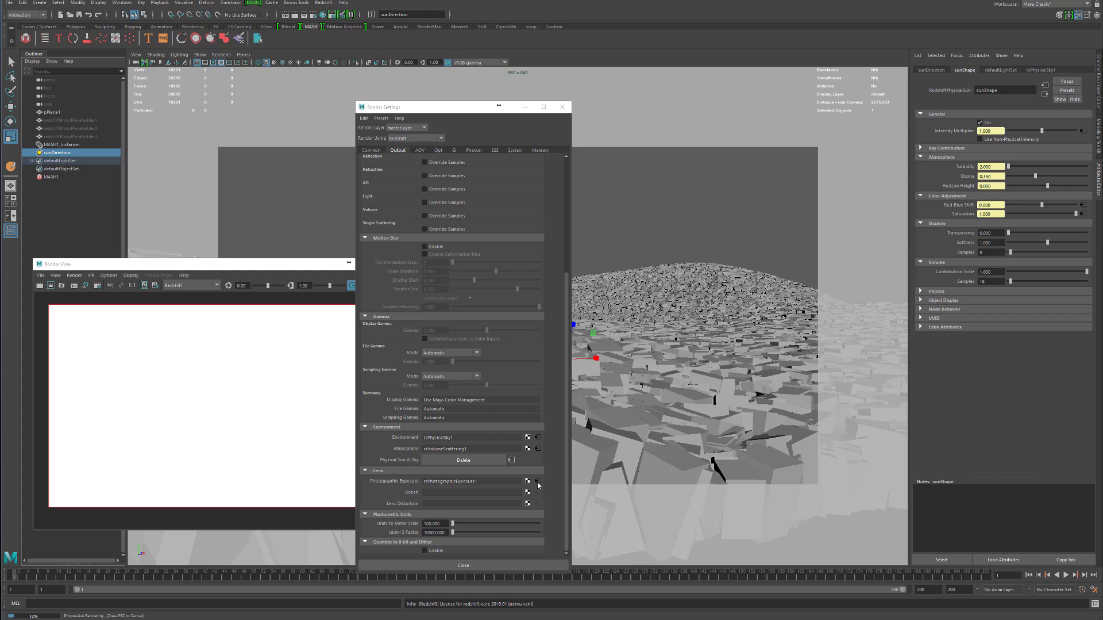
# Set the volume scattering node's Scattering to 0.001 and move the Render Settings clear of the rendered image
pyautogui.click(538, 449)
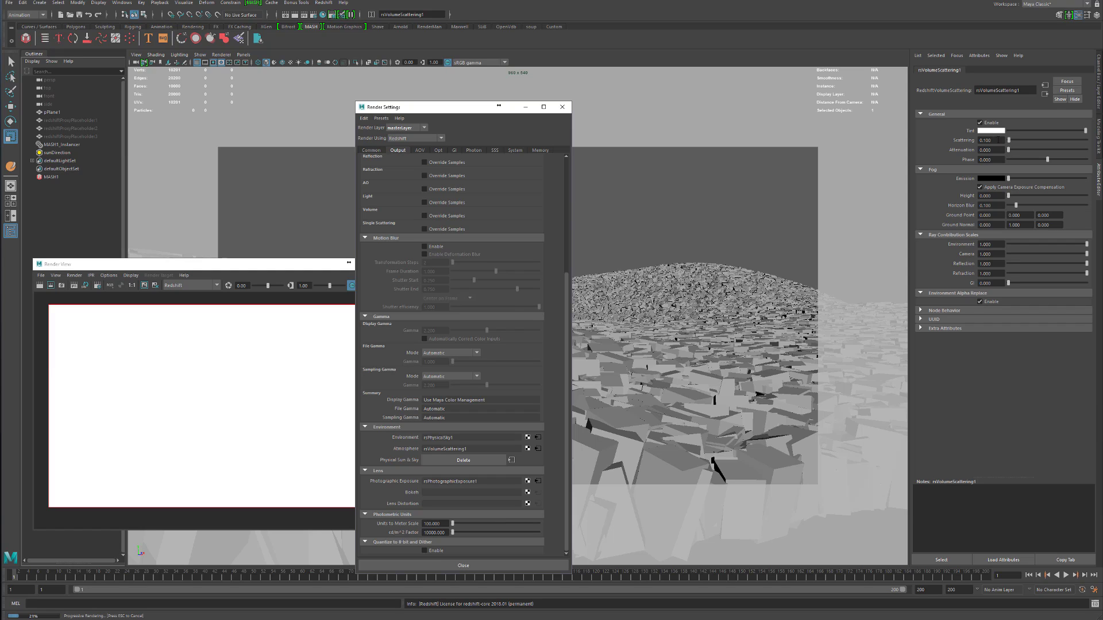
pyautogui.click(1000, 140)
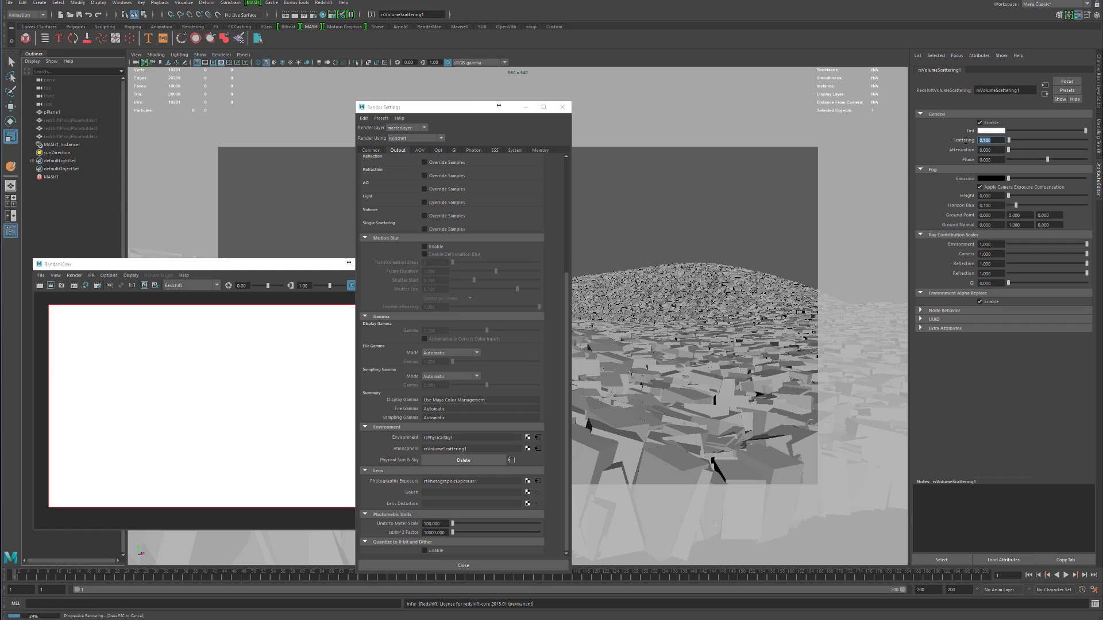
pyautogui.write('.0')
pyautogui.press('Return')
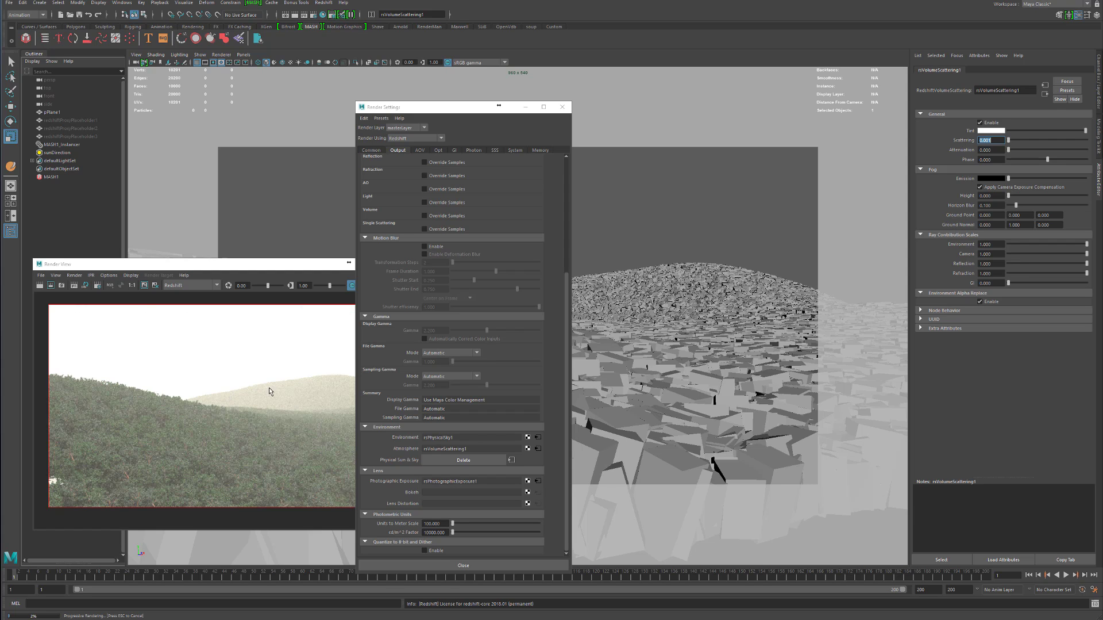
pyautogui.moveTo(451, 114); pyautogui.dragTo(584, 115)
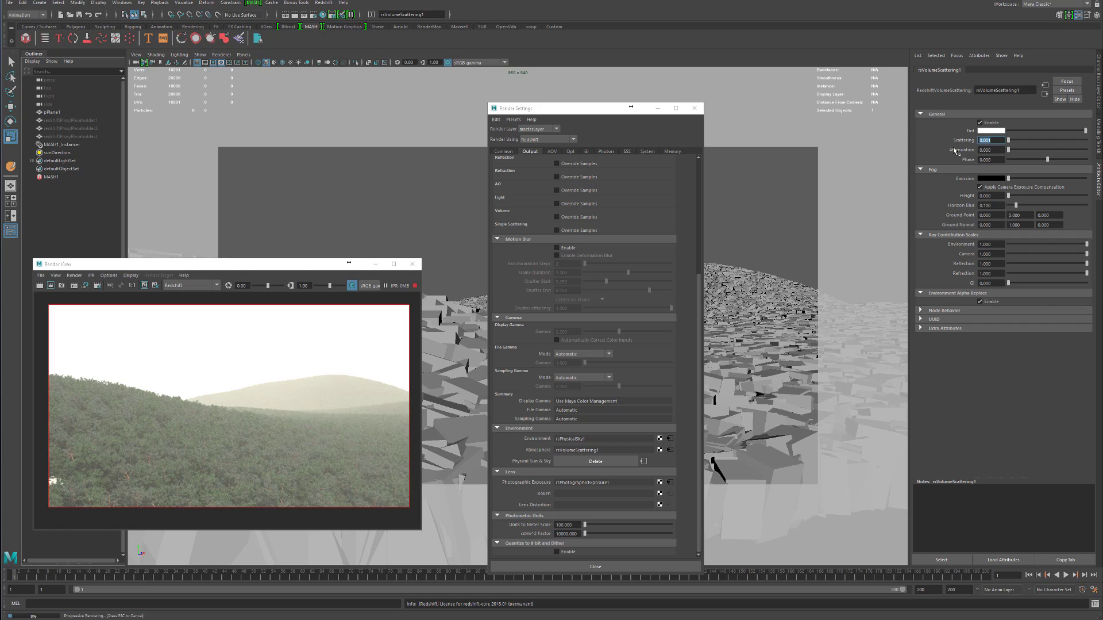
pyautogui.press('BackSpace')
pyautogui.press('Return')
pyautogui.hotkey('ctrl', 'z')
# Tint the volume scattering a very pale blue with a hue of 210 and low saturation
pyautogui.click(1002, 131)
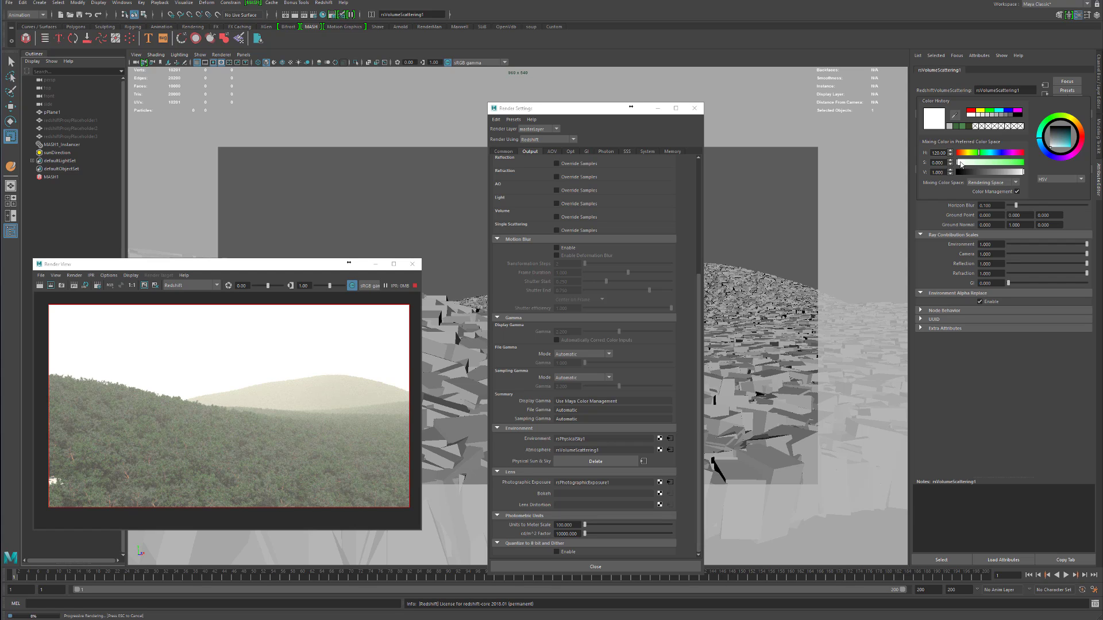
pyautogui.moveTo(961, 164); pyautogui.dragTo(965, 164)
pyautogui.click(991, 154)
pyautogui.click(993, 155)
pyautogui.moveTo(967, 165); pyautogui.dragTo(972, 164)
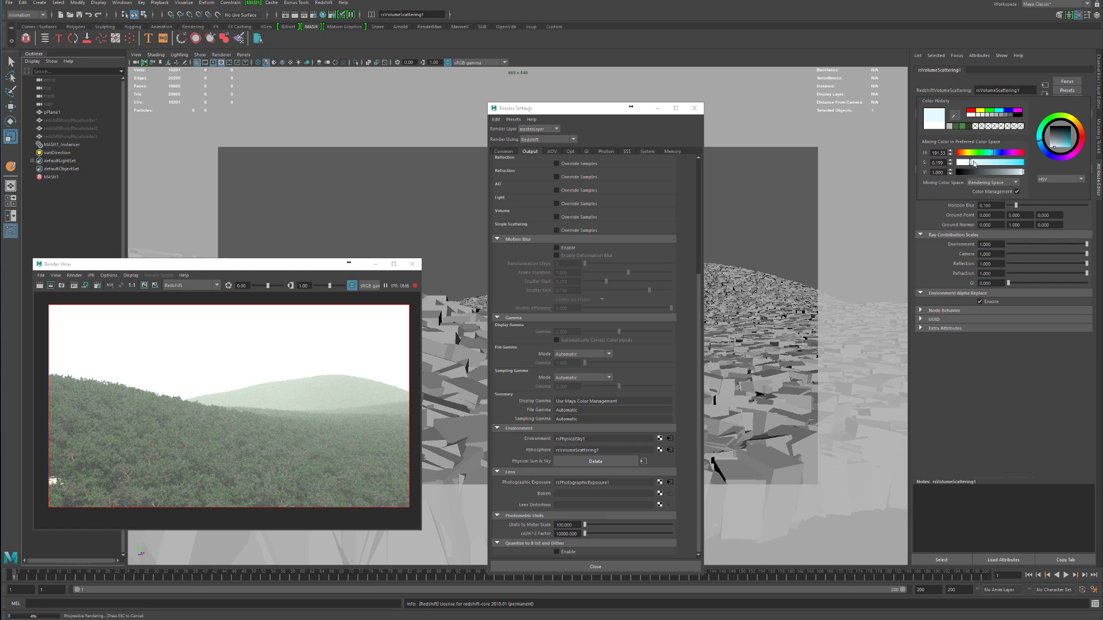
pyautogui.click(996, 153)
pyautogui.click(998, 153)
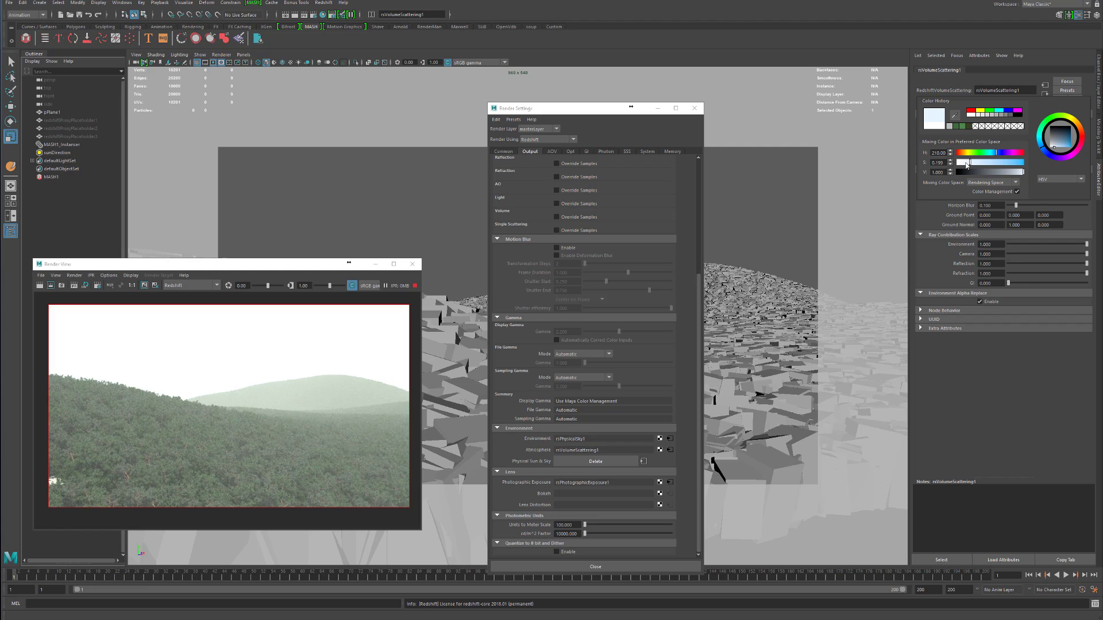
pyautogui.click(964, 163)
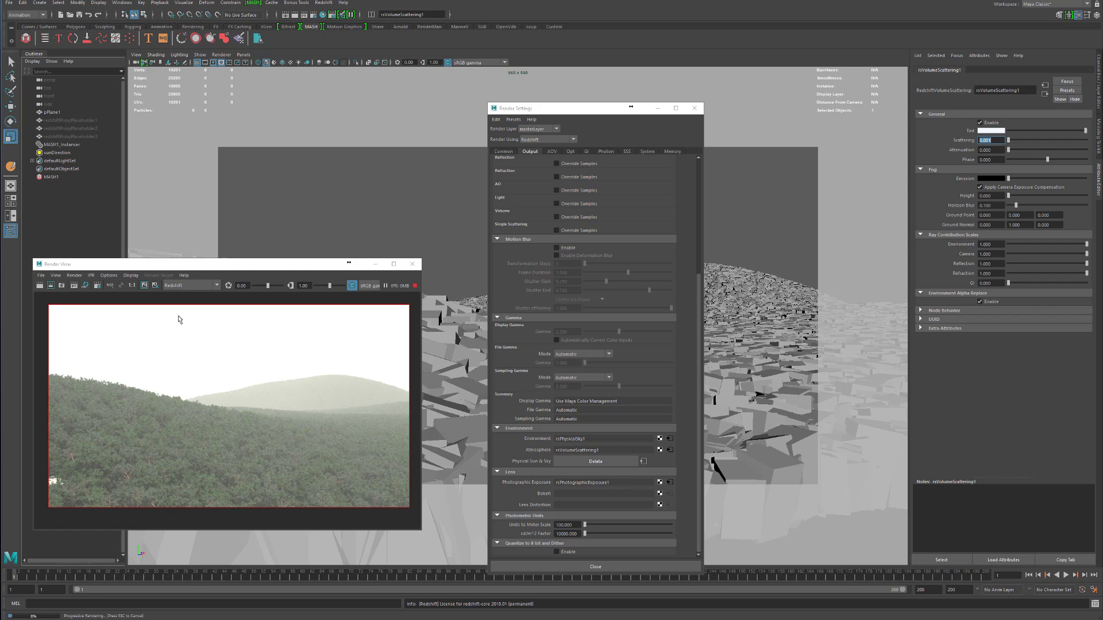
# Set the sun light's volume Contribution Scale to 0.1
pyautogui.click(58, 152)
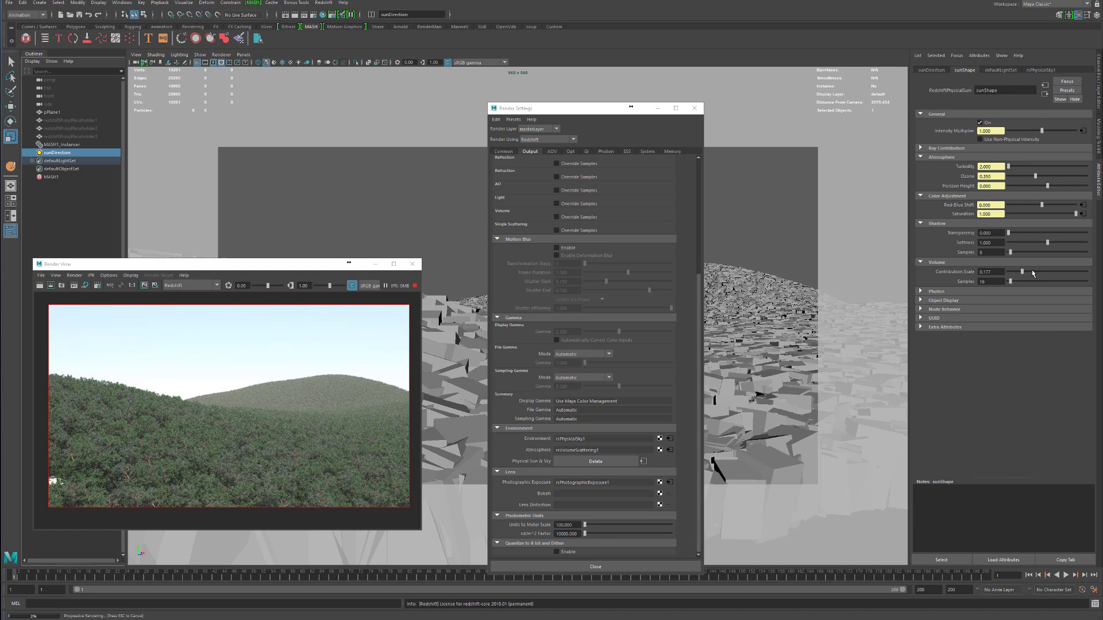
pyautogui.doubleClick(988, 271)
pyautogui.write('0.1')
pyautogui.press('Return')
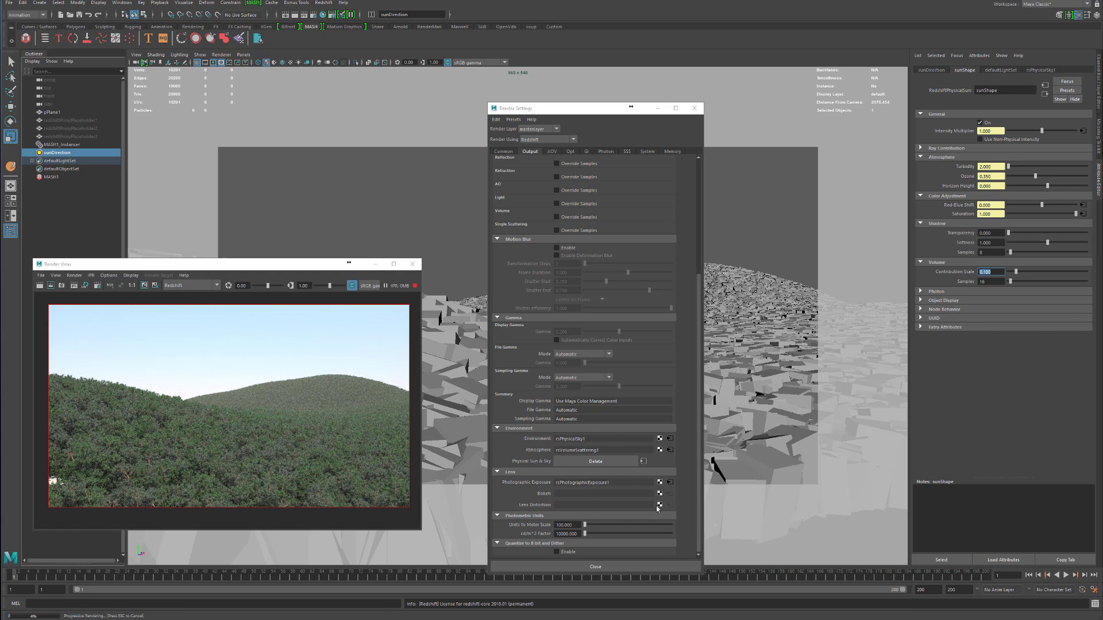
# Set the photographic exposure's Black Crush Amount to 0.25 and Allowed Overexposure to 0.5, and check the forest render
pyautogui.click(671, 481)
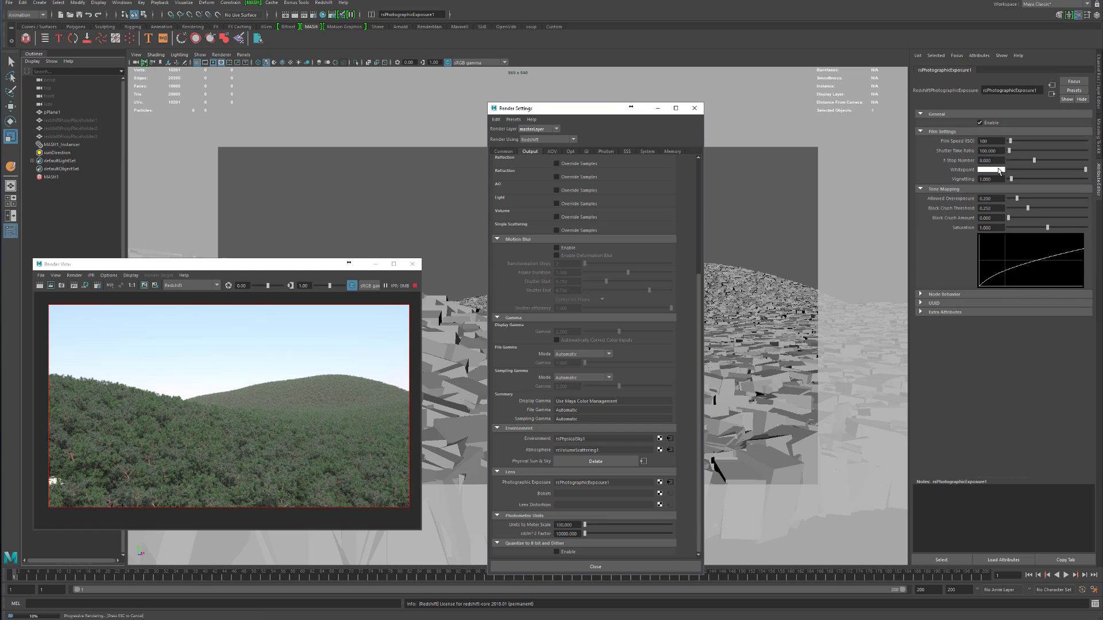
pyautogui.click(1028, 218)
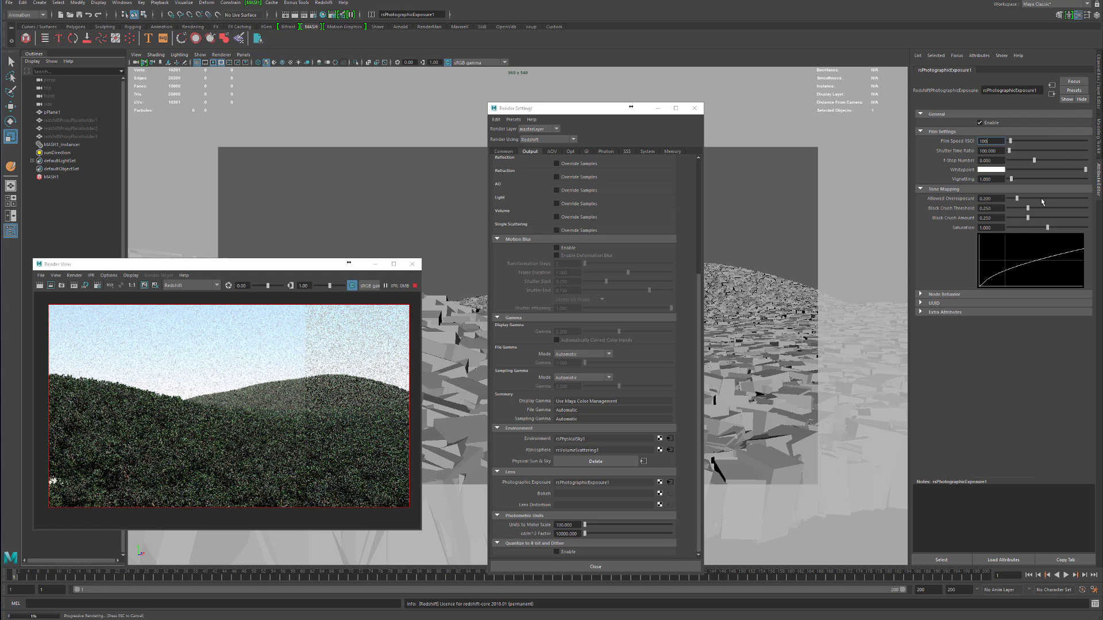
pyautogui.click(991, 198)
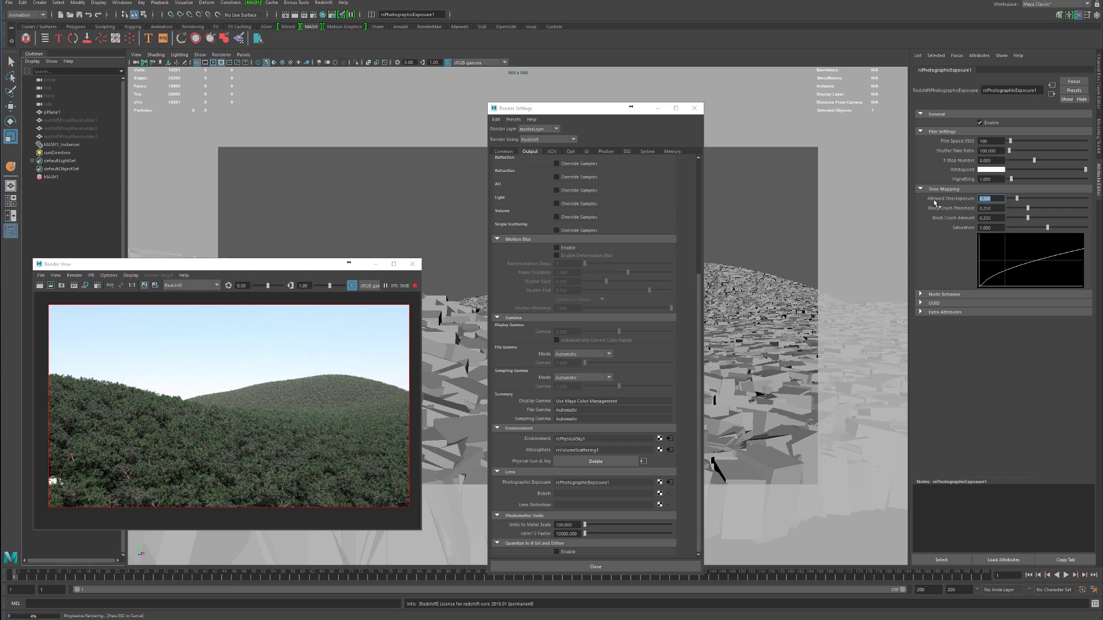
pyautogui.write('0.5')
pyautogui.press('Return')
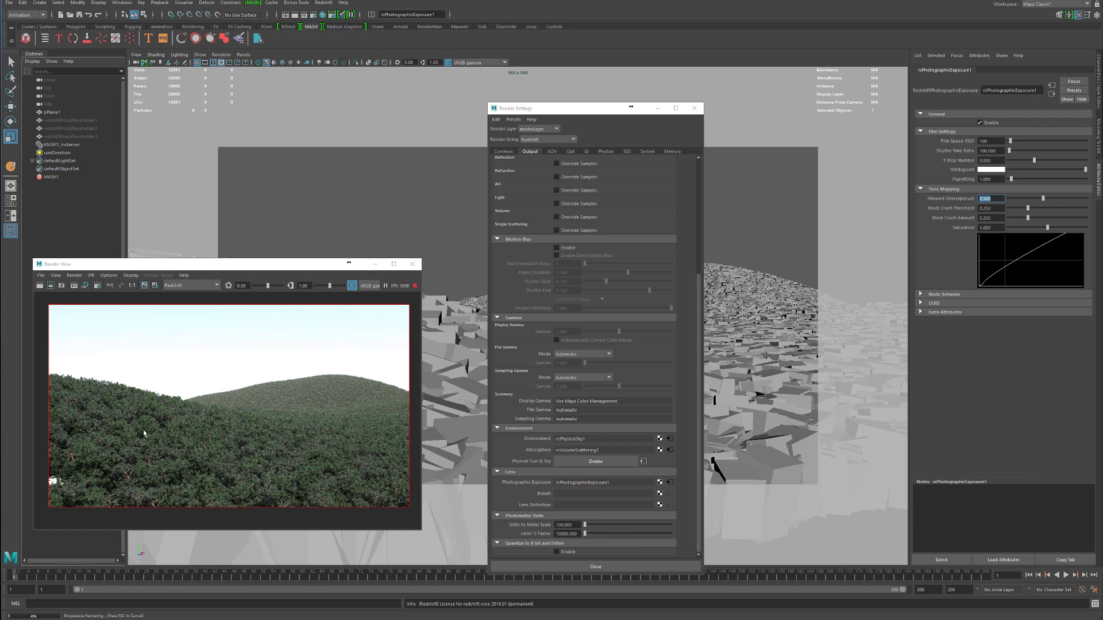
pyautogui.scroll(5, 143, 429)
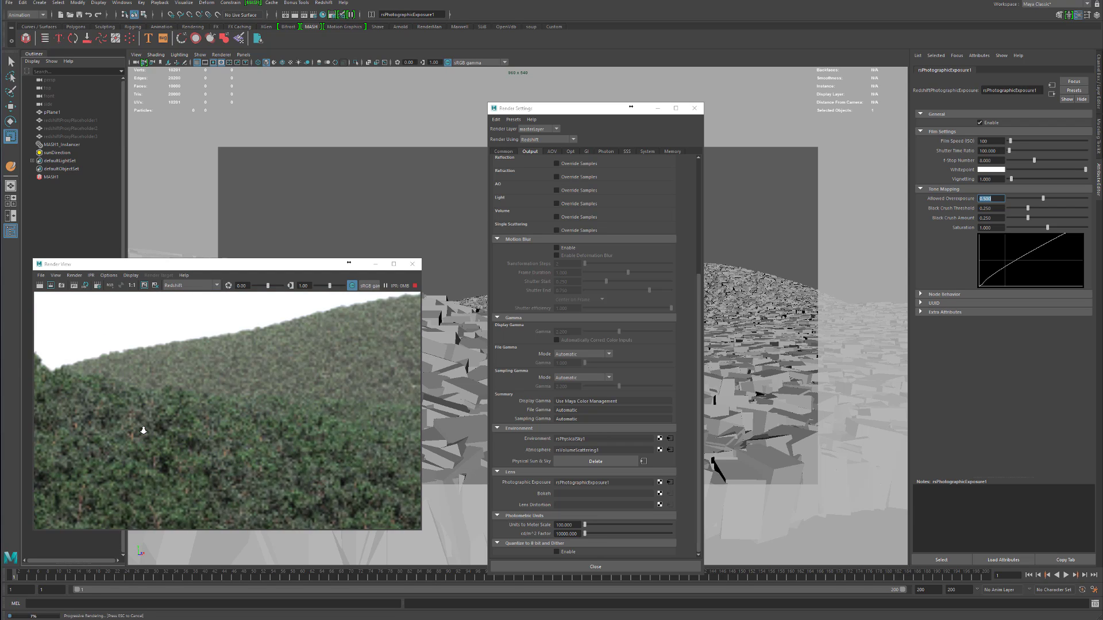
pyautogui.scroll(-6, 143, 429)
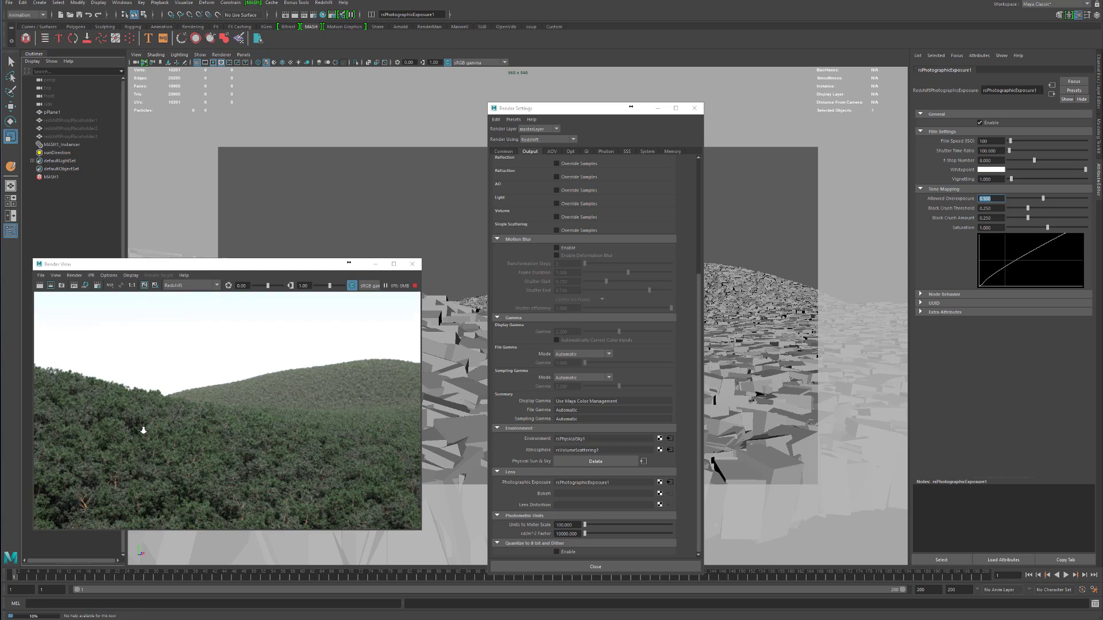
# Frame the whole forest image in the Render View and stop the interactive render
pyautogui.scroll(-1, 143, 429)
pyautogui.scroll(2, 156, 430)
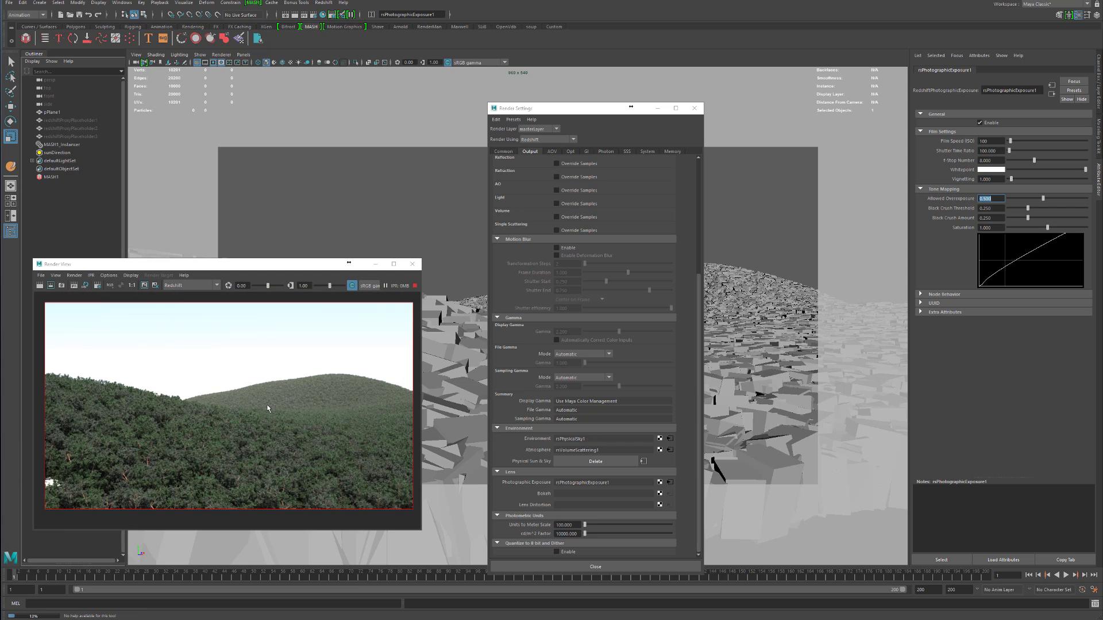
pyautogui.click(551, 151)
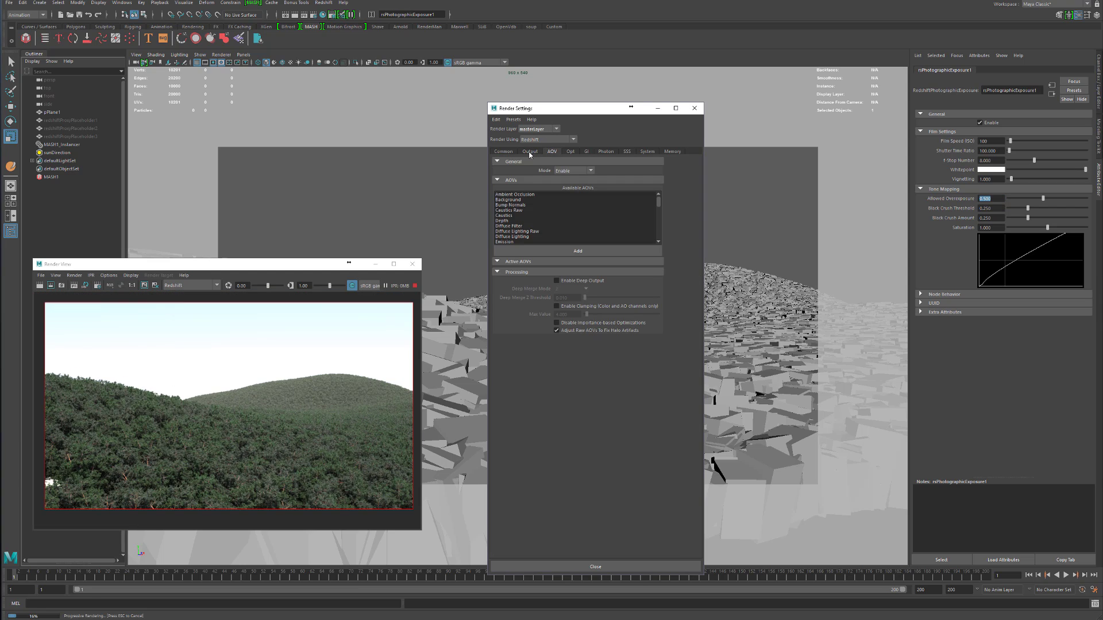
pyautogui.click(415, 285)
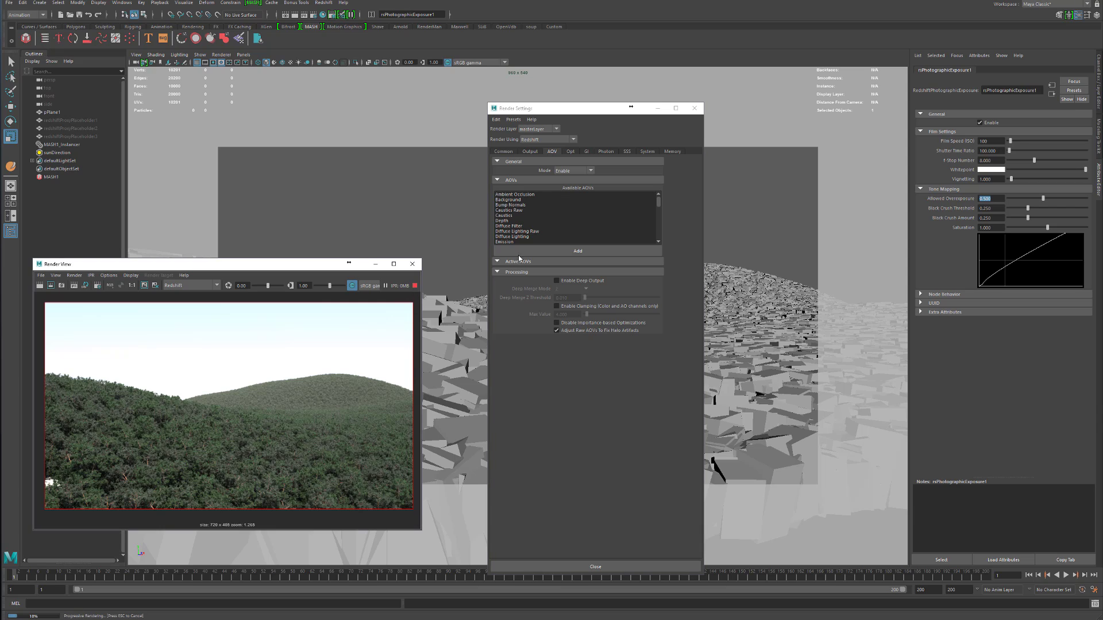
# Set the unified sampling Max Samples to 256 and the Adaptive Error Threshold to 0.003
pyautogui.click(529, 152)
pyautogui.scroll(5, 604, 290)
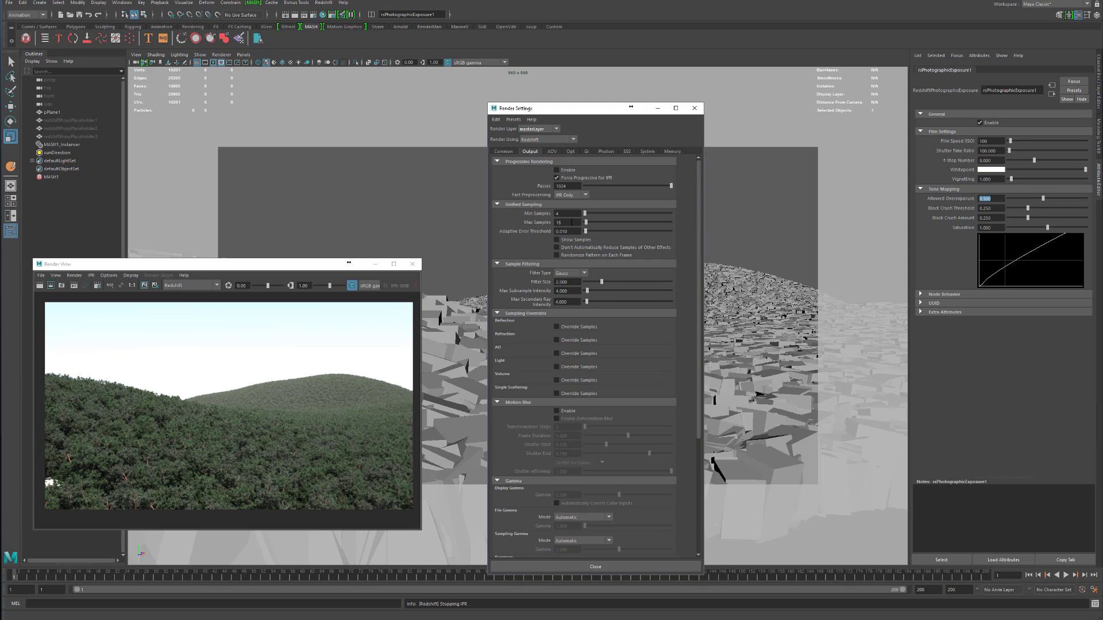
pyautogui.moveTo(572, 222); pyautogui.dragTo(502, 233)
pyautogui.write('256')
pyautogui.press('Return')
pyautogui.moveTo(573, 231); pyautogui.dragTo(505, 241)
pyautogui.write('0.003')
pyautogui.press('Return')
# Override the light samples in the sampling overrides, replacing them with 128 samples
pyautogui.click(52, 153)
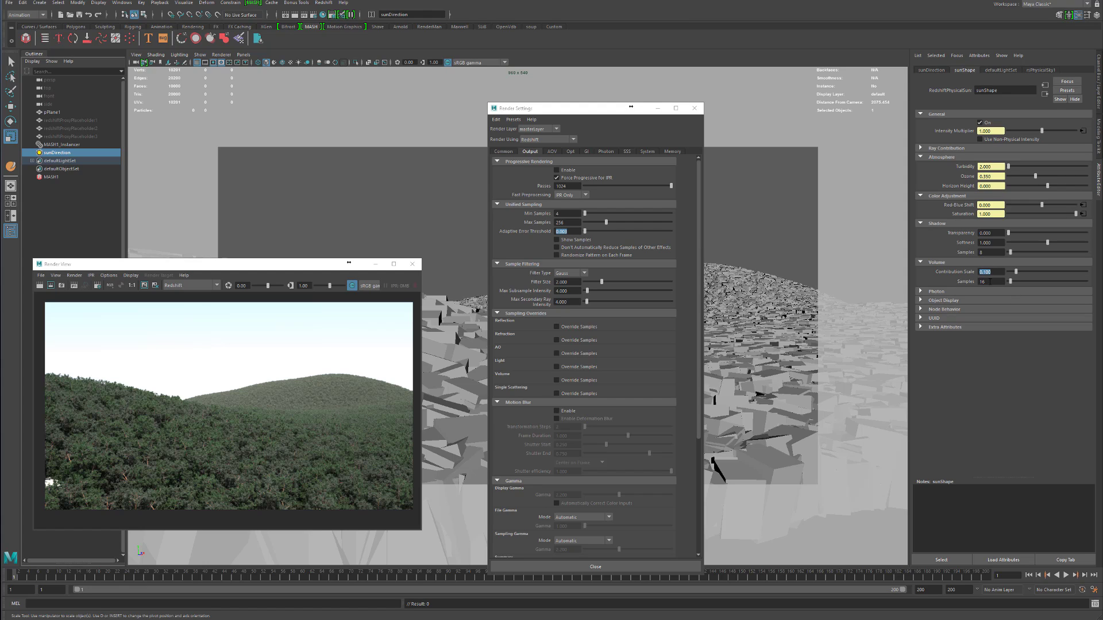
pyautogui.moveTo(991, 281); pyautogui.dragTo(959, 289)
pyautogui.click(557, 366)
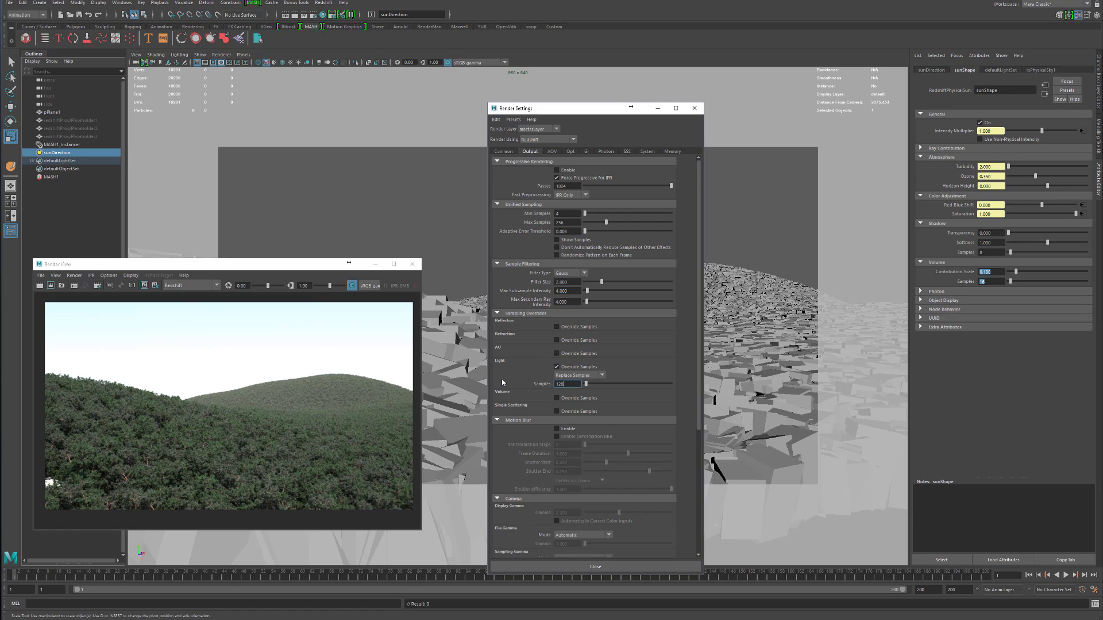
pyautogui.write('128')
pyautogui.press('Return')
# Override the volume samples as well, replacing them with 128
pyautogui.moveTo(566, 415); pyautogui.dragTo(503, 415)
pyautogui.write('123')
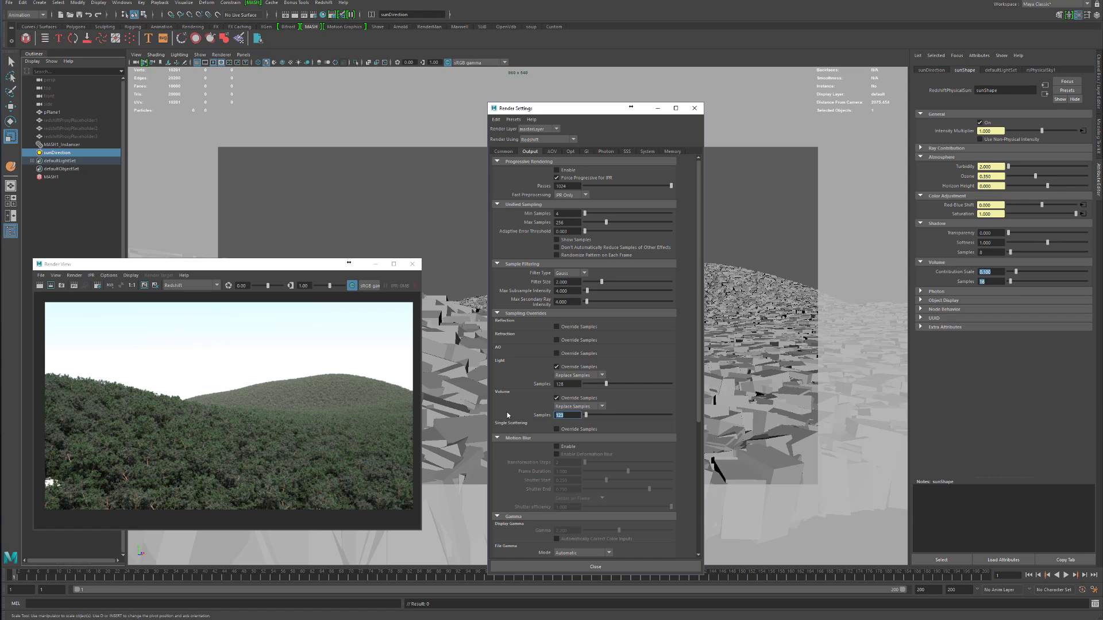
pyautogui.write('128')
pyautogui.press('Return')
# Keep Brute Force as the primary GI engine and set the secondary GI engine to Irradiance Point Cloud
pyautogui.click(587, 152)
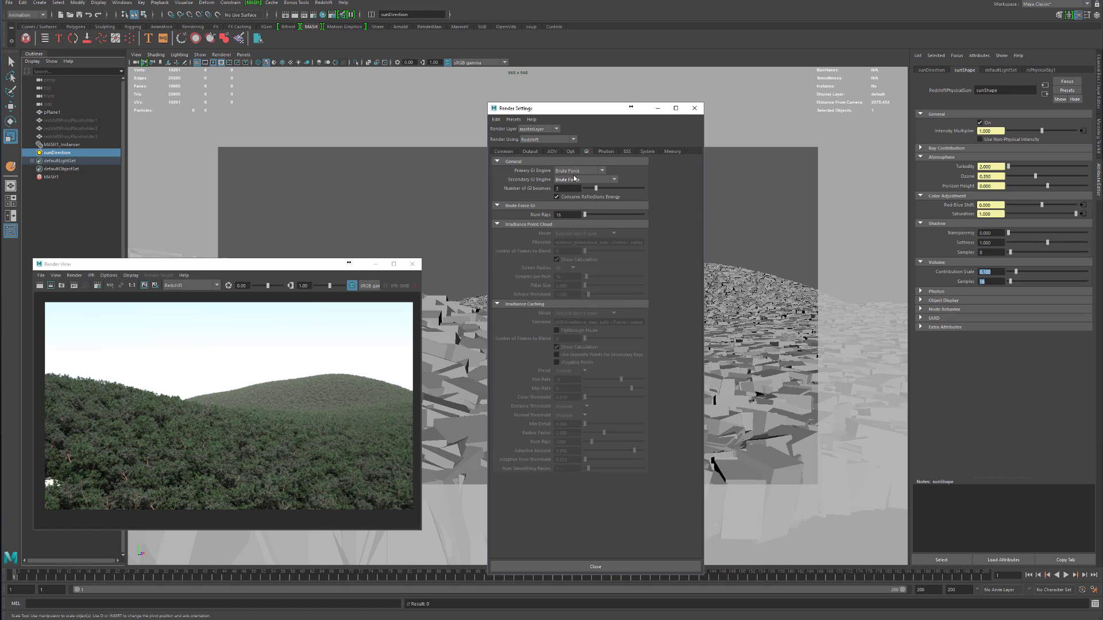
pyautogui.click(579, 172)
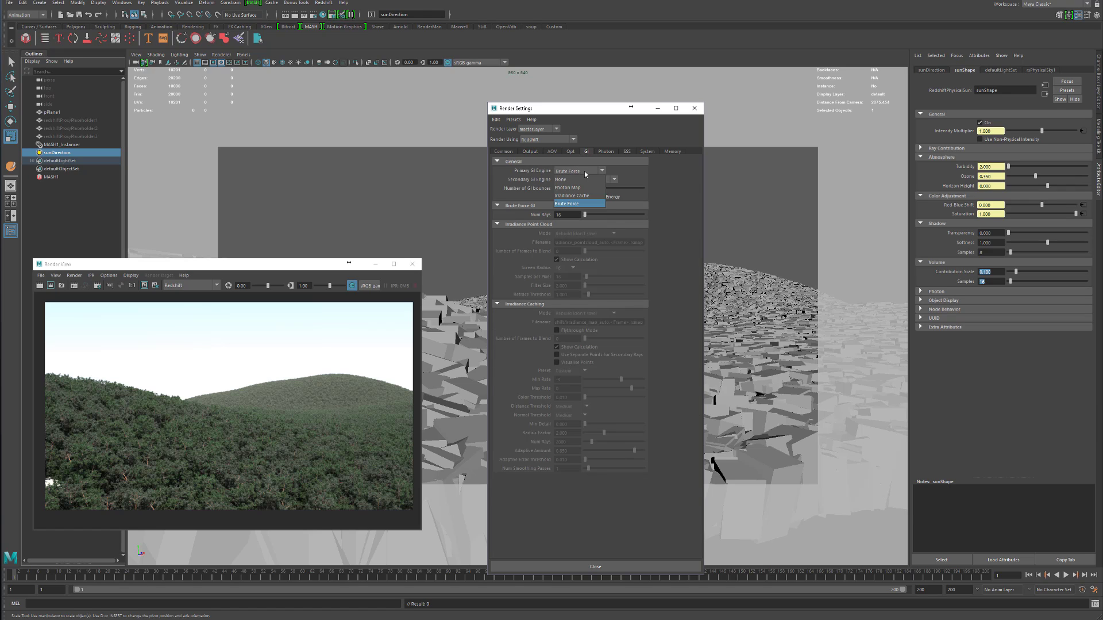
pyautogui.click(586, 173)
pyautogui.click(583, 180)
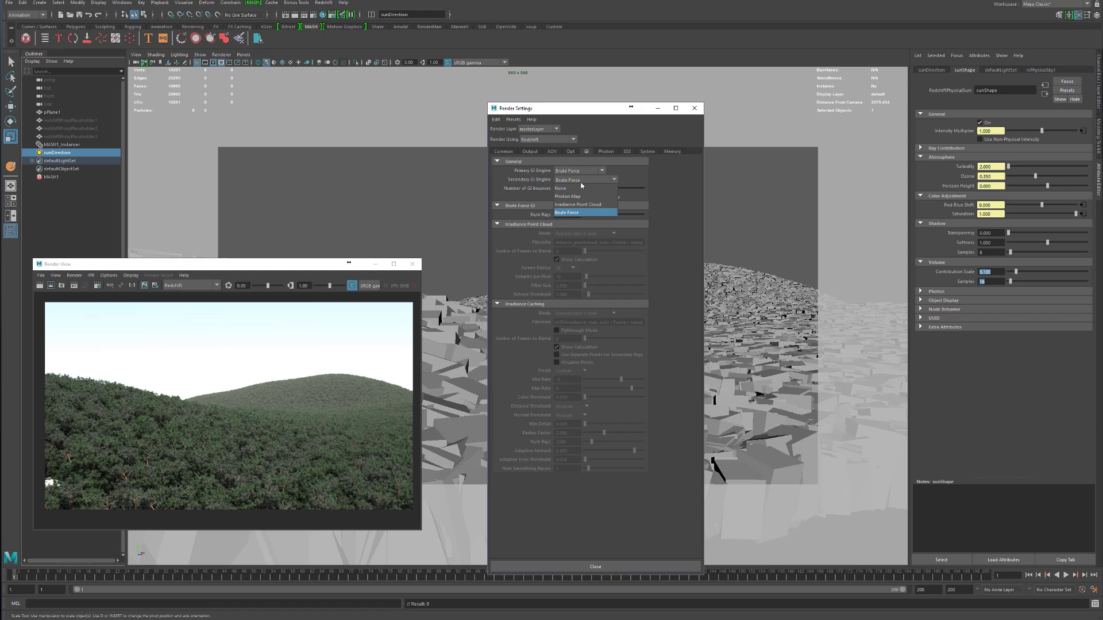
pyautogui.click(582, 205)
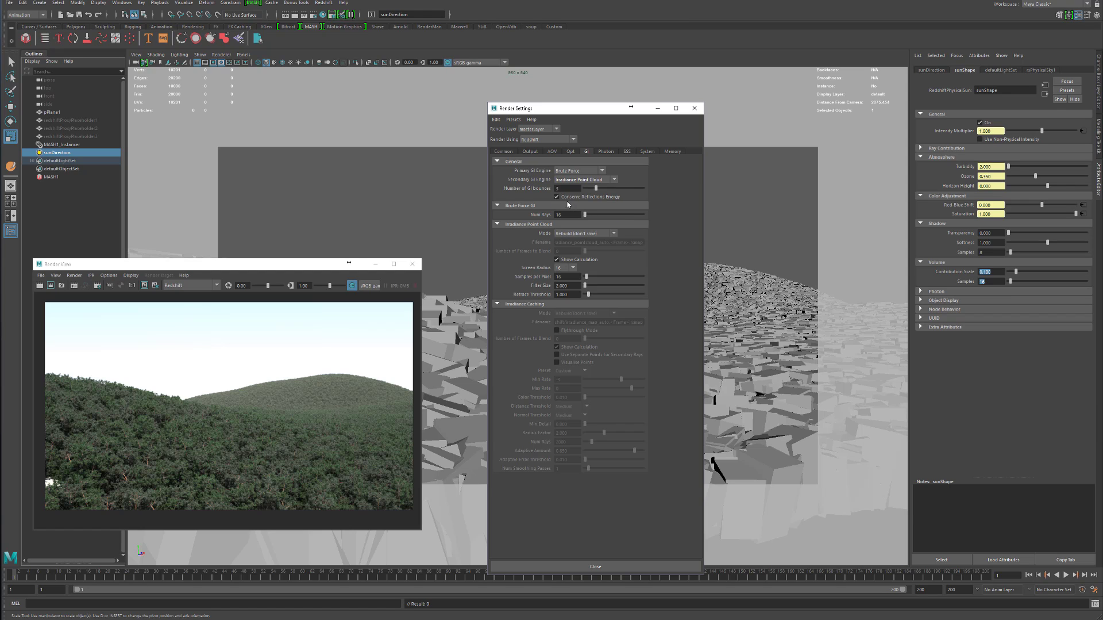
# Set the Brute Force GI Num Rays to 512
pyautogui.press('Tab')
pyautogui.write('256')
pyautogui.press('Return')
pyautogui.write('512')
pyautogui.press('Return')
pyautogui.click(531, 152)
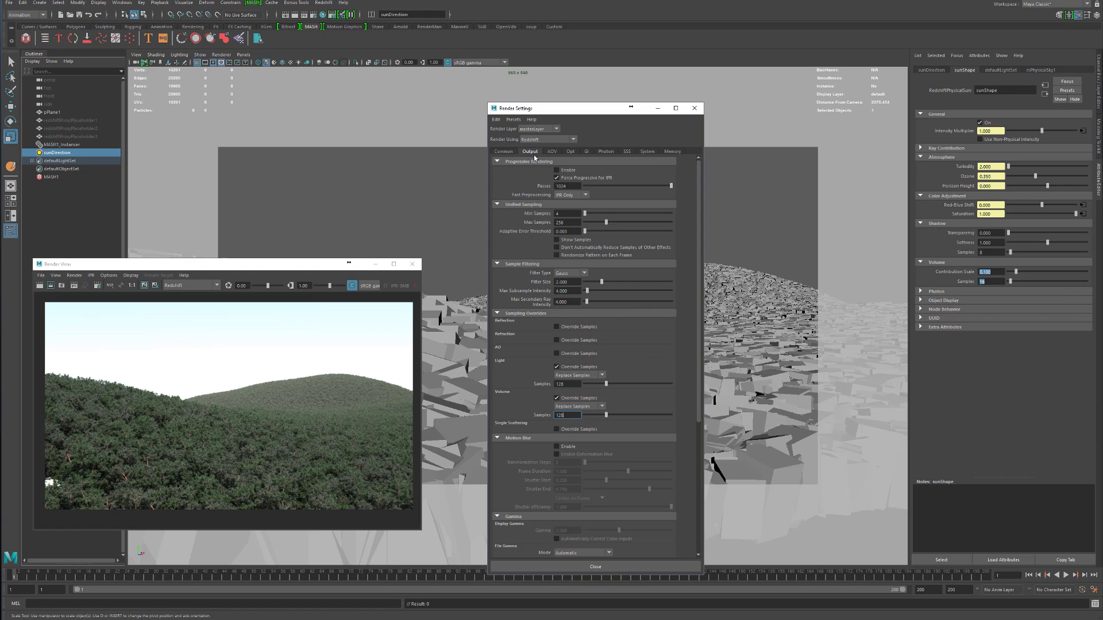
pyautogui.click(673, 151)
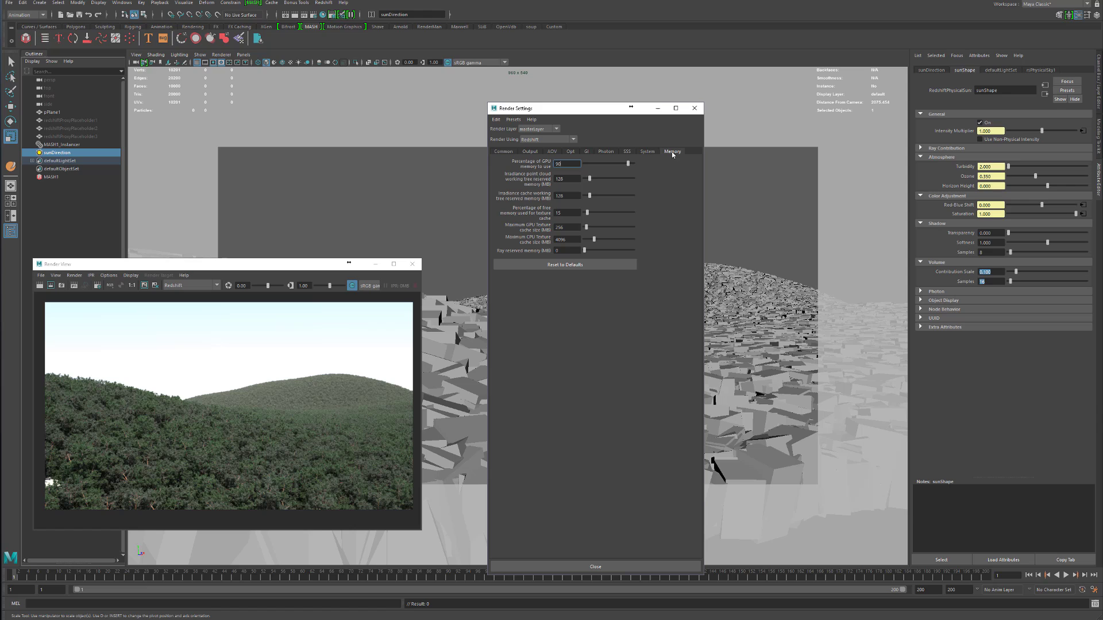
pyautogui.click(564, 251)
pyautogui.press('Return')
pyautogui.click(551, 151)
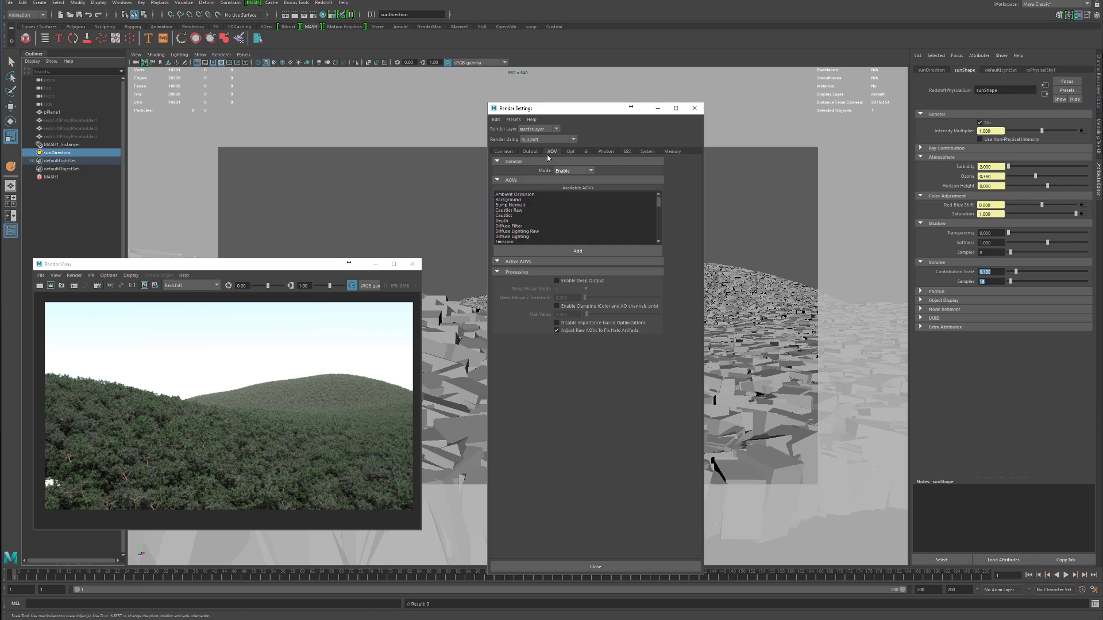
pyautogui.click(530, 152)
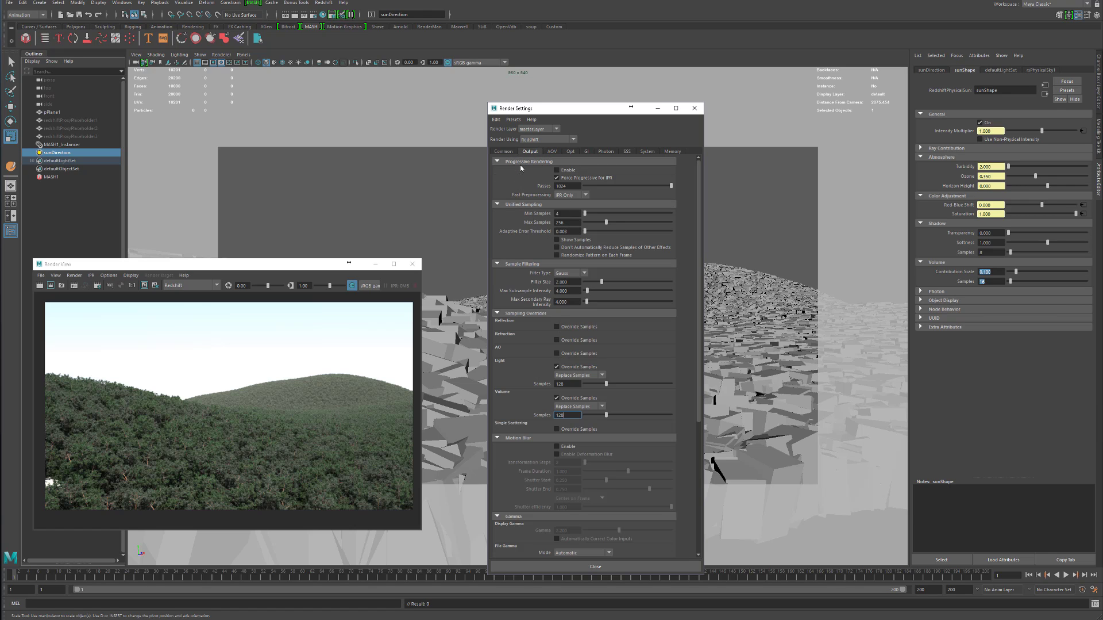
# Set the render resolution preset to HD 1080 and render the frame
pyautogui.click(503, 151)
pyautogui.click(586, 330)
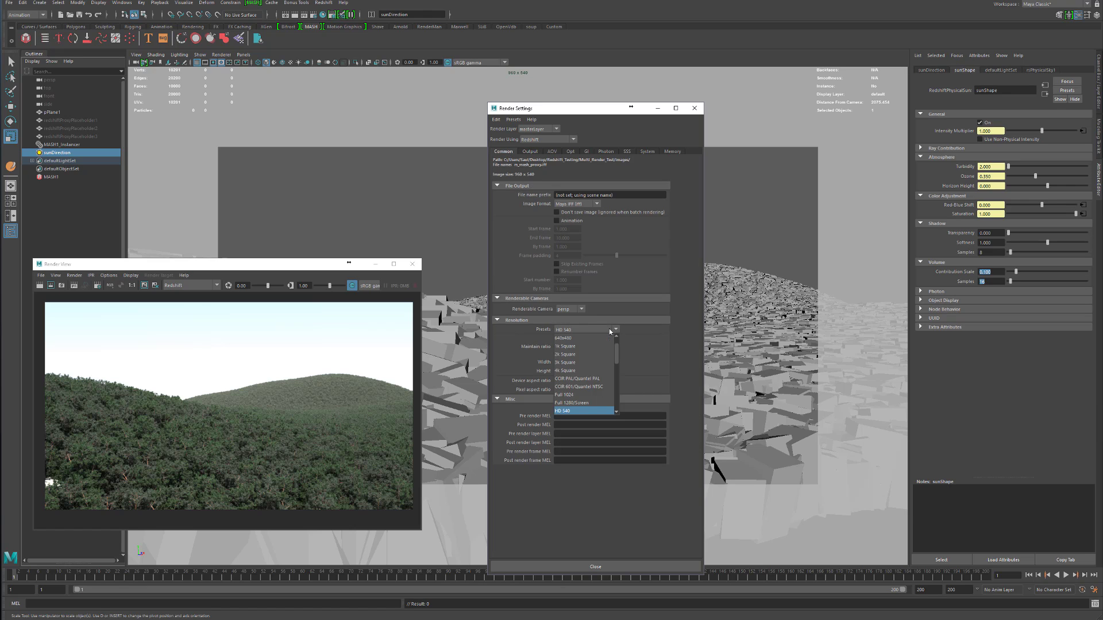
pyautogui.scroll(-2, 574, 409)
pyautogui.click(574, 406)
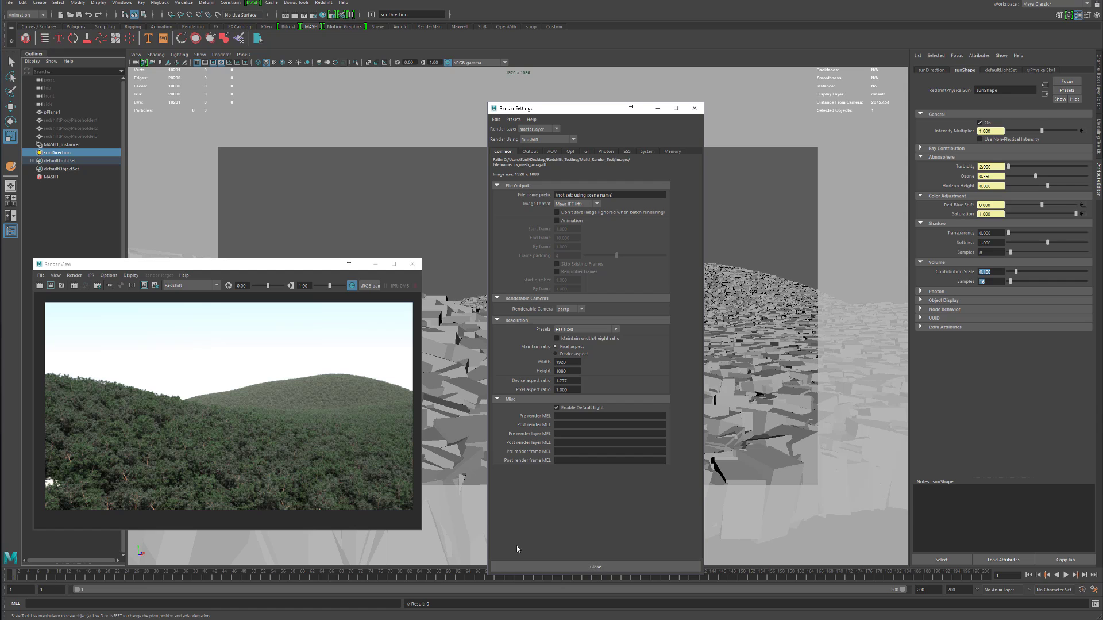
pyautogui.click(40, 286)
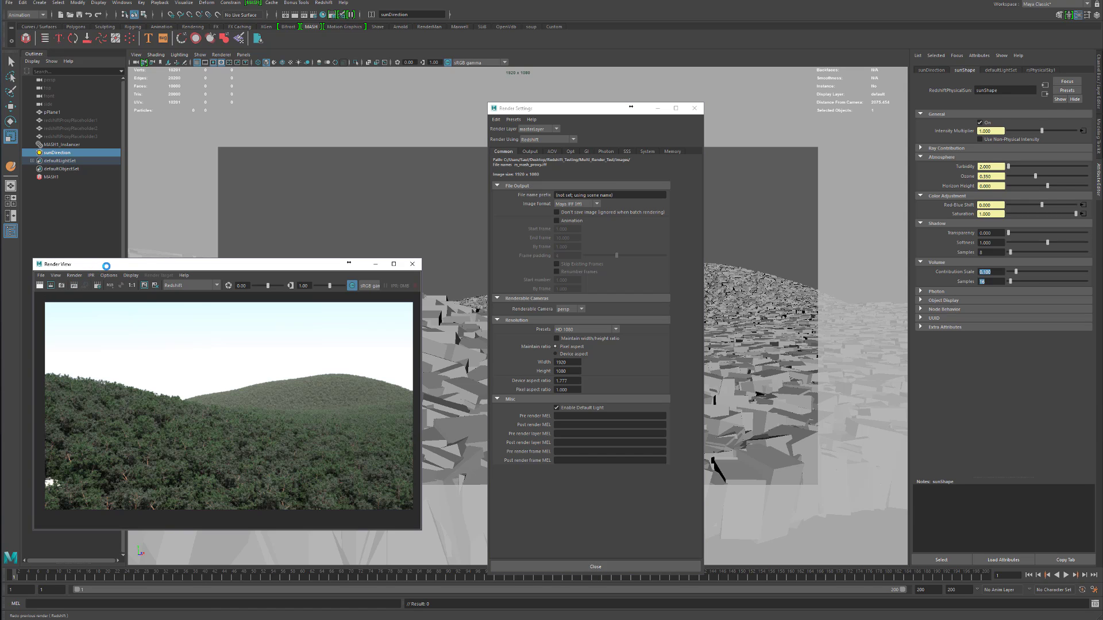
# Move the Render Settings aside, enlarge the Render View to fit the full image, and inspect the rendering trees up close
pyautogui.moveTo(107, 264); pyautogui.dragTo(210, 159)
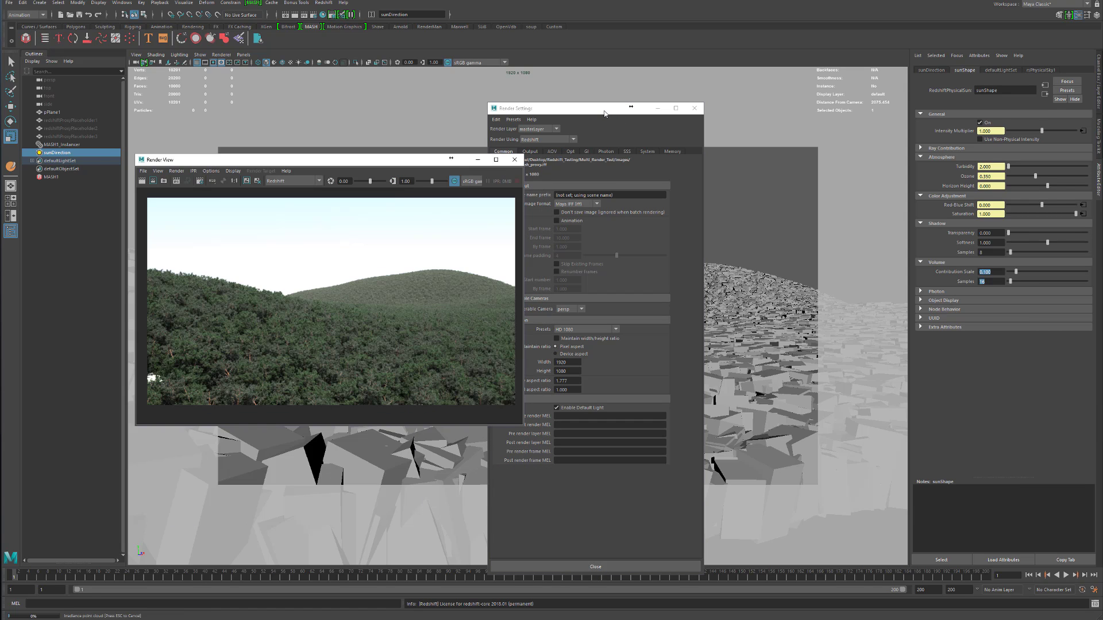
pyautogui.moveTo(661, 108); pyautogui.dragTo(971, 63)
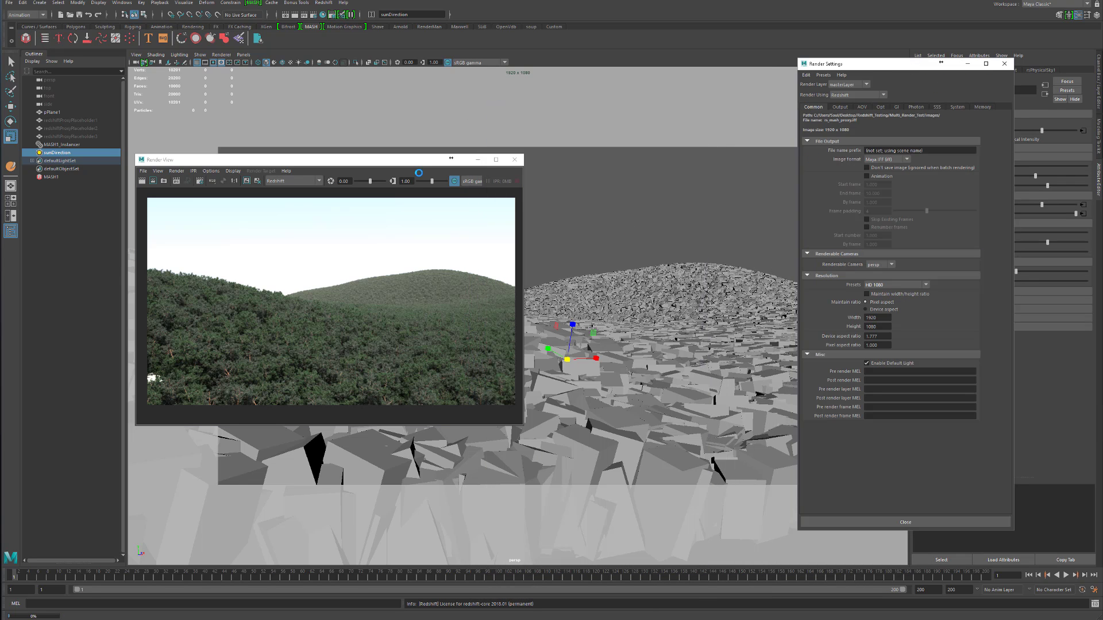
pyautogui.moveTo(359, 156); pyautogui.dragTo(318, 158)
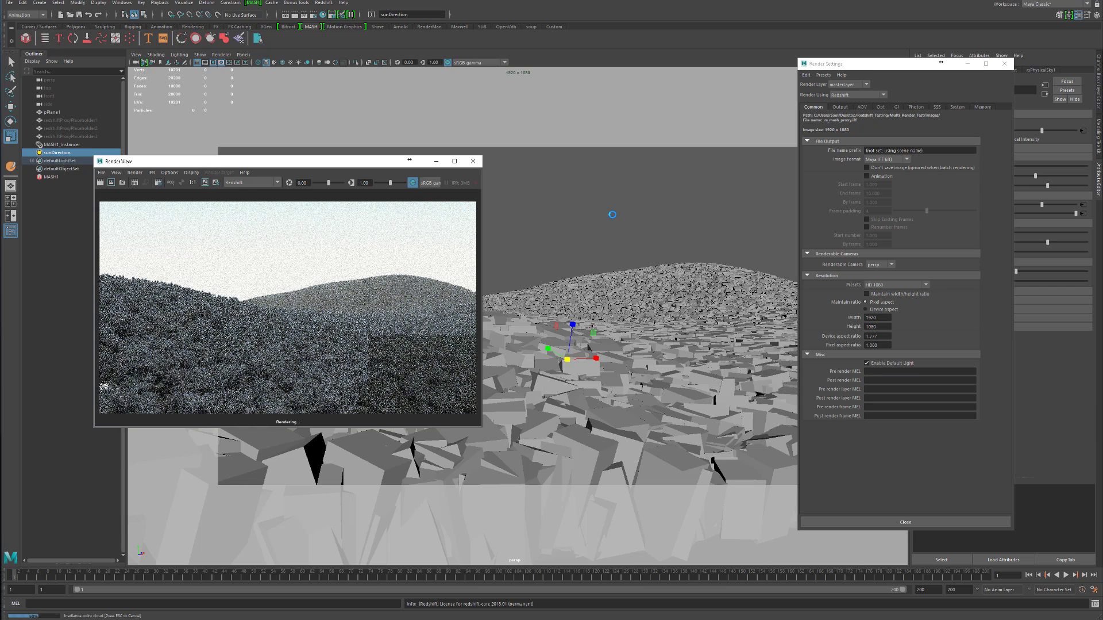
pyautogui.click(616, 302)
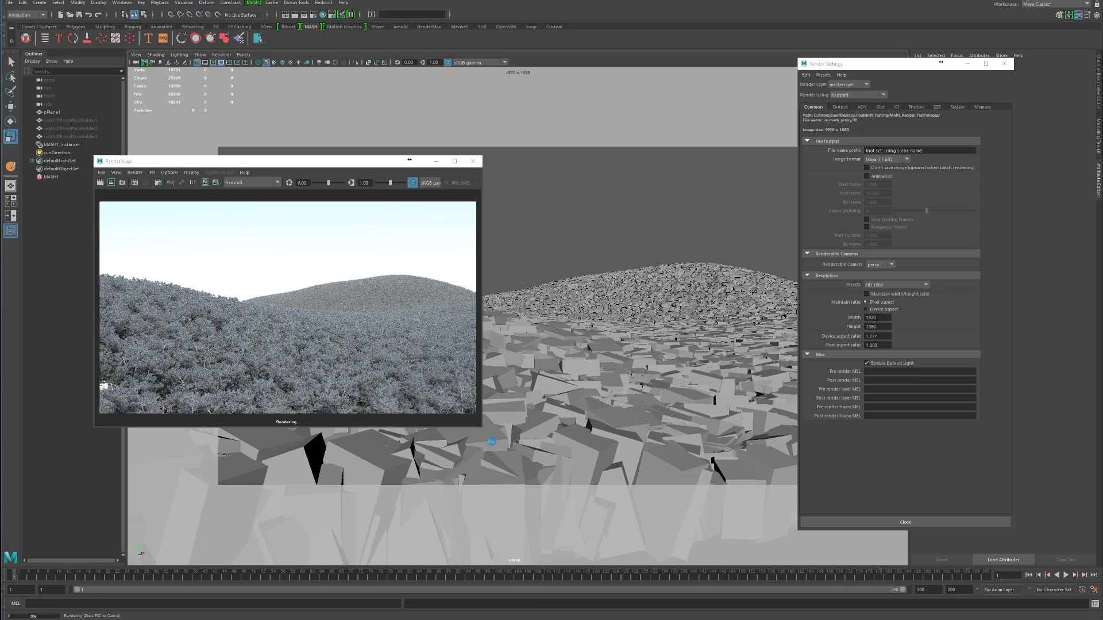
pyautogui.moveTo(482, 429); pyautogui.dragTo(753, 549)
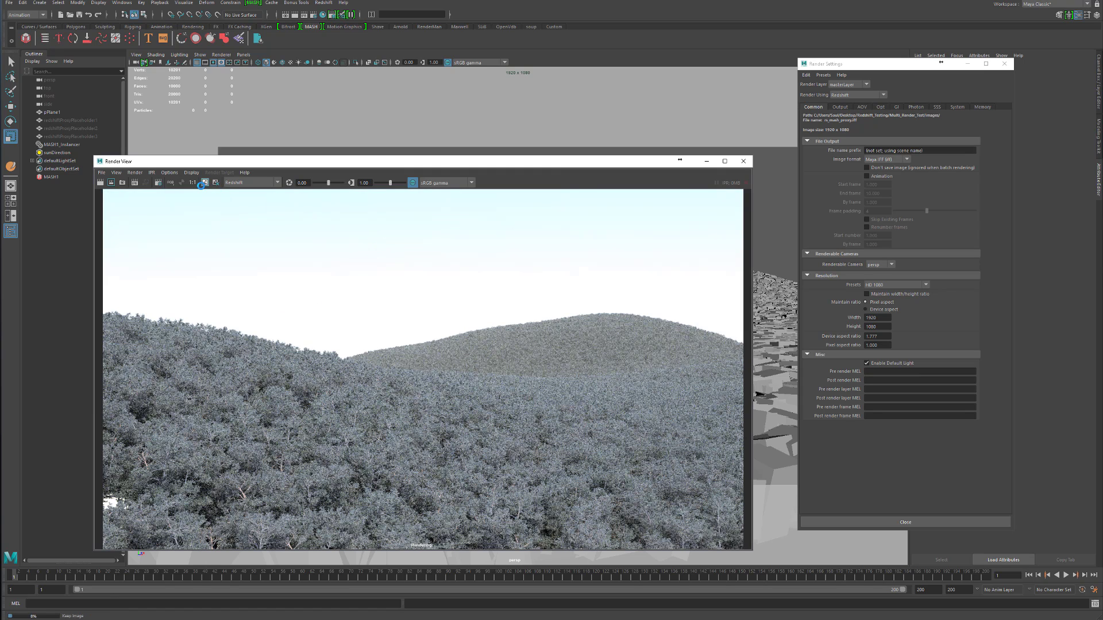
pyautogui.click(195, 185)
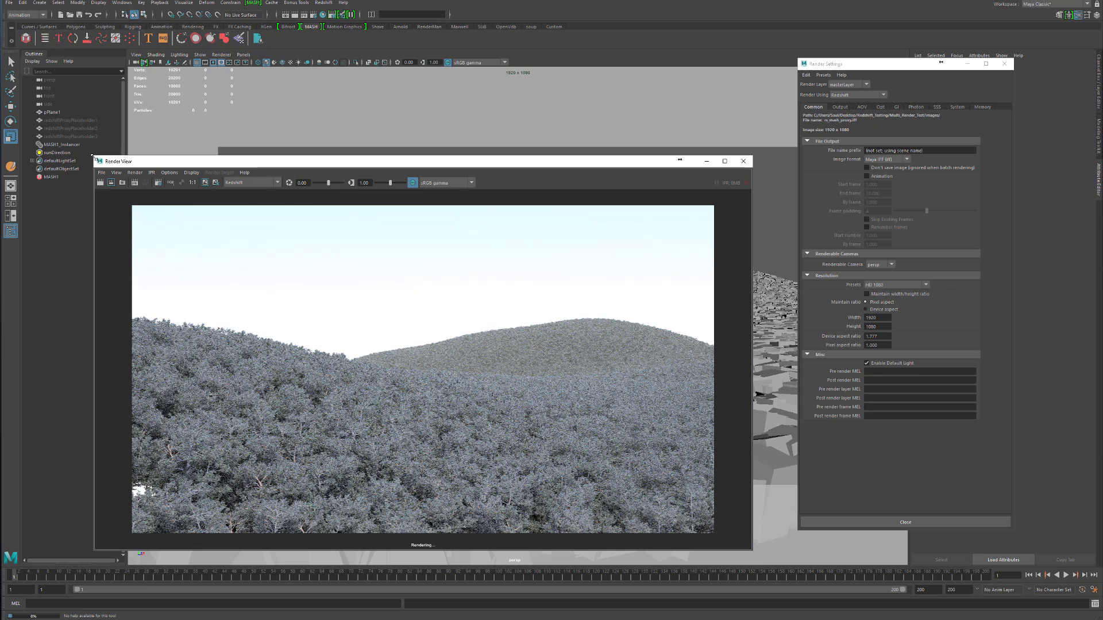
pyautogui.moveTo(95, 156); pyautogui.dragTo(105, 150)
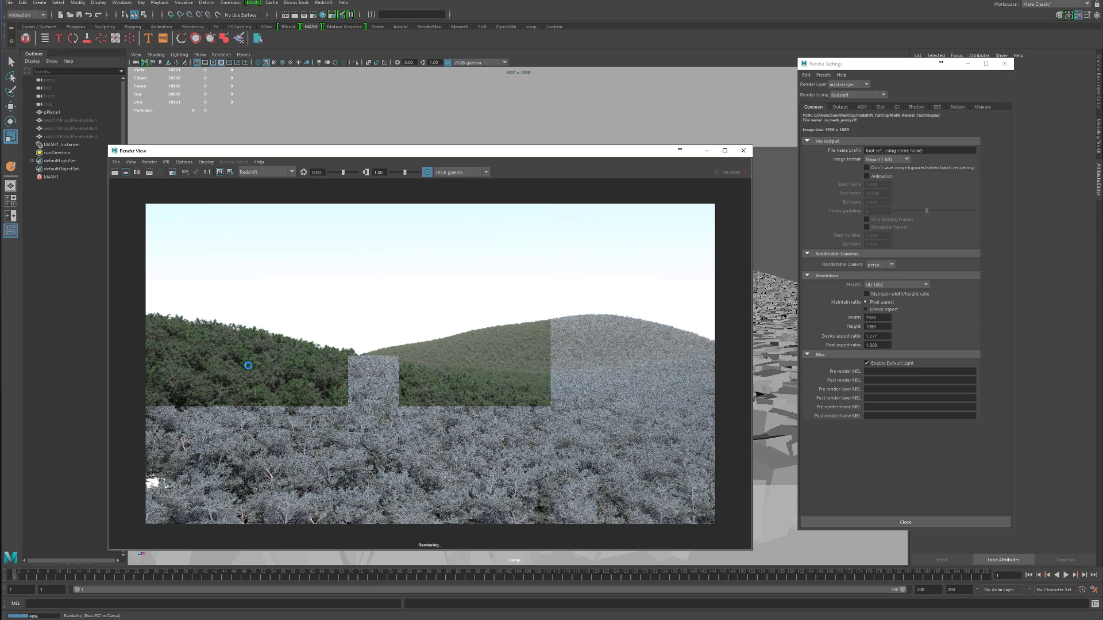
pyautogui.scroll(2, 330, 367)
pyautogui.scroll(3, 330, 366)
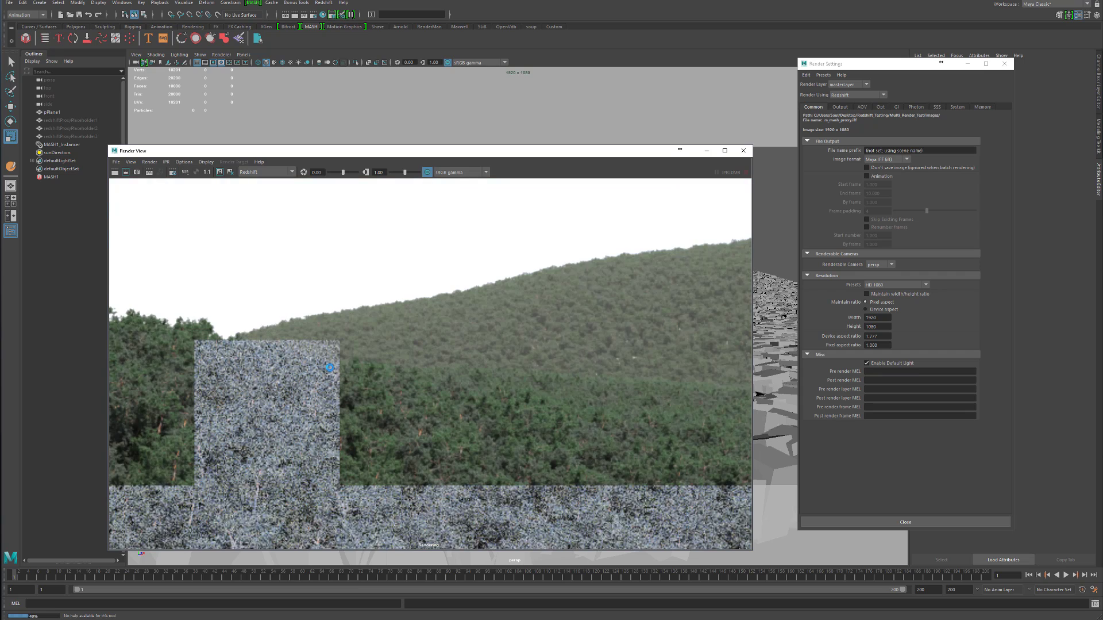